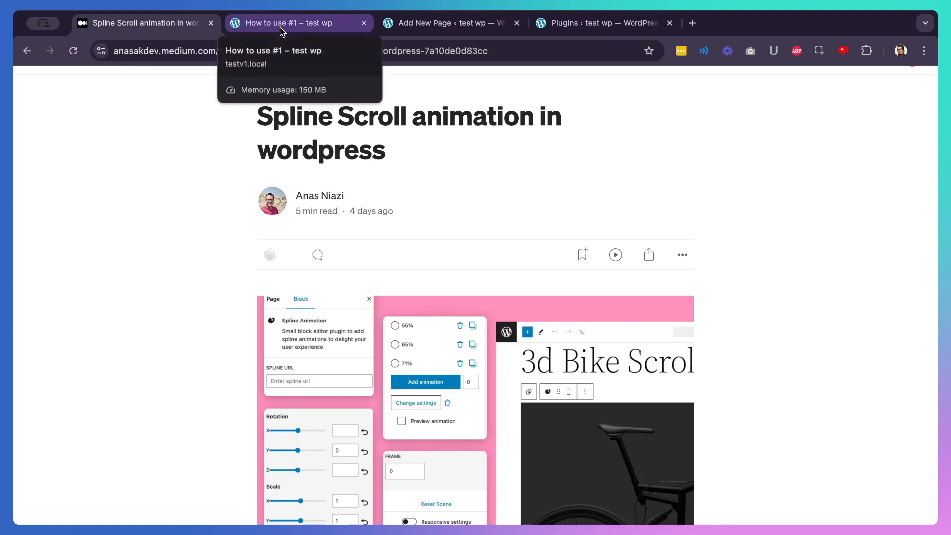
- Examine the scroll-driven 3D bike animation through the whole How to use #1 demo page and return to its beginning
left_click(281, 30)
scroll(309, 118, "down", 10)
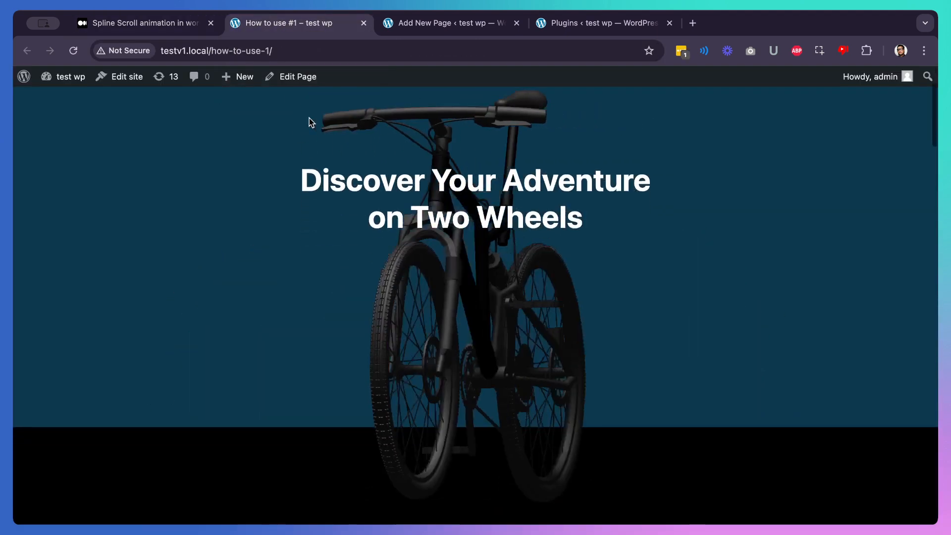
scroll(309, 118, "down", 5)
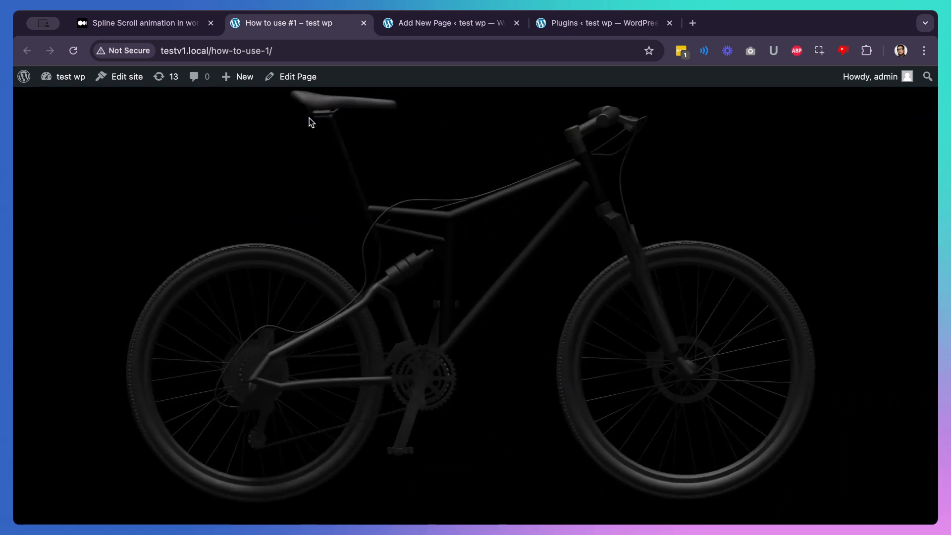
scroll(309, 118, "down", 5)
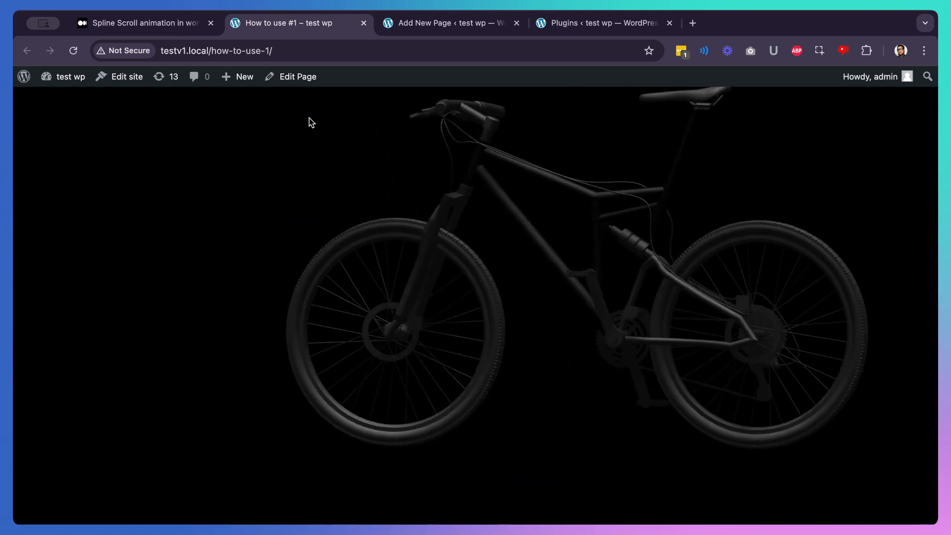
scroll(309, 118, "down", 5)
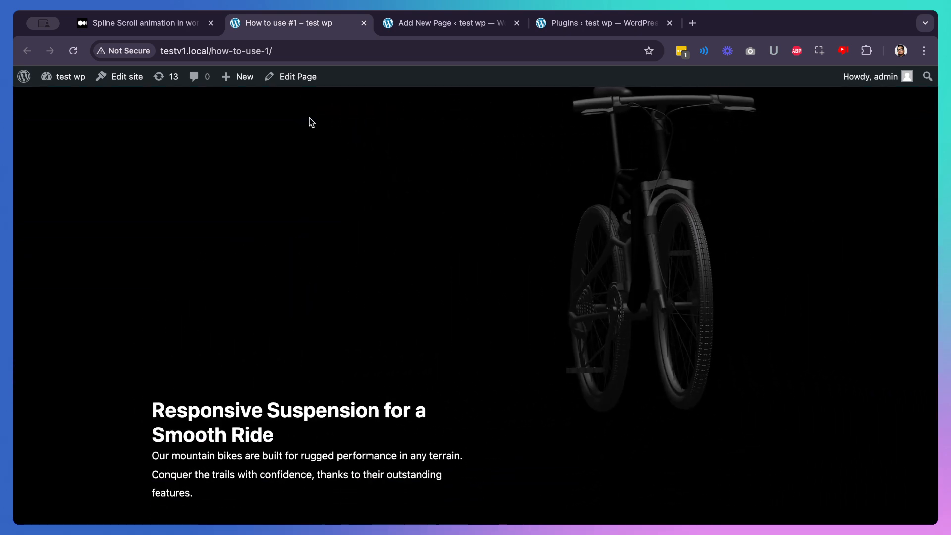
scroll(309, 118, "down", 5)
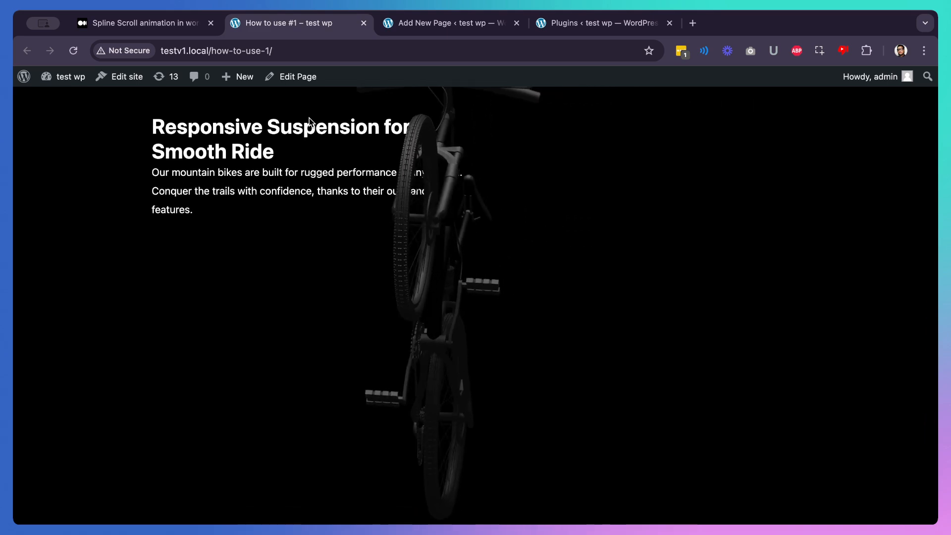
scroll(309, 118, "down", 8)
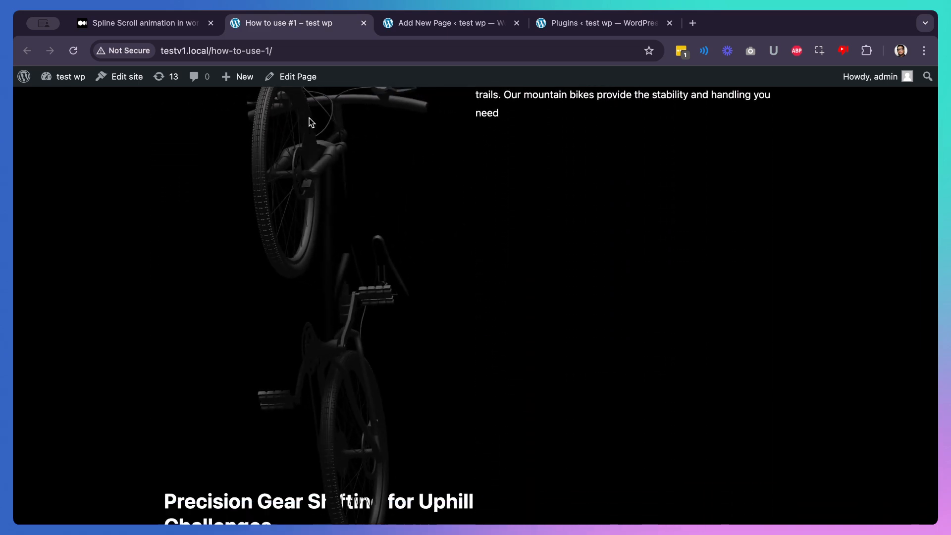
scroll(309, 118, "down", 10)
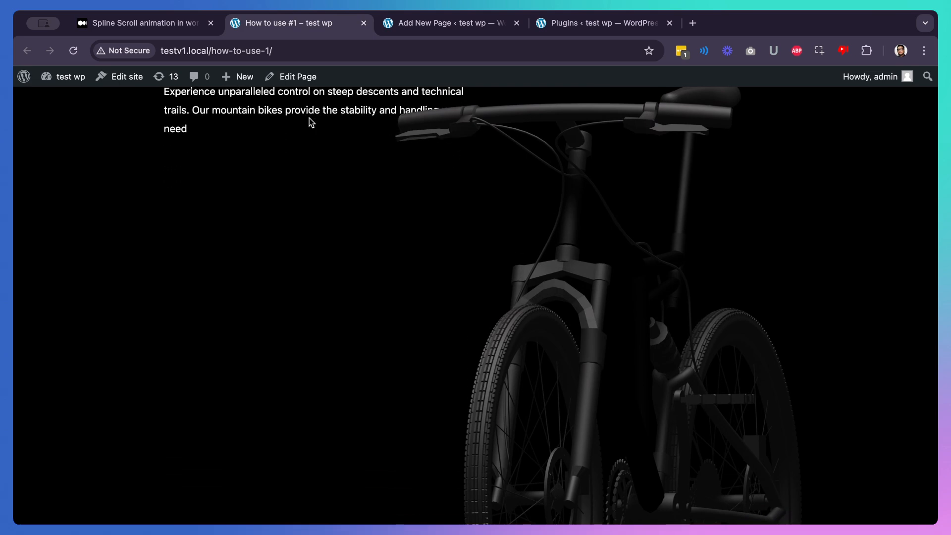
scroll(309, 118, "up", 10)
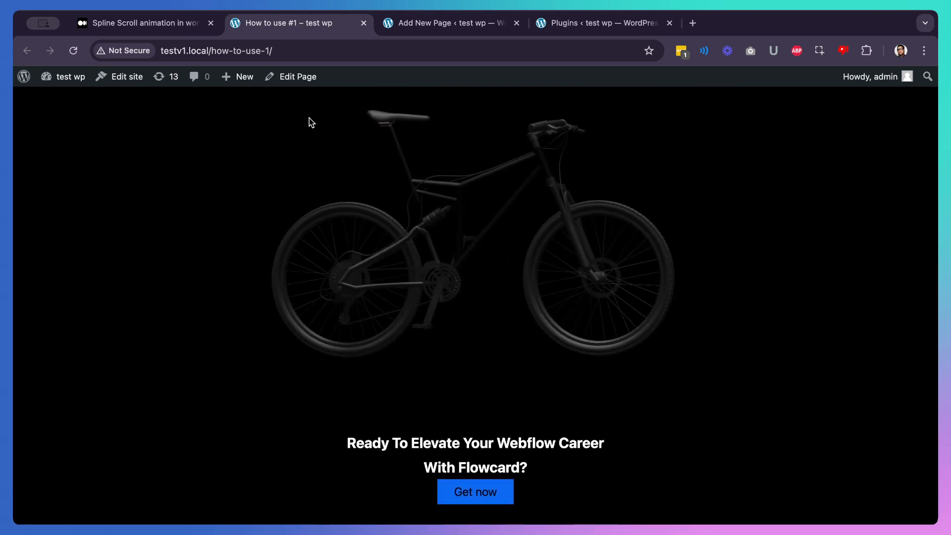
scroll(309, 118, "up", 10)
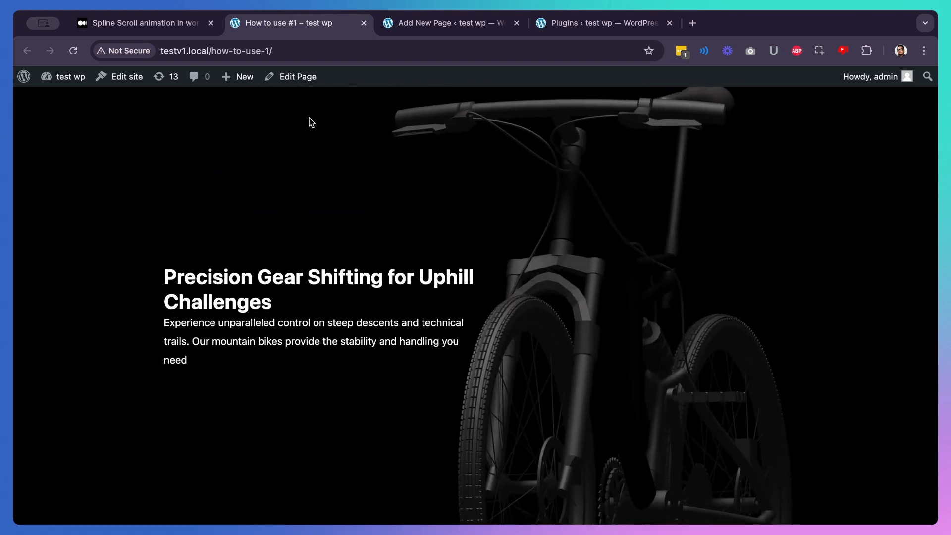
scroll(309, 118, "up", 10)
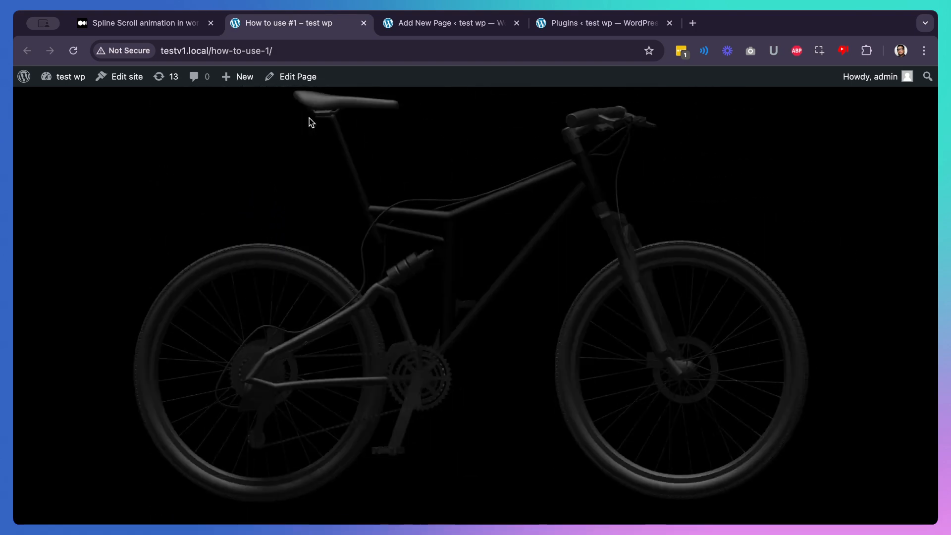
scroll(309, 118, "up", 5)
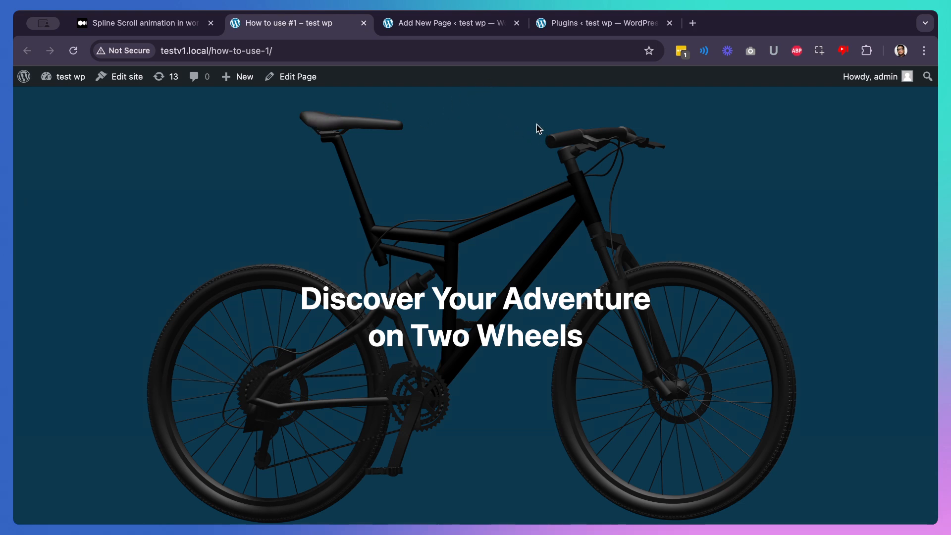
- Search the WordPress plugin directory for "spline animation"
left_click(569, 35)
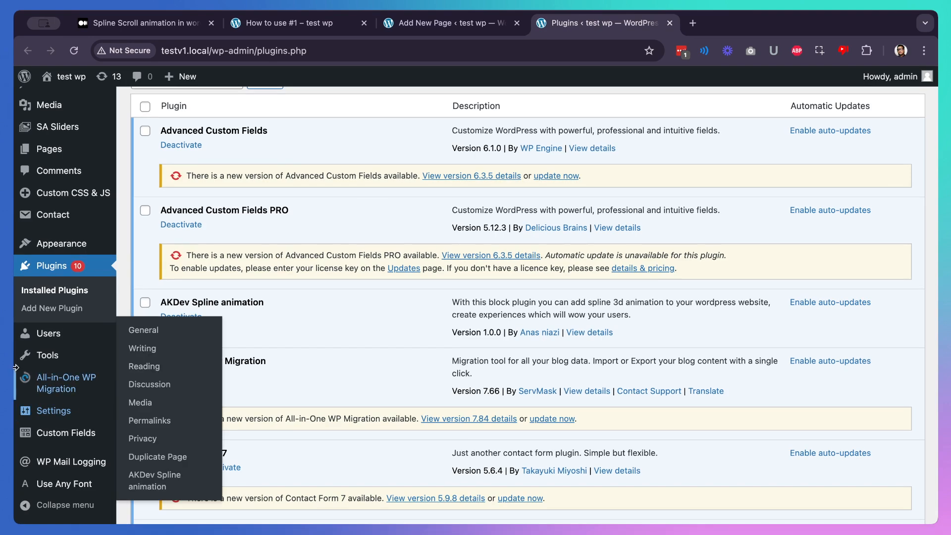
left_click(43, 314)
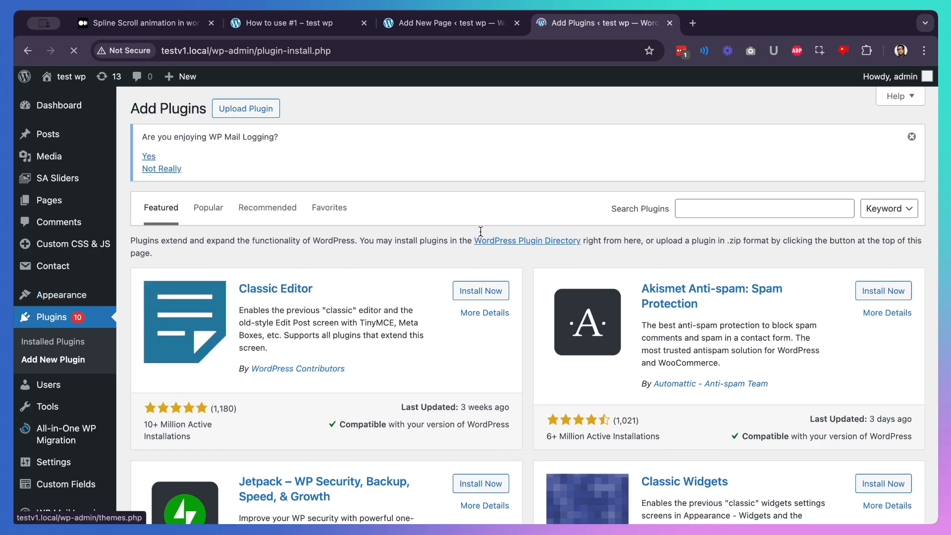
left_click(753, 210)
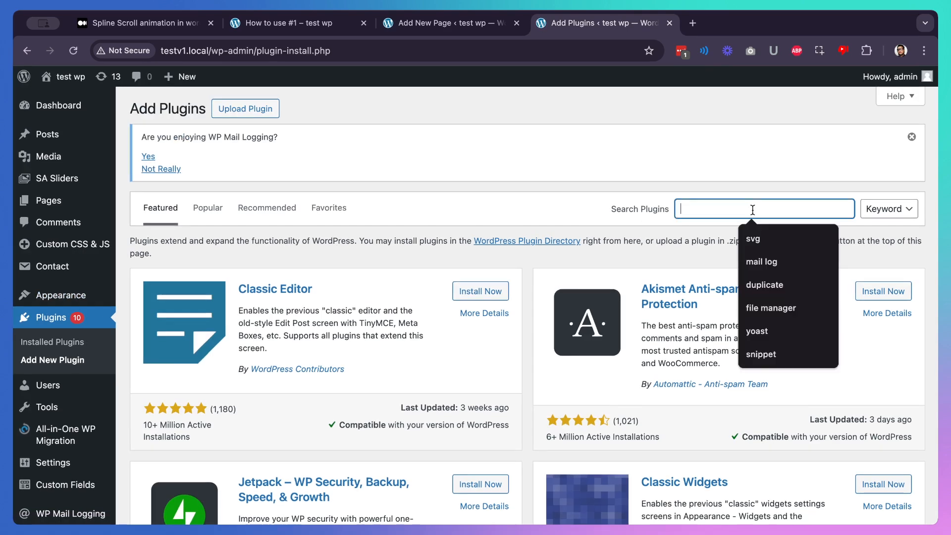
type("Spl")
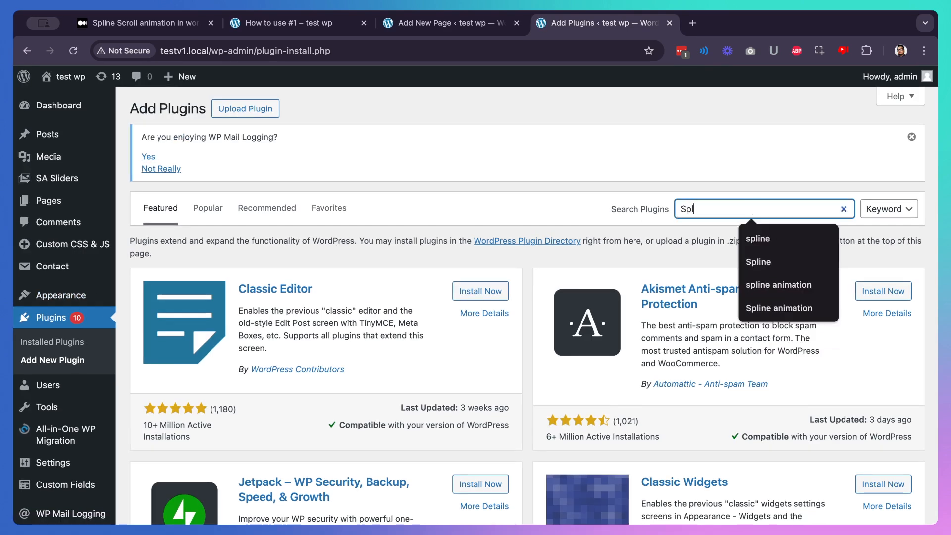
type("ine animation")
left_click(767, 233)
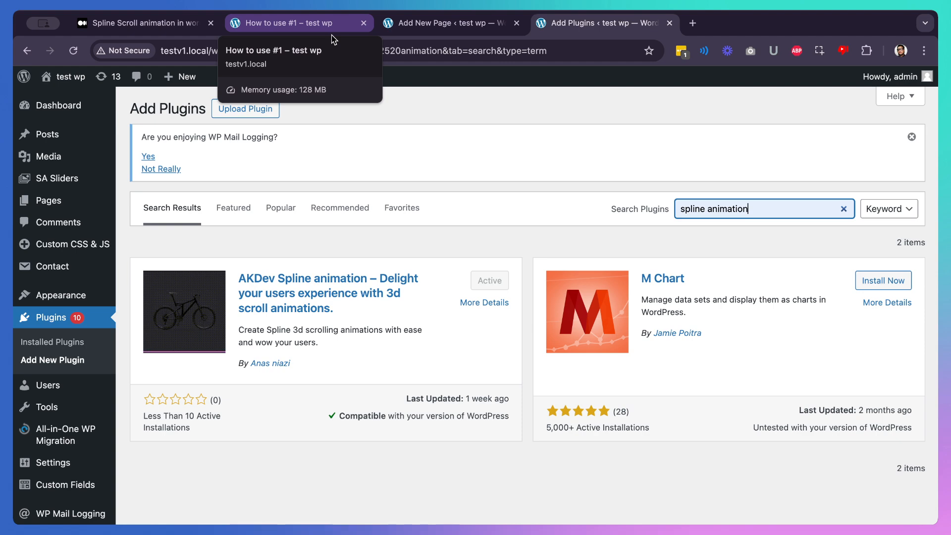
- Review the How to use #1 demo page again, from its hero section to the closing call to action and back
left_click(331, 39)
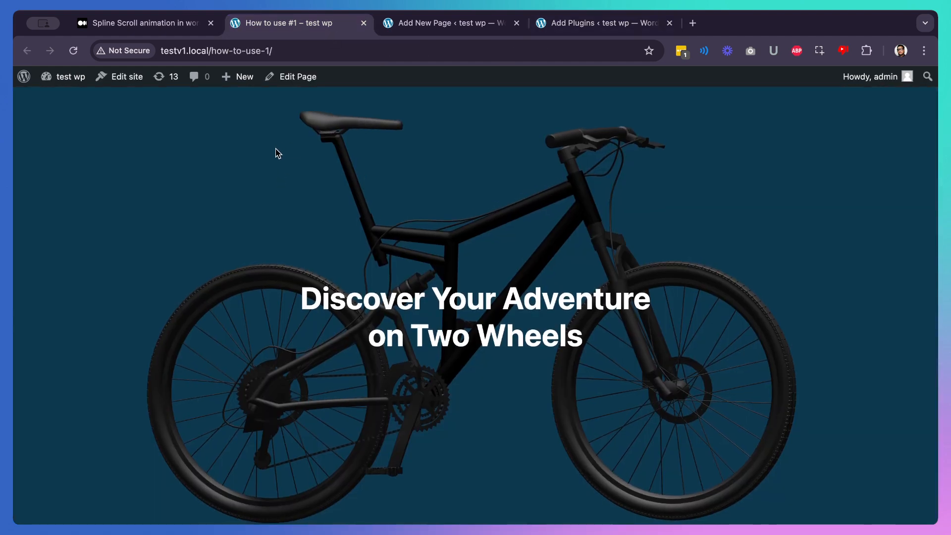
scroll(275, 153, "down", 2)
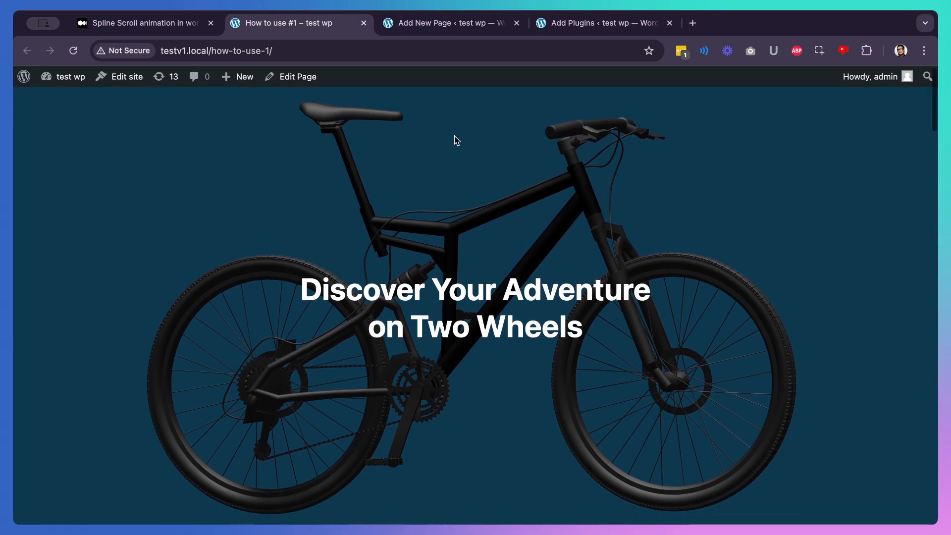
scroll(454, 141, "down", 15)
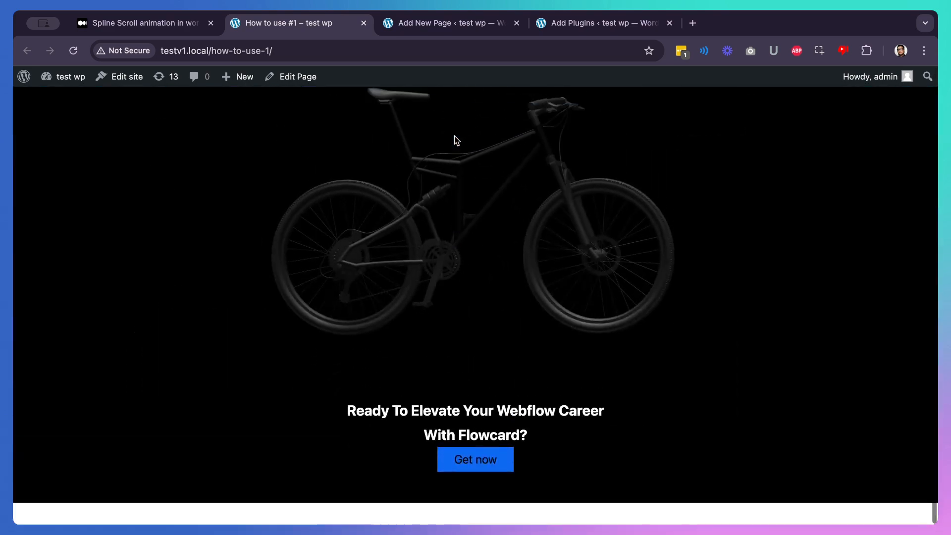
scroll(453, 136, "up", 15)
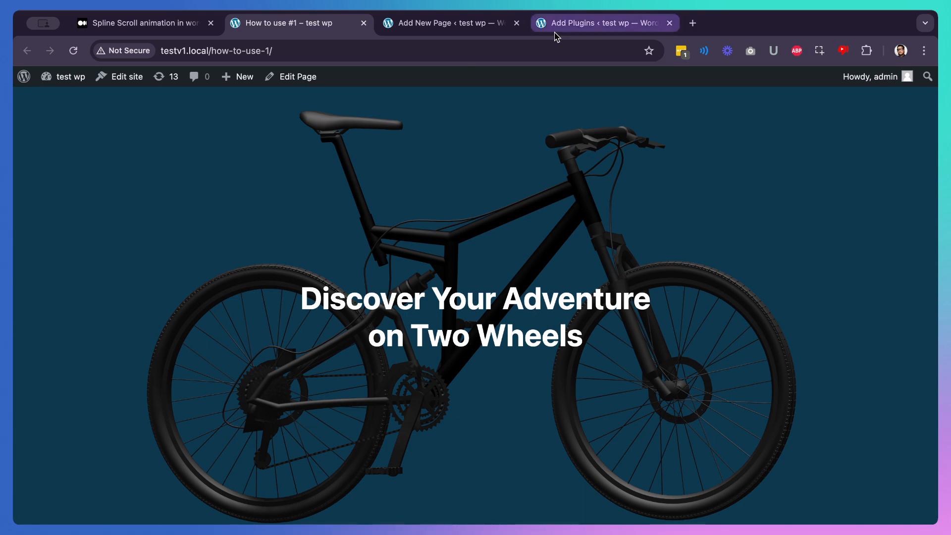
- Title the new blank WordPress page "How to use spline scroll #2"
left_click(490, 25)
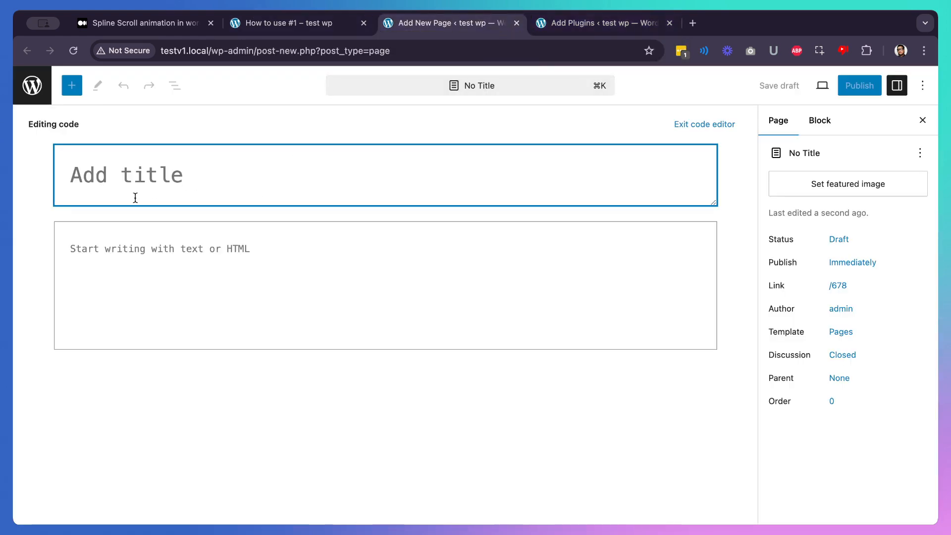
type("How to t")
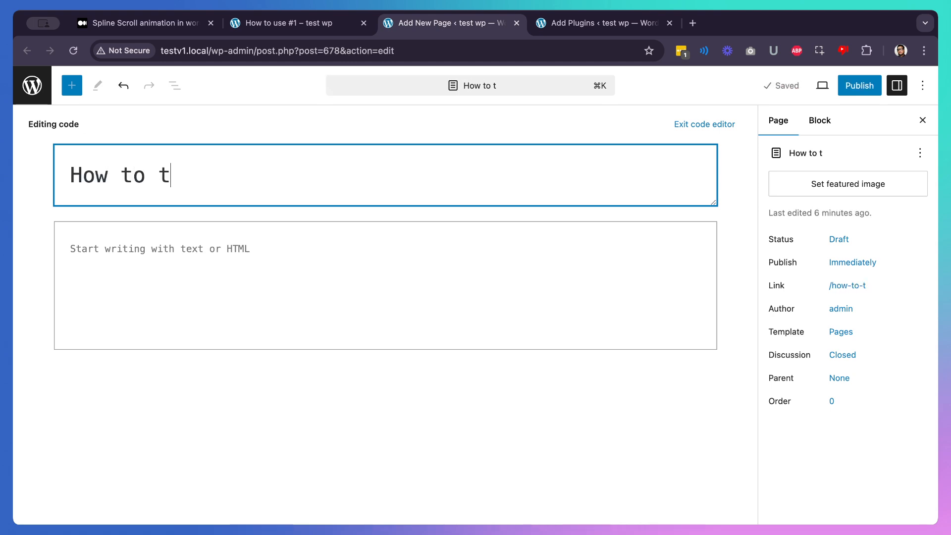
key("BackSpace")
type("use ")
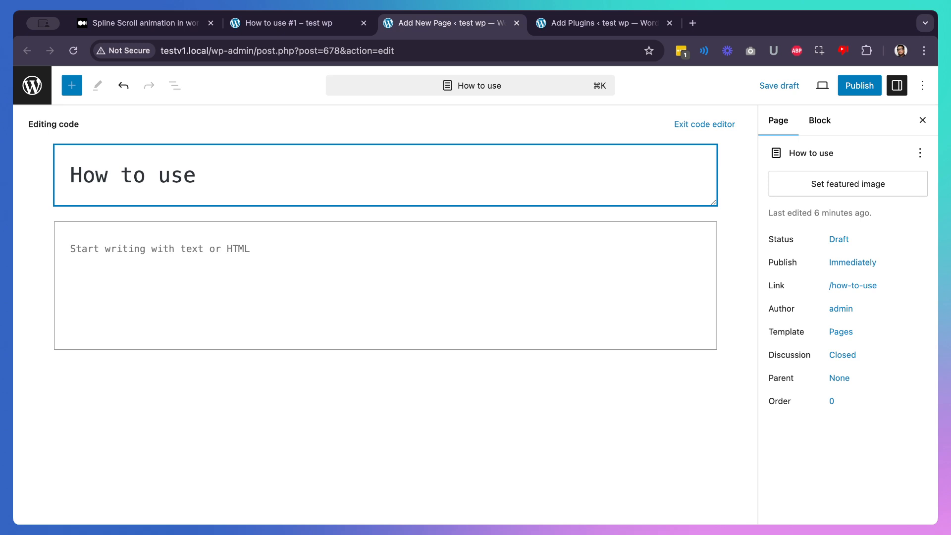
type("scrol")
key("BackSpace")
key("BackSpace")
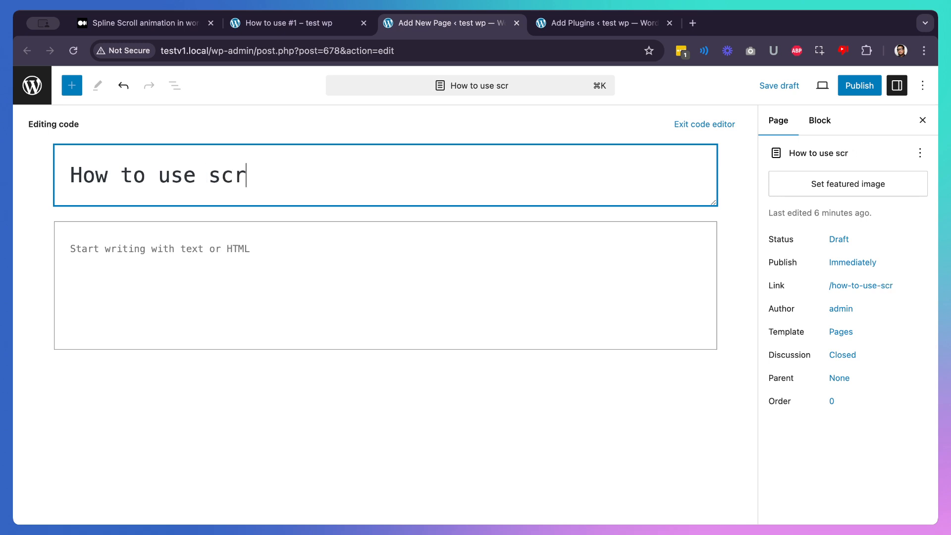
key("BackSpace")
key("BackSpace")
type("pline scr")
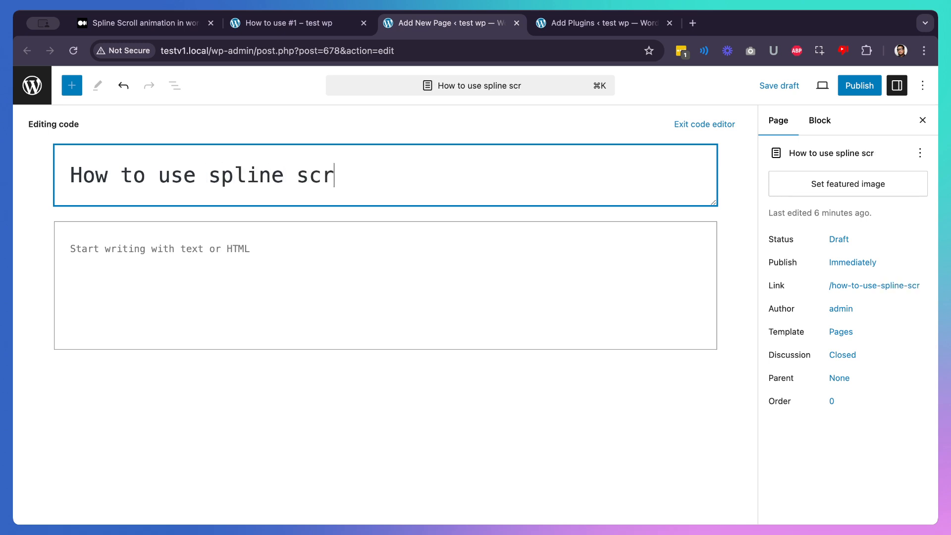
type("oll #2")
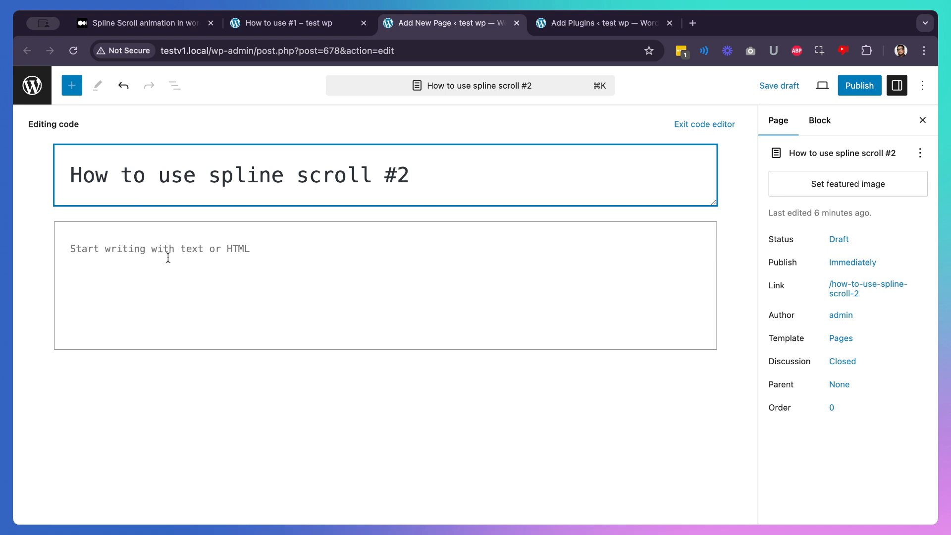
- Publish the page, view its live version in the browser and return to the editor
left_click(859, 92)
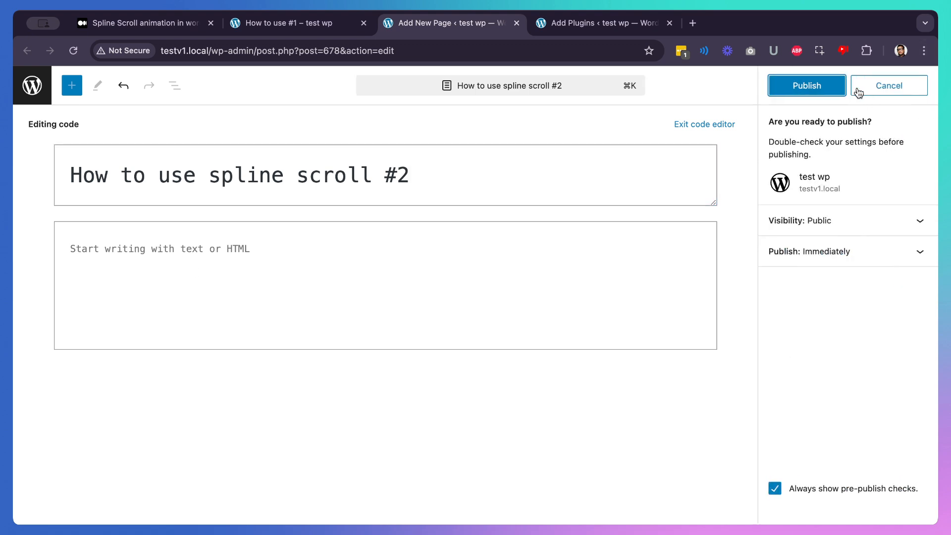
left_click(819, 87)
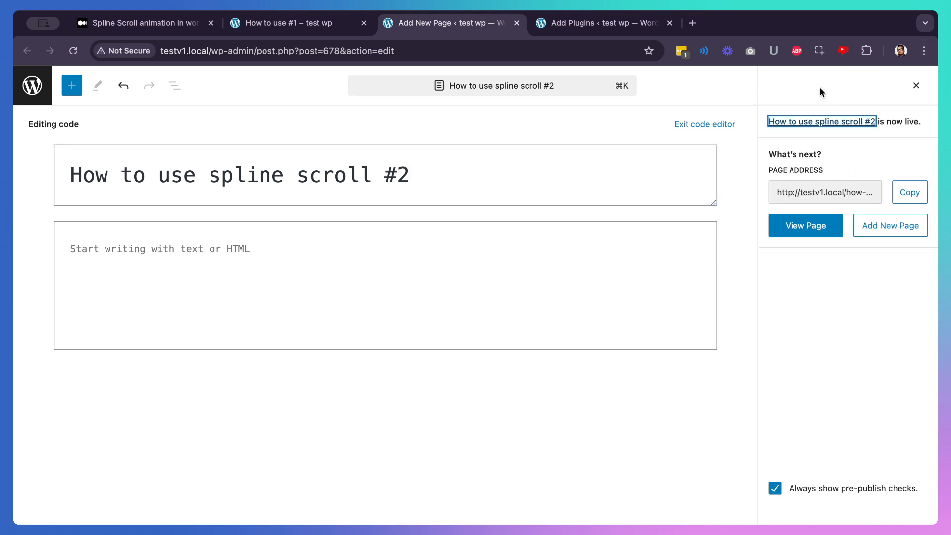
left_click(916, 87)
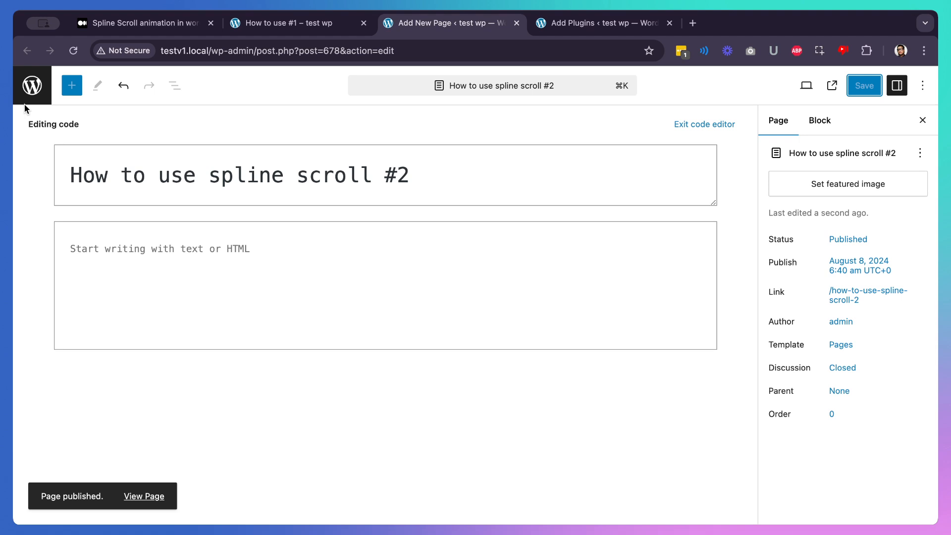
left_click(832, 86)
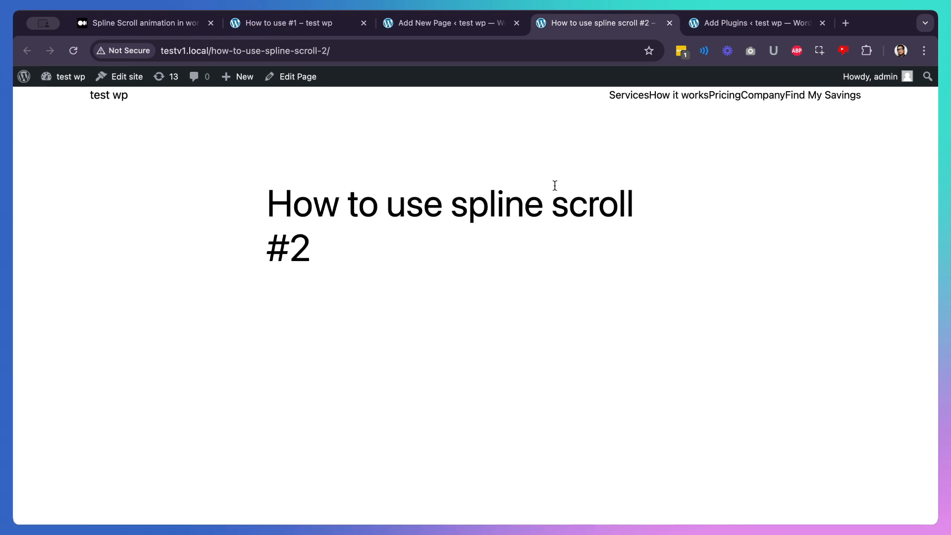
left_click(442, 32)
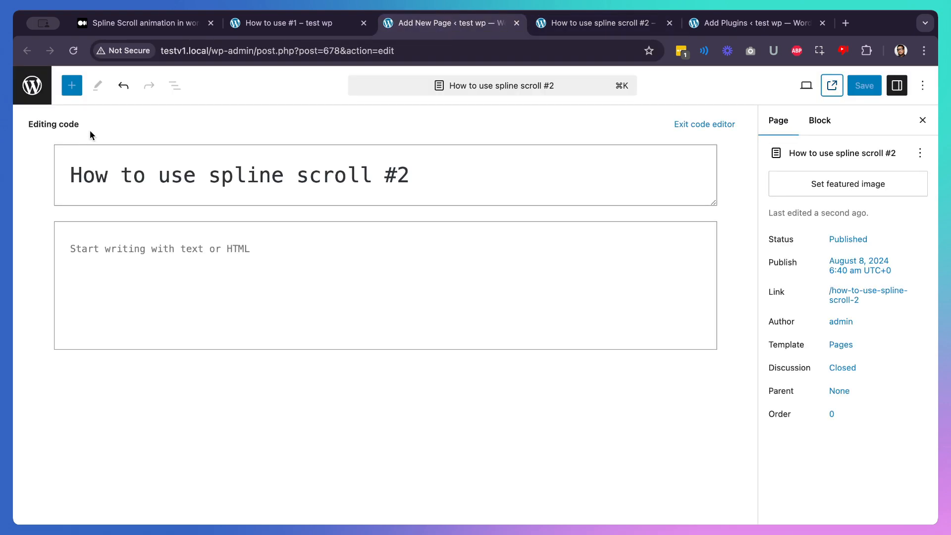
- Check the installed themes, then reopen the How to use spline scroll #2 page for editing
left_click(28, 90)
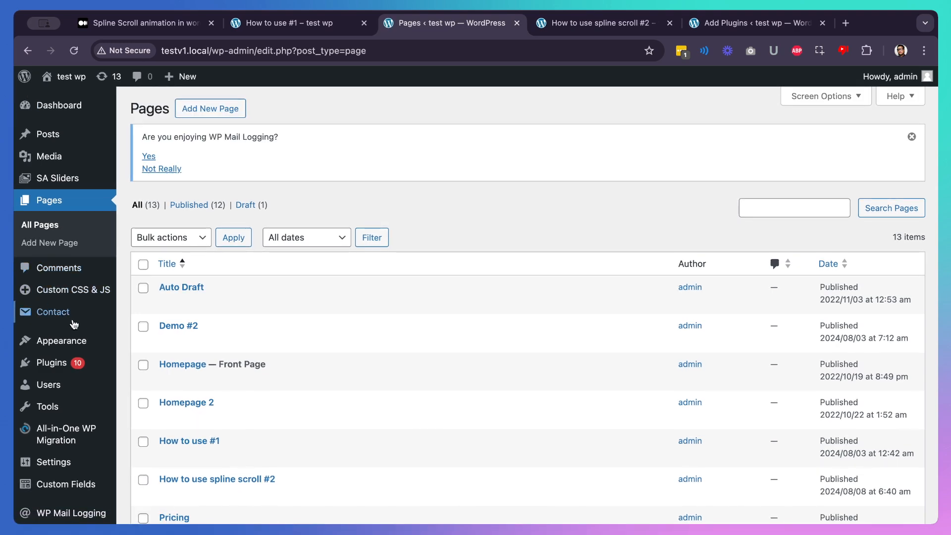
mouse_move(52, 347)
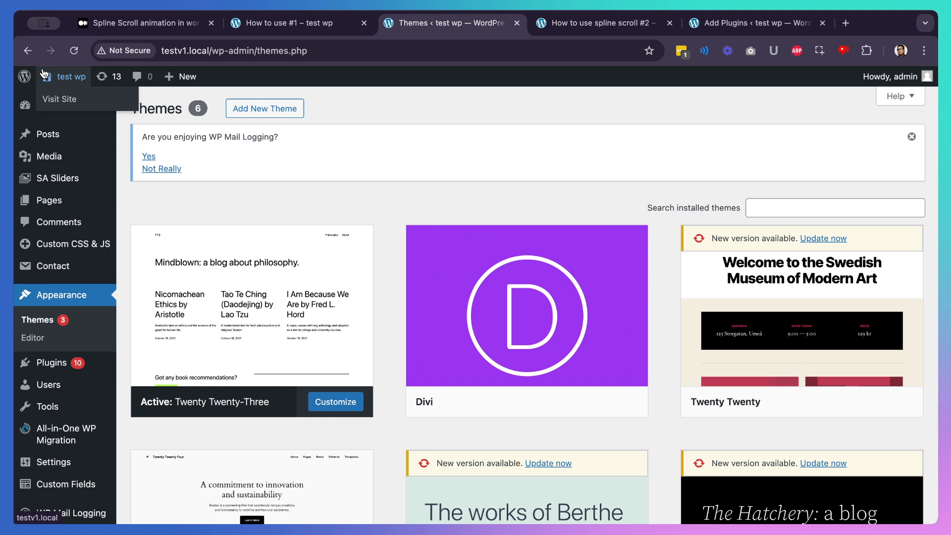
left_click(27, 51)
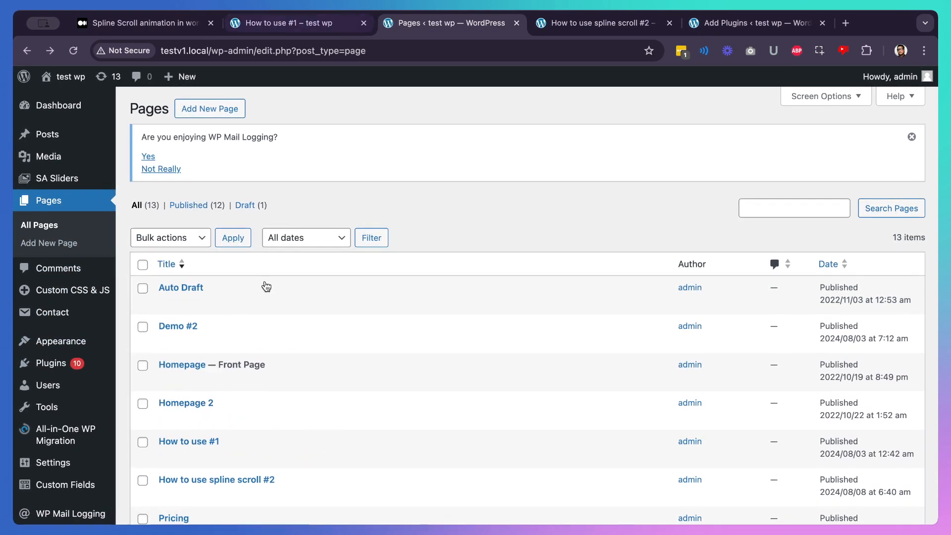
left_click(184, 480)
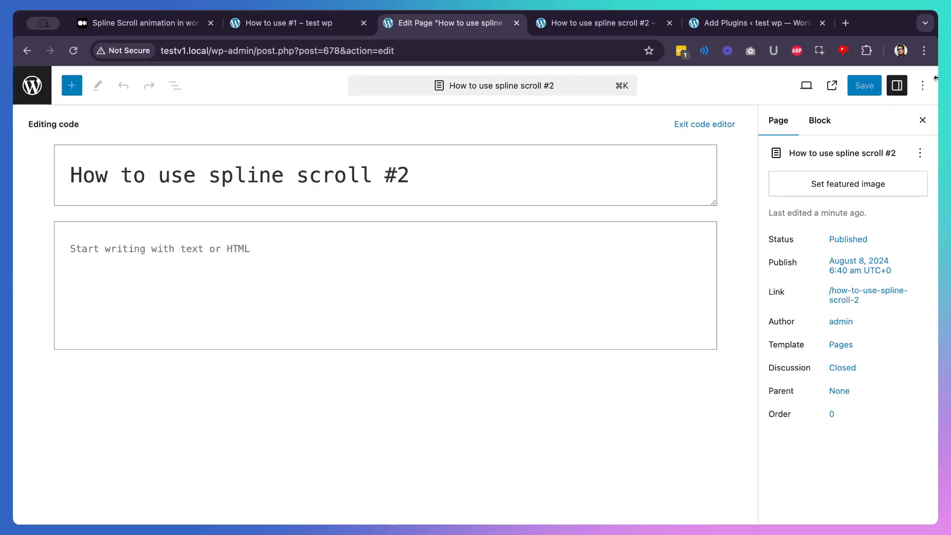
- Leave the page editor and open the theme's template list in the site editor
left_click(922, 85)
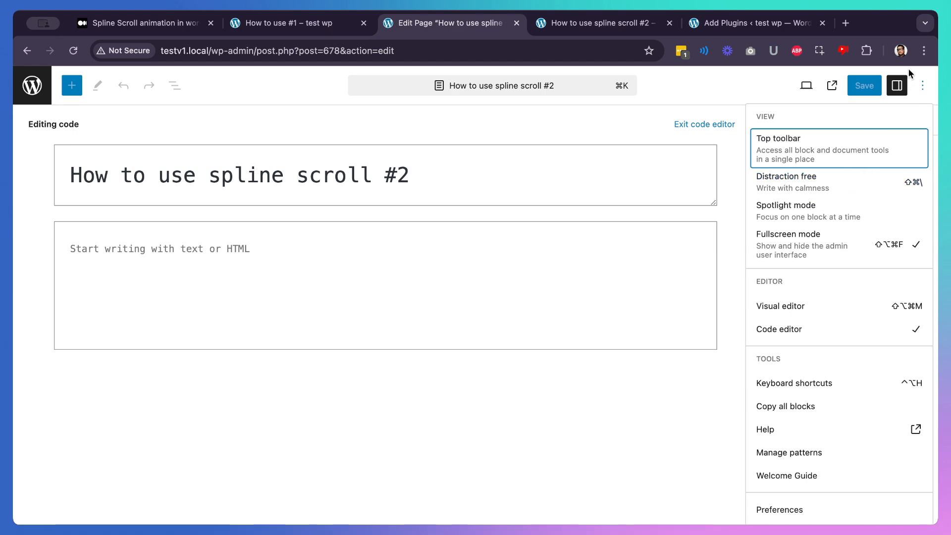
left_click(20, 85)
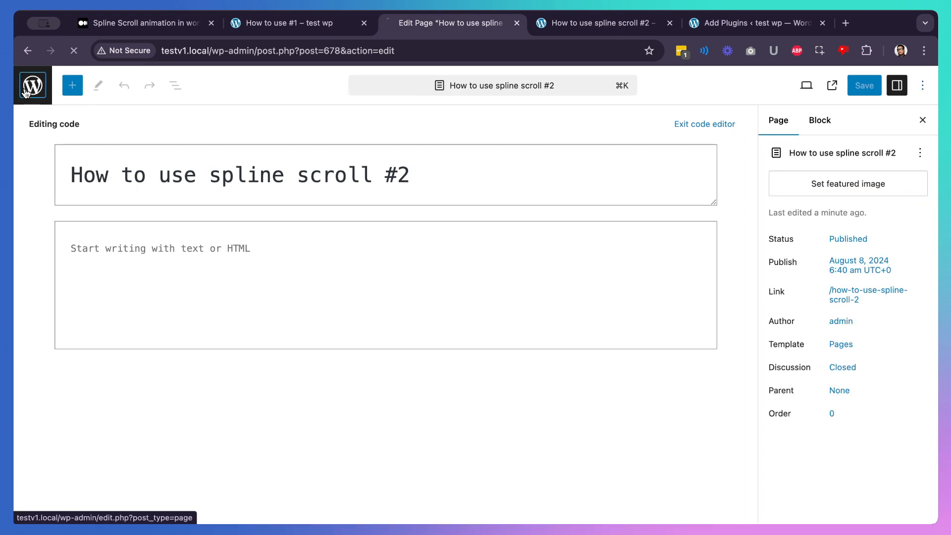
scroll(59, 327, "down", 1)
scroll(60, 327, "down", 1)
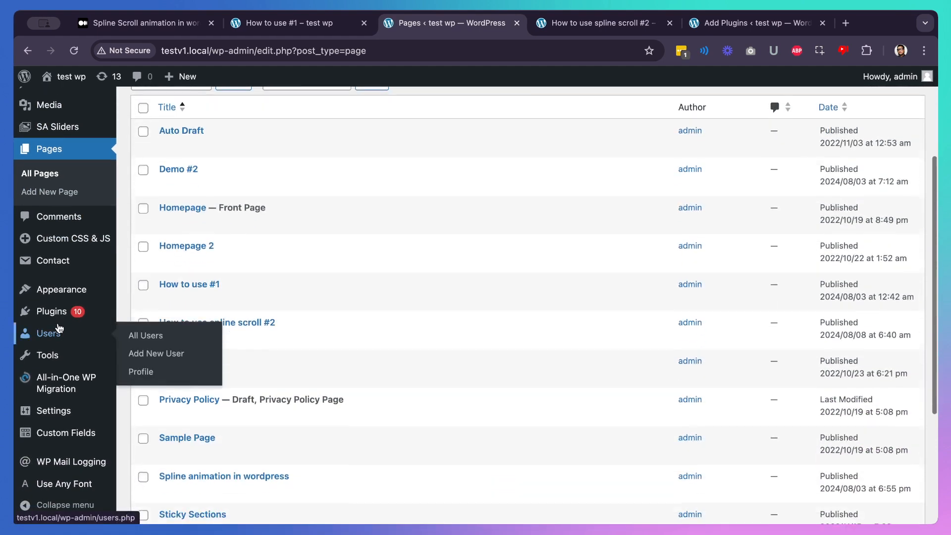
scroll(61, 329, "up", 2)
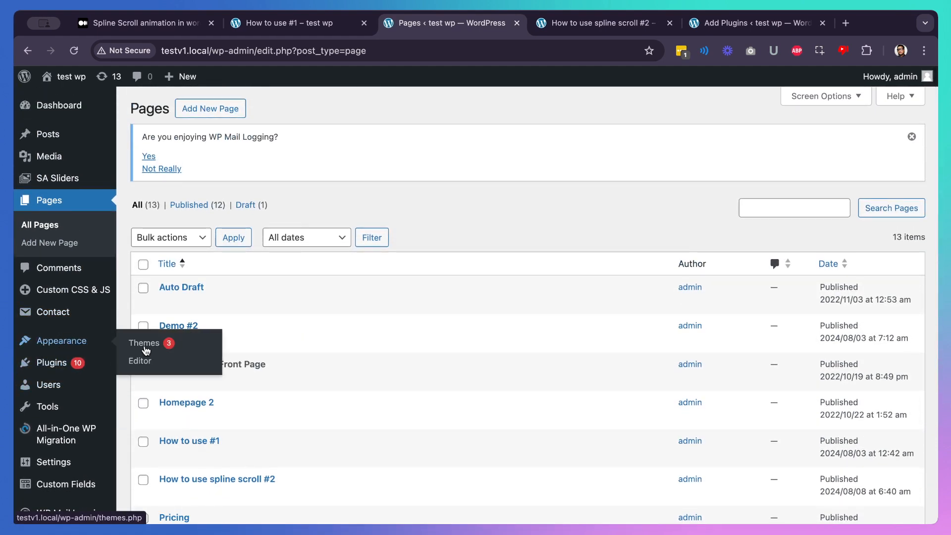
left_click(145, 369)
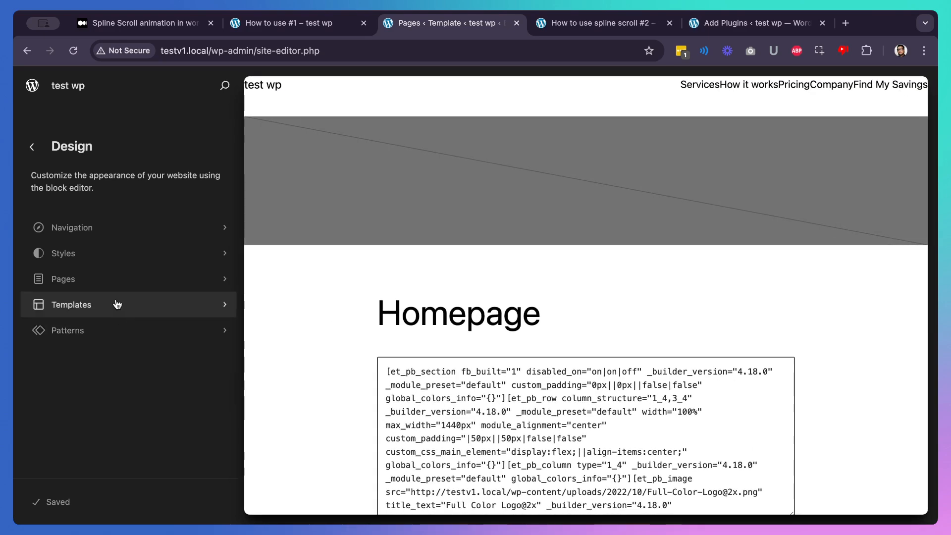
left_click(117, 304)
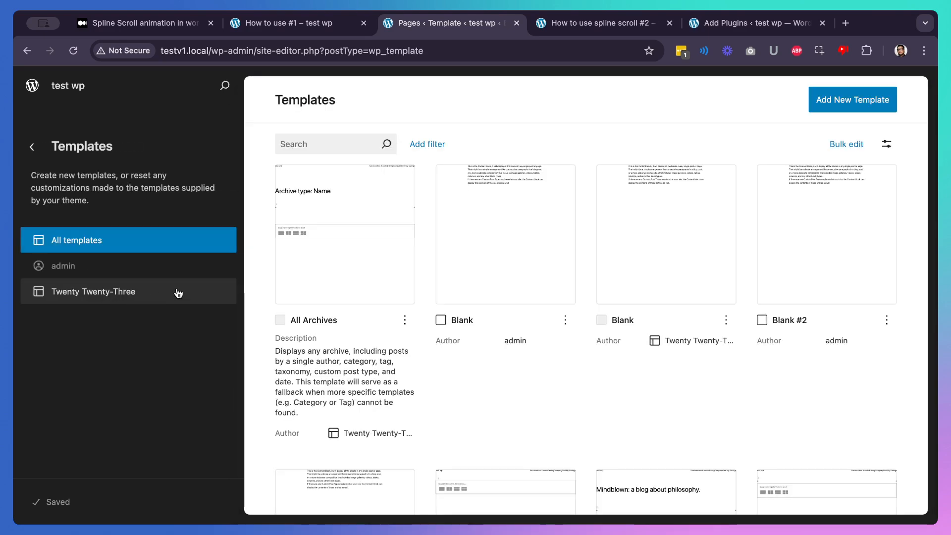
- Create a new custom template named "Blank #3"
left_click(886, 100)
scroll(614, 289, "down", 3)
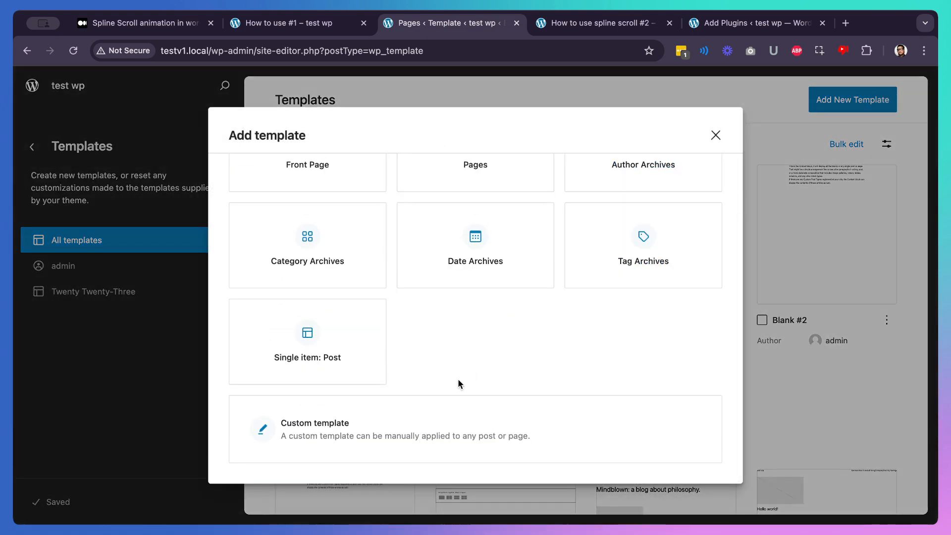
left_click(437, 411)
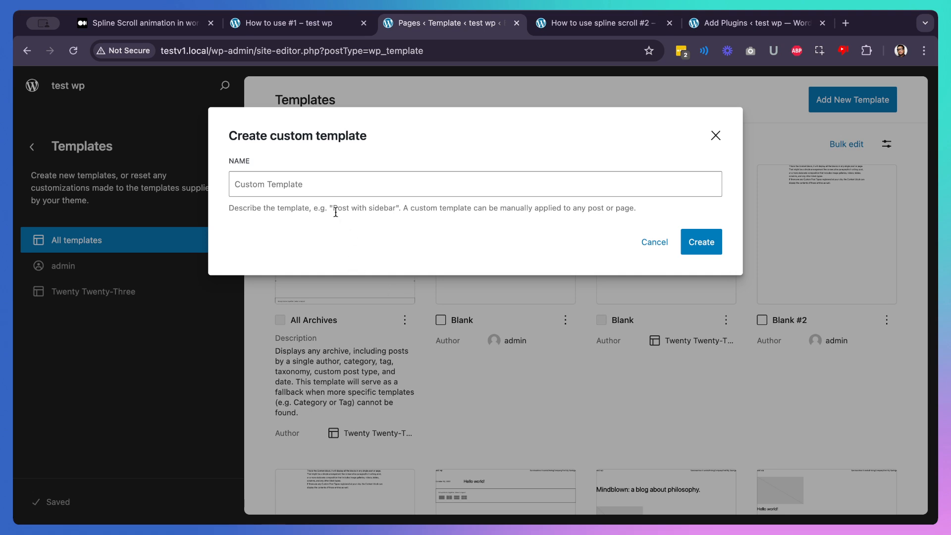
left_click(312, 188)
type("Blank ")
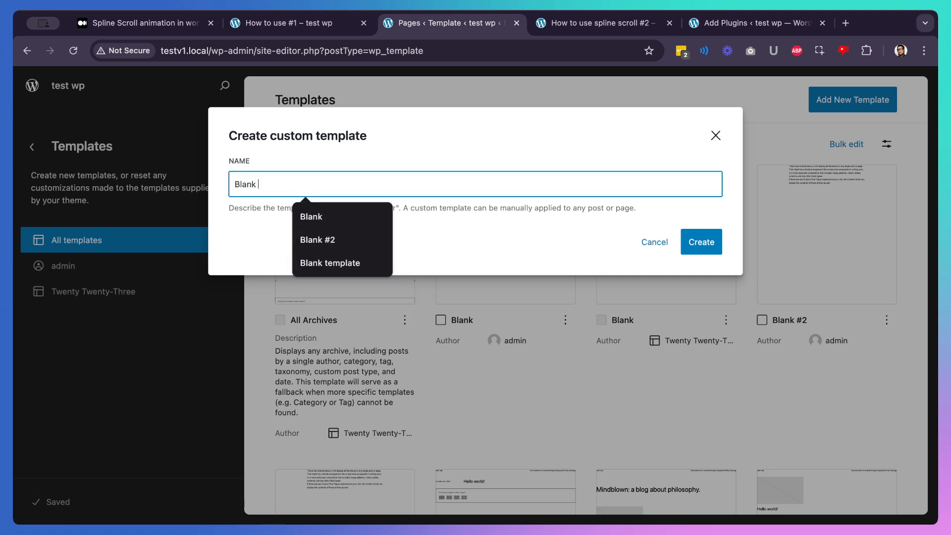
type("#2")
key("BackSpace")
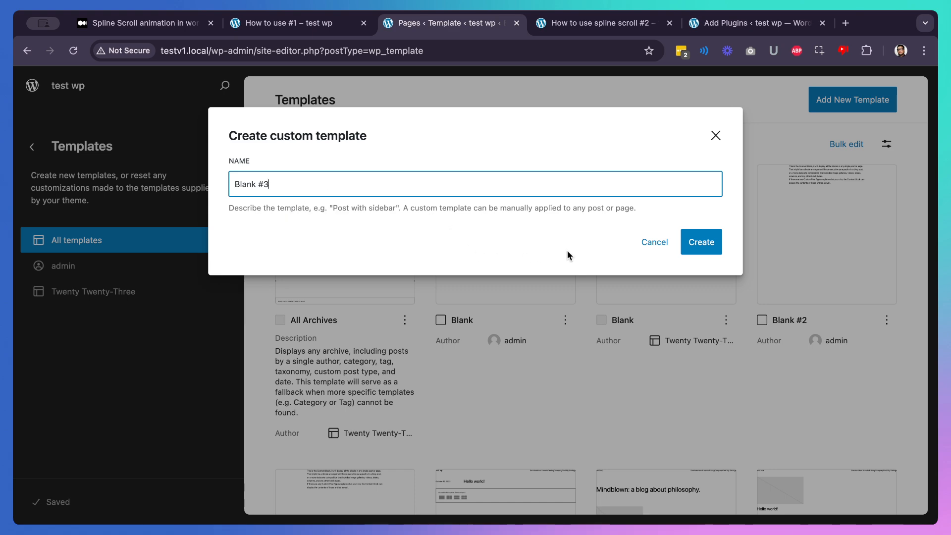
left_click(694, 248)
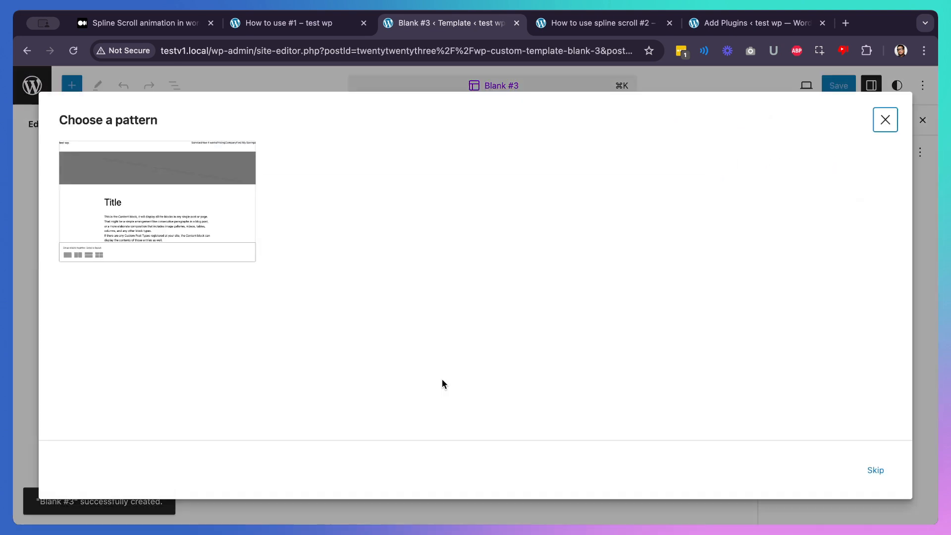
- Start the Blank #3 template from the offered title-and-content pattern and switch from code to visual editing
left_click(180, 202)
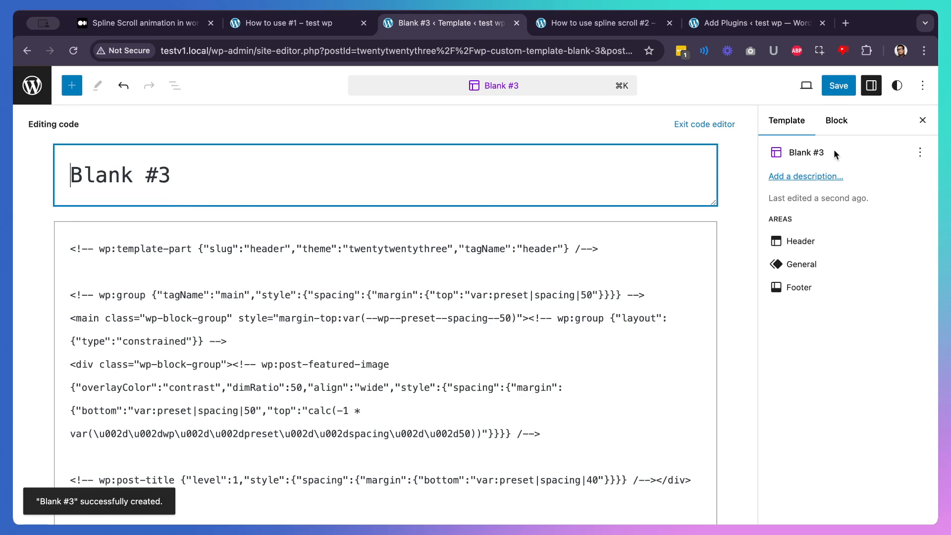
left_click(923, 86)
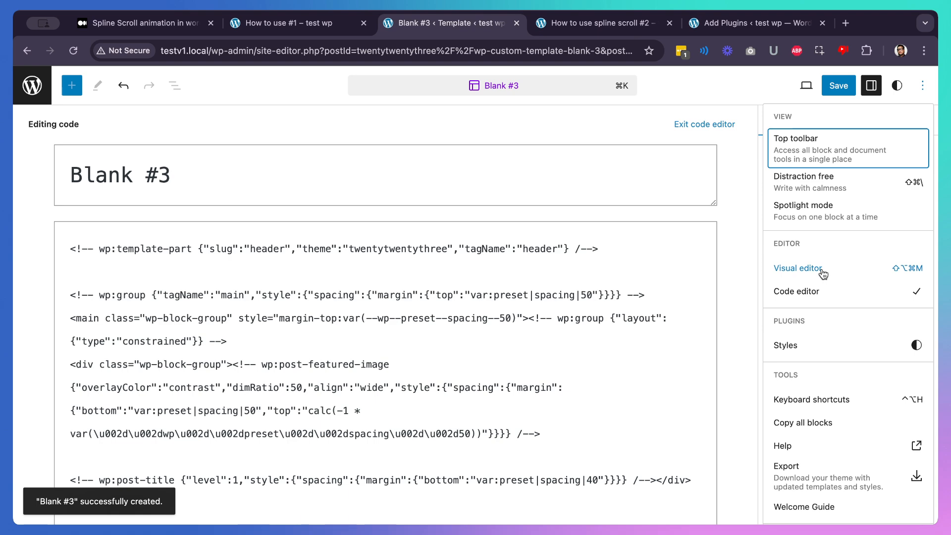
left_click(822, 271)
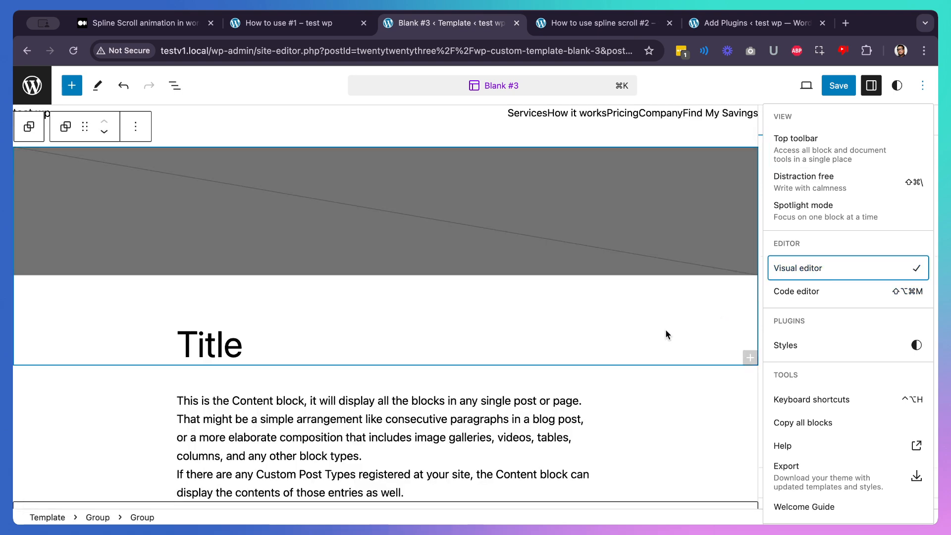
left_click(665, 329)
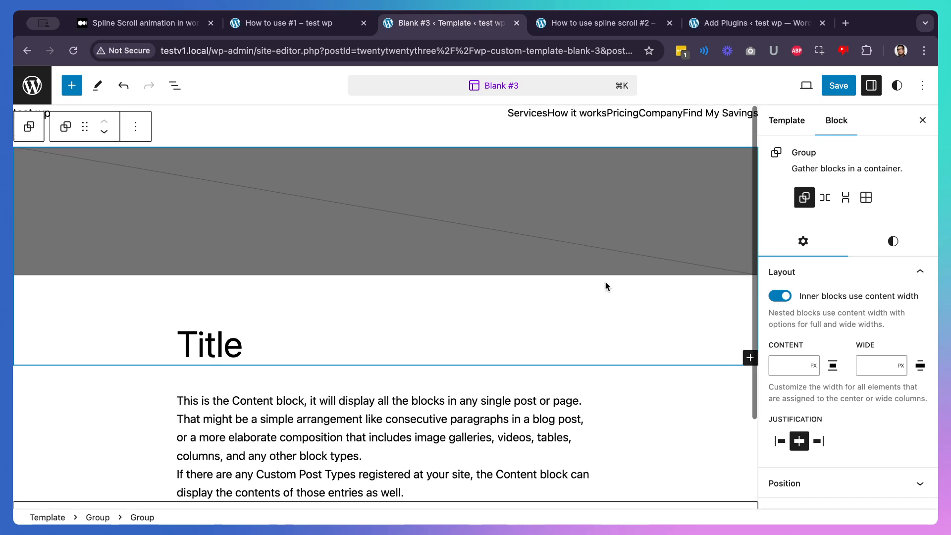
- Delete the featured image, header and footer from the Blank #3 template
scroll(353, 292, "down", 3)
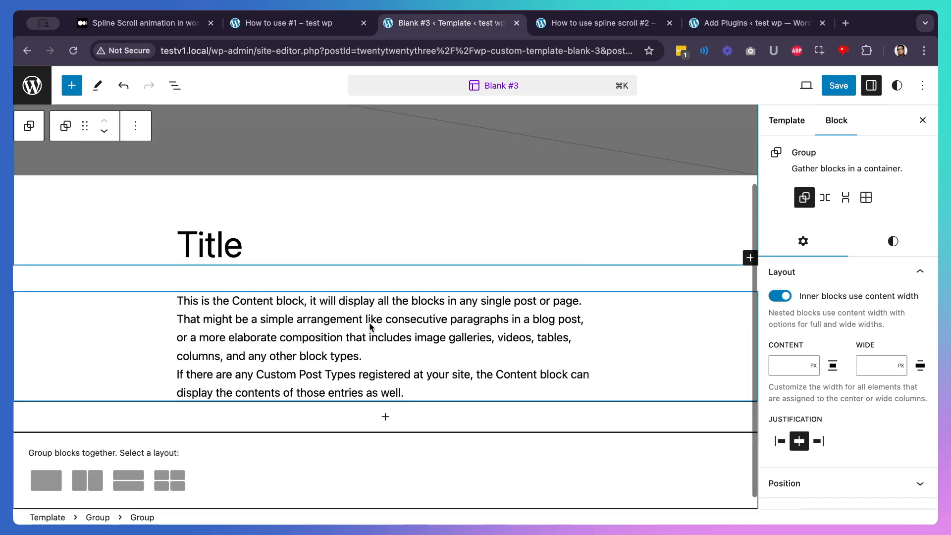
left_click(270, 313)
scroll(269, 229, "up", 3)
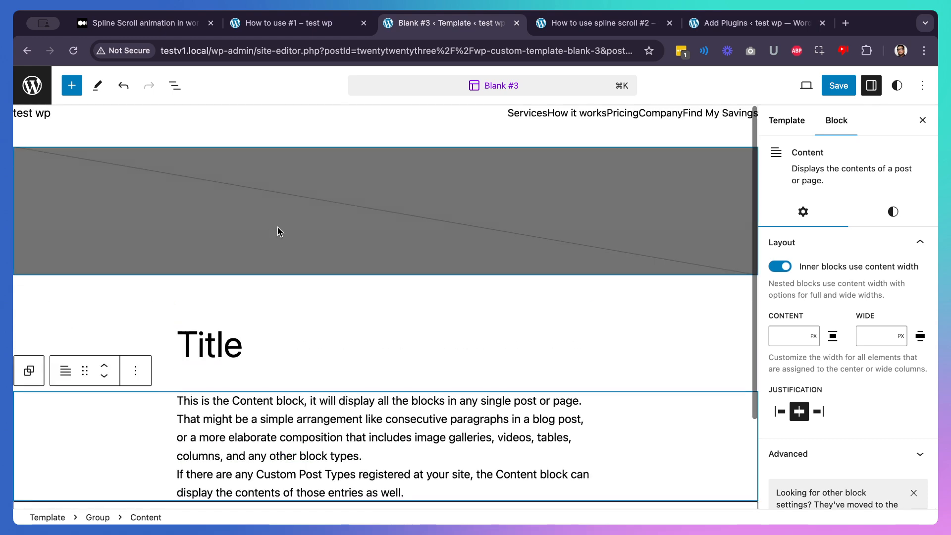
left_click(411, 228)
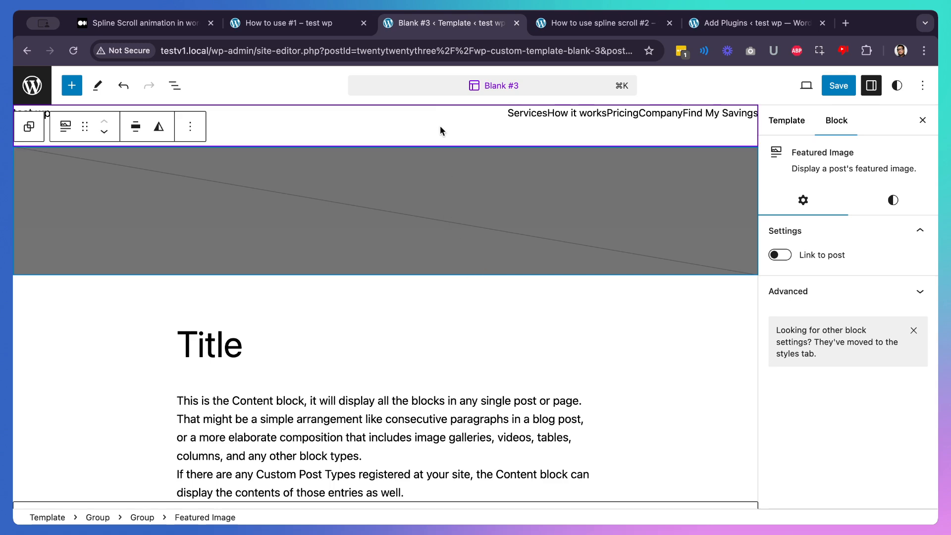
key("Delete")
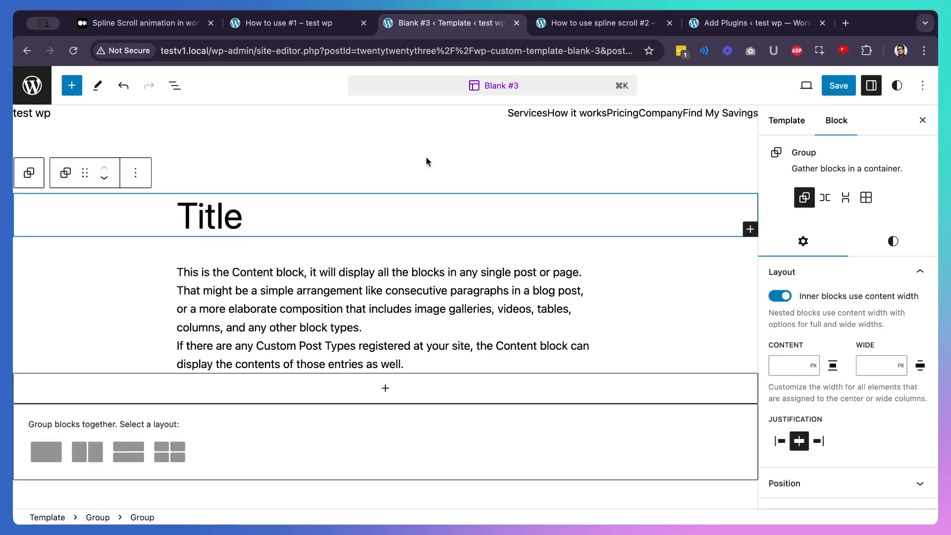
left_click(450, 114)
key("Delete")
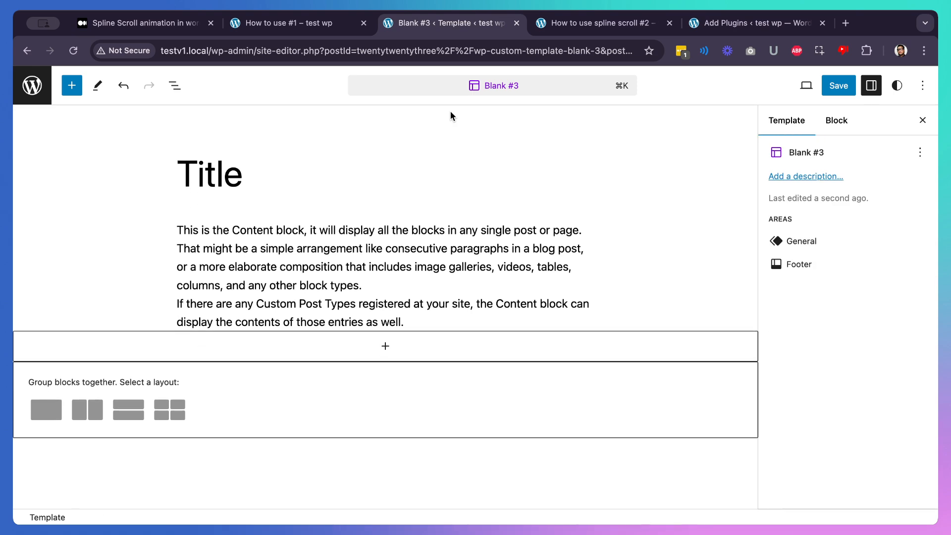
left_click(420, 395)
key("Delete")
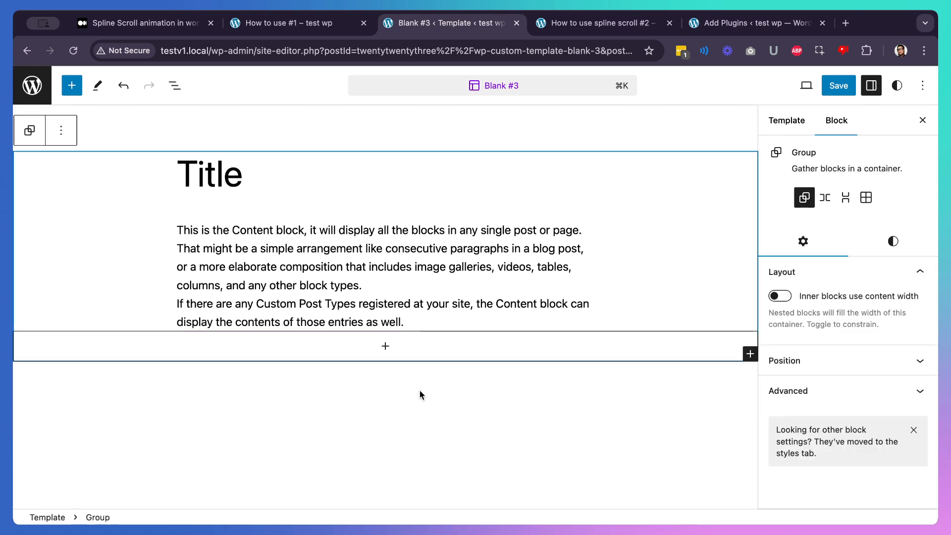
- Delete the comments template part and the title with its enclosing group, leaving only the Content block
left_click(429, 346)
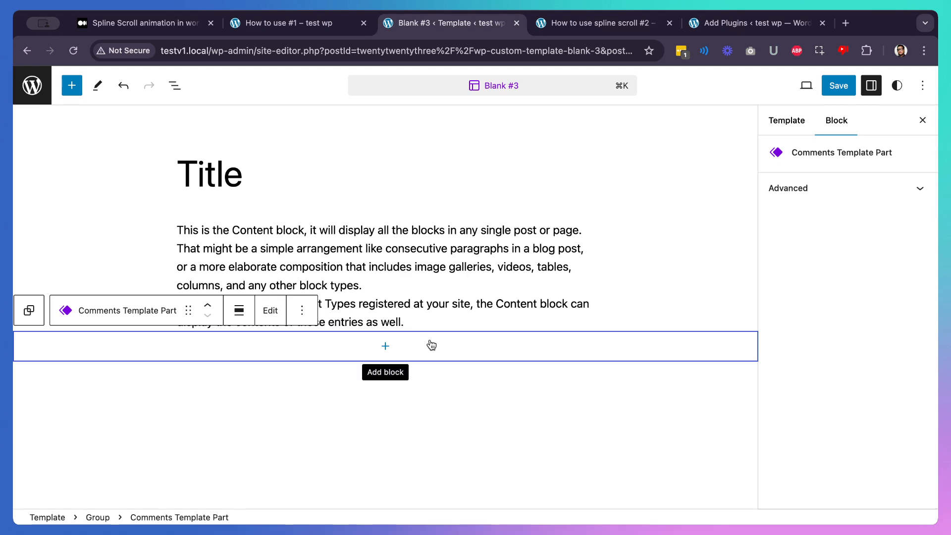
key("Delete")
left_click(313, 156)
key("Delete")
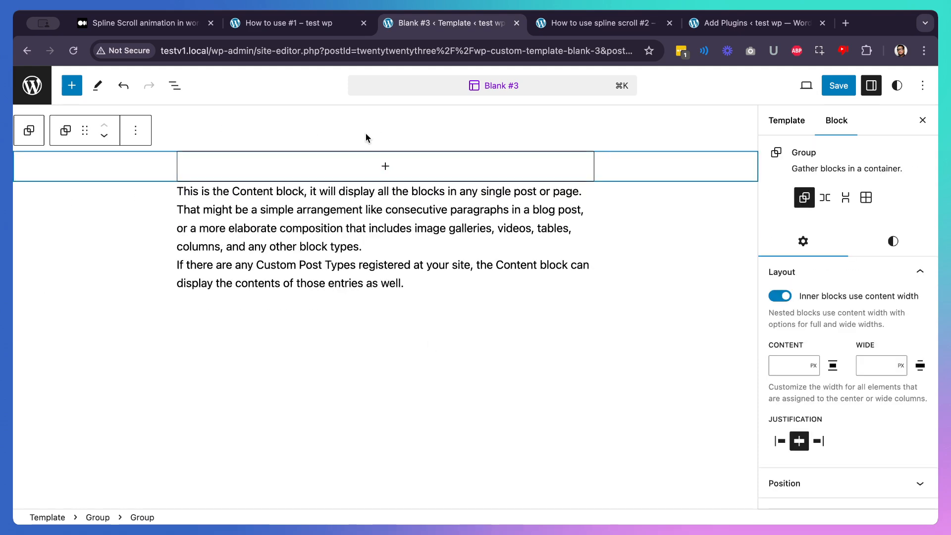
left_click(341, 178)
left_click(622, 171)
key("Delete")
left_click(587, 135)
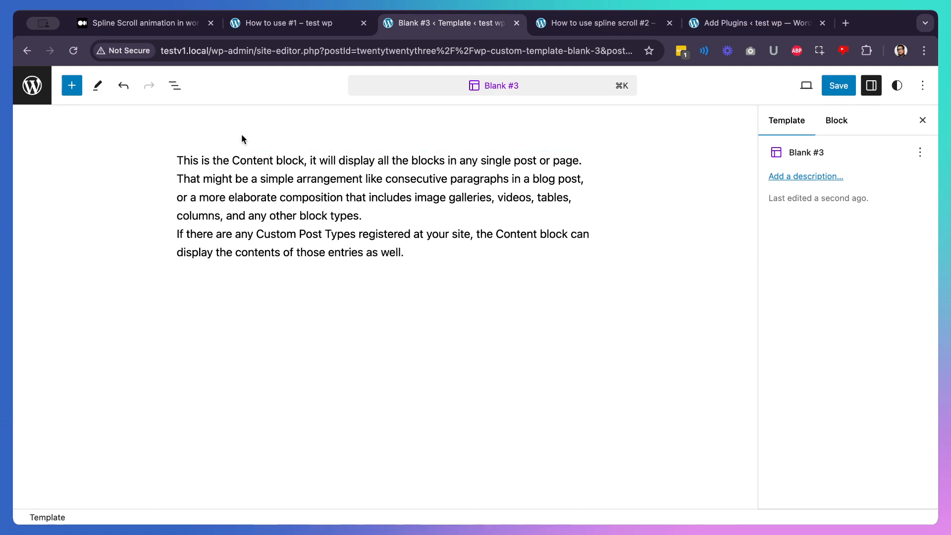
- Set the top margin of the Group around the Content block to None and save the template
left_click(181, 92)
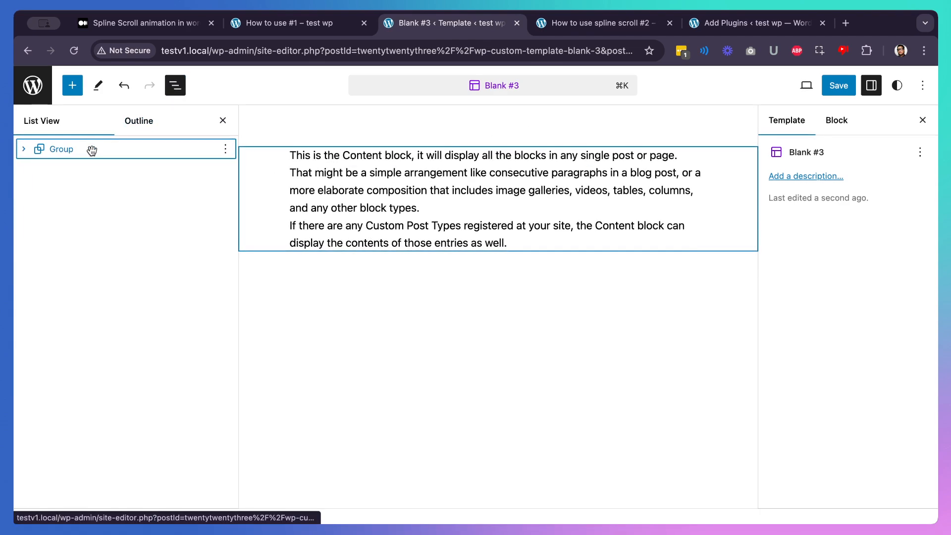
left_click(90, 150)
left_click(23, 149)
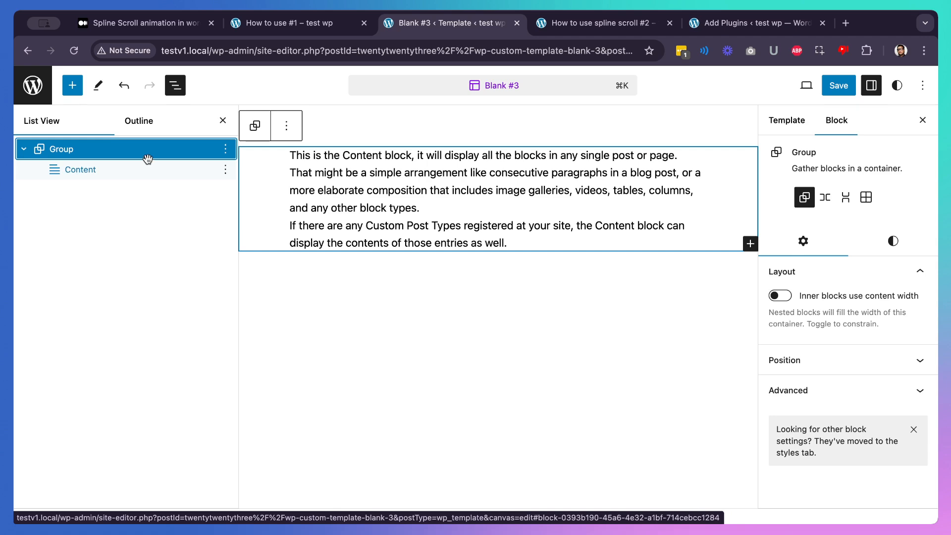
left_click(893, 248)
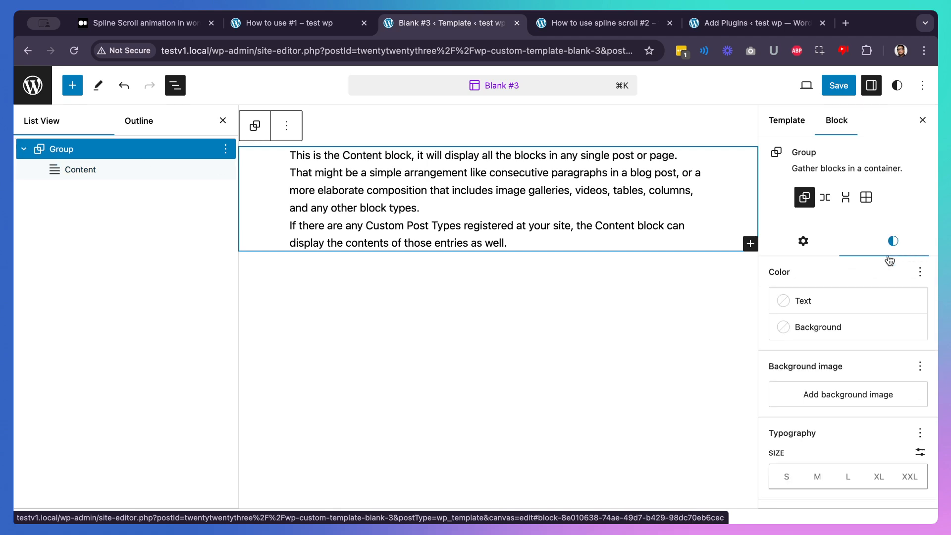
scroll(824, 351, "down", 5)
scroll(824, 350, "down", 3)
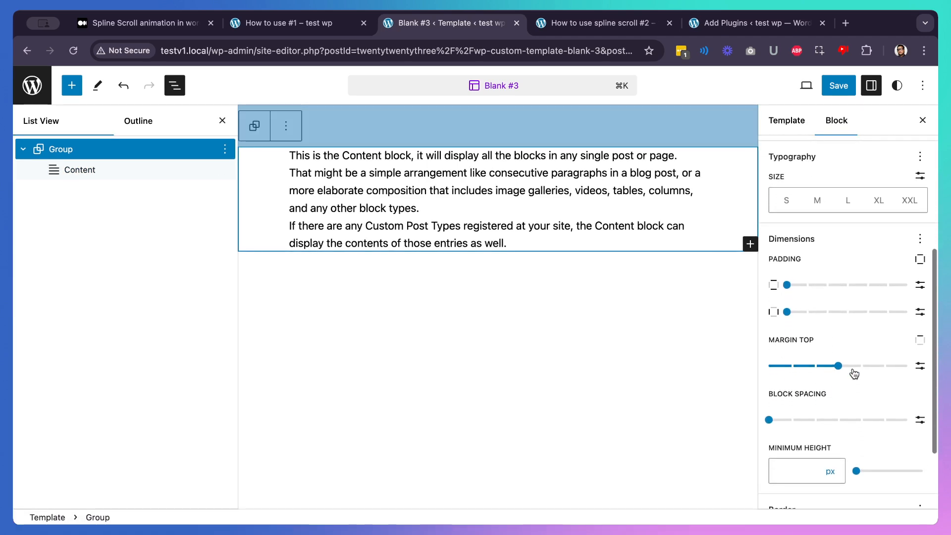
mouse_move(837, 367)
left_click_drag(836, 369, 772, 372)
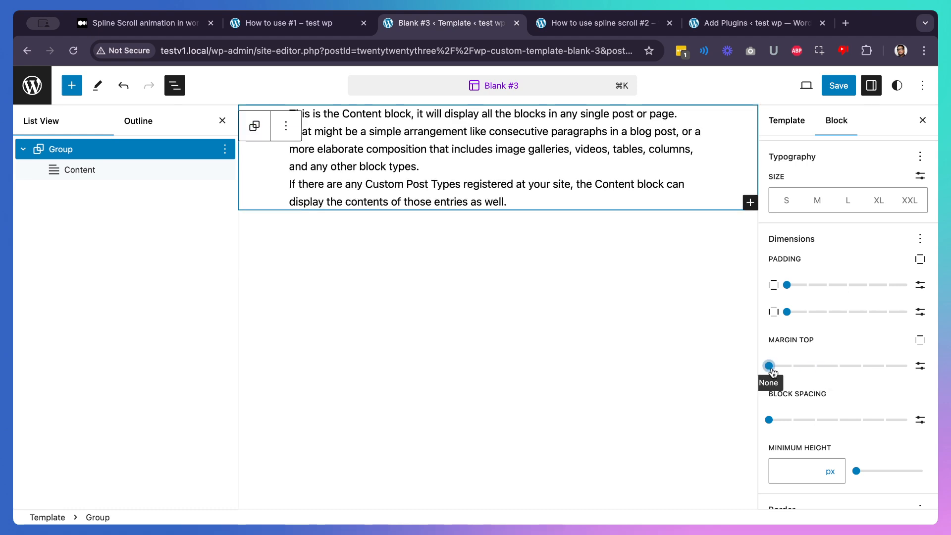
left_click(833, 88)
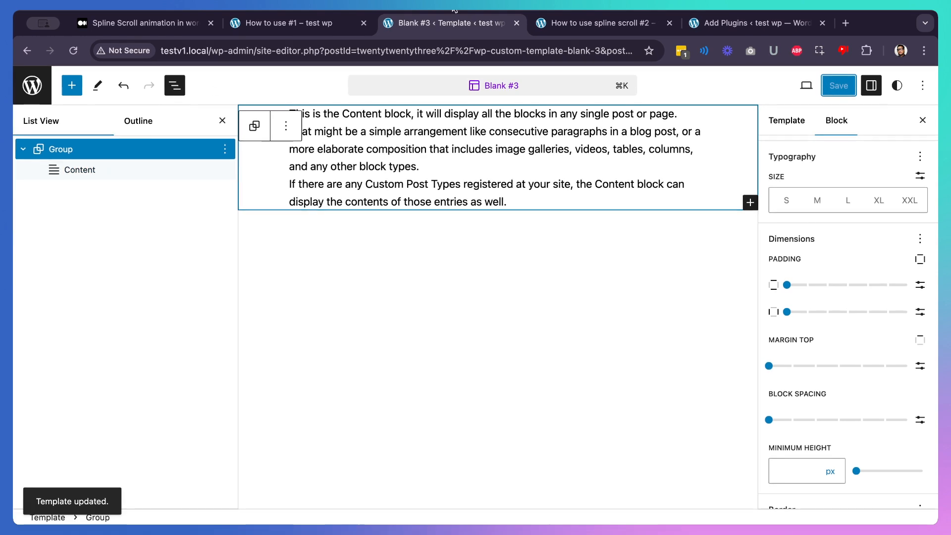
- Open the How to use spline scroll #2 page for editing and swap its template to Blank #2
left_click(564, 30)
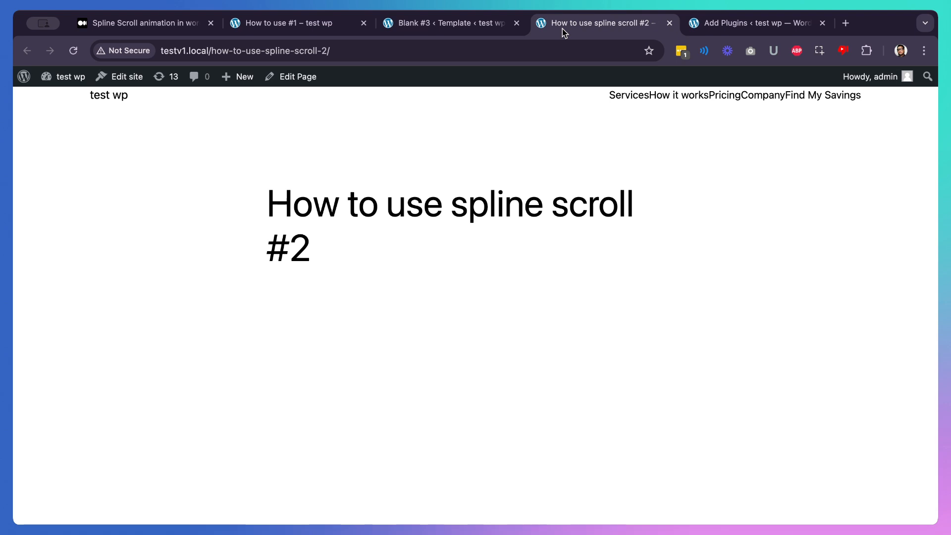
left_click(304, 84)
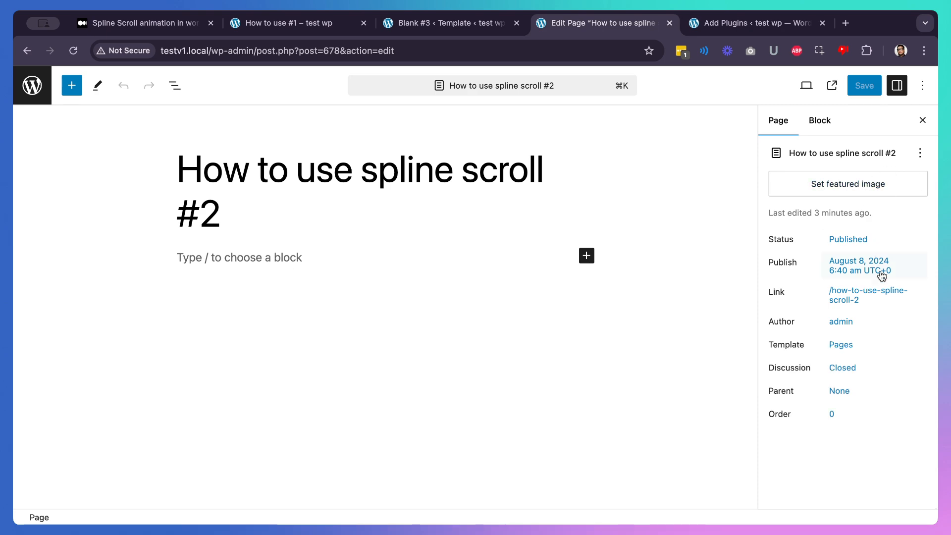
left_click(842, 348)
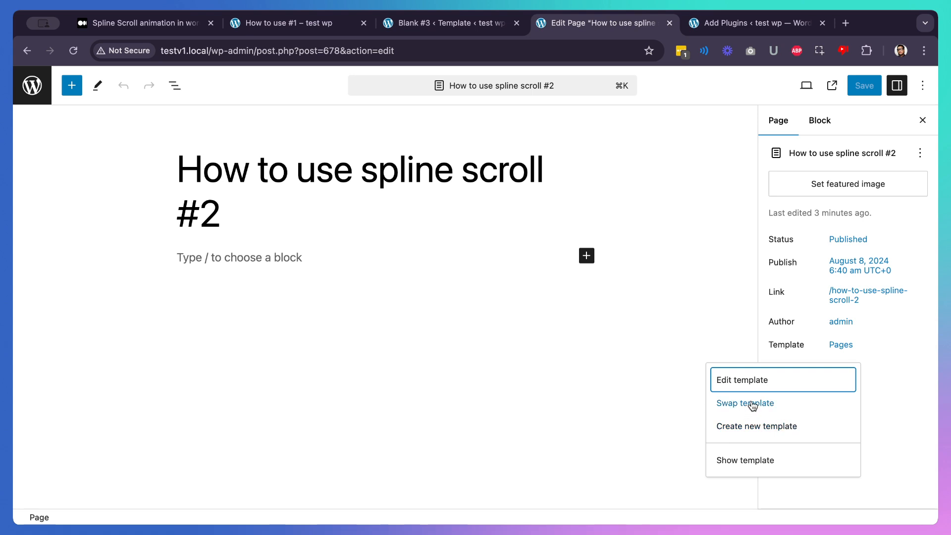
left_click(752, 403)
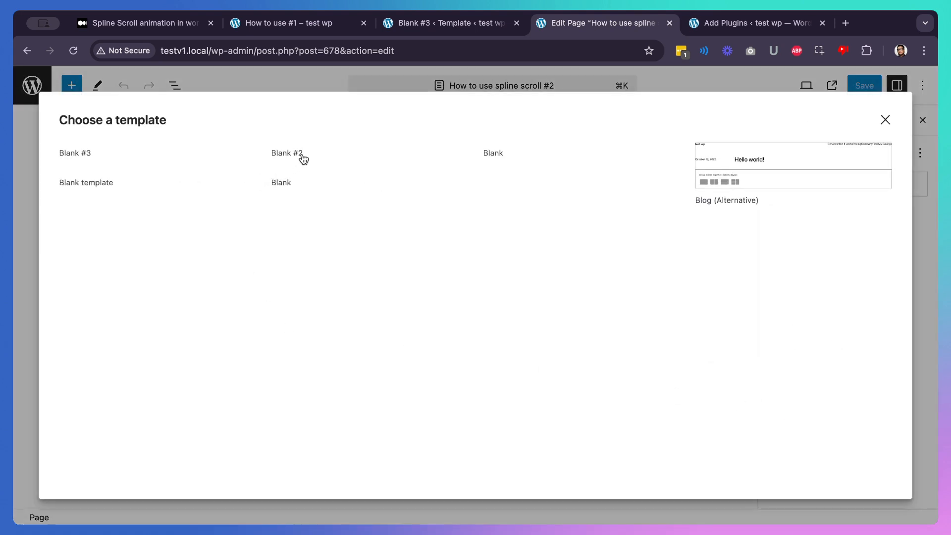
left_click(287, 153)
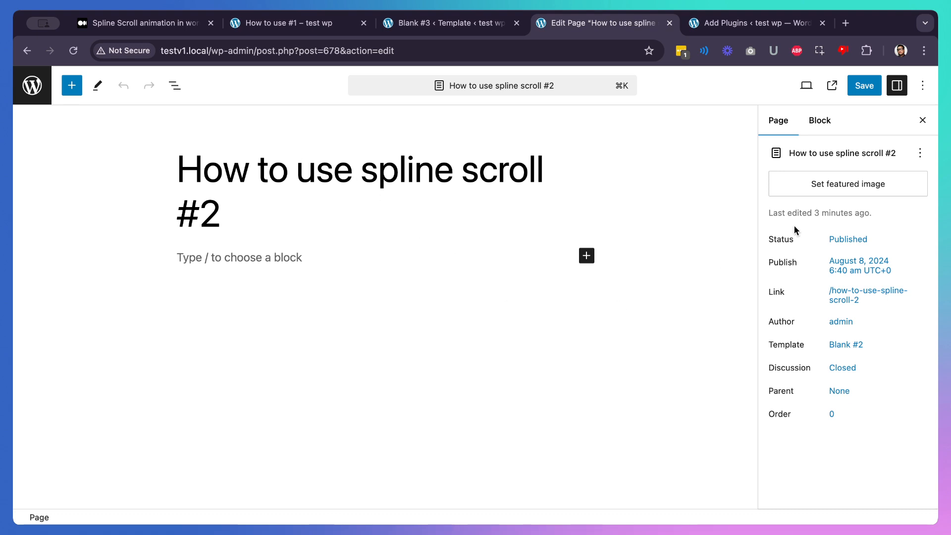
- Save the How to use spline scroll #2 page and open its published view
left_click(863, 87)
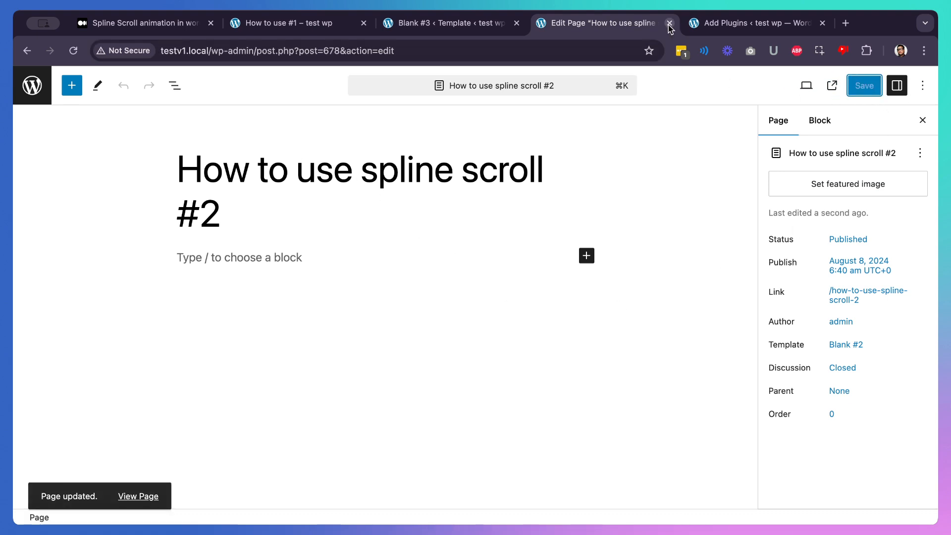
left_click(832, 86)
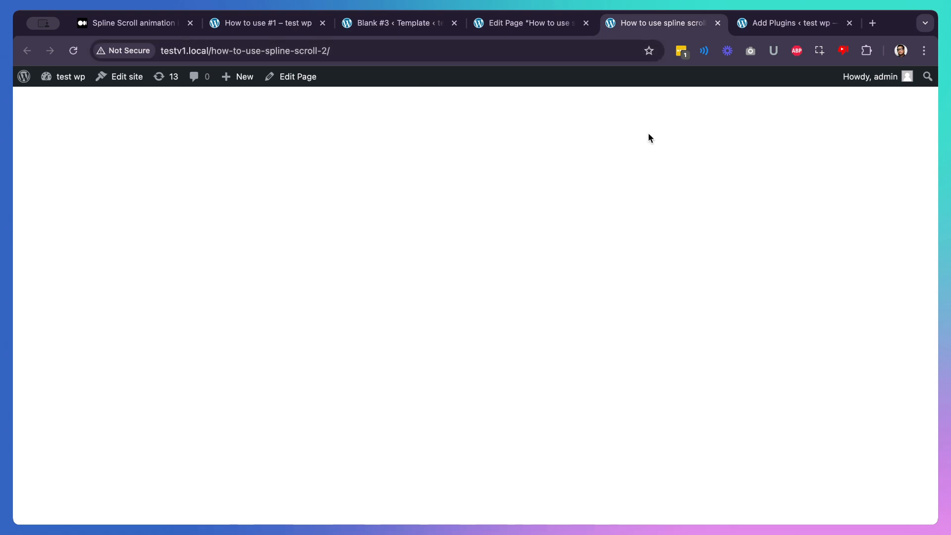
- Examine the bike scroll animation and text sections on the published How to use #1 page
left_click(494, 24)
left_click(285, 26)
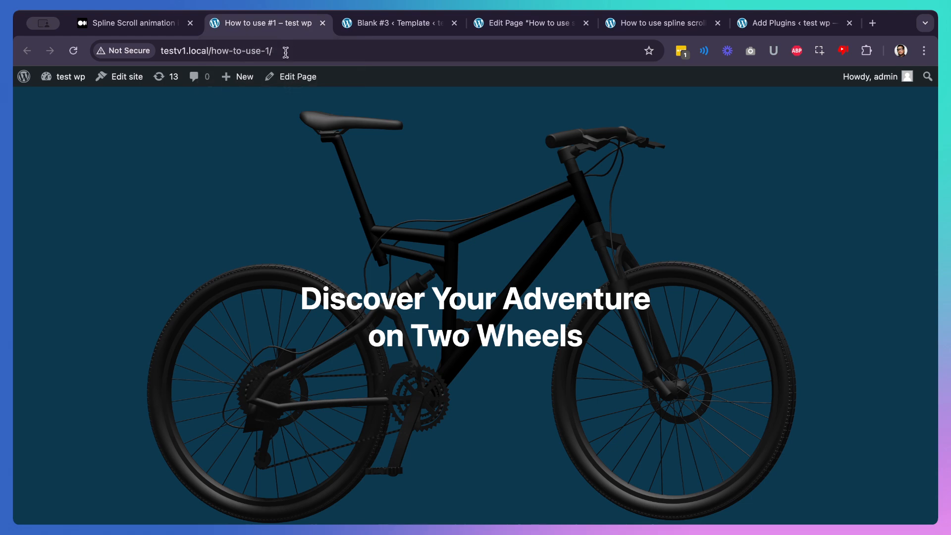
scroll(462, 396, "down", 5)
scroll(353, 232, "up", 5)
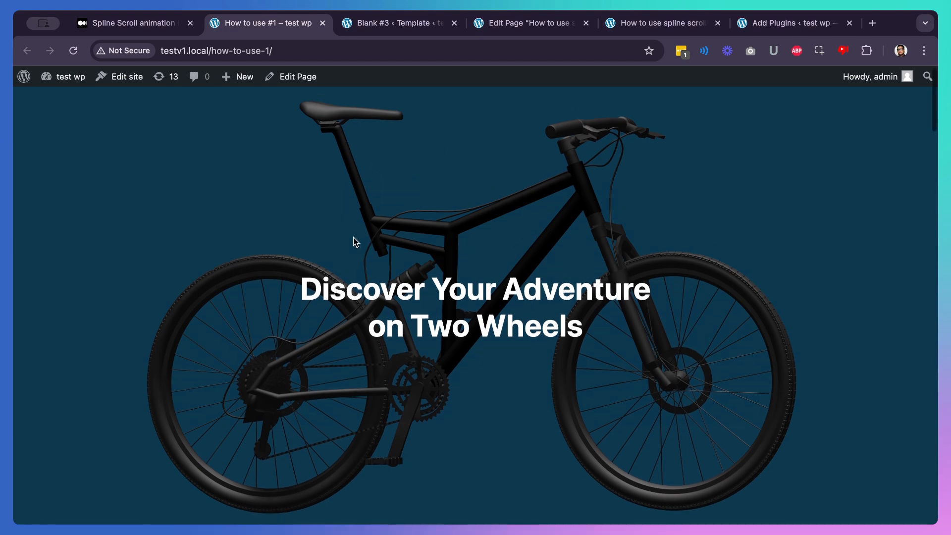
scroll(339, 178, "down", 8)
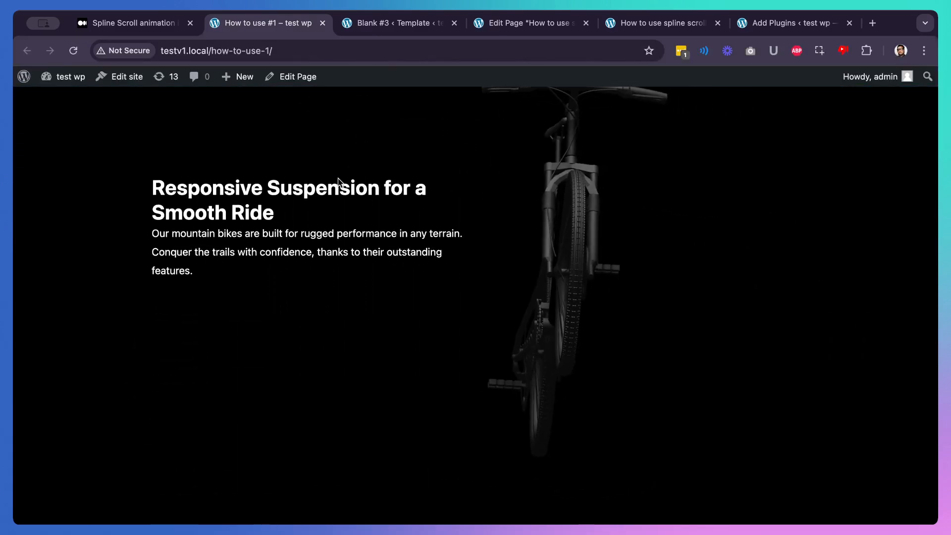
scroll(338, 182, "down", 3)
scroll(338, 182, "up", 10)
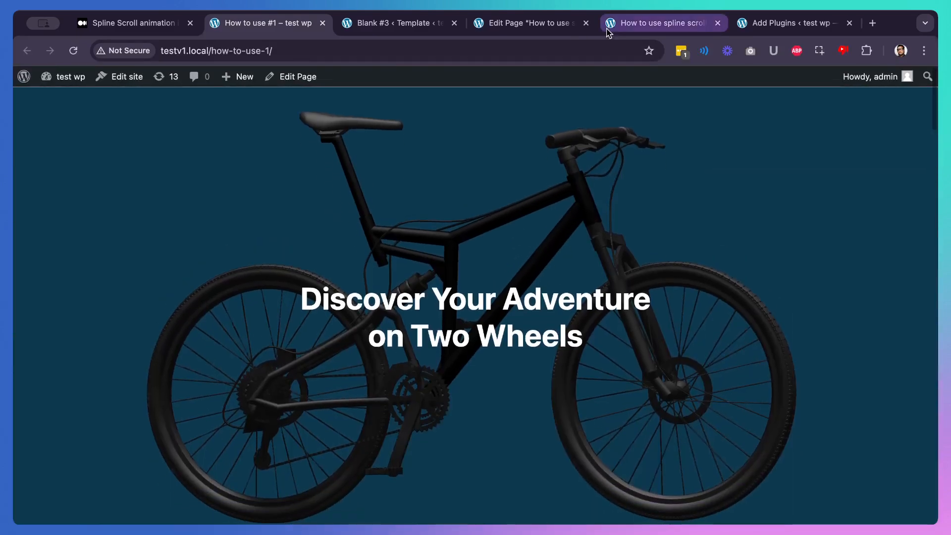
left_click(610, 27)
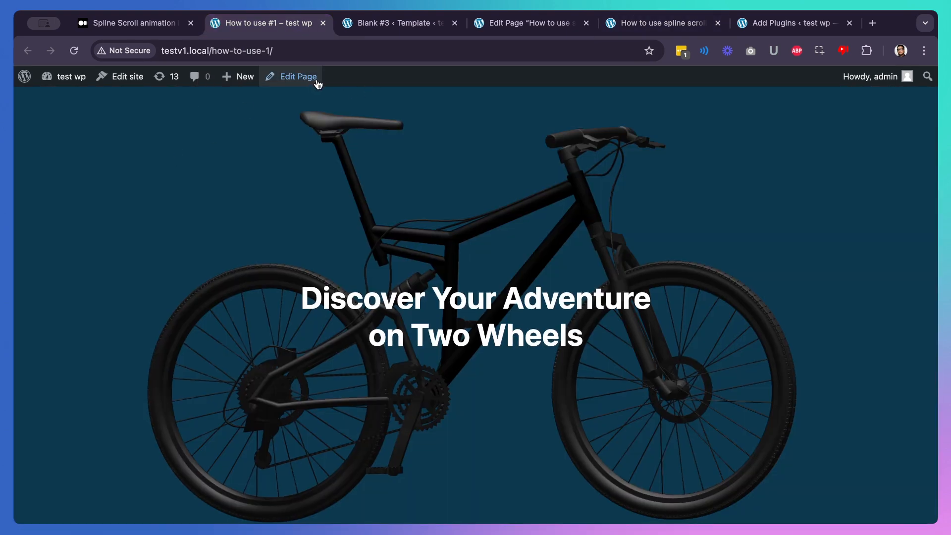
- Open the How to use #1 page for editing, switch to the code editor and copy its entire content code
left_click(306, 83)
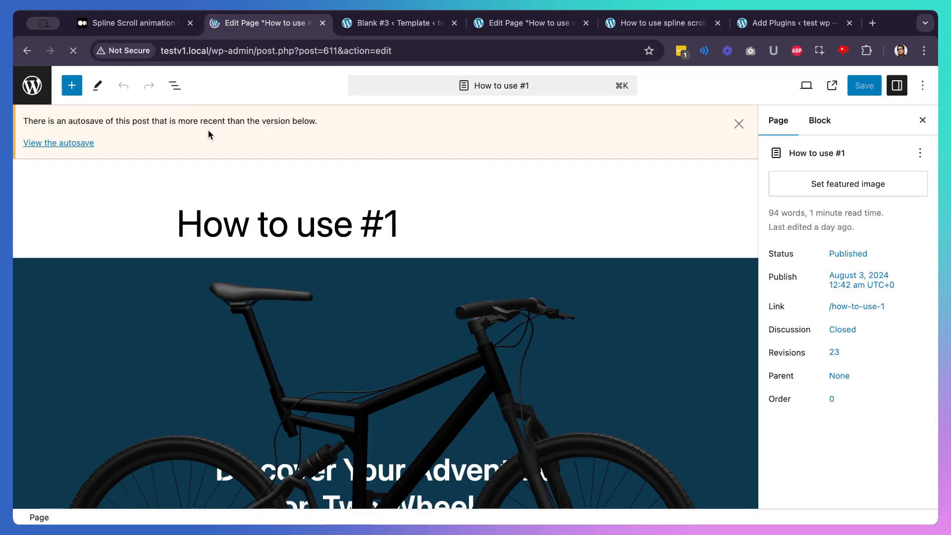
left_click(922, 85)
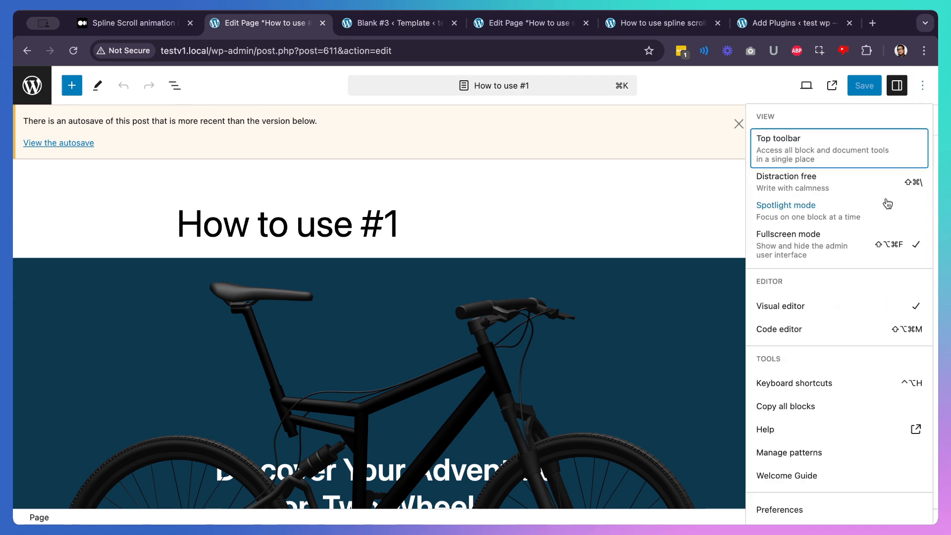
left_click(810, 335)
left_click(466, 368)
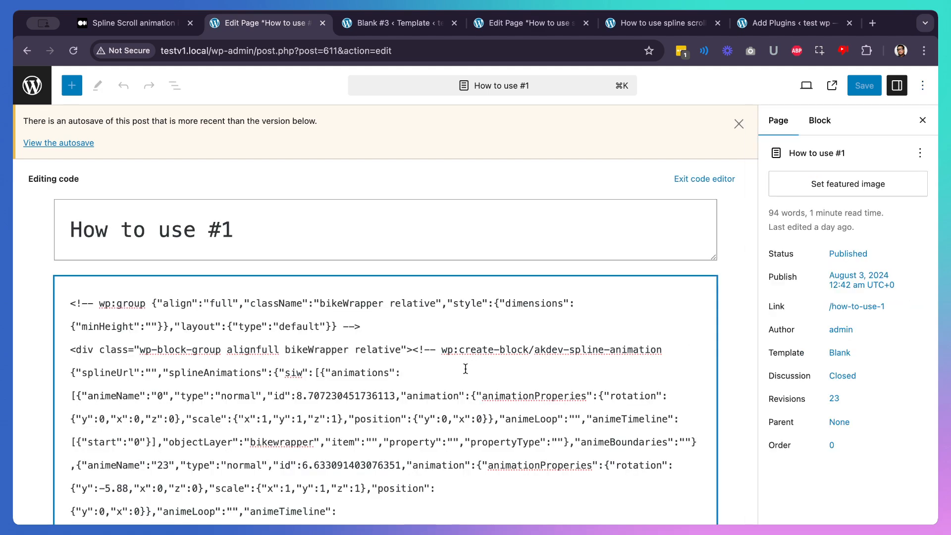
key("super+a")
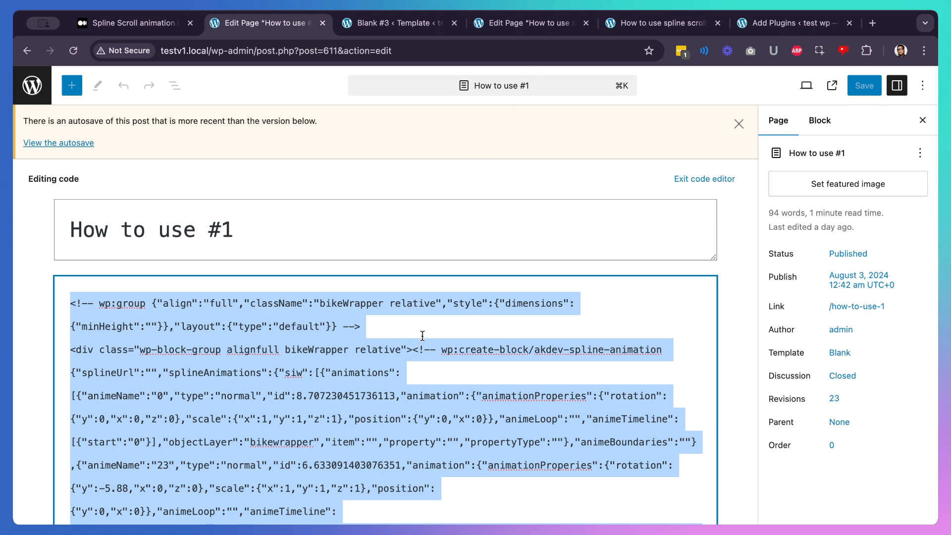
- Paste the copied code into the How to use spline scroll #2 page in the code editor and save the page
left_click(523, 29)
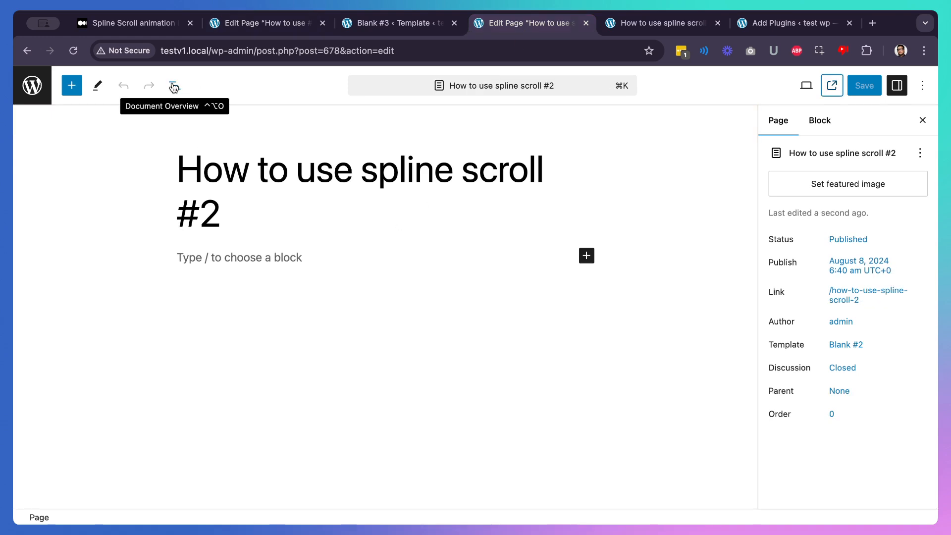
left_click(923, 85)
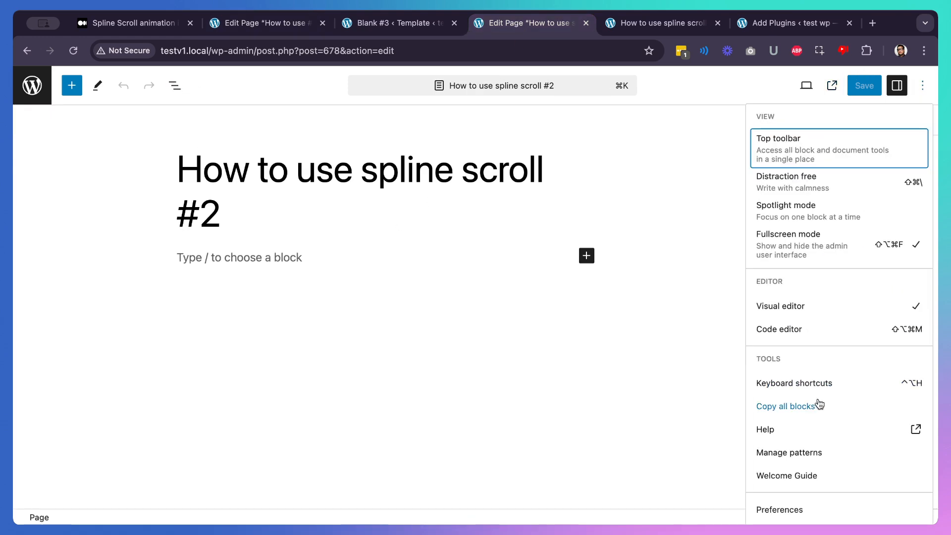
left_click(797, 332)
left_click(378, 258)
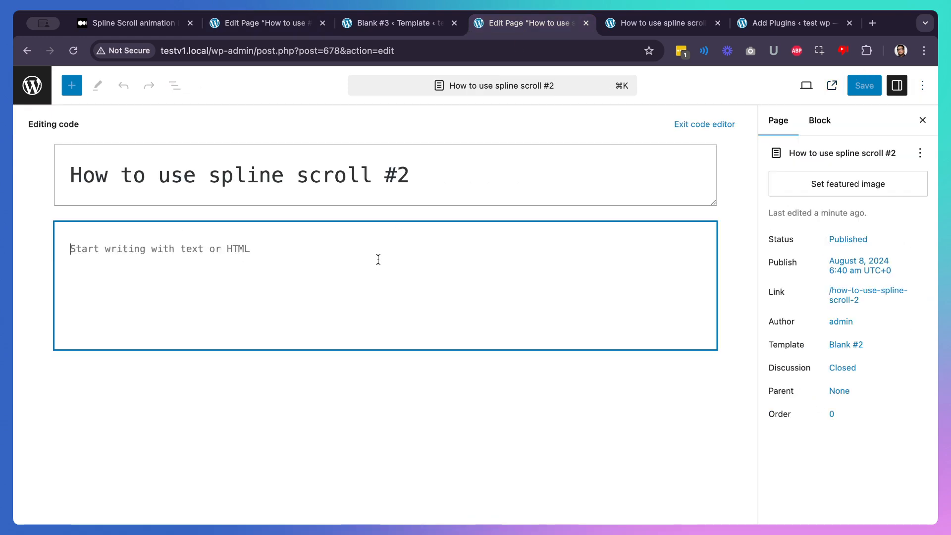
key("super+v")
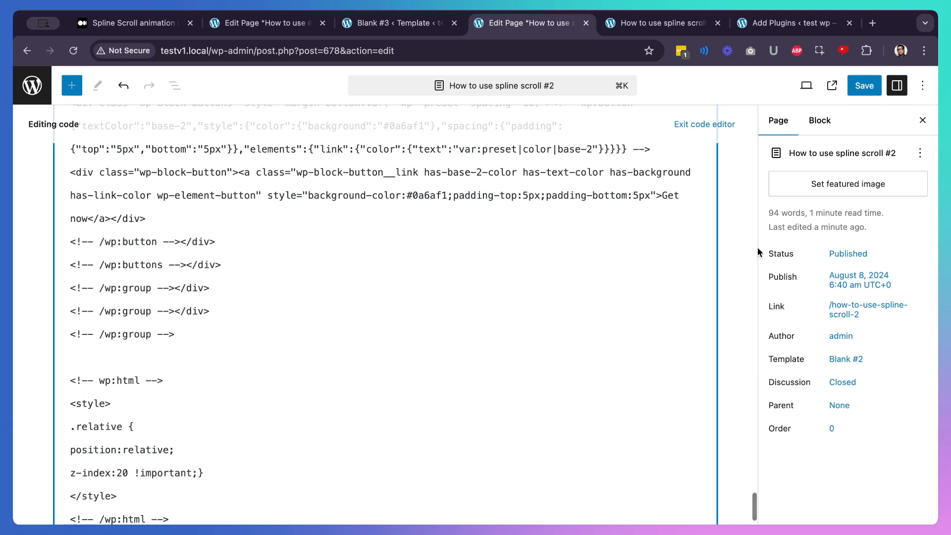
left_click(865, 89)
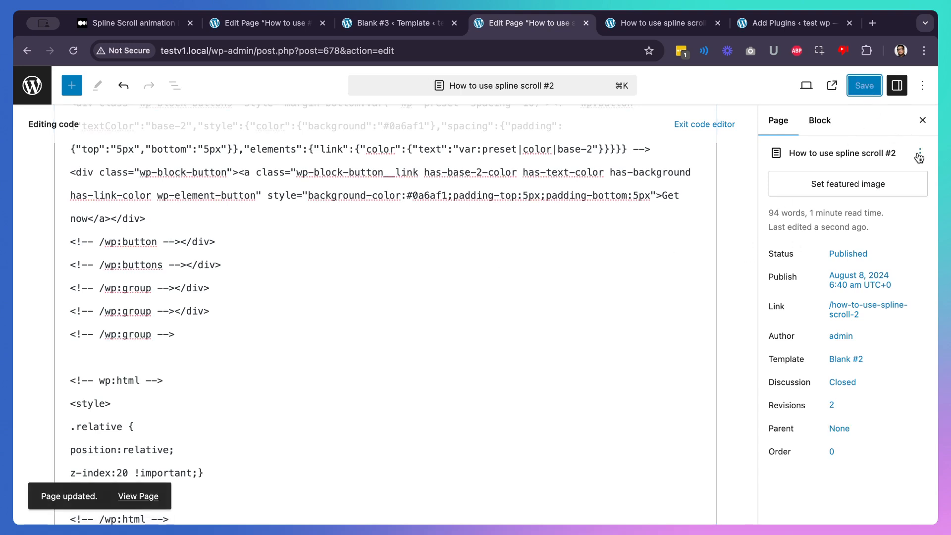
- Switch the How to use spline scroll #2 page back to the visual editor and check the pasted layout
left_click(923, 87)
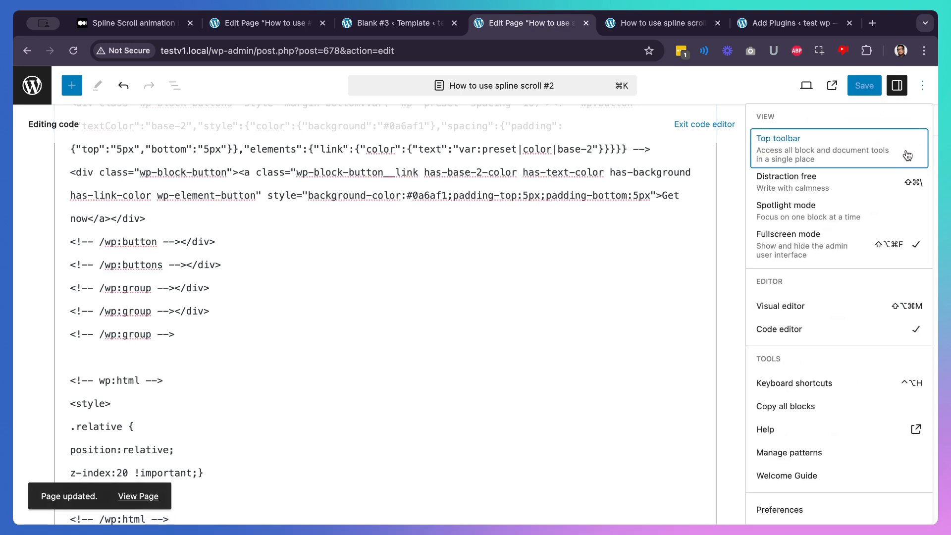
left_click(856, 316)
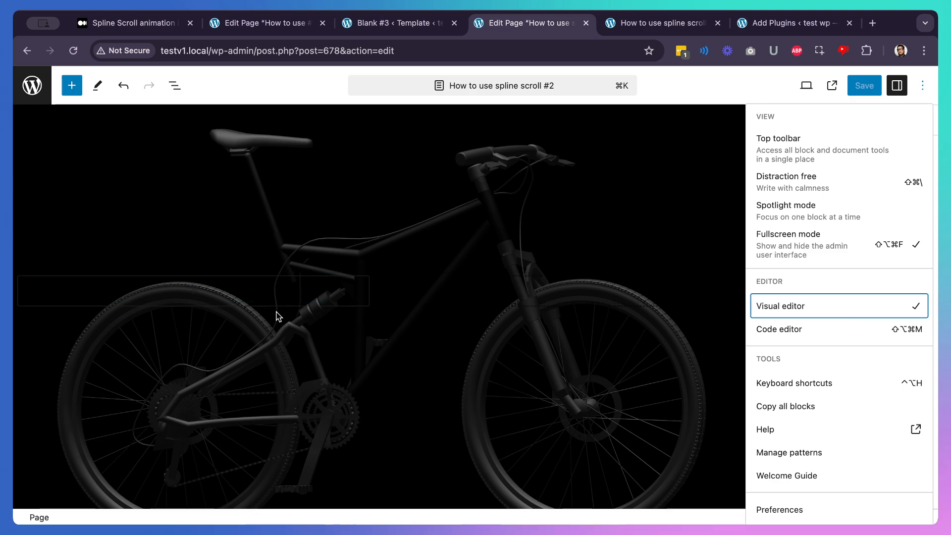
scroll(278, 315, "up", 3)
scroll(173, 169, "down", 5)
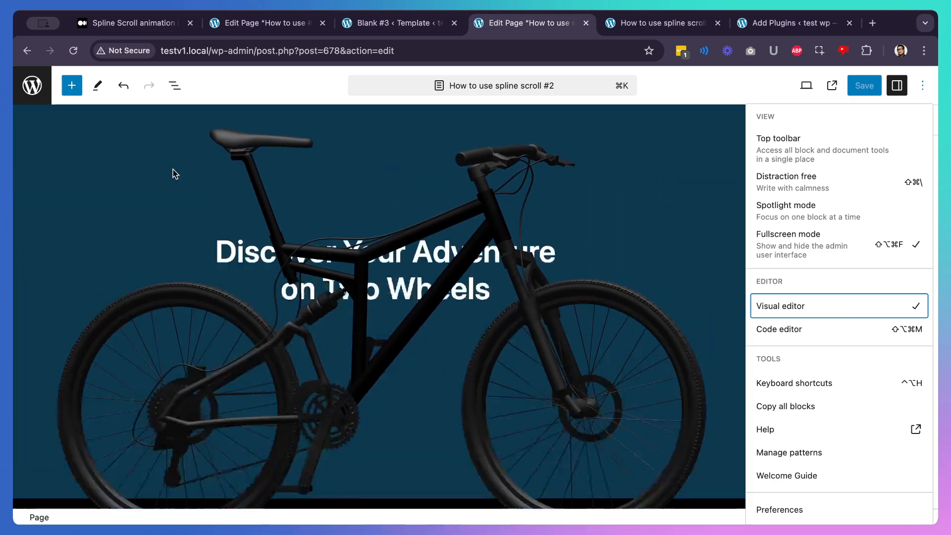
- Delete the Spline Animation block from the Group and save the page
left_click(175, 85)
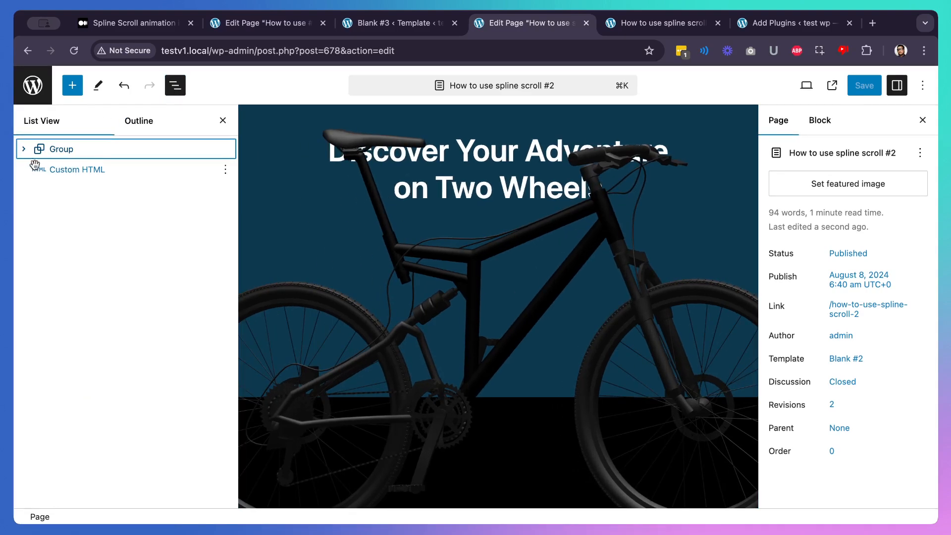
left_click(24, 150)
left_click(68, 171)
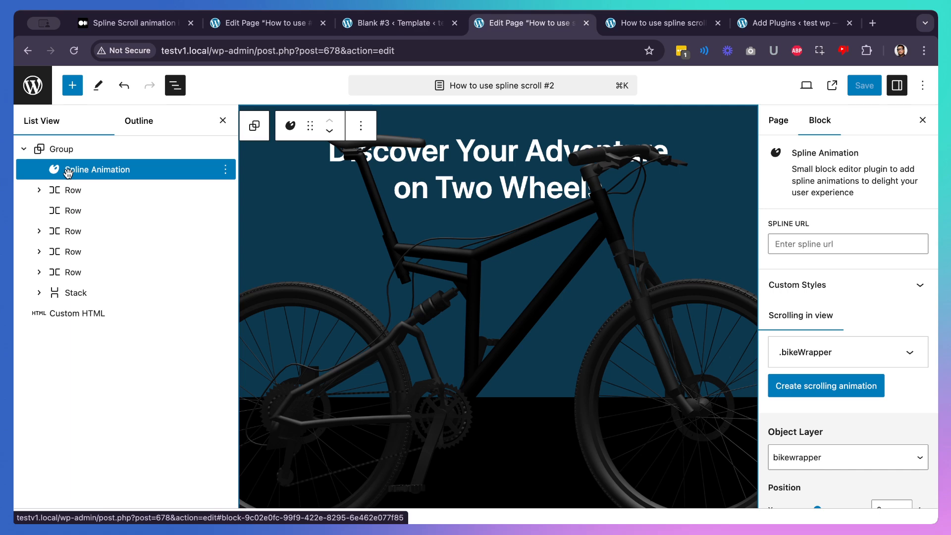
key("BackSpace")
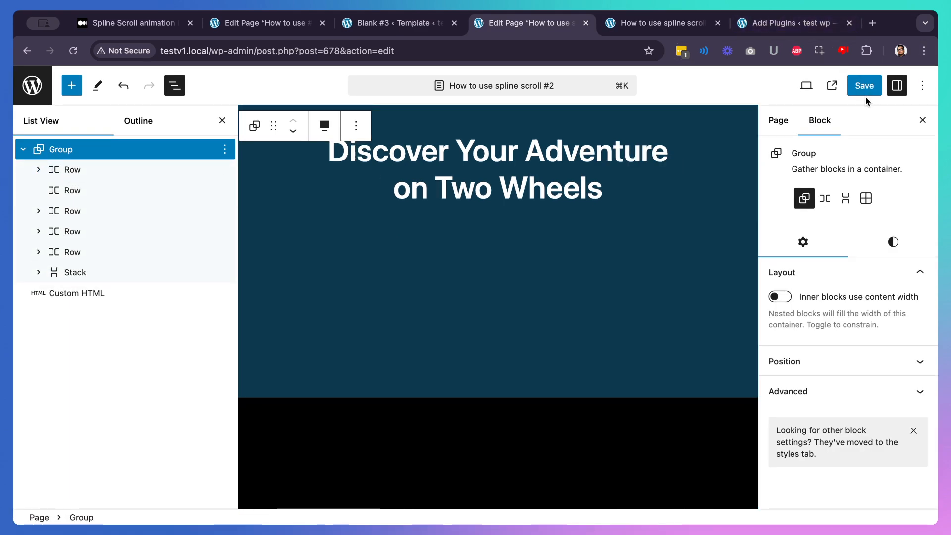
left_click(864, 93)
- View the published How to use spline scroll #2 page and check its sections from the heading downward
left_click(832, 85)
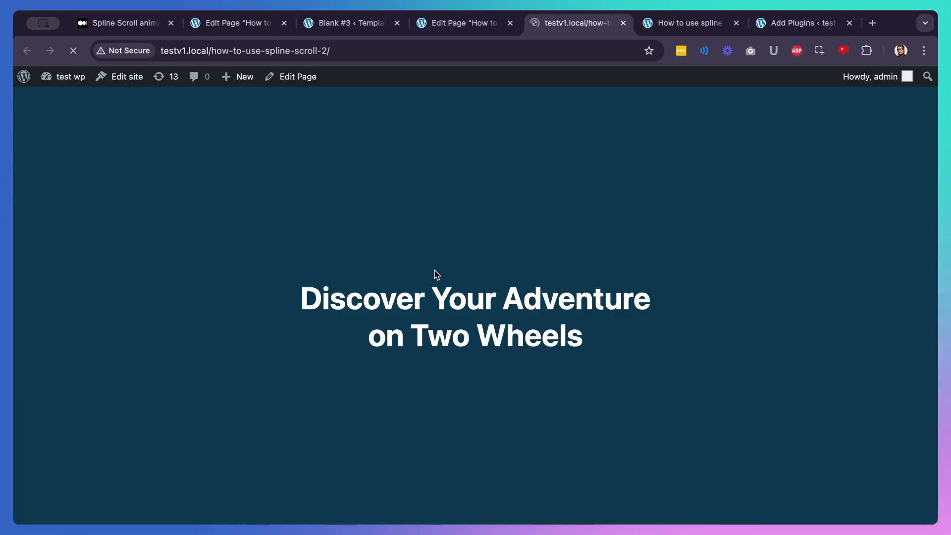
scroll(436, 274, "down", 15)
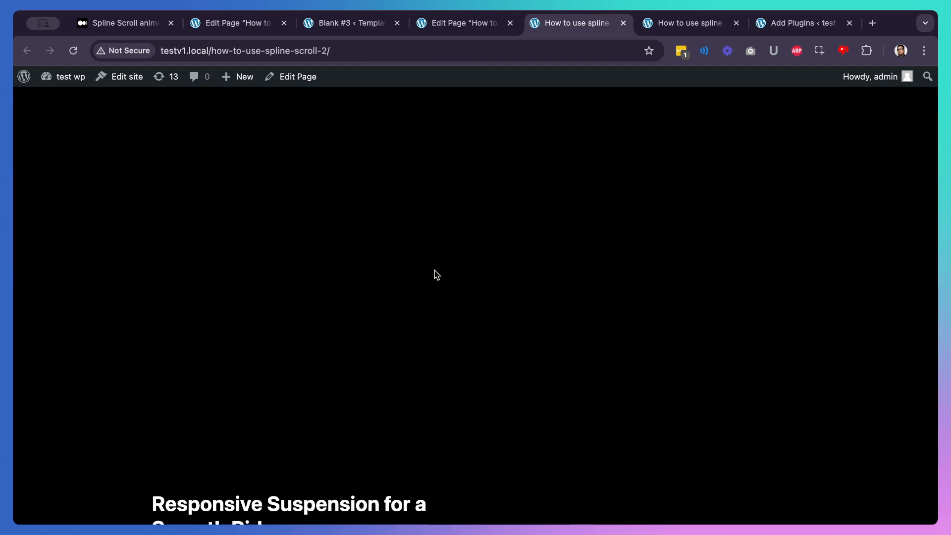
scroll(434, 272, "up", 15)
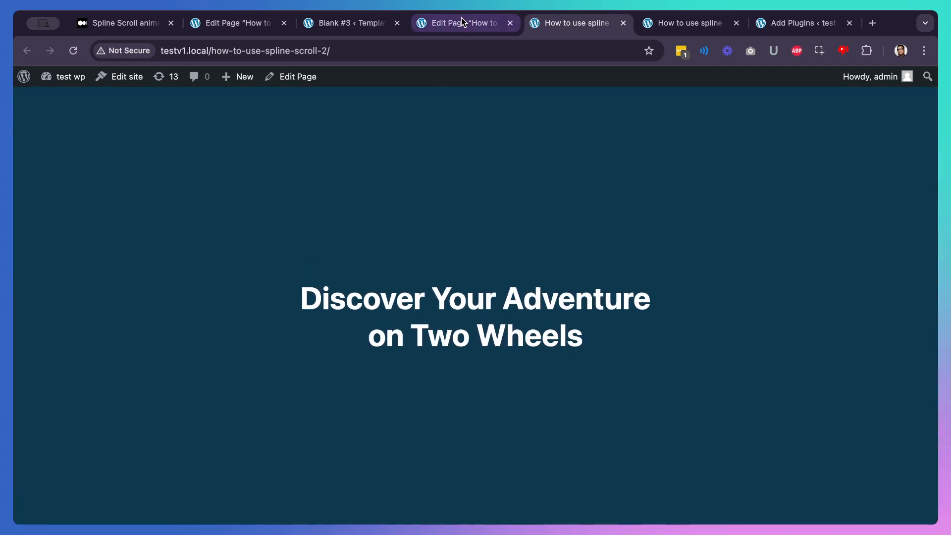
- Insert a new Spline Animation block in the page editor and move it into the Group as its first block
left_click(461, 22)
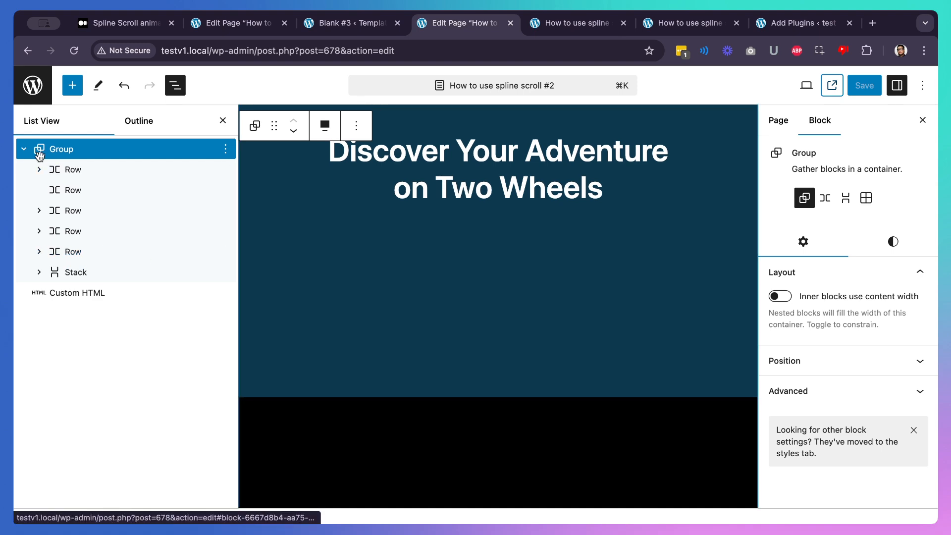
scroll(501, 452, "up", 8)
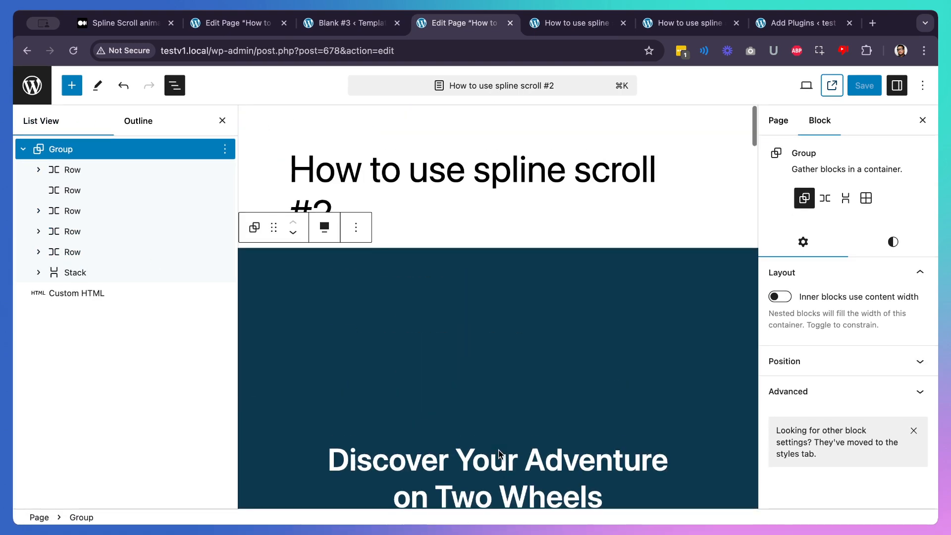
scroll(499, 449, "down", 3)
scroll(499, 450, "down", 5)
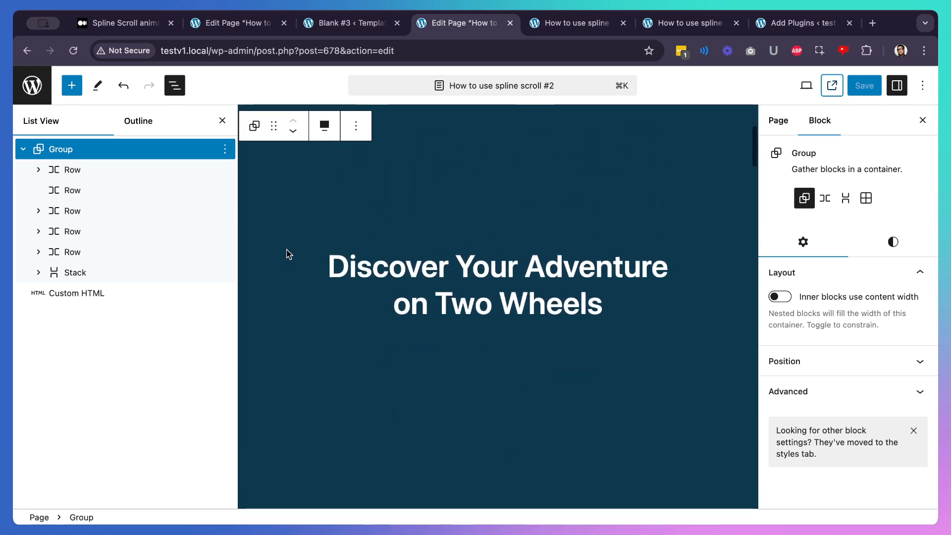
left_click(71, 86)
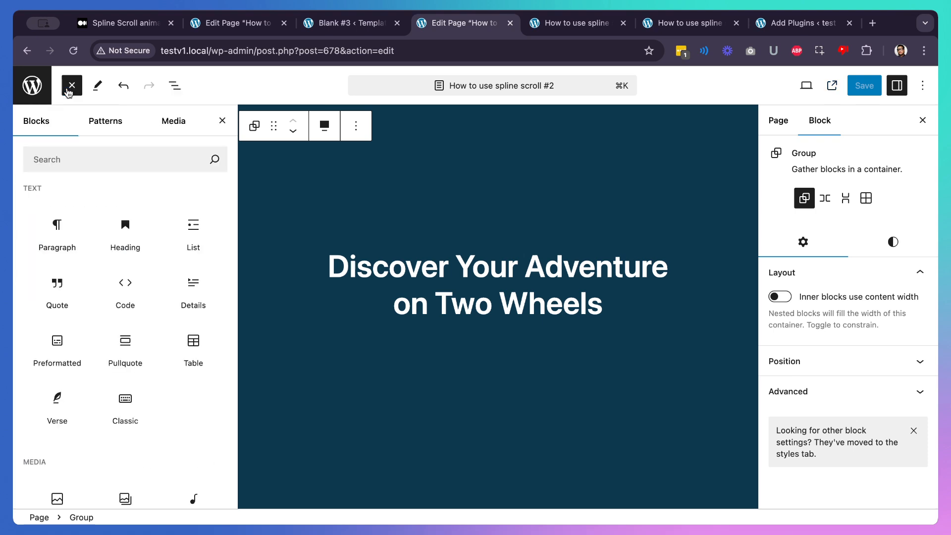
left_click(90, 160)
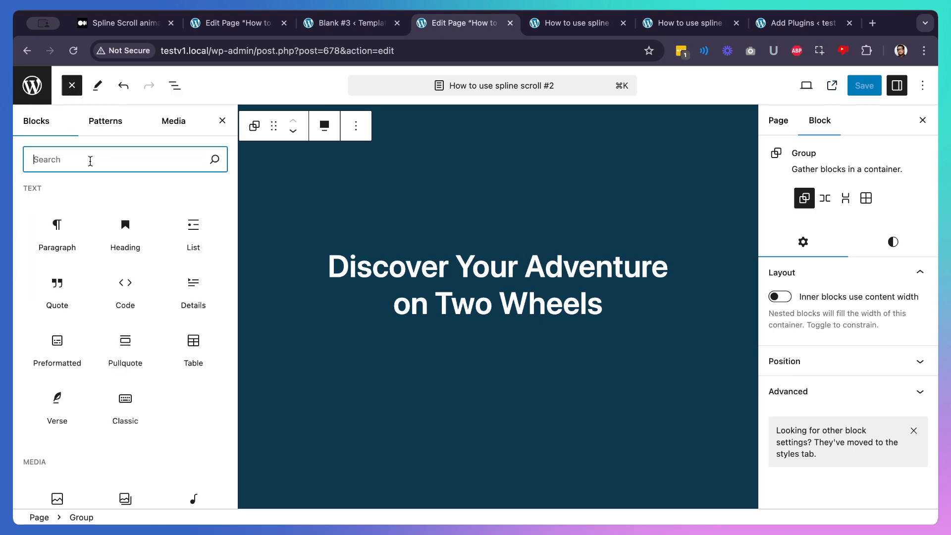
type("spline")
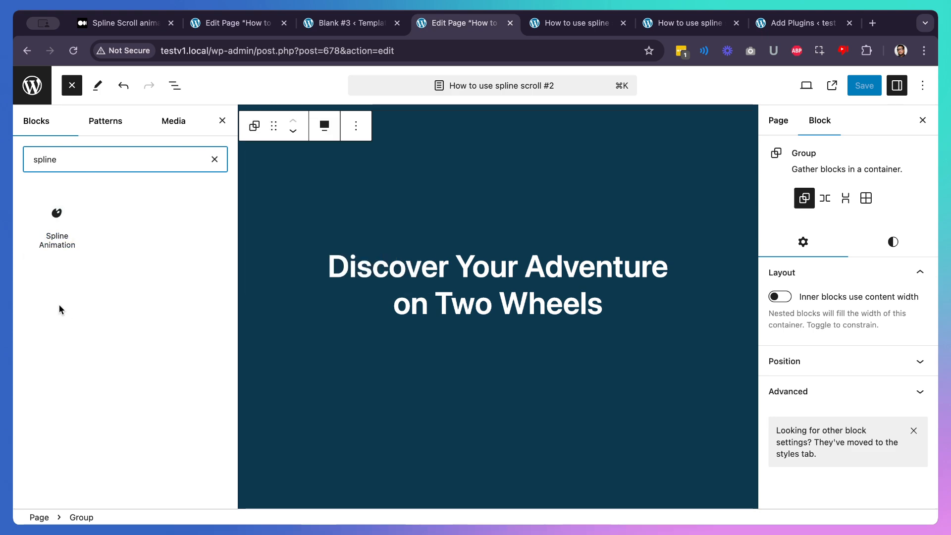
left_click(58, 217)
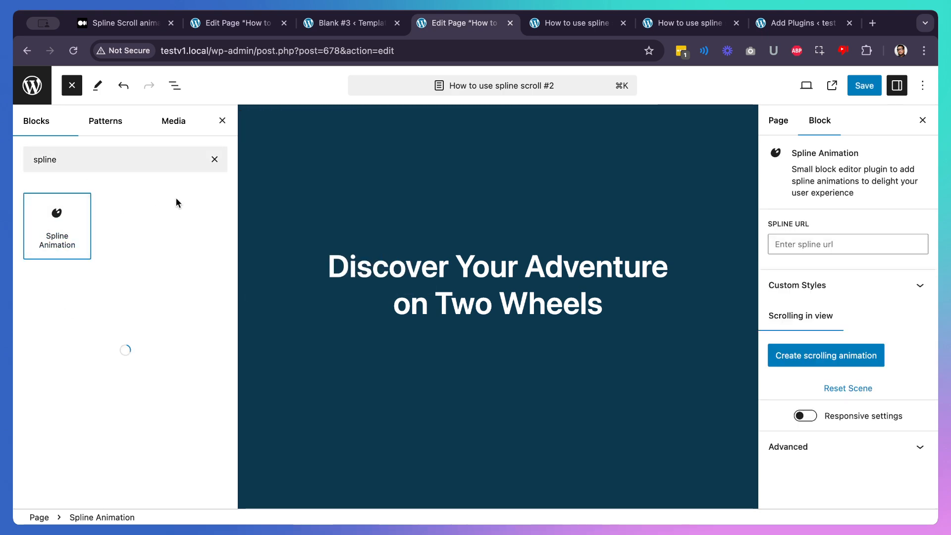
left_click(222, 121)
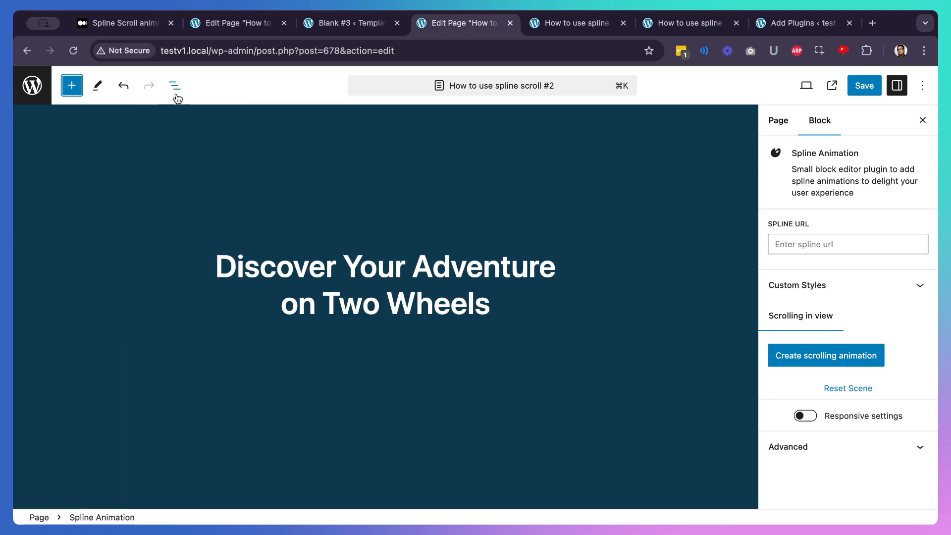
left_click(176, 92)
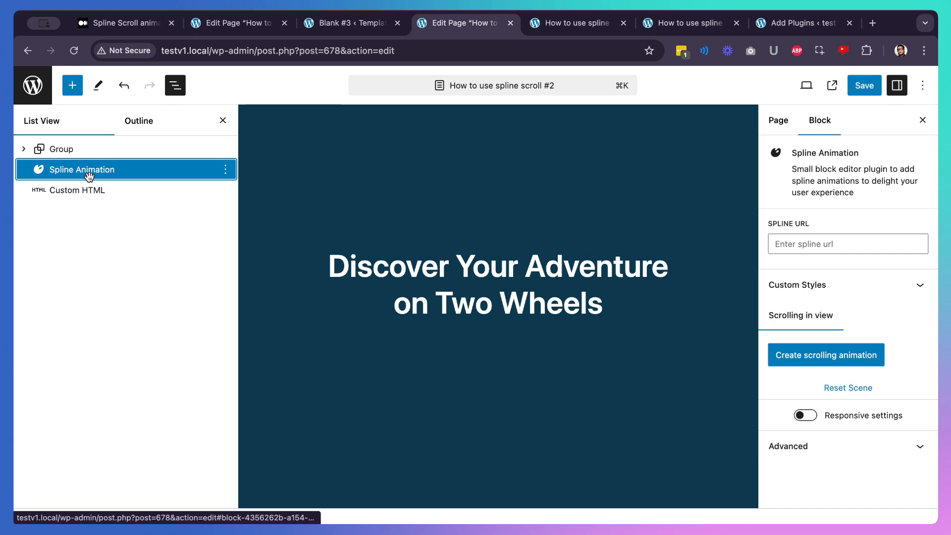
left_click_drag(89, 176, 94, 155)
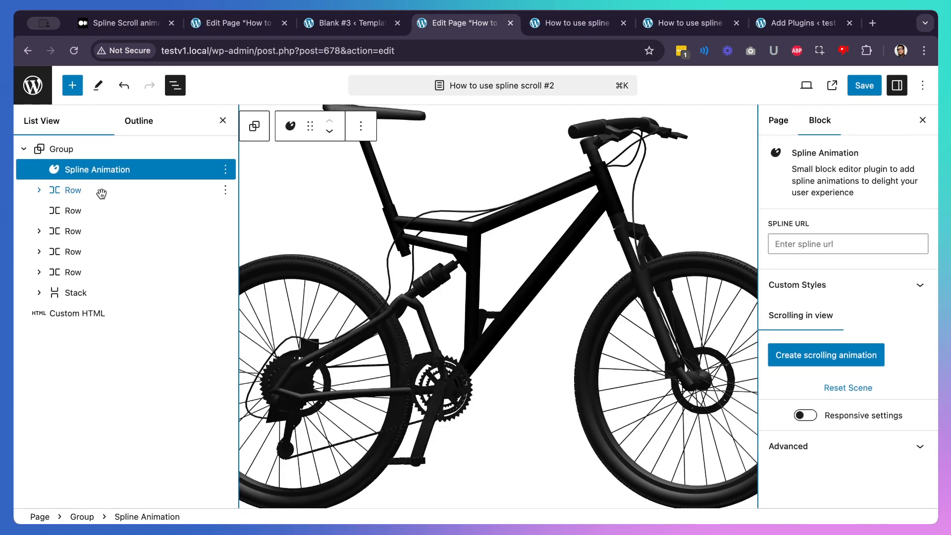
- Examine how the bike animation scrolls relative to the Discover Your Adventure on Two Wheels section below it
scroll(587, 264, "down", 8)
scroll(586, 264, "up", 8)
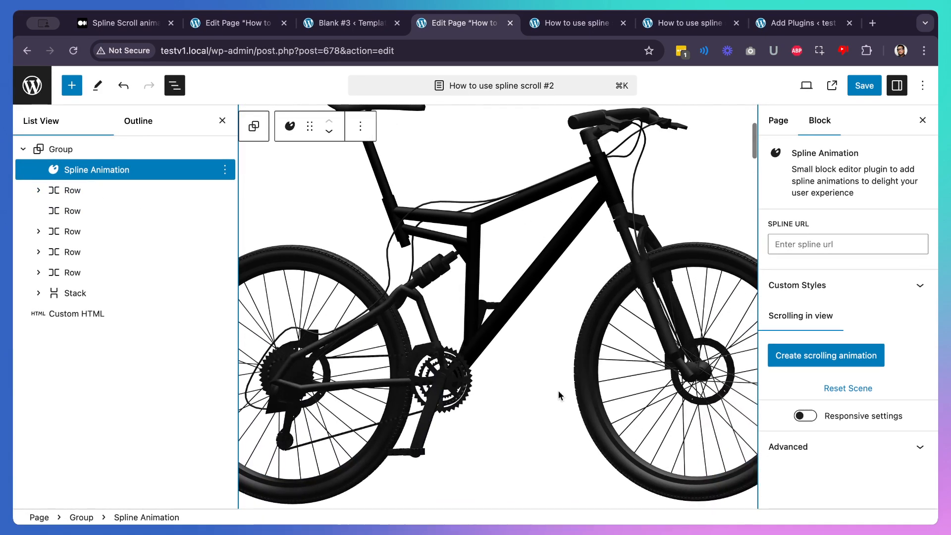
scroll(558, 395, "down", 1)
scroll(575, 317, "up", 1)
scroll(593, 243, "down", 5)
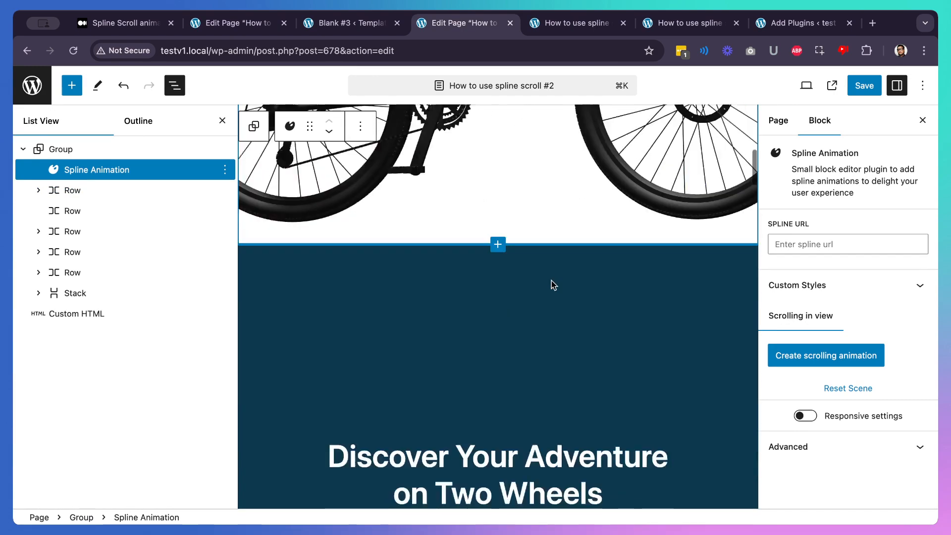
scroll(554, 285, "down", 2)
scroll(550, 327, "up", 2)
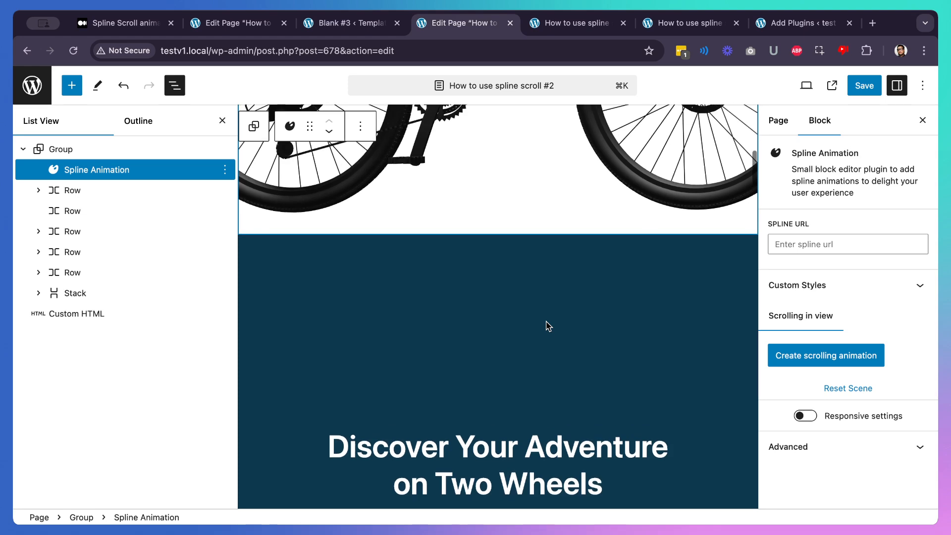
scroll(548, 325, "up", 2)
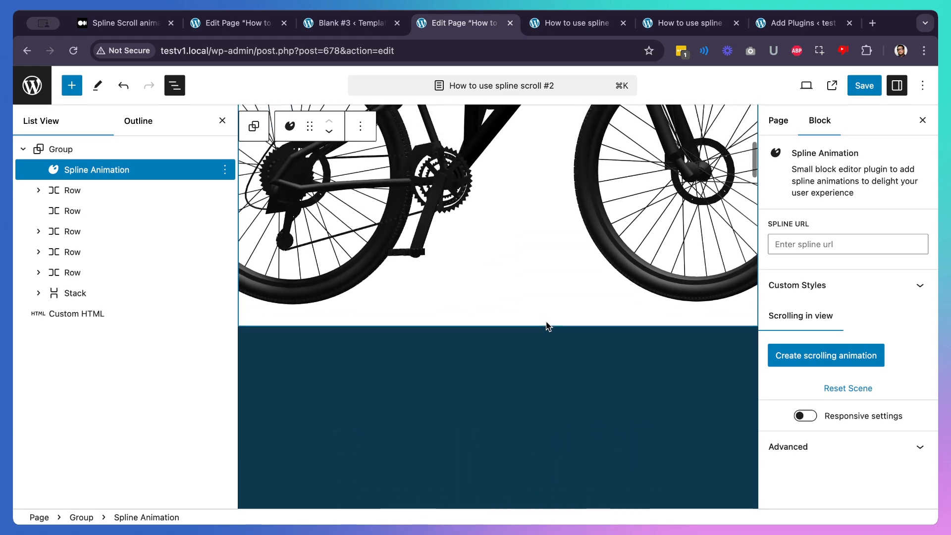
scroll(547, 326, "down", 2)
scroll(547, 325, "up", 4)
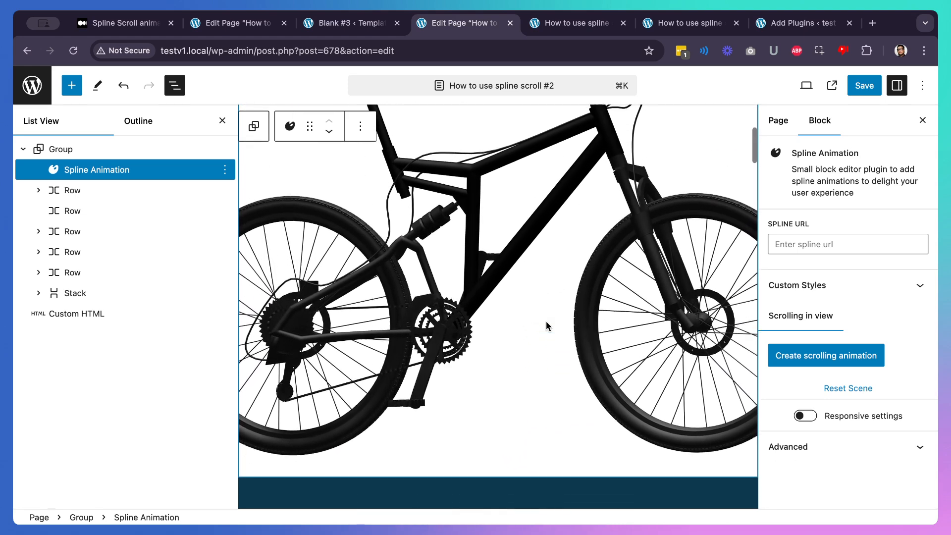
scroll(546, 321, "down", 5)
scroll(546, 323, "up", 6)
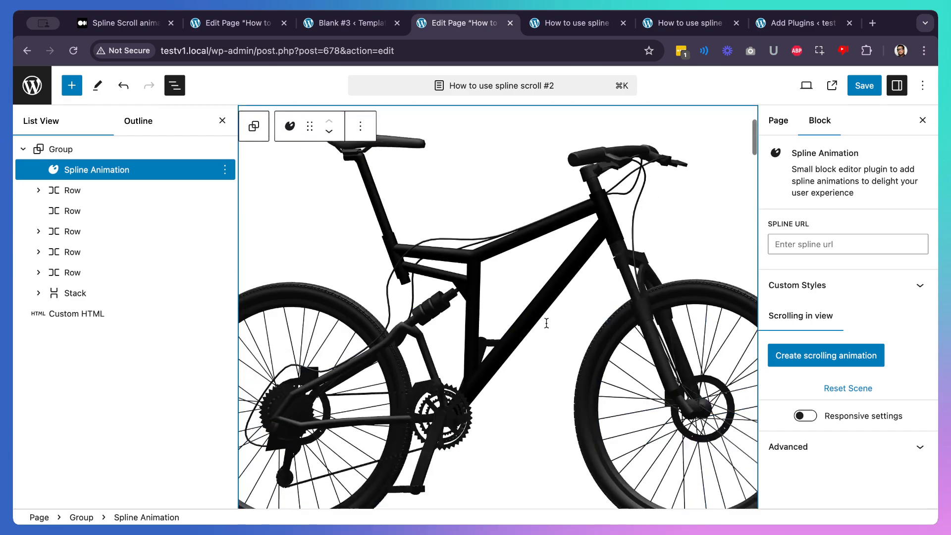
scroll(547, 323, "down", 4)
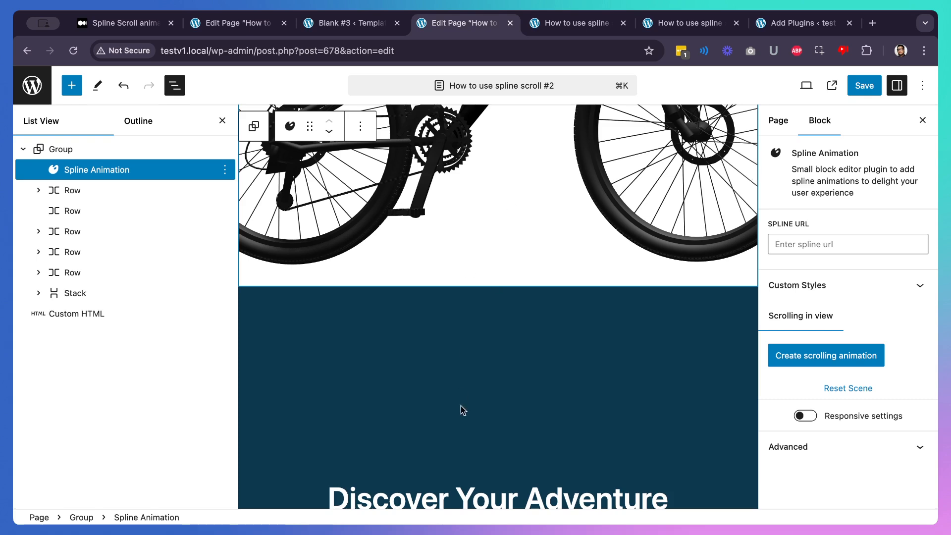
scroll(460, 409, "down", 3)
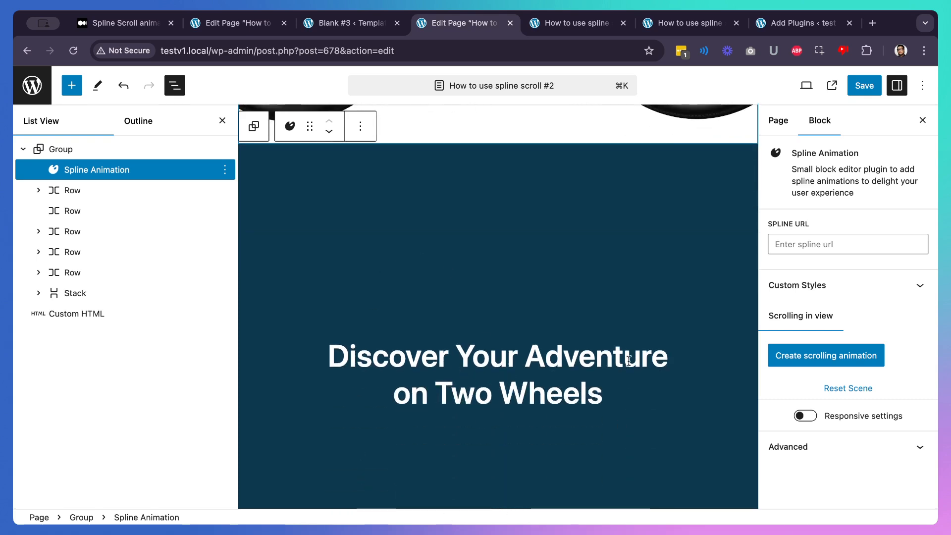
left_click(85, 193)
left_click(103, 178)
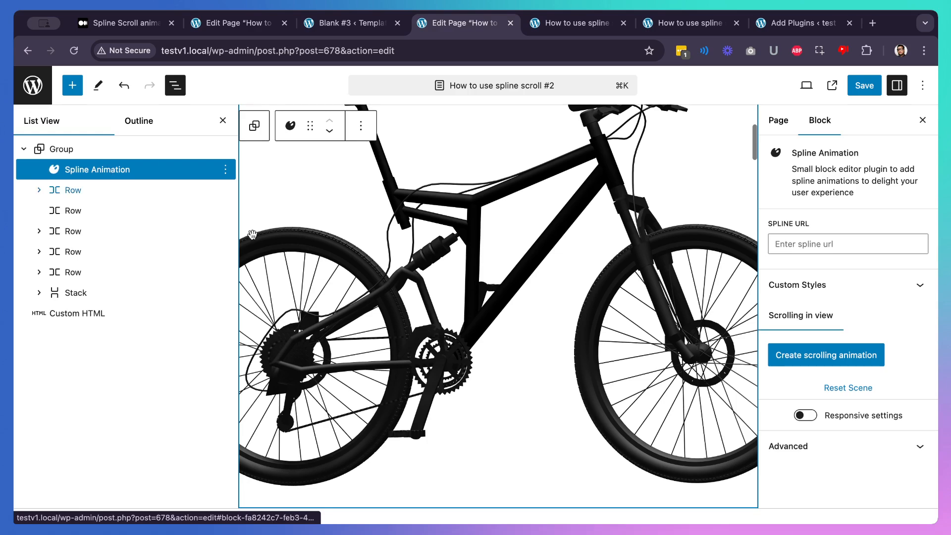
scroll(425, 311, "down", 3)
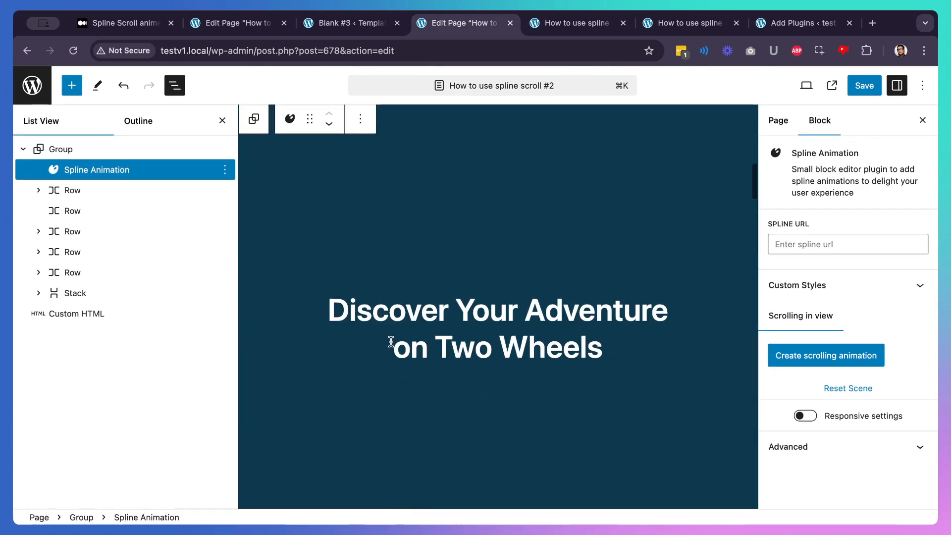
scroll(395, 347, "up", 1)
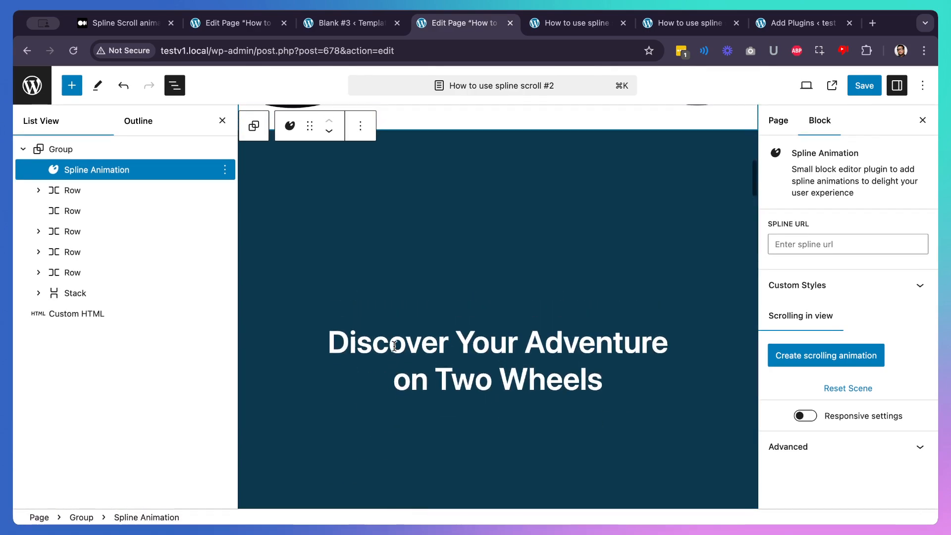
scroll(394, 347, "up", 8)
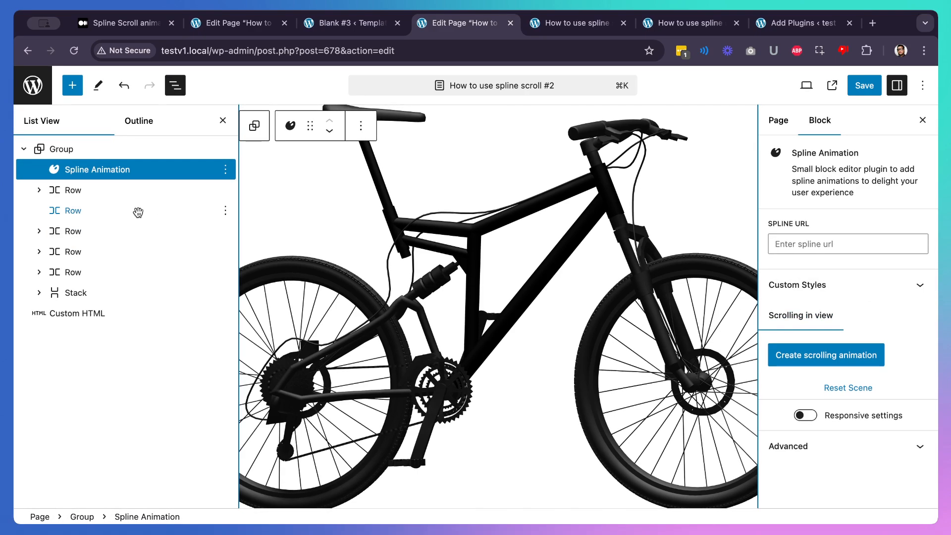
- Set the custom position style of the Spline Animation block to sticky
left_click(96, 190)
left_click(92, 170)
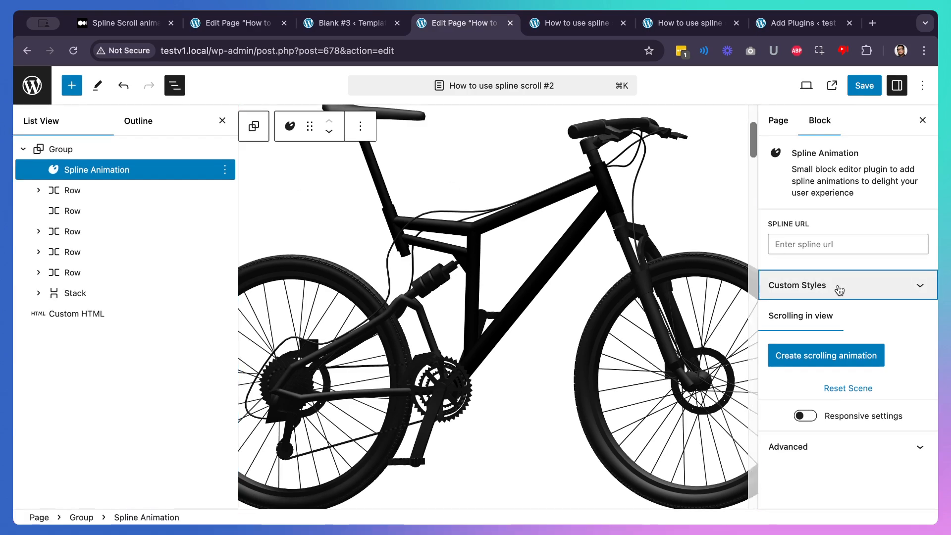
scroll(838, 288, "down", 10)
left_click(822, 155)
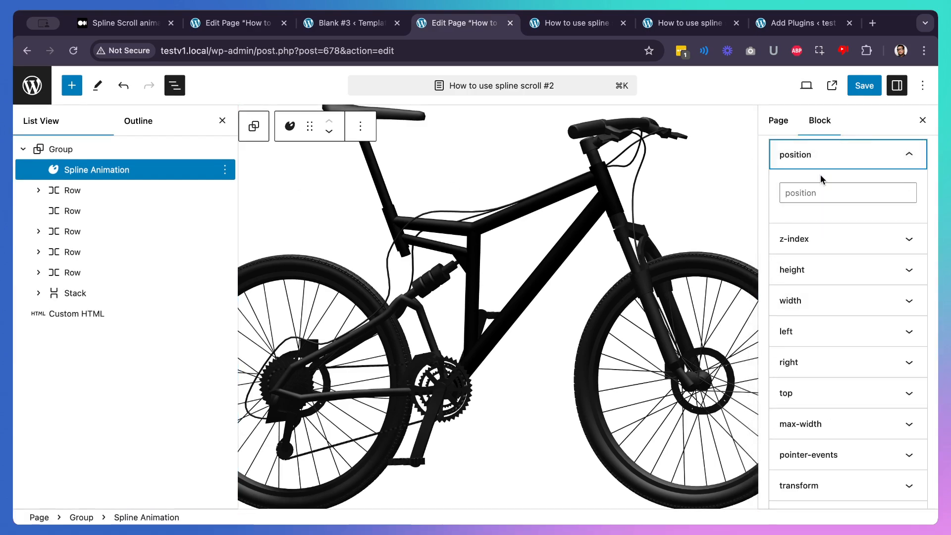
left_click(813, 193)
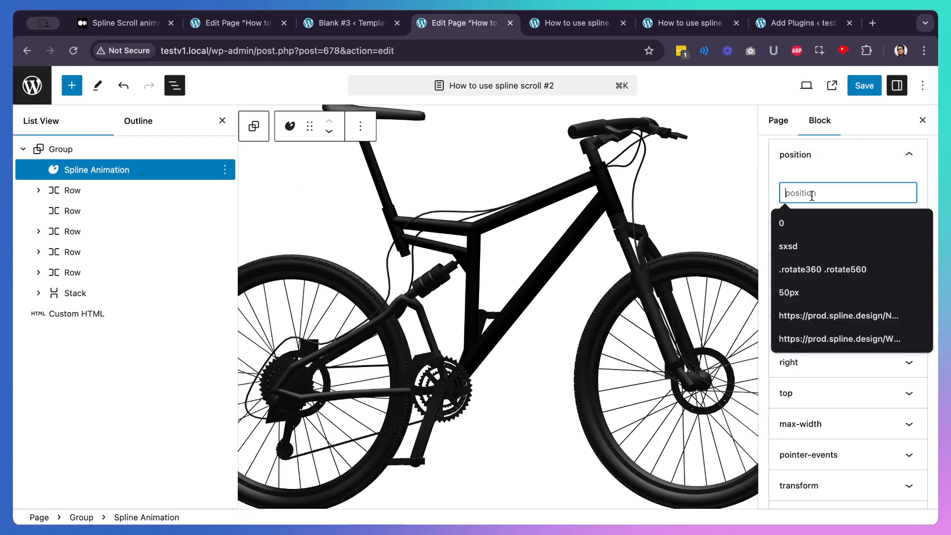
type("sticky")
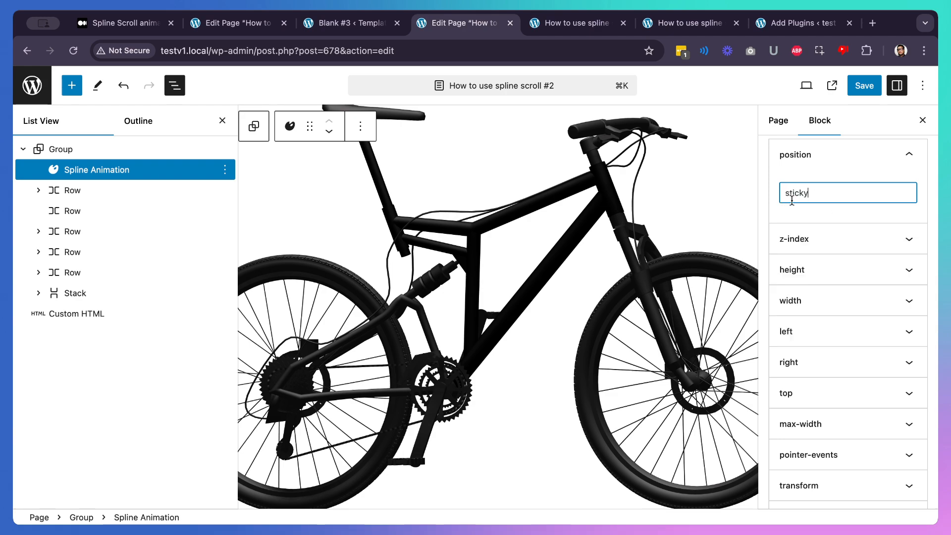
- Check how the bike animation behaves on the page canvas during scrolling with the sticky position
scroll(612, 240, "down", 10)
scroll(612, 242, "up", 12)
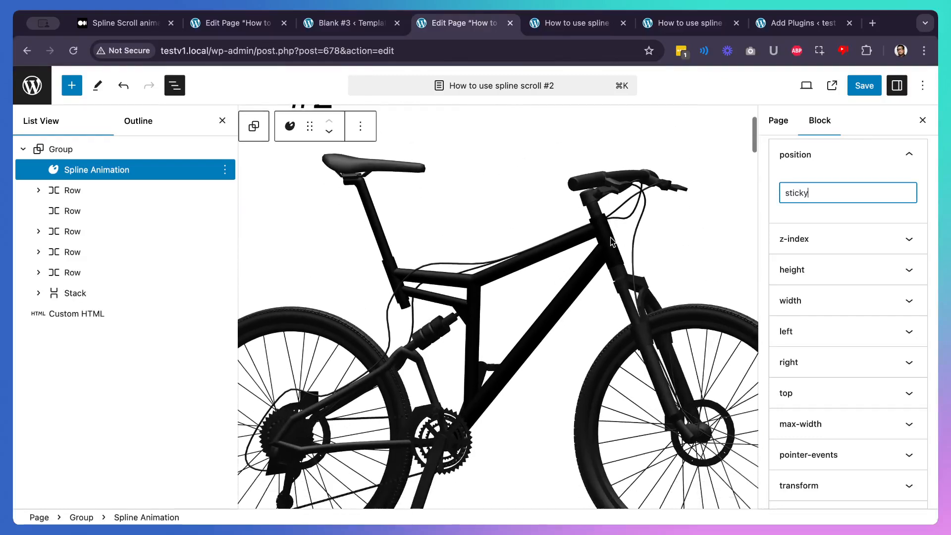
scroll(612, 240, "down", 5)
scroll(612, 240, "up", 8)
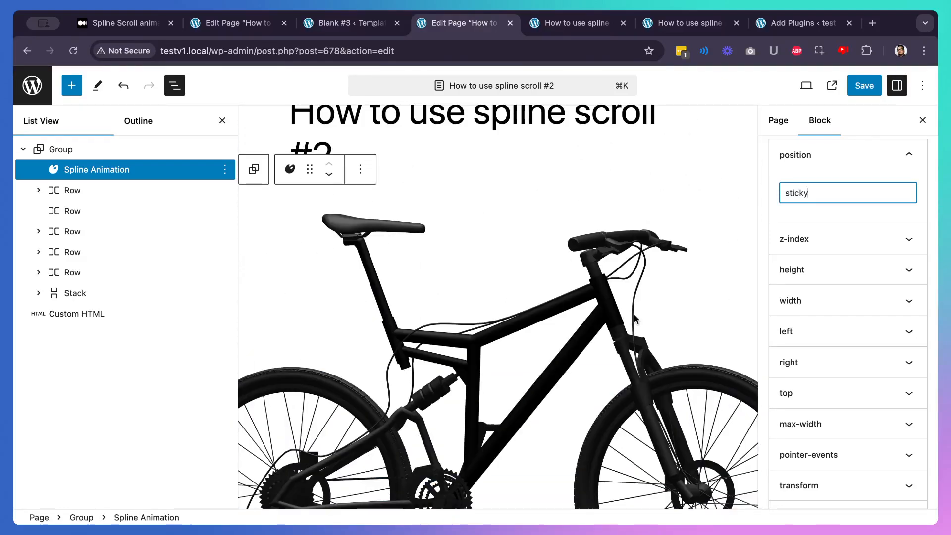
scroll(512, 332, "down", 5)
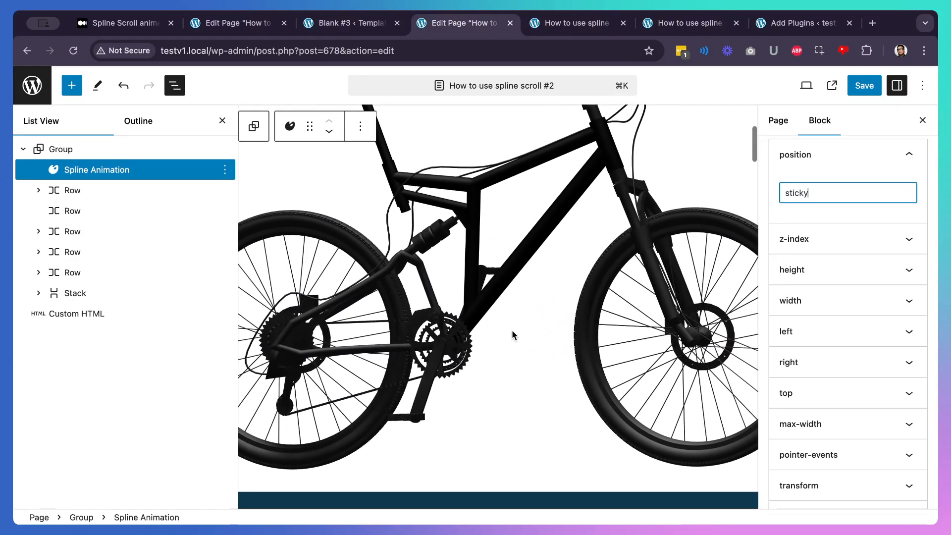
scroll(512, 329, "down", 3)
scroll(511, 321, "up", 4)
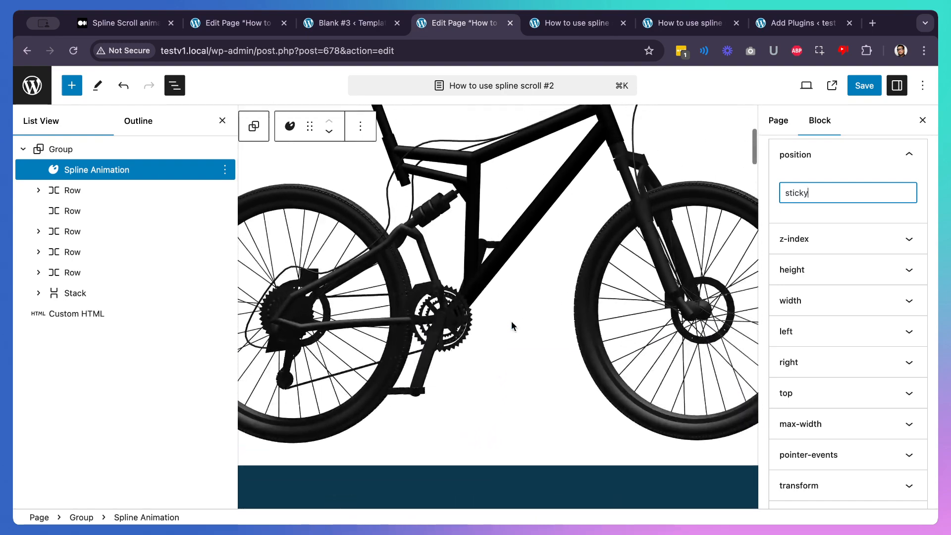
scroll(511, 321, "down", 1)
scroll(511, 321, "down", 3)
scroll(511, 321, "up", 2)
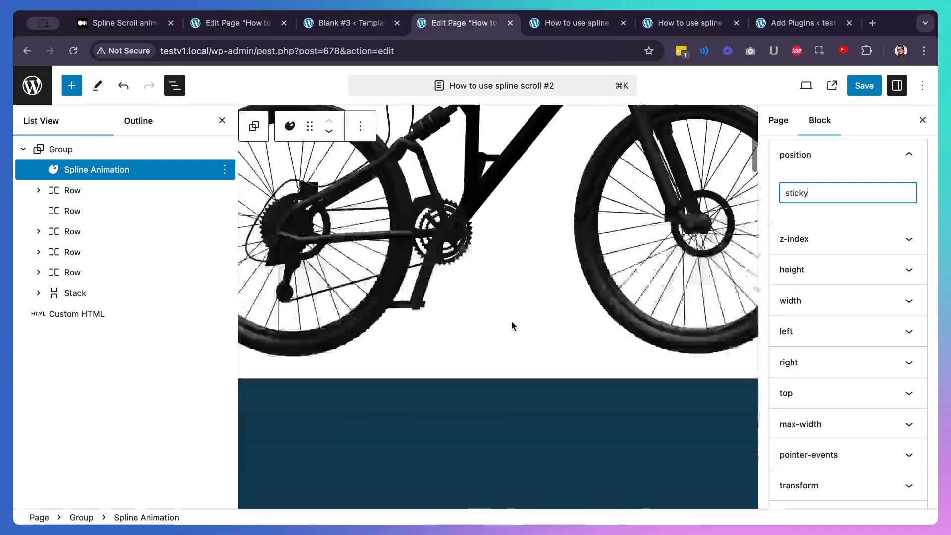
scroll(511, 321, "down", 1)
scroll(511, 321, "up", 3)
scroll(511, 321, "down", 1)
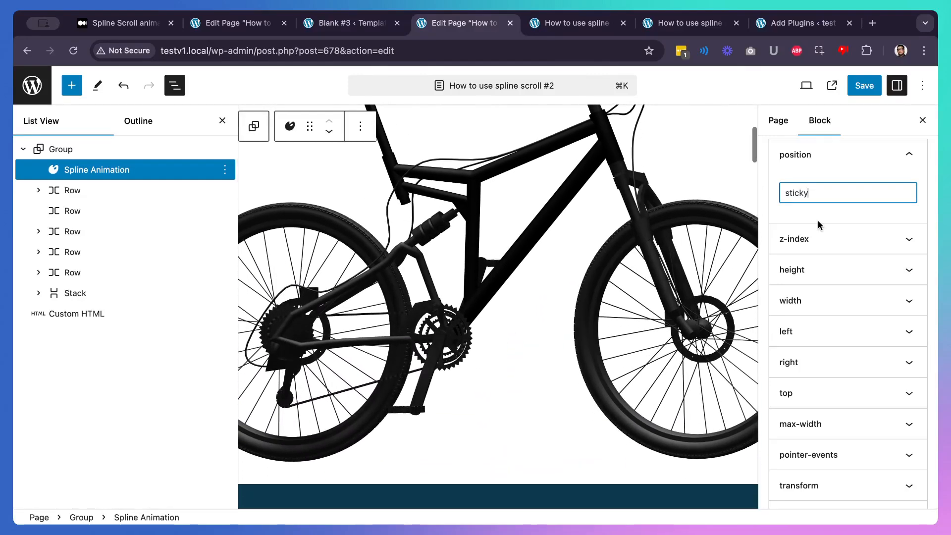
- Set the Spline Animation block's height to 100vh and its width to 100% in the custom styles
left_click(834, 243)
left_click(806, 324)
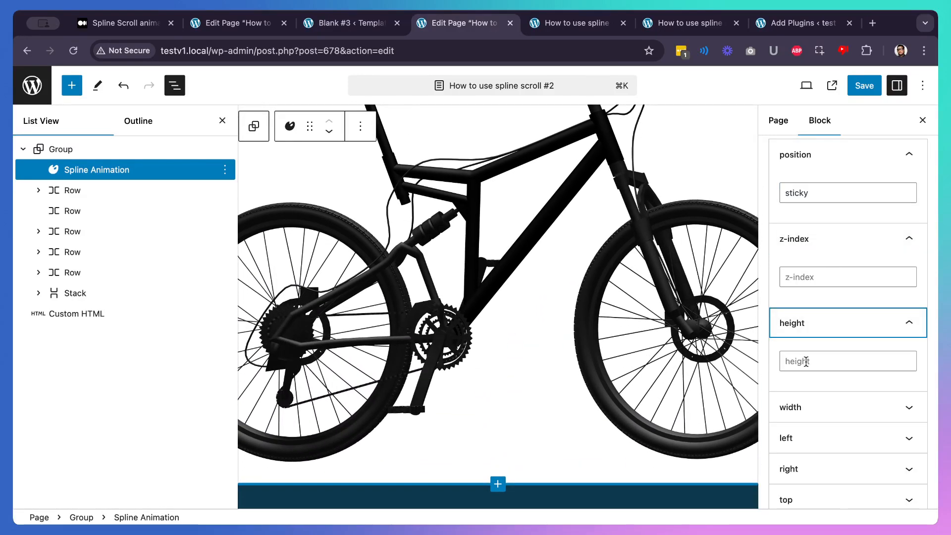
left_click(805, 364)
type("100vh")
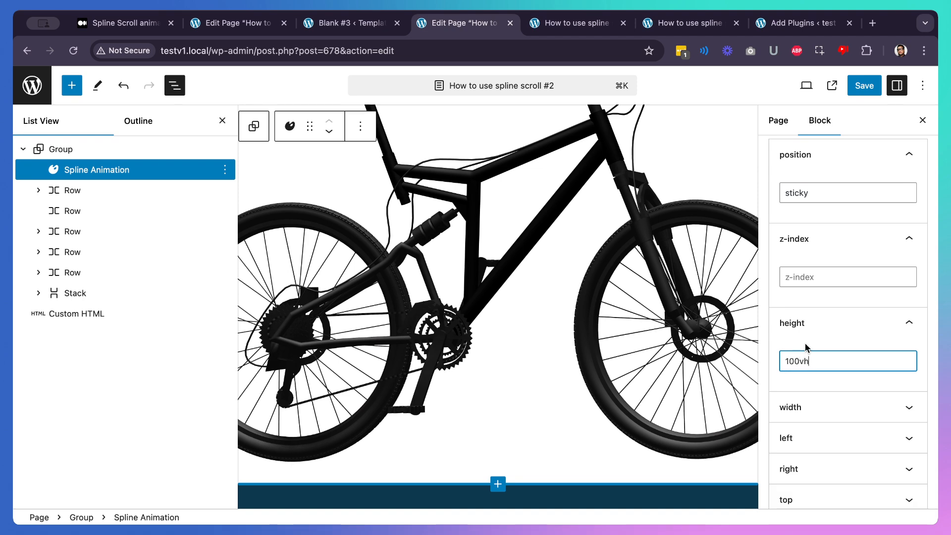
scroll(806, 347, "down", 2)
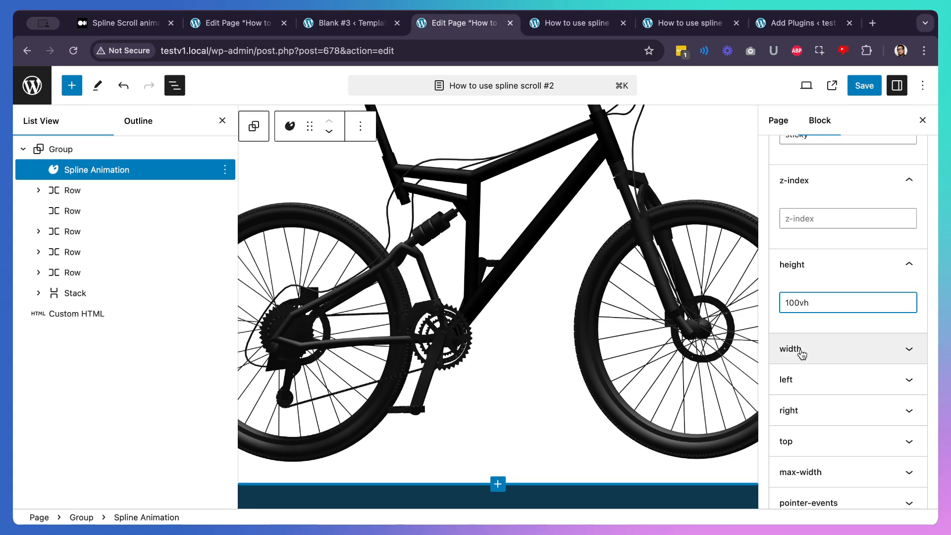
left_click(801, 350)
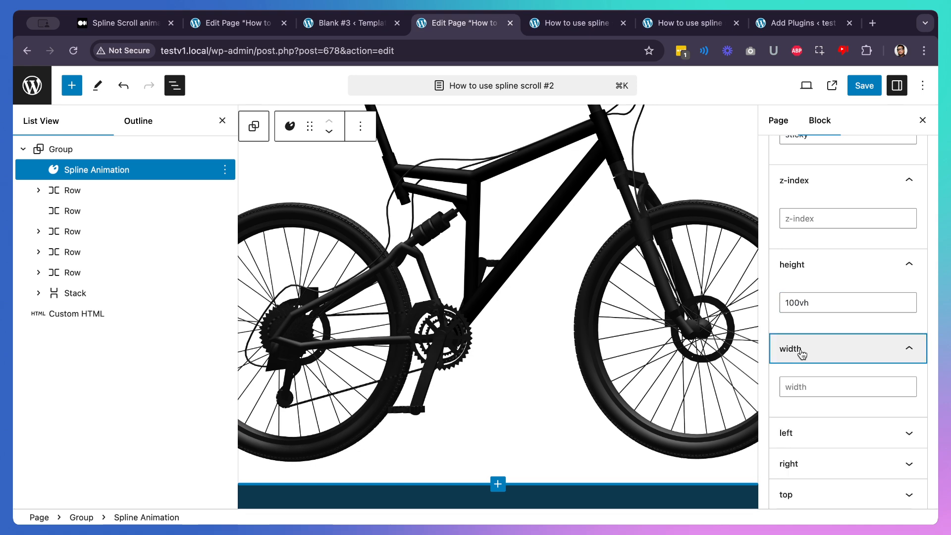
left_click(818, 386)
type("q")
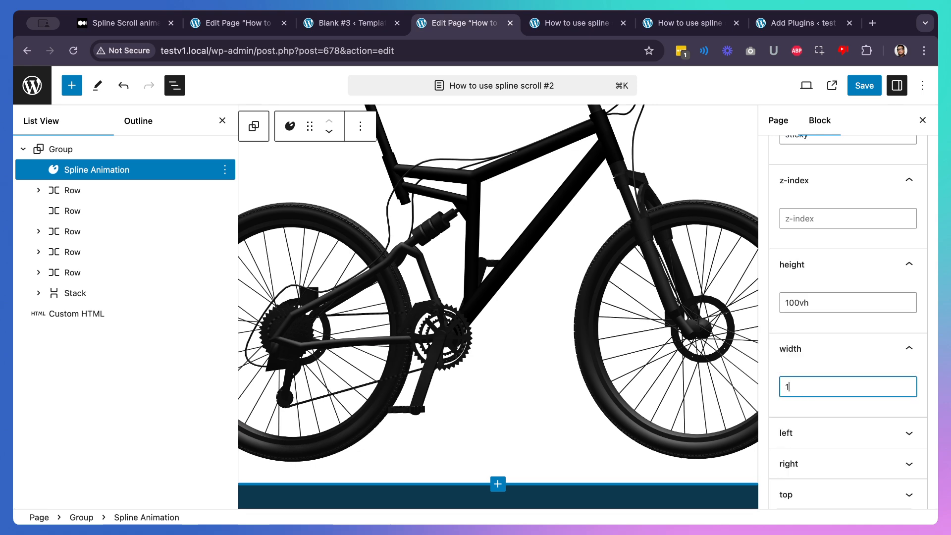
type("00")
- Set the Spline Animation block's top offset to 0 and check the sticky behaviour on the canvas
left_click(807, 439)
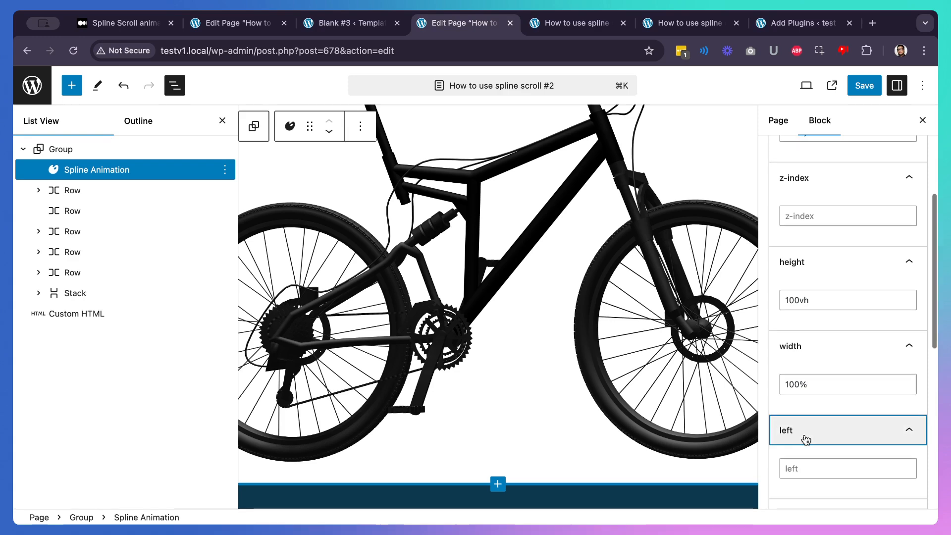
scroll(807, 426, "down", 3)
left_click(803, 384)
left_click(794, 420)
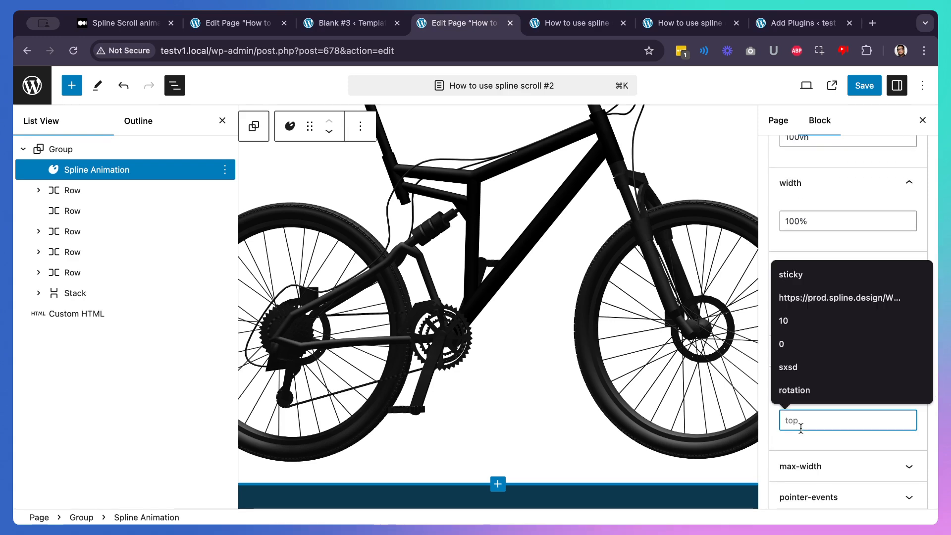
type("0")
scroll(791, 403, "down", 3)
scroll(677, 355, "down", 10)
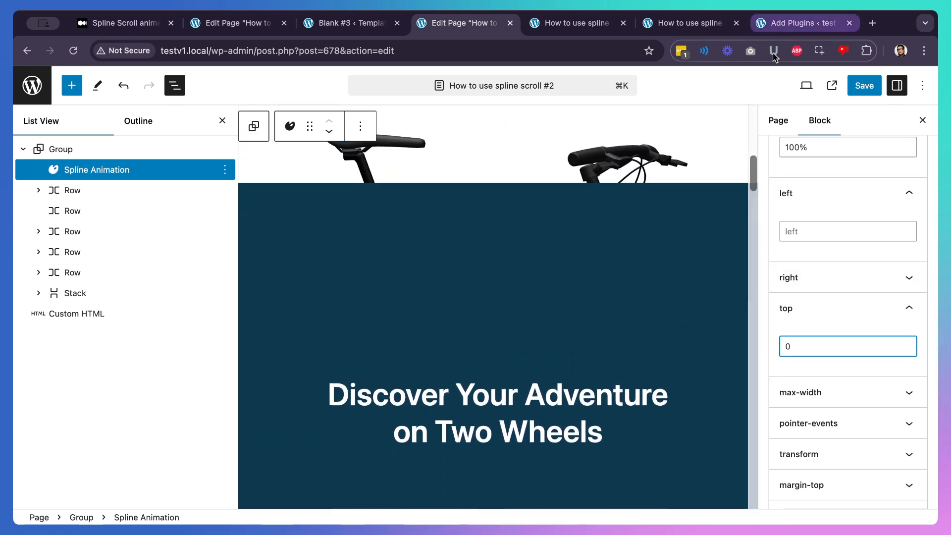
- Set the Spline Animation block's z-index to 2 and check how the bike overlaps the heading section
scroll(837, 243, "up", 10)
left_click(819, 440)
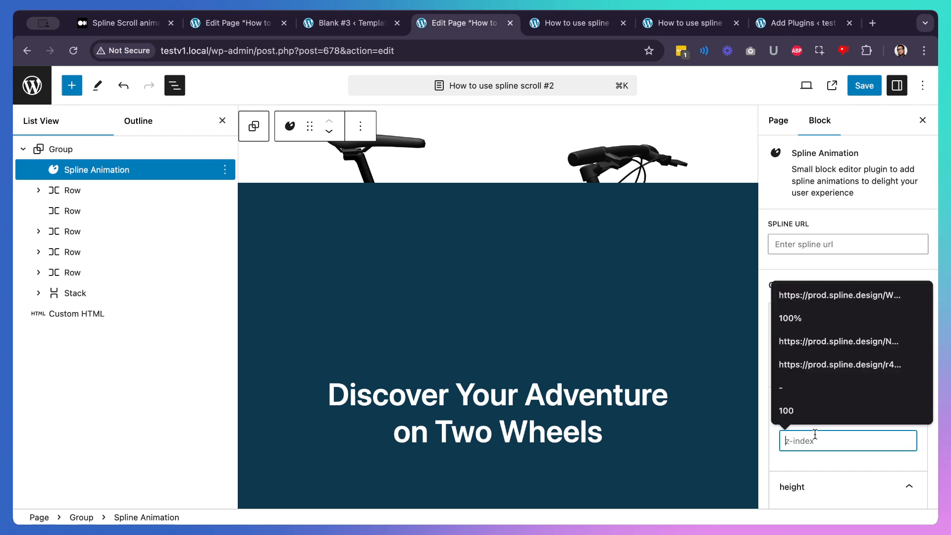
type("2")
scroll(685, 395, "down", 3)
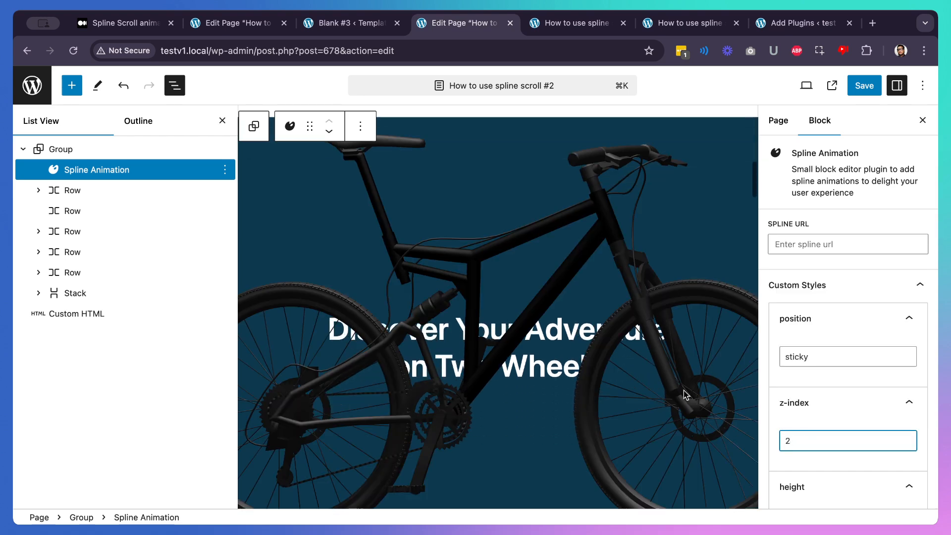
scroll(685, 395, "up", 3)
scroll(685, 395, "down", 5)
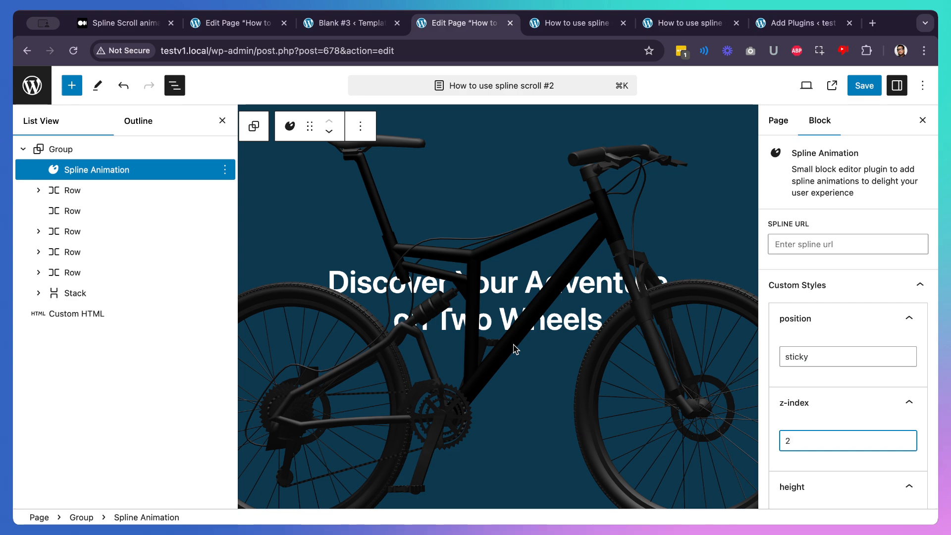
left_click(808, 238)
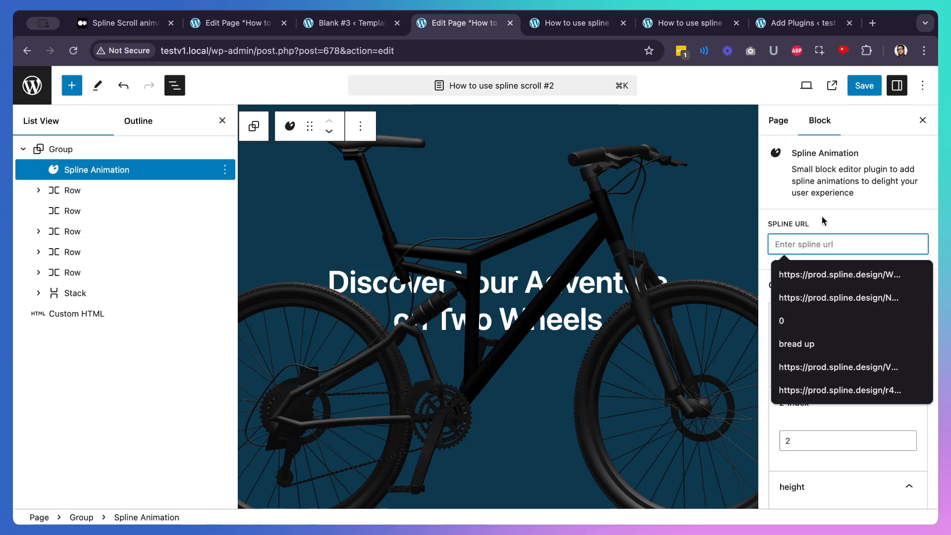
left_click(817, 218)
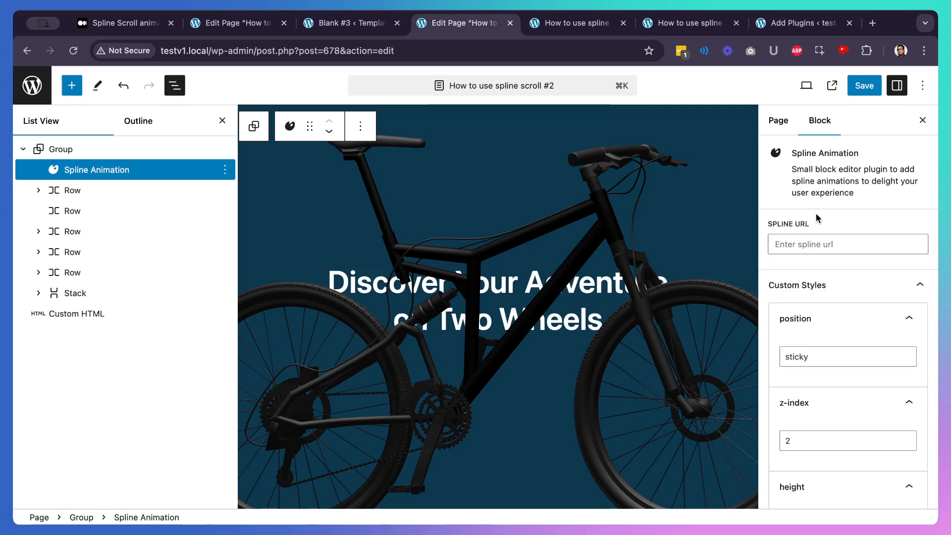
- Open the Spline web app in a new browser tab and open the bicylce project from its home page
left_click(871, 23)
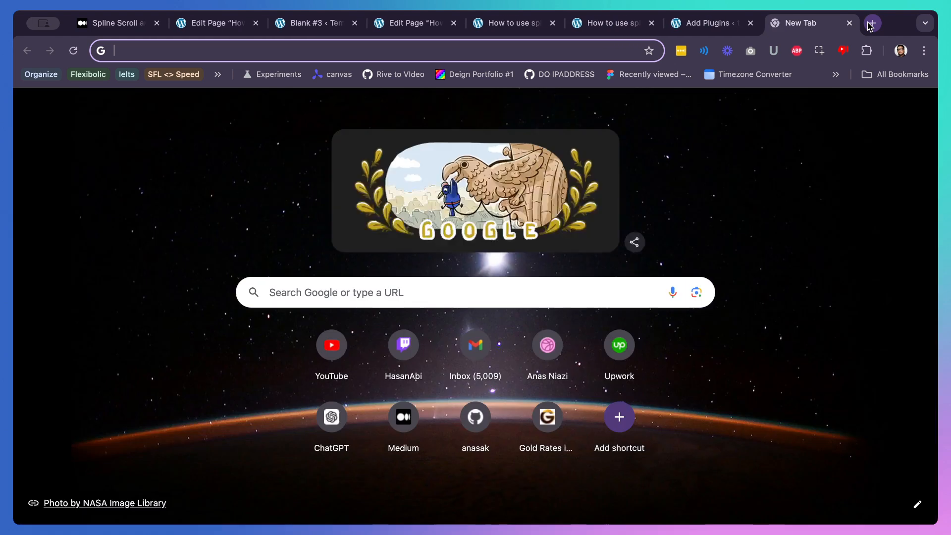
type("splin")
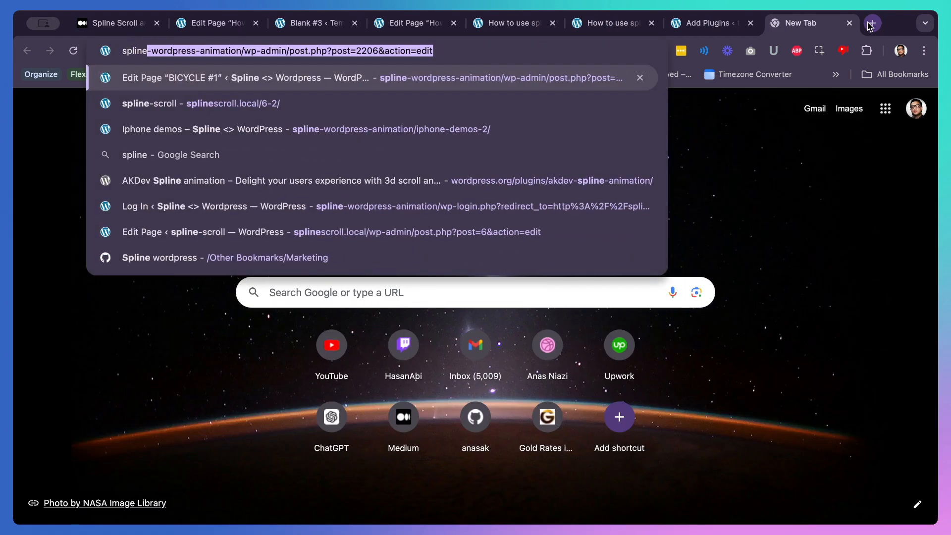
type("e")
key("Return")
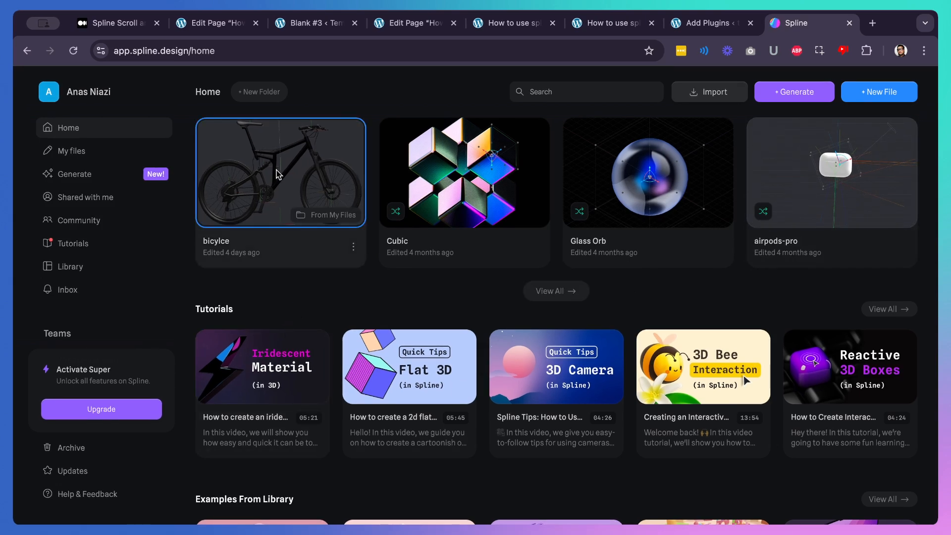
left_click(277, 170)
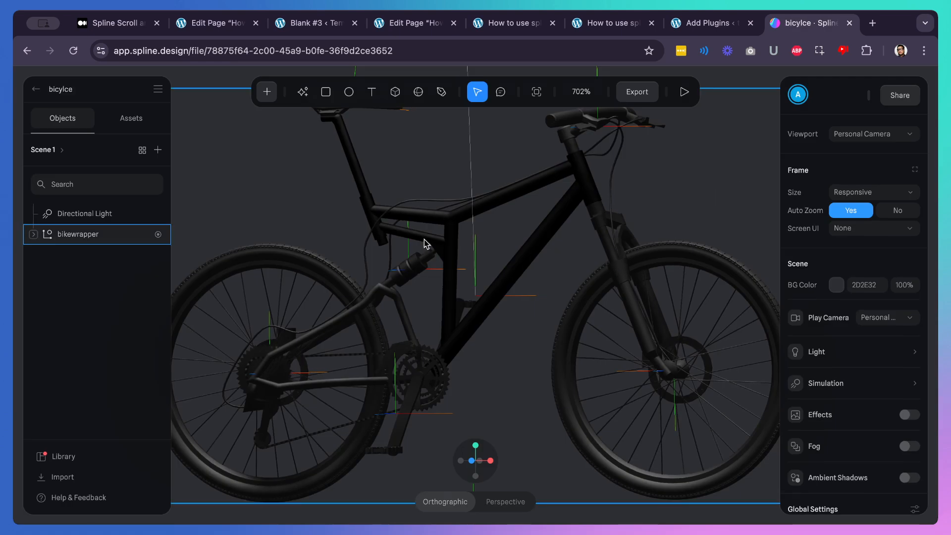
- Copy the scene link from Spline's React code export and paste it as the Spline Animation block's Spline URL in the WordPress page editor
left_click(637, 92)
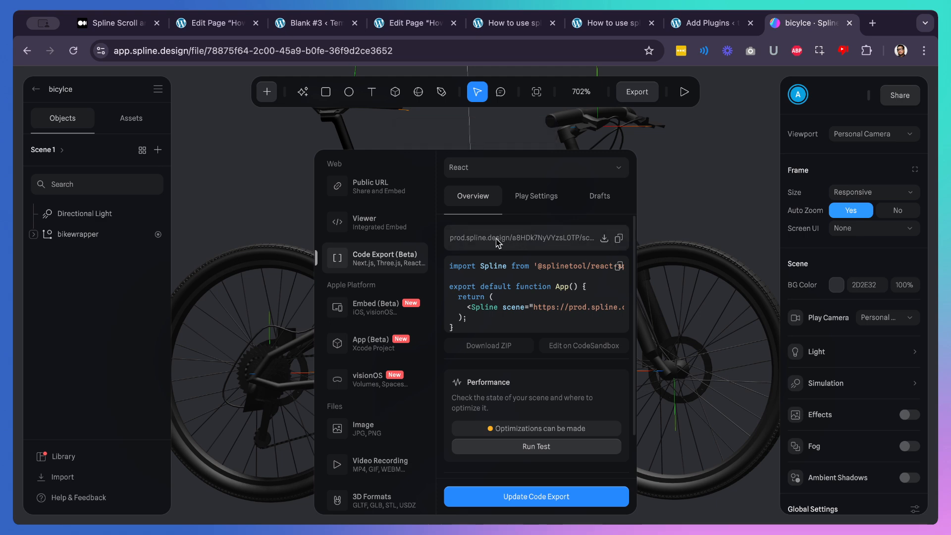
left_click(618, 239)
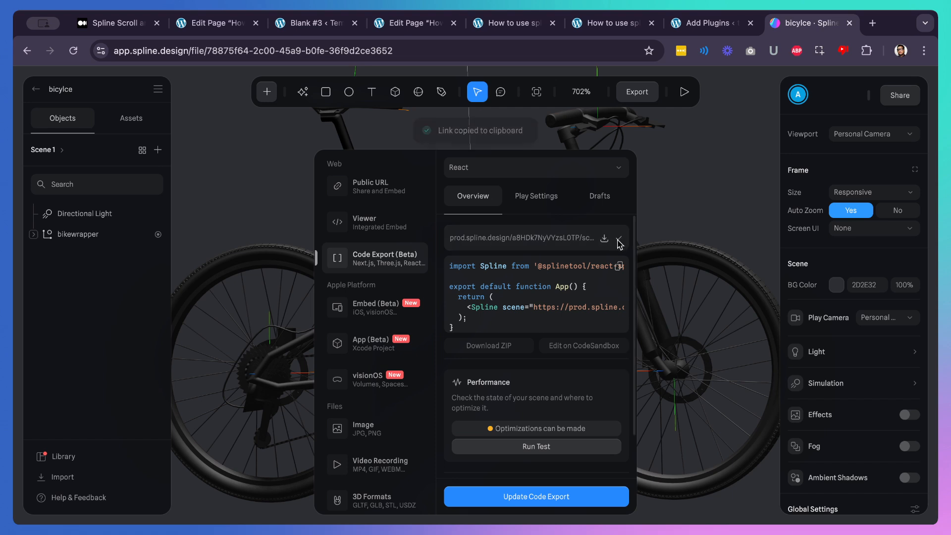
left_click(510, 23)
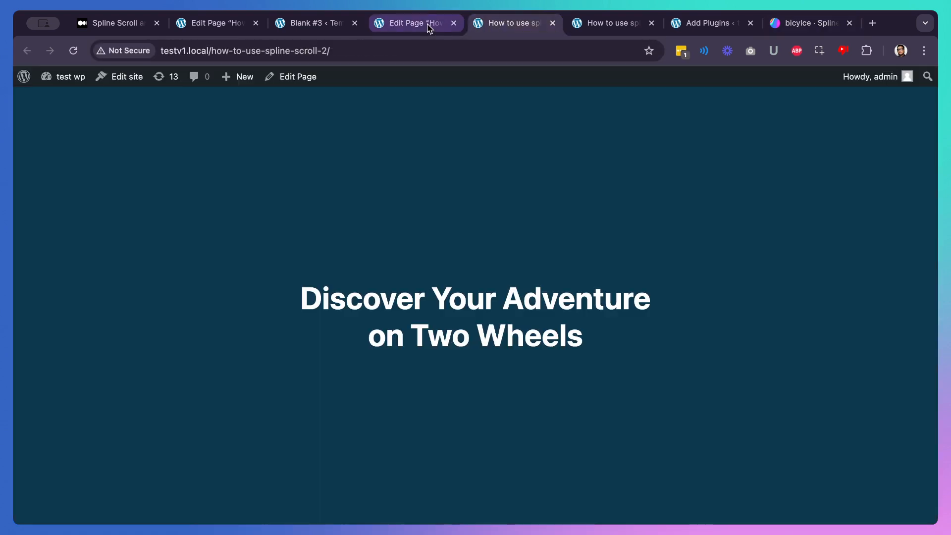
left_click(397, 29)
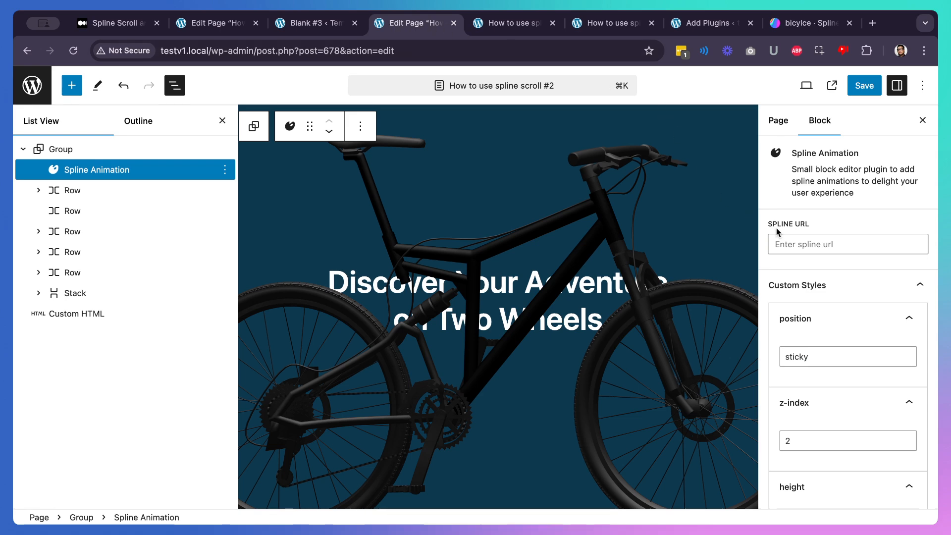
left_click(786, 239)
key("super+v")
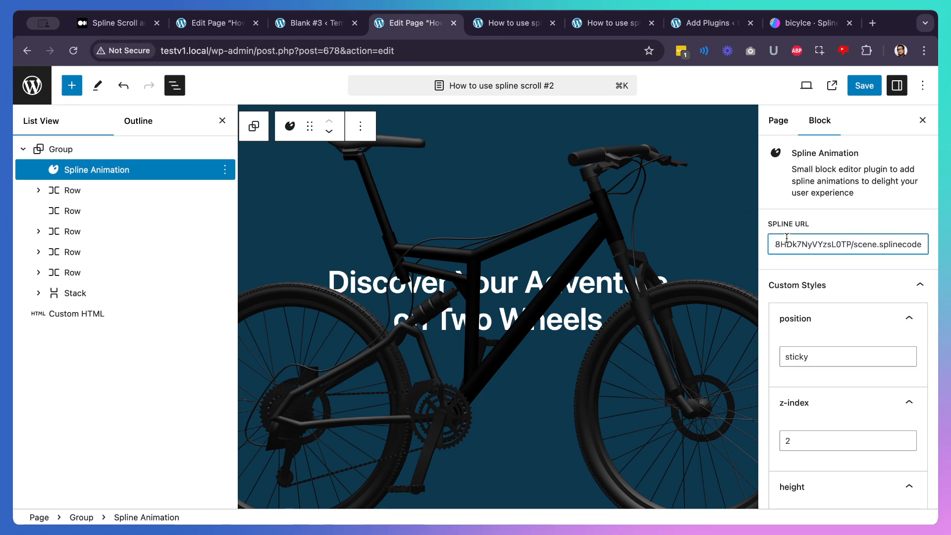
left_click(851, 200)
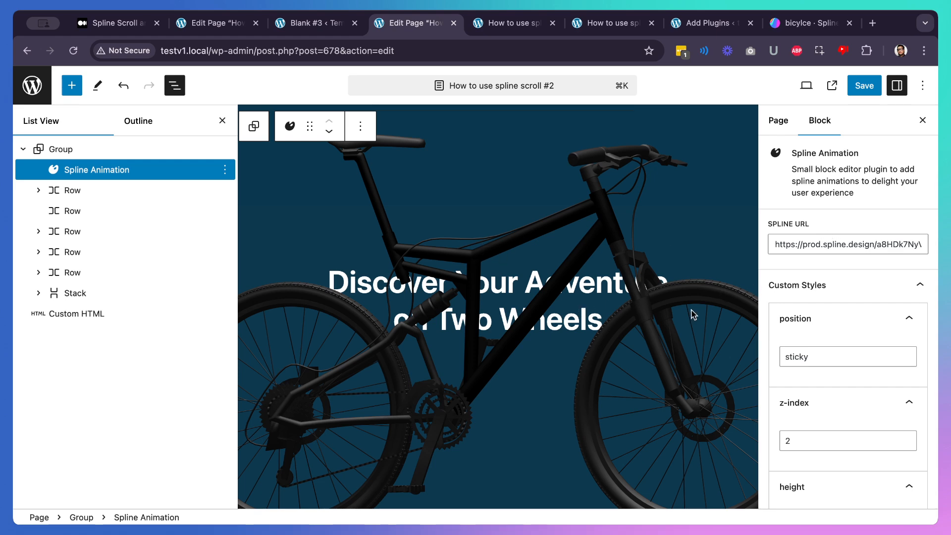
- Collapse the block's custom styles and check the bike over the heading section on the canvas, comparing with the published page
left_click(791, 290)
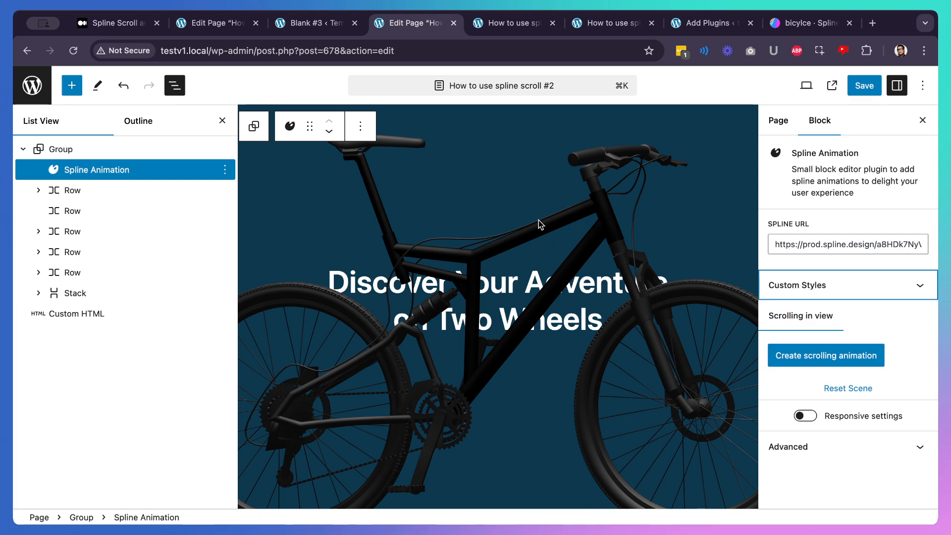
scroll(539, 220, "down", 5)
scroll(539, 220, "up", 3)
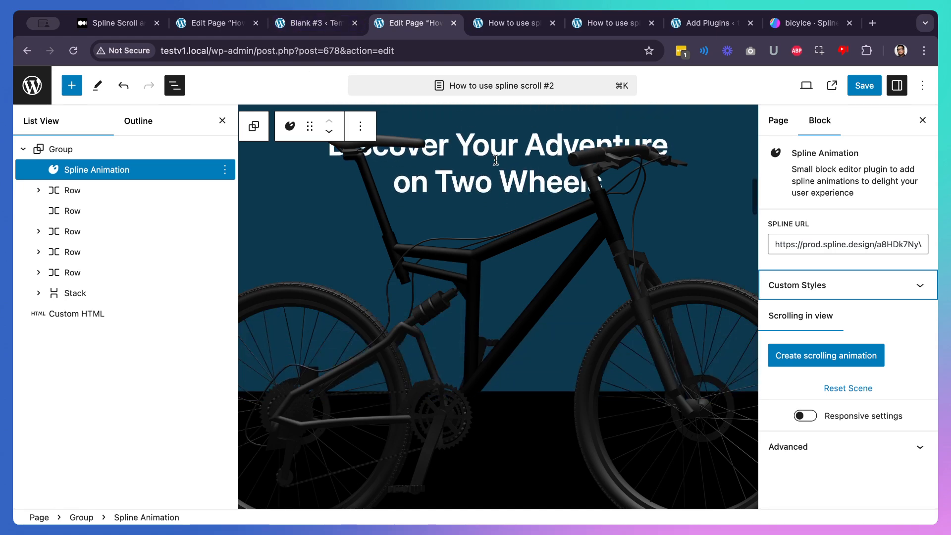
scroll(494, 155, "up", 2)
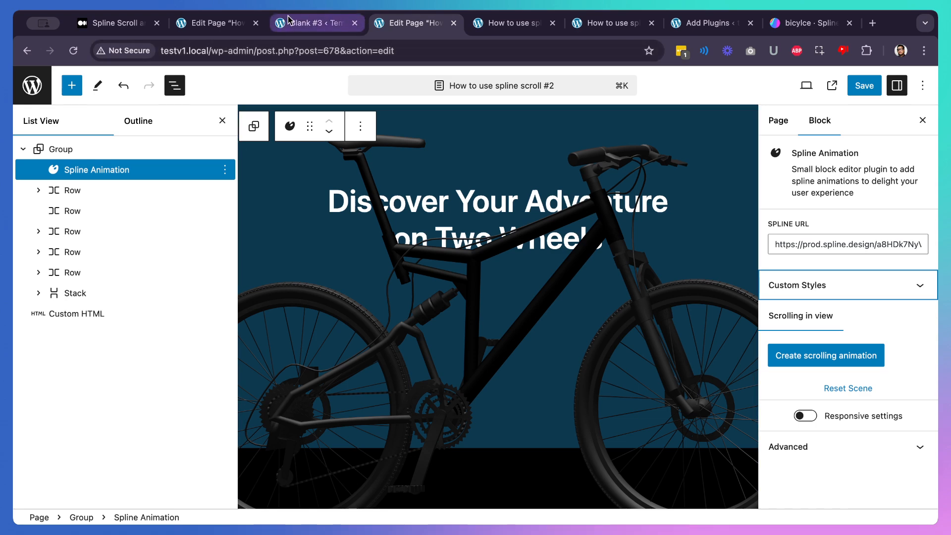
left_click(617, 28)
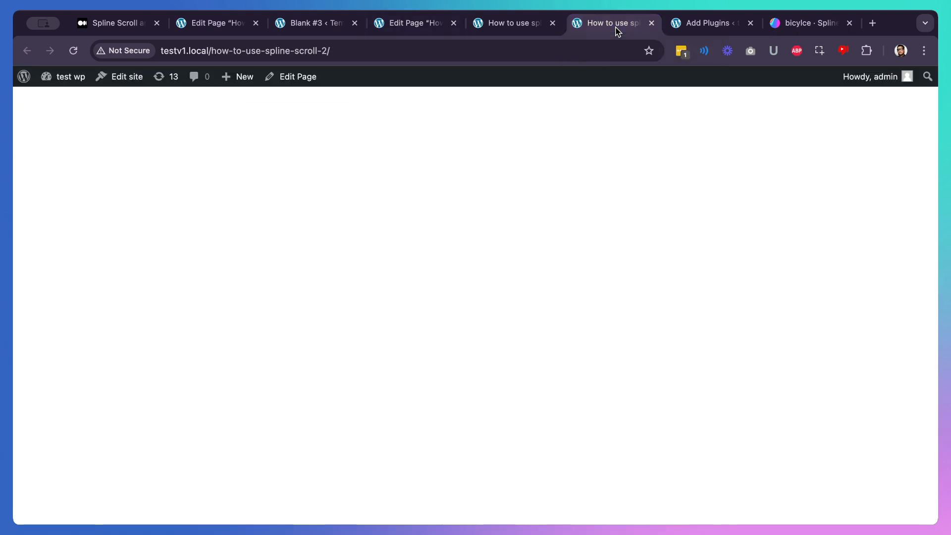
left_click(536, 22)
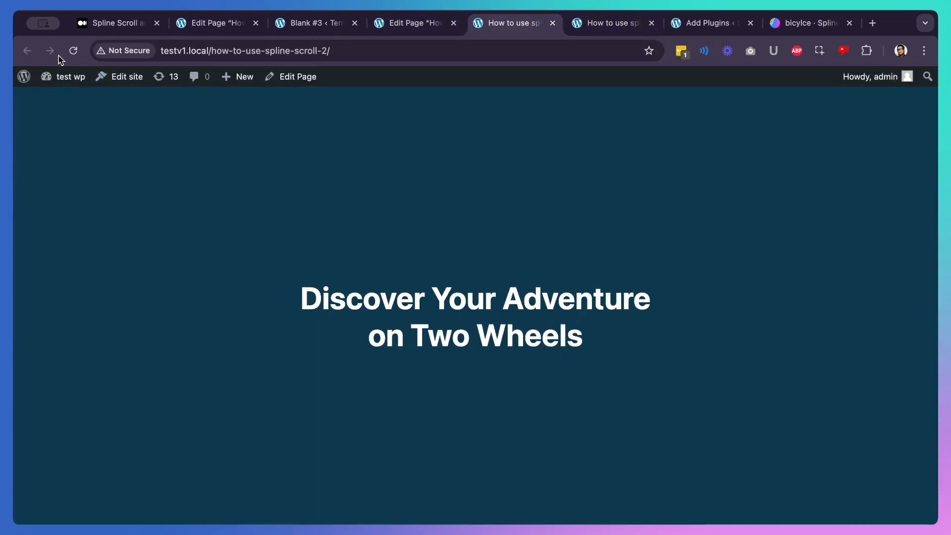
left_click(416, 20)
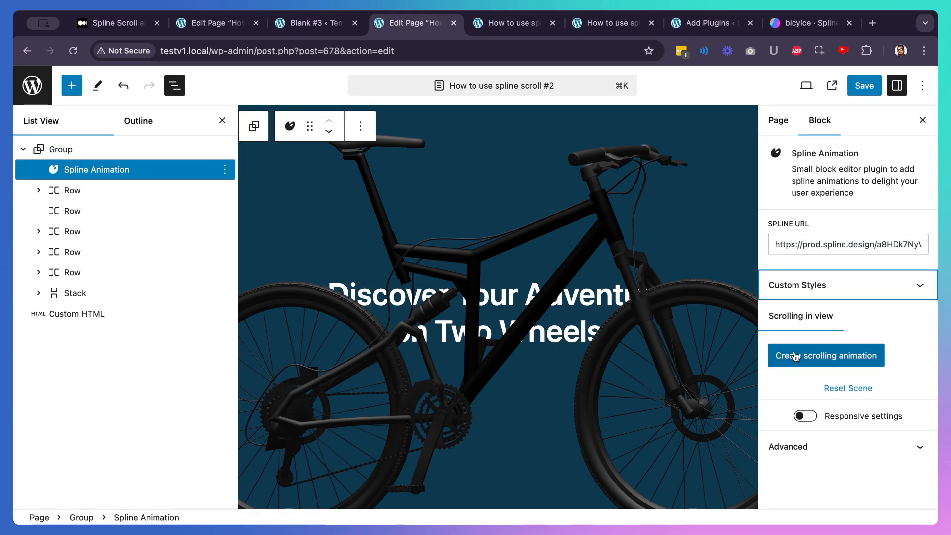
left_click(824, 359)
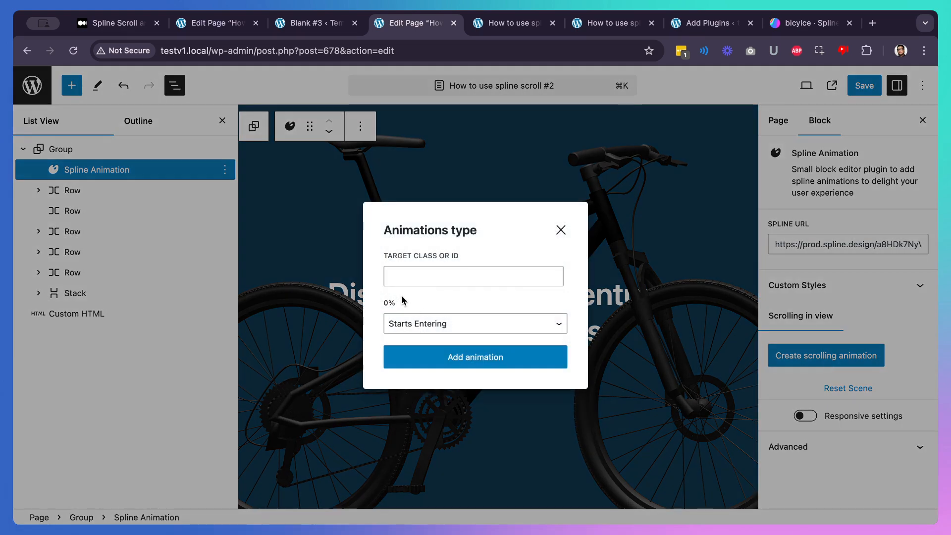
left_click(415, 277)
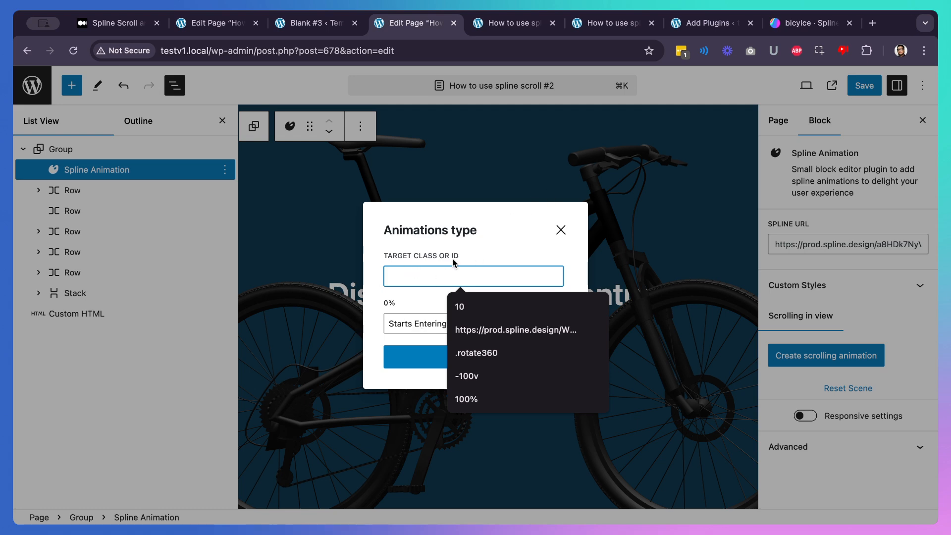
left_click(561, 230)
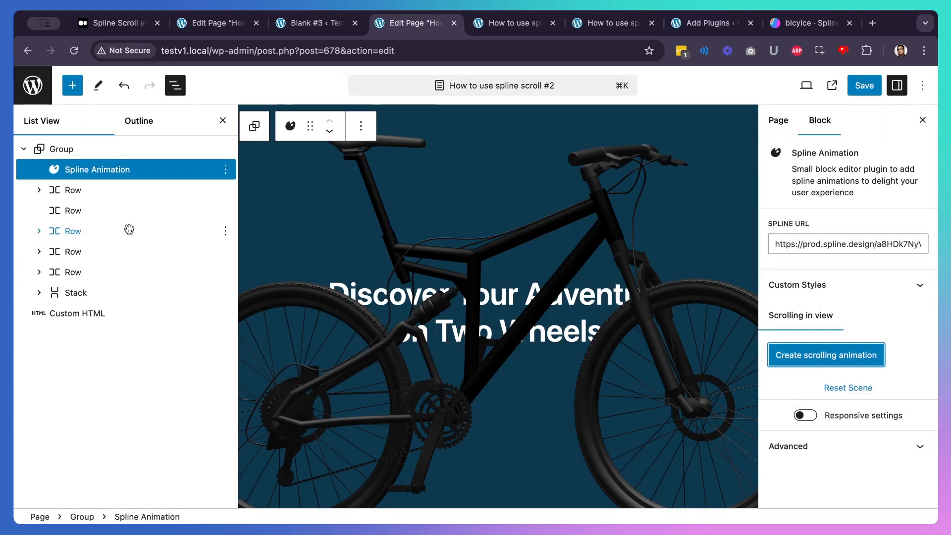
- Copy the class name bikeWrapper from the outer Group block's additional CSS classes
left_click(123, 149)
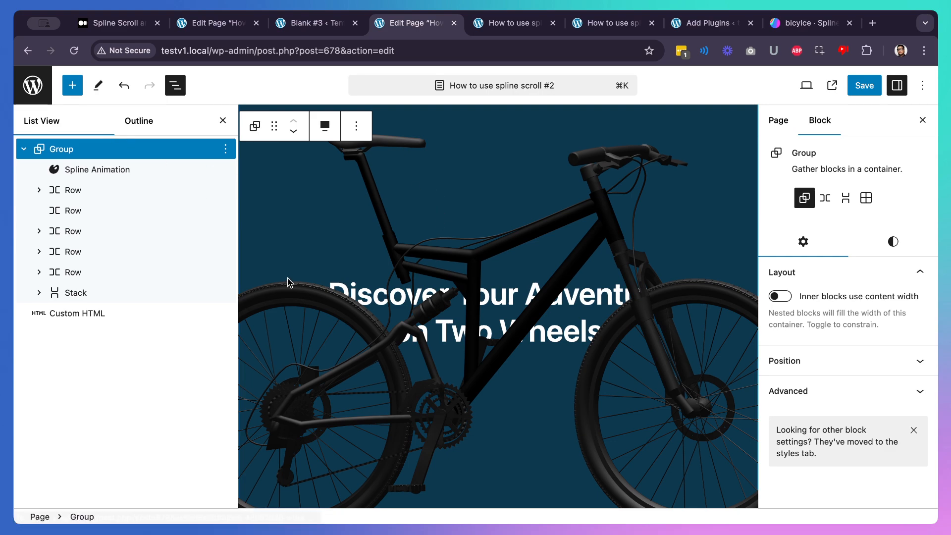
scroll(344, 277, "down", 2)
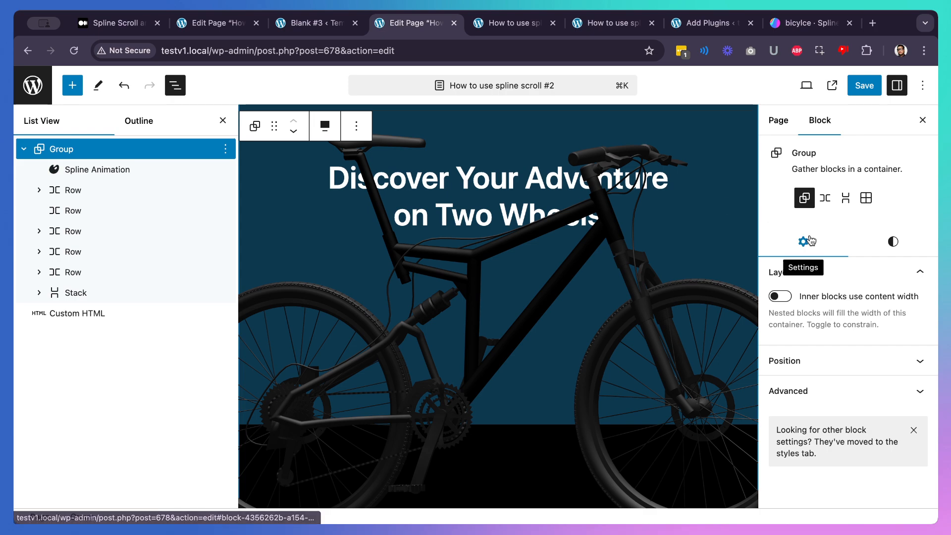
left_click(842, 399)
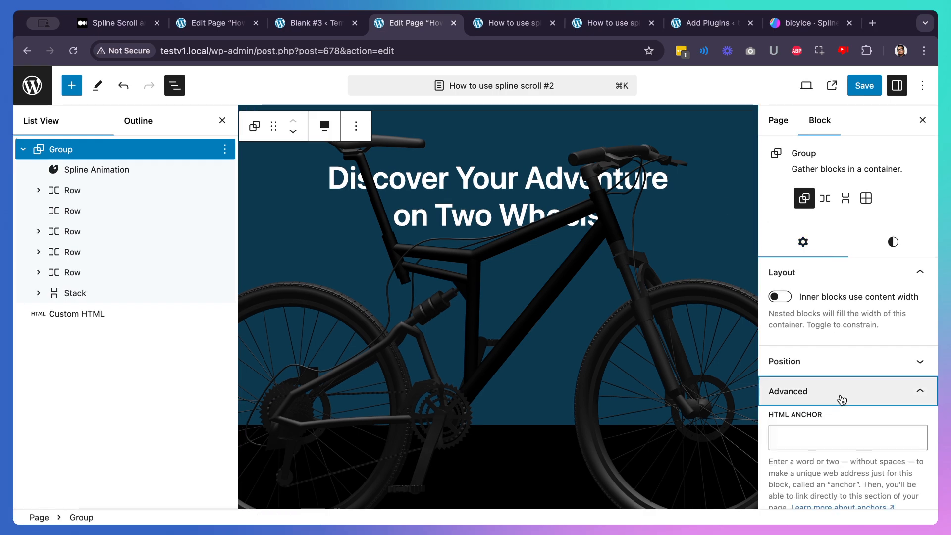
double_click(791, 338)
key("super+c")
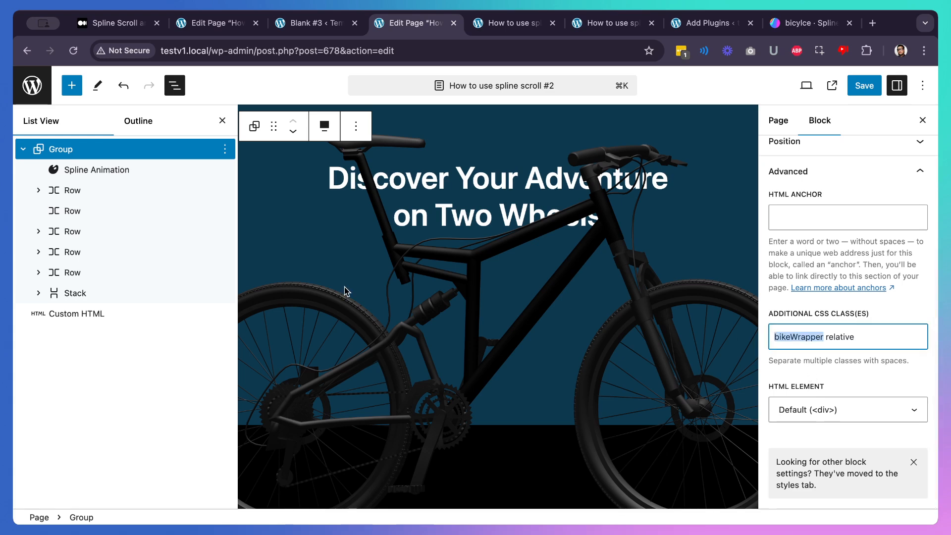
- Create a scrolling animation on the Spline Animation block targeting .bikeWrapper, with Starts Entering as its 0% point
left_click(155, 174)
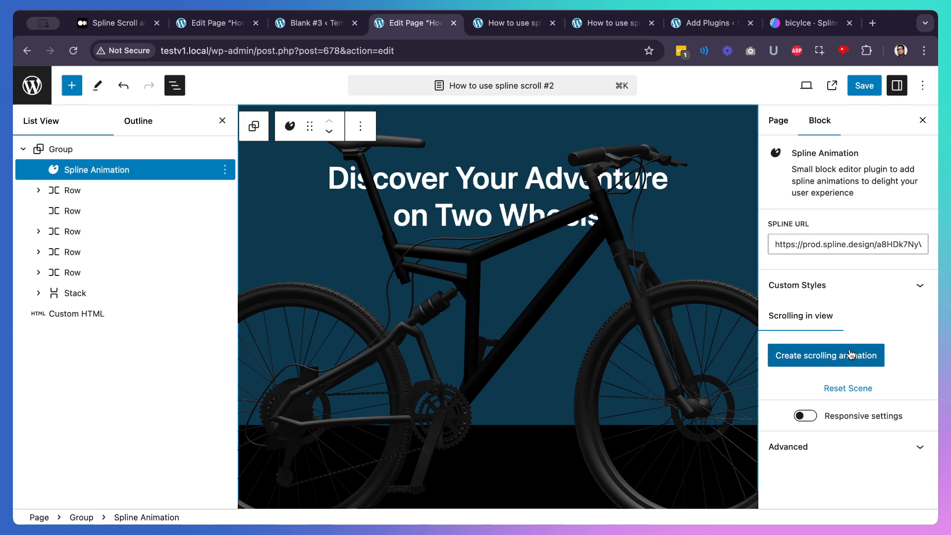
left_click(795, 359)
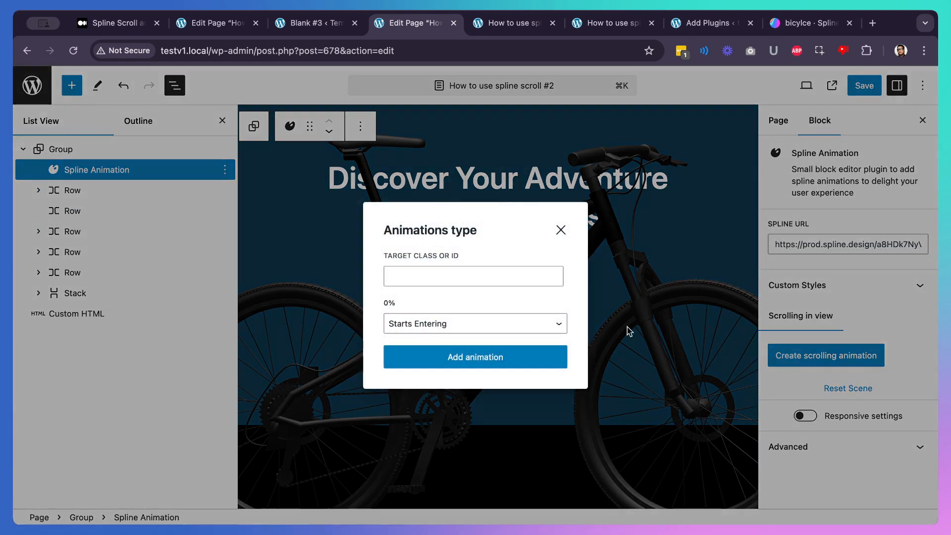
left_click(462, 275)
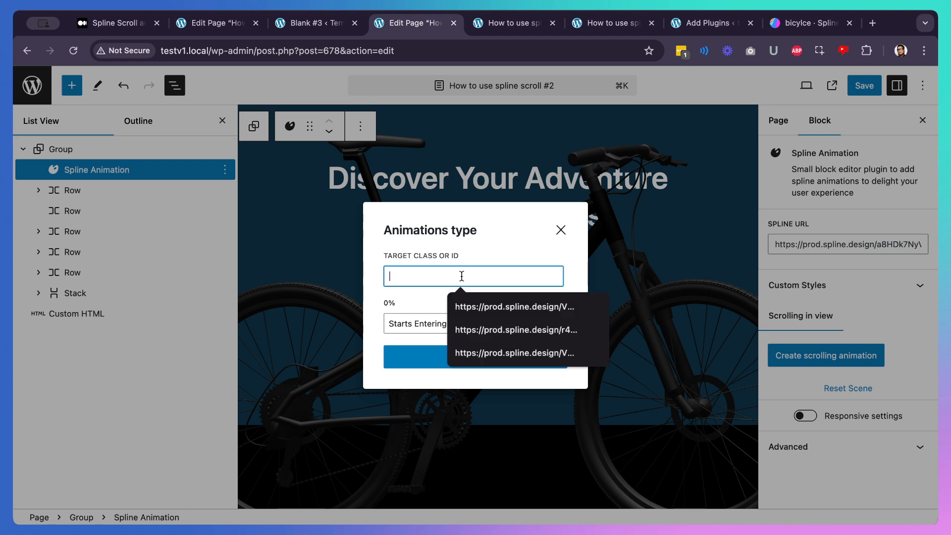
key("super+v")
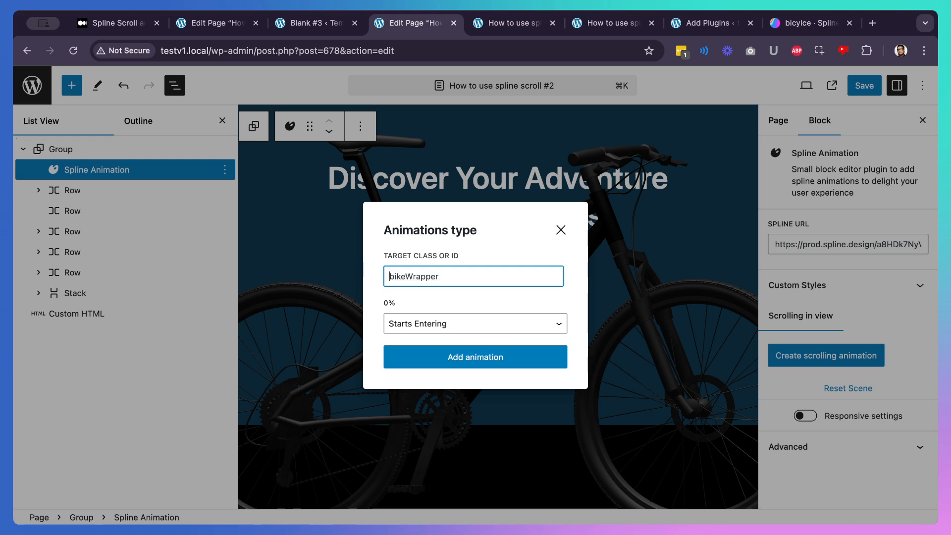
type(".")
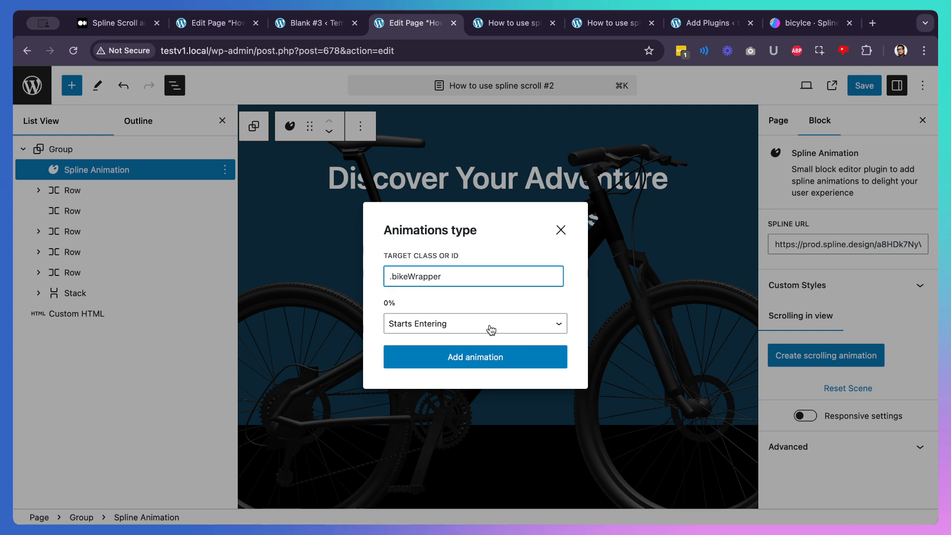
key("Tab")
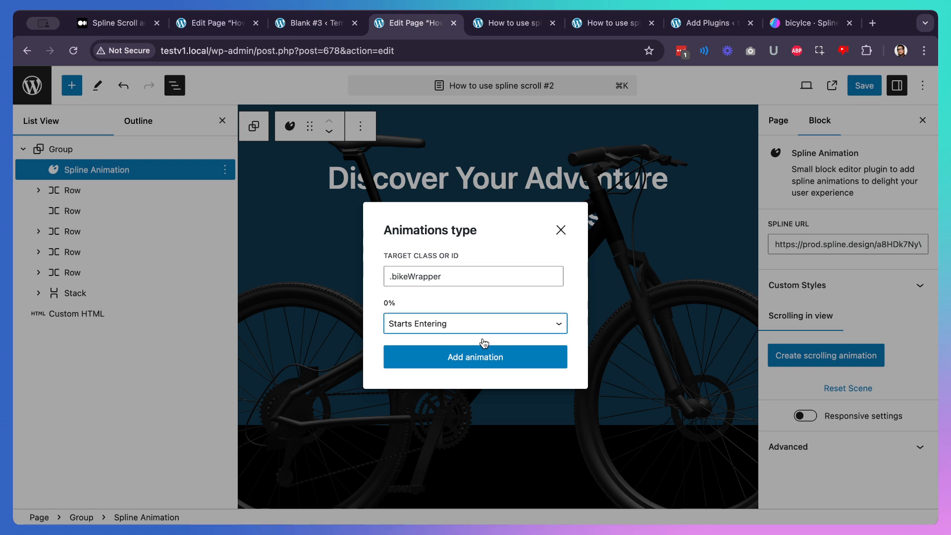
left_click(485, 343)
left_click(440, 357)
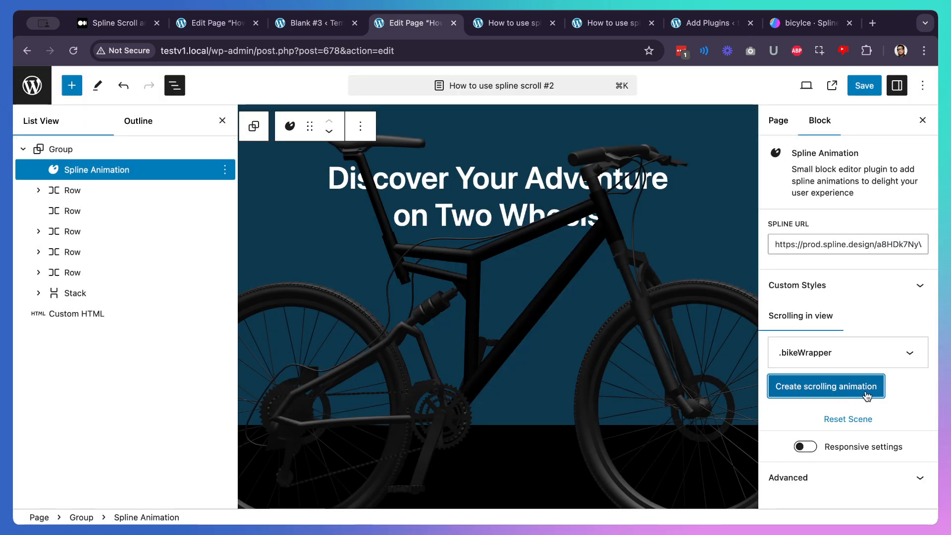
- Expand the .bikeWrapper scrolling animation and examine how its scroll percentage responds to scrolling the page canvas
left_click(837, 359)
scroll(659, 394, "up", 5)
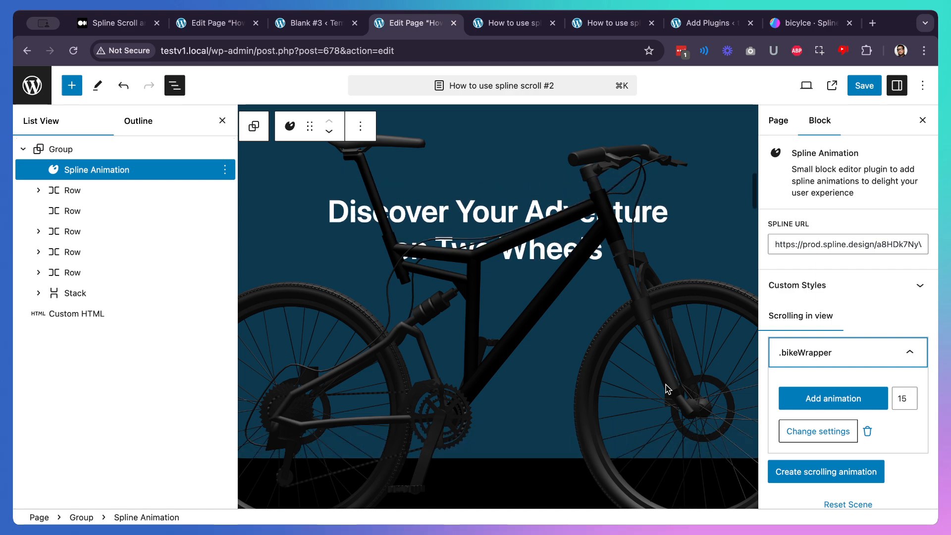
scroll(666, 390, "down", 2)
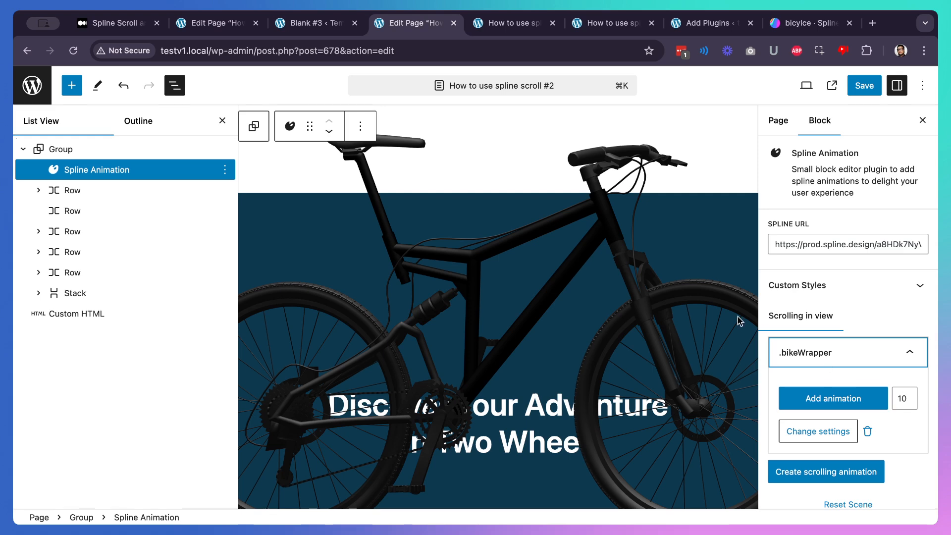
scroll(704, 313, "down", 2)
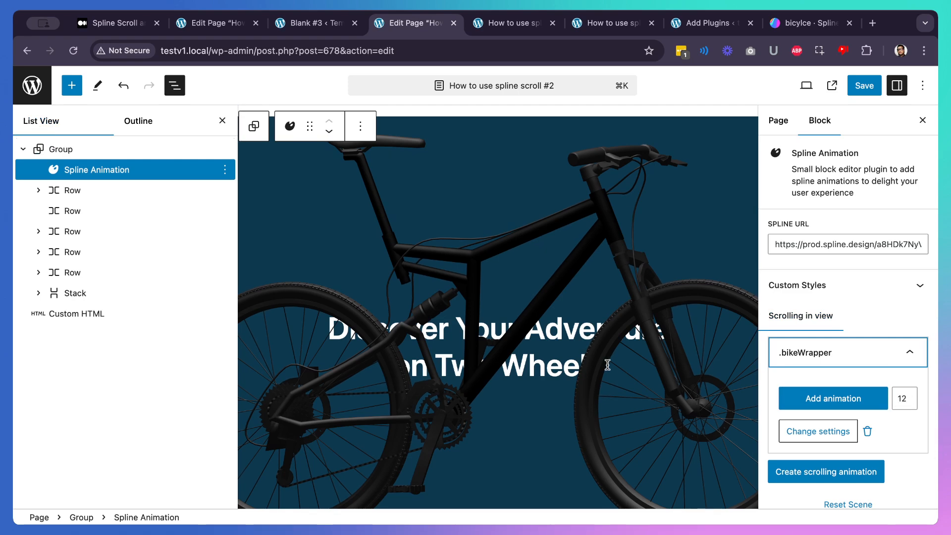
scroll(610, 368, "up", 6)
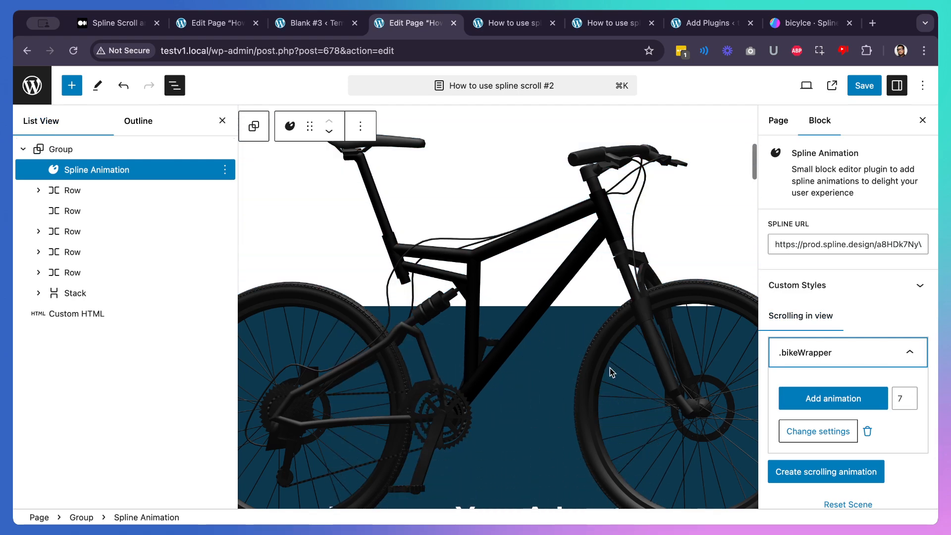
scroll(610, 370, "down", 2)
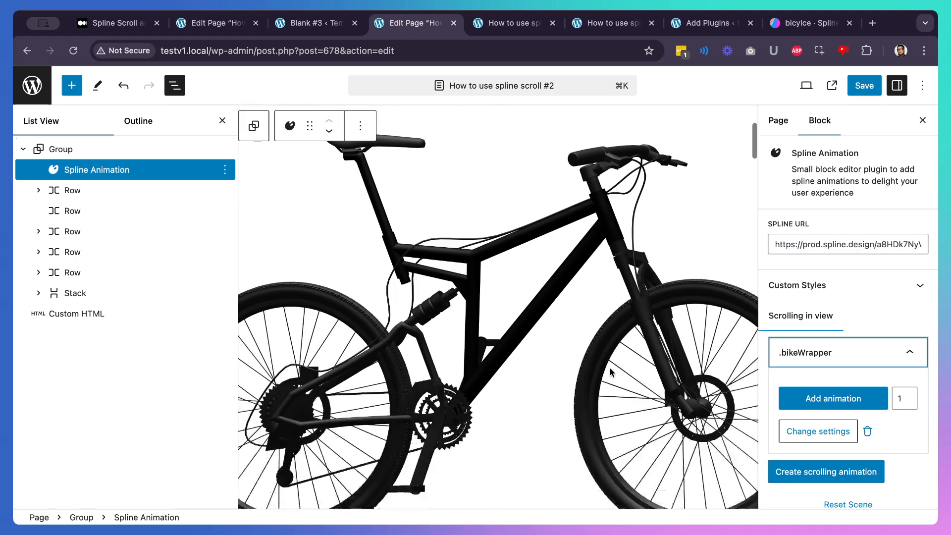
- Set the Spline Animation block's margin-bottom custom style to -100vh, check the overlap on the canvas, and collapse the custom styles
scroll(513, 320, "down", 4)
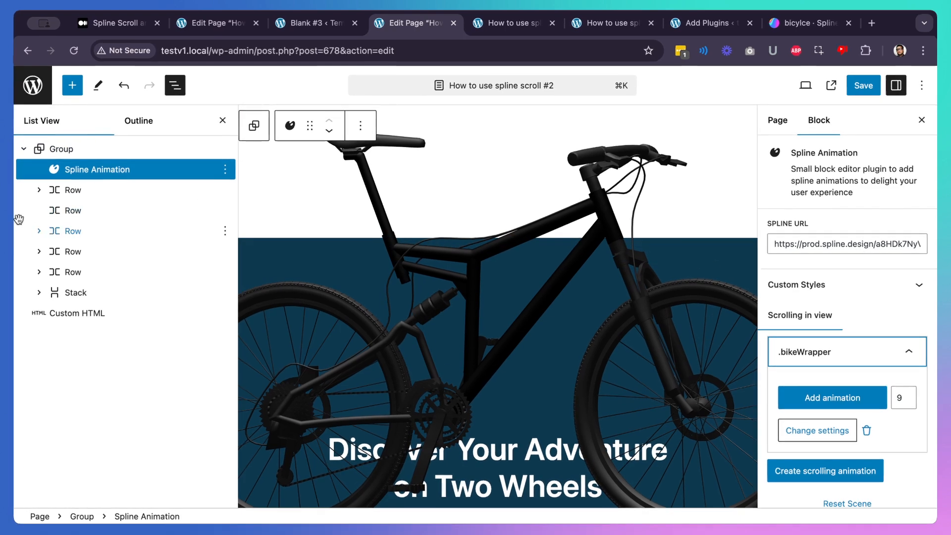
left_click(868, 291)
scroll(866, 291, "down", 5)
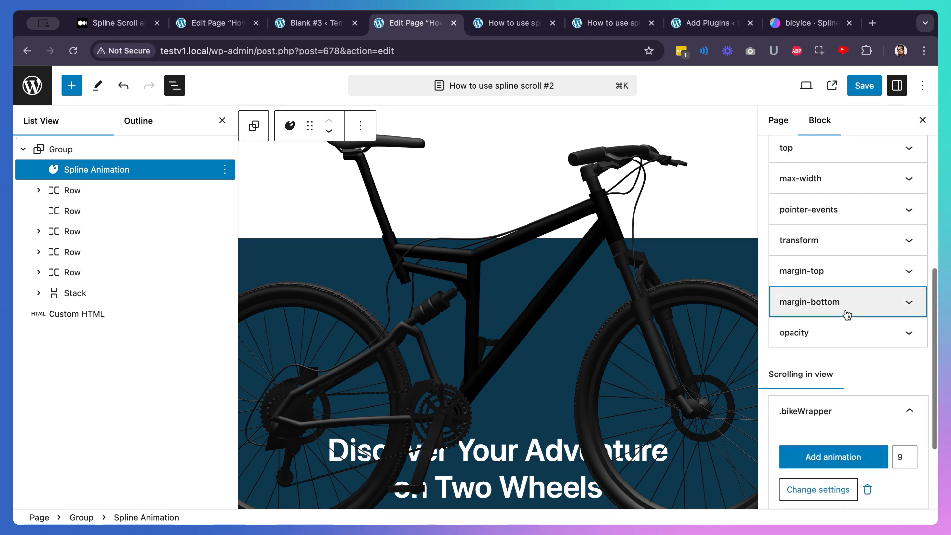
left_click(846, 314)
left_click(843, 340)
type("-1")
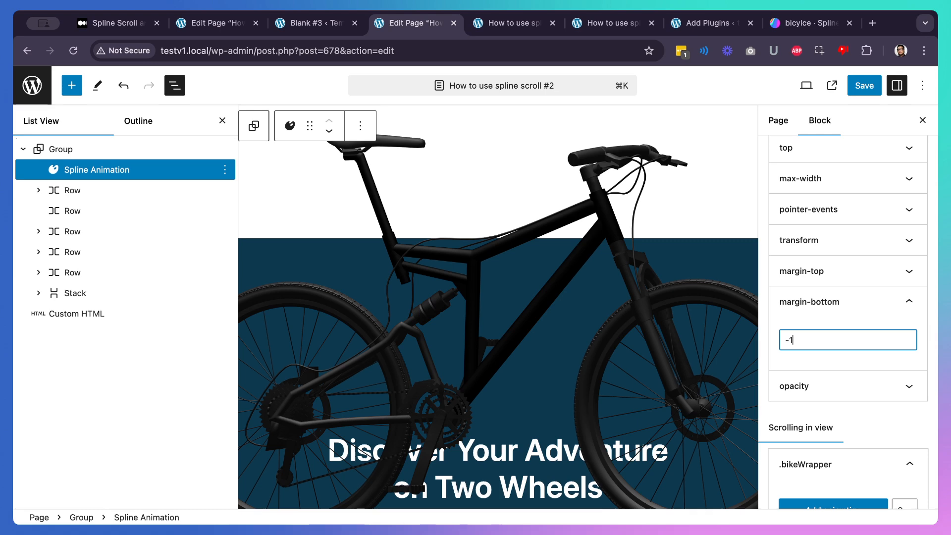
type("00vh")
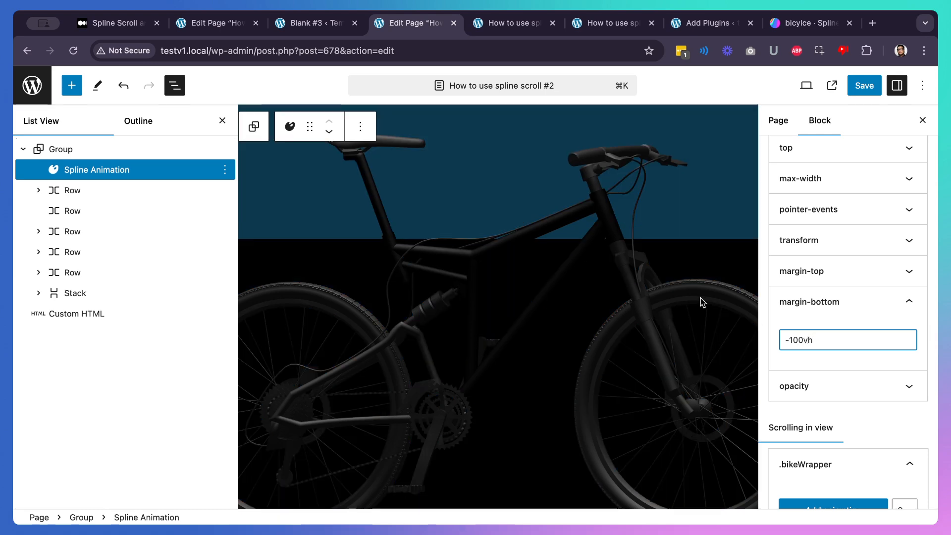
scroll(646, 255, "down", 2)
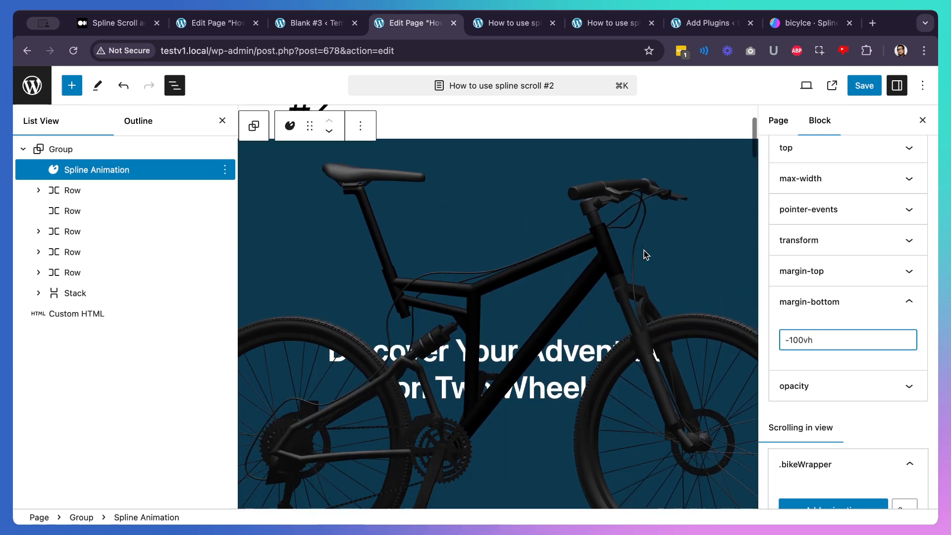
scroll(842, 232, "up", 3)
scroll(842, 233, "up", 5)
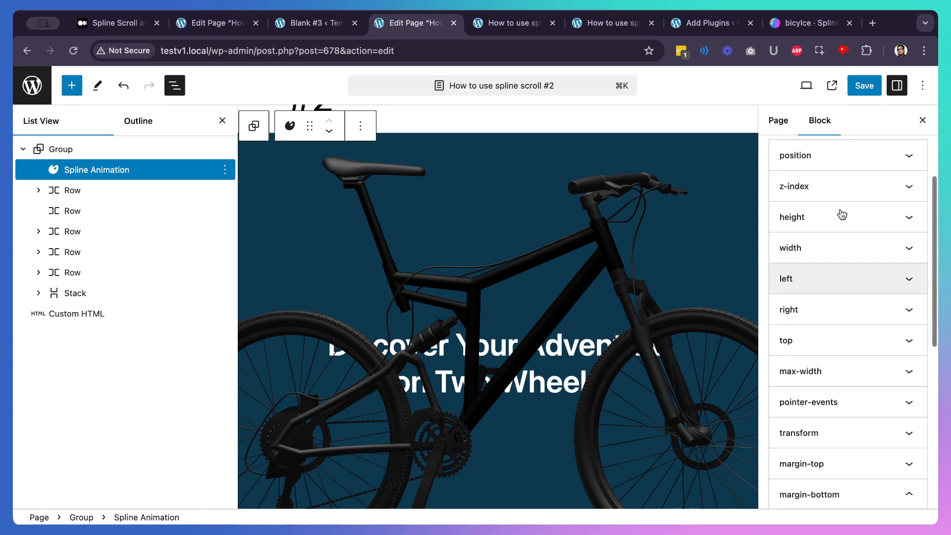
left_click(850, 257)
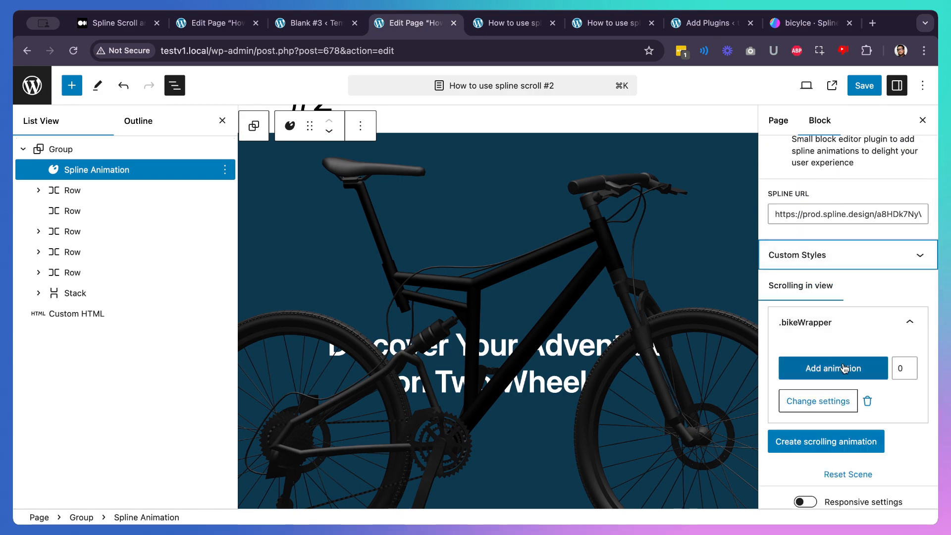
- Add an animation at 0% to the .bikeWrapper scrolling animation while the page canvas is at its starting scroll position
scroll(571, 296, "up", 2)
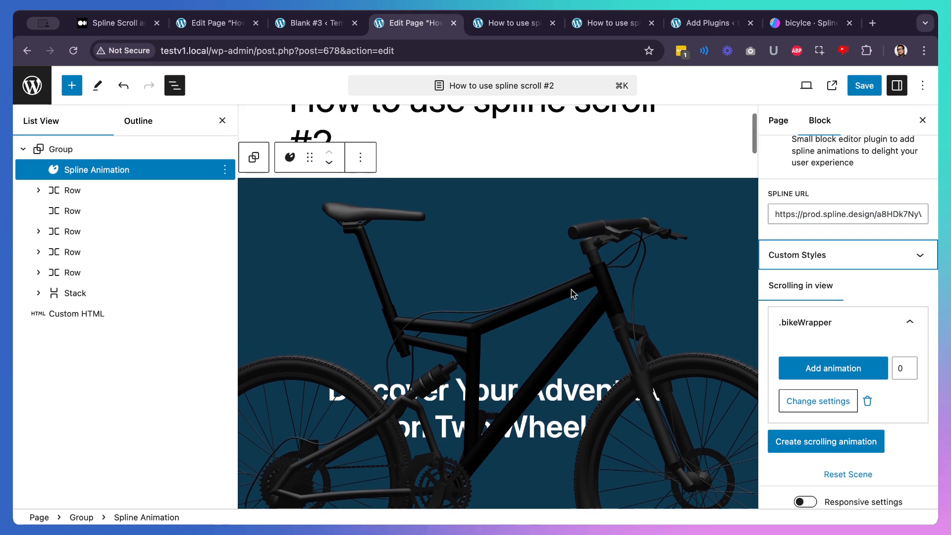
scroll(571, 292, "down", 3)
scroll(571, 289, "down", 5)
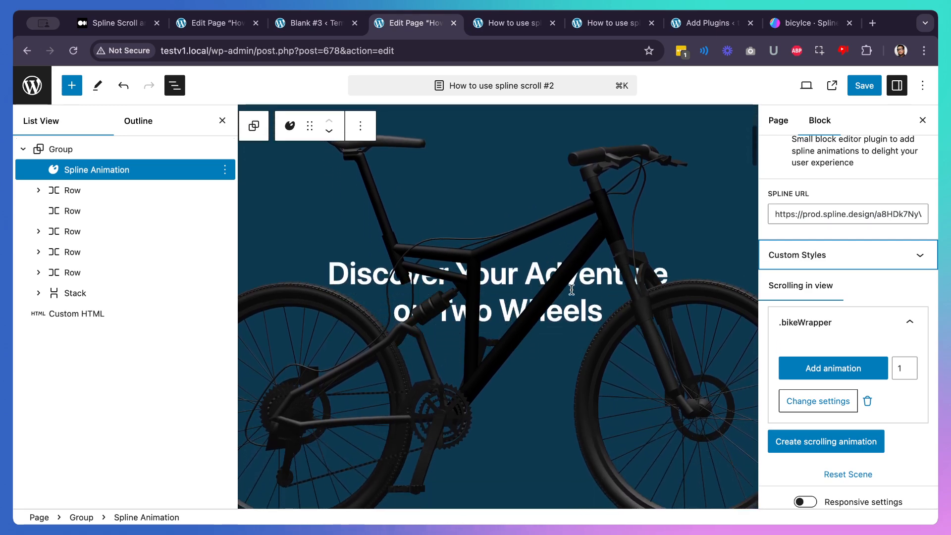
scroll(572, 289, "up", 5)
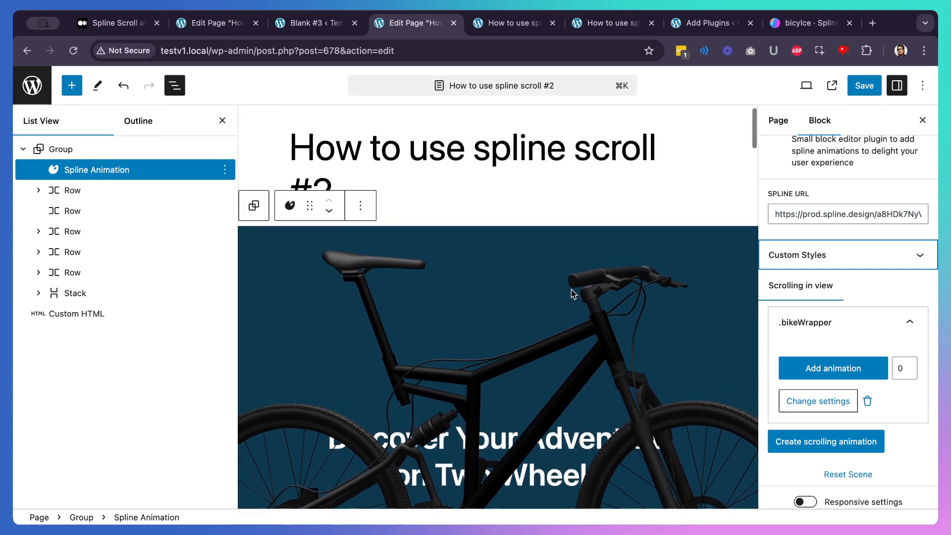
scroll(572, 290, "down", 3)
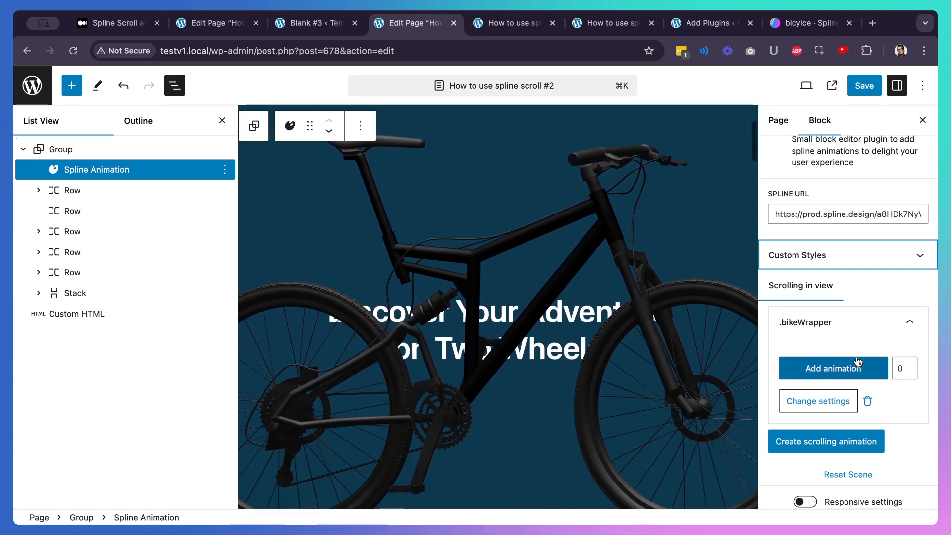
left_click(832, 369)
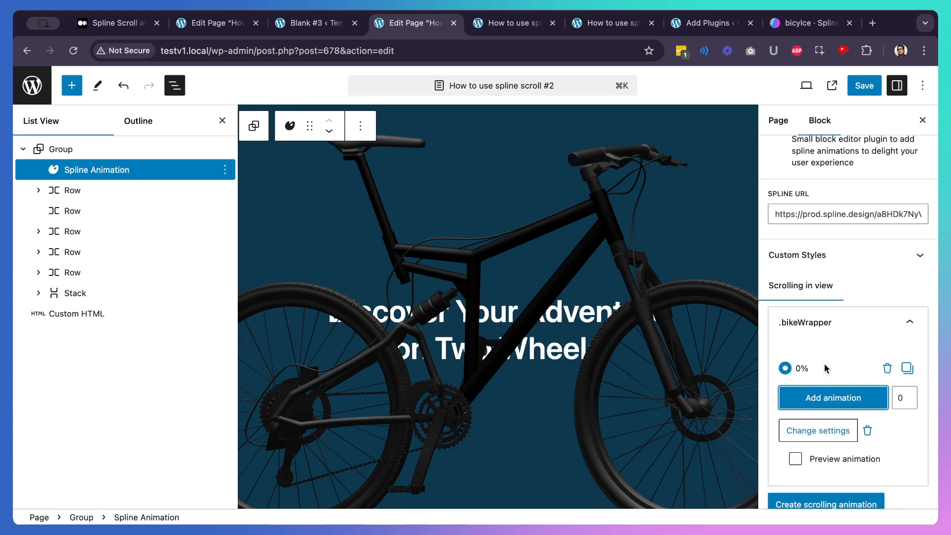
scroll(824, 363, "down", 1)
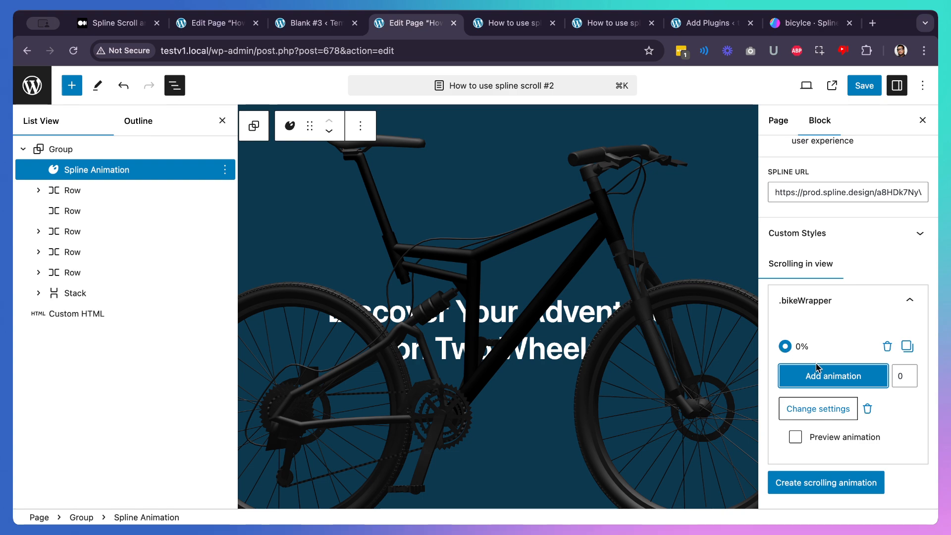
- Target the bikewrapper object layer in the 0% animation and set its Y rotation to 0
left_click(784, 347)
scroll(819, 319, "down", 5)
scroll(819, 320, "down", 1)
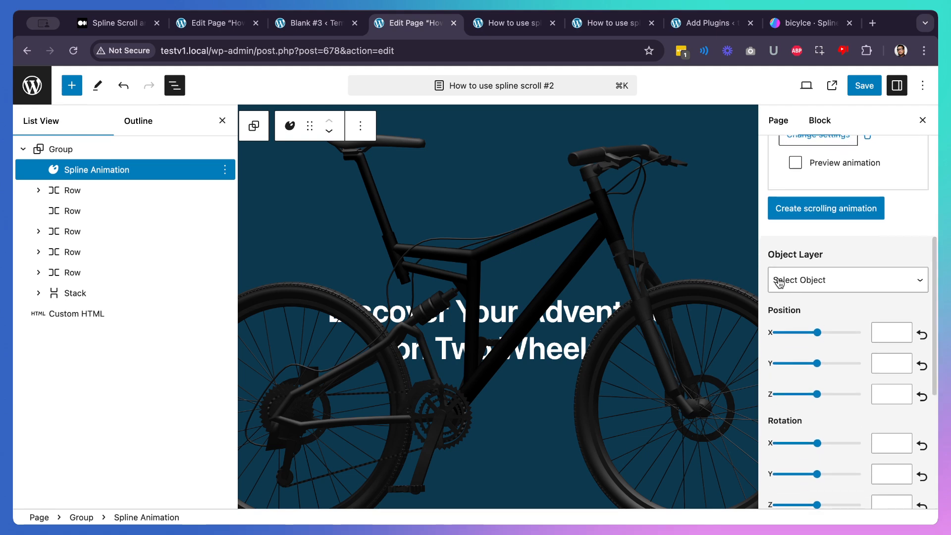
scroll(809, 301, "down", 3)
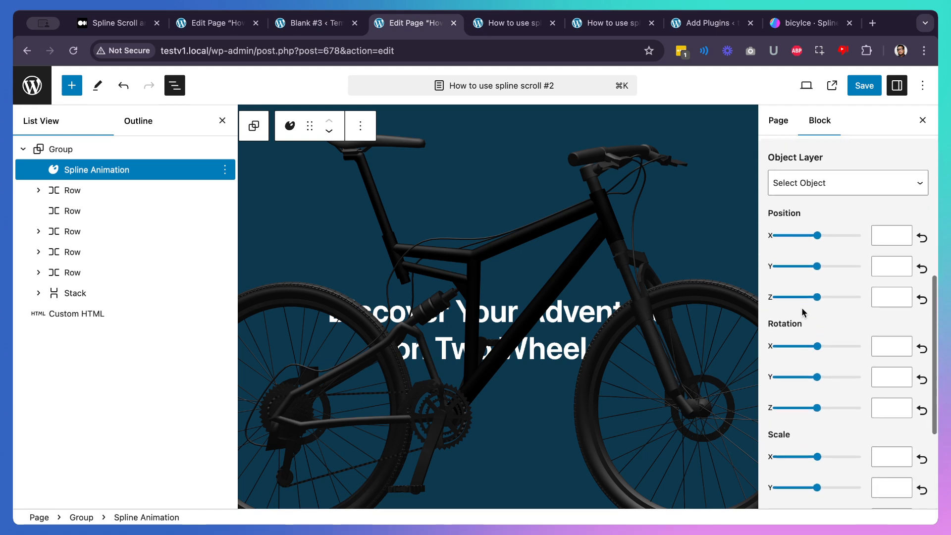
scroll(803, 312, "up", 2)
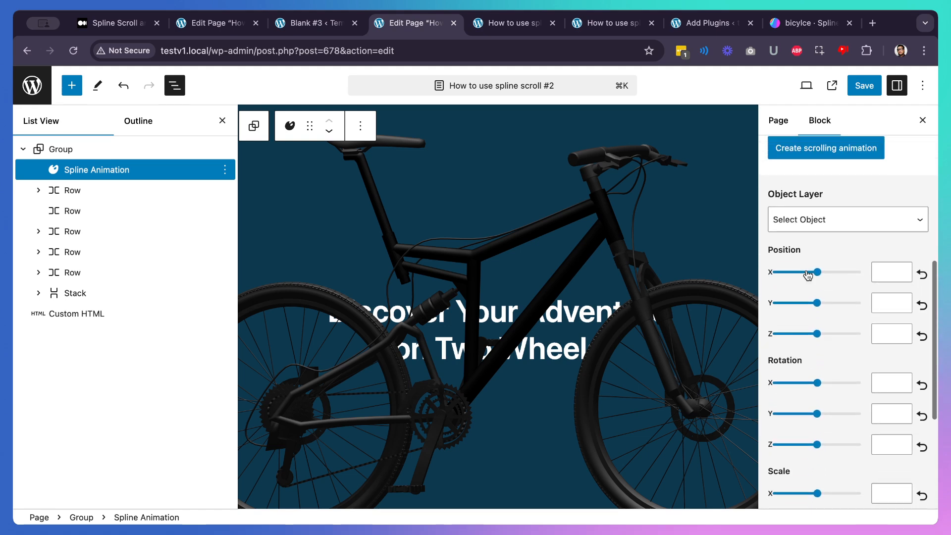
left_click(844, 225)
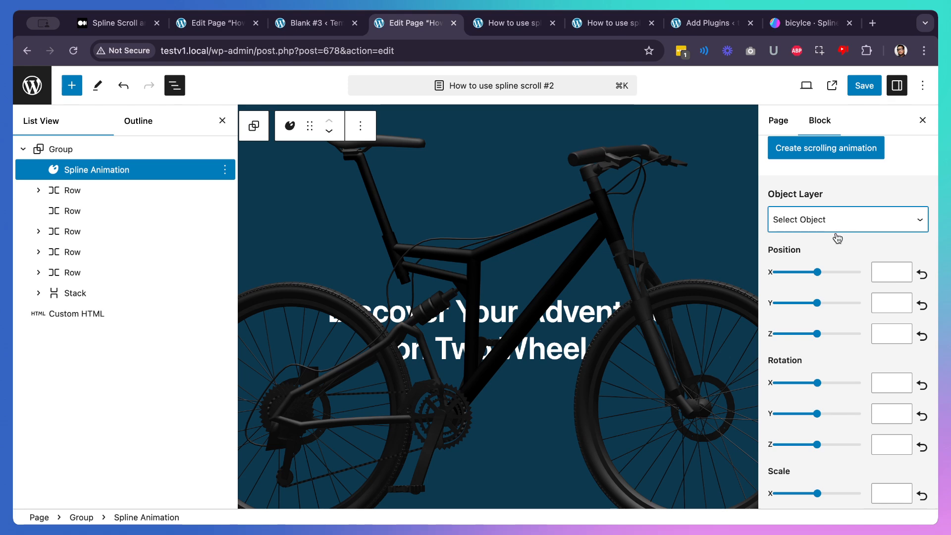
left_click(837, 239)
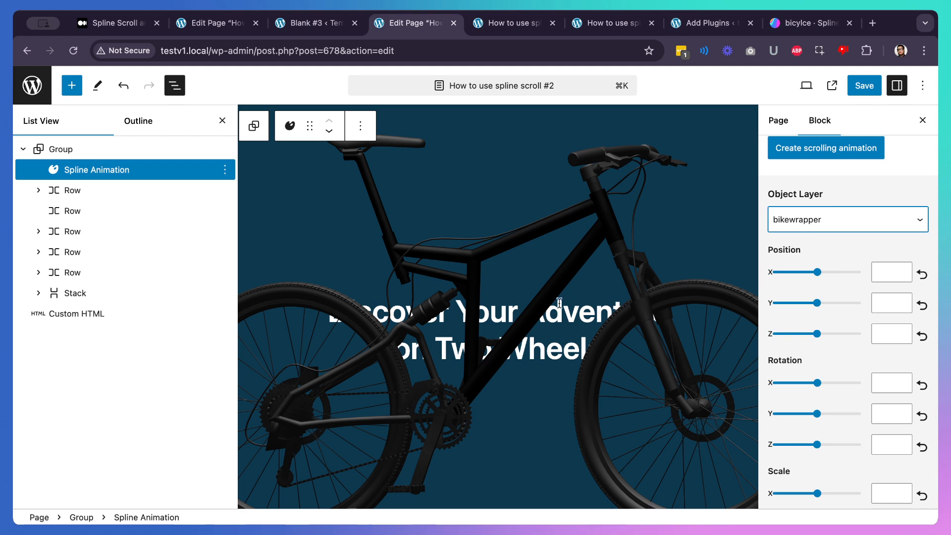
left_click(888, 414)
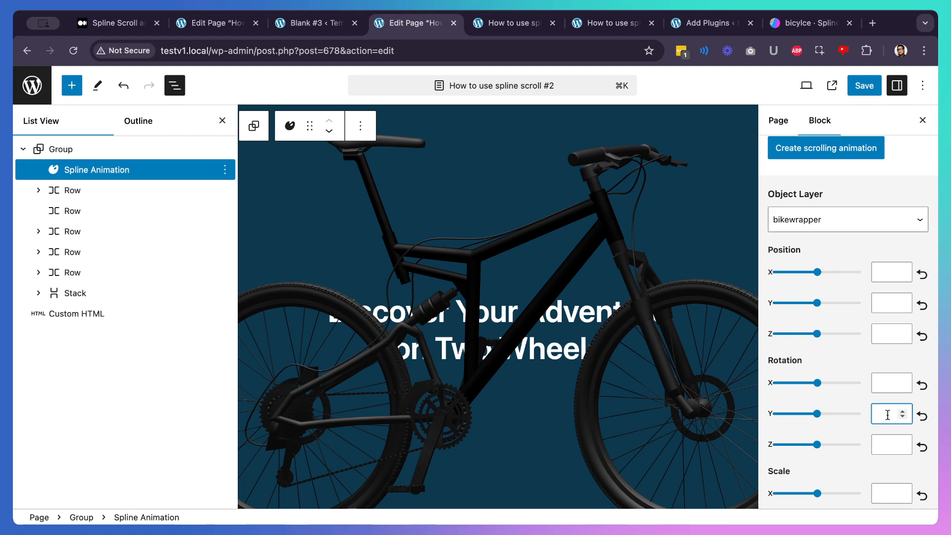
type("0")
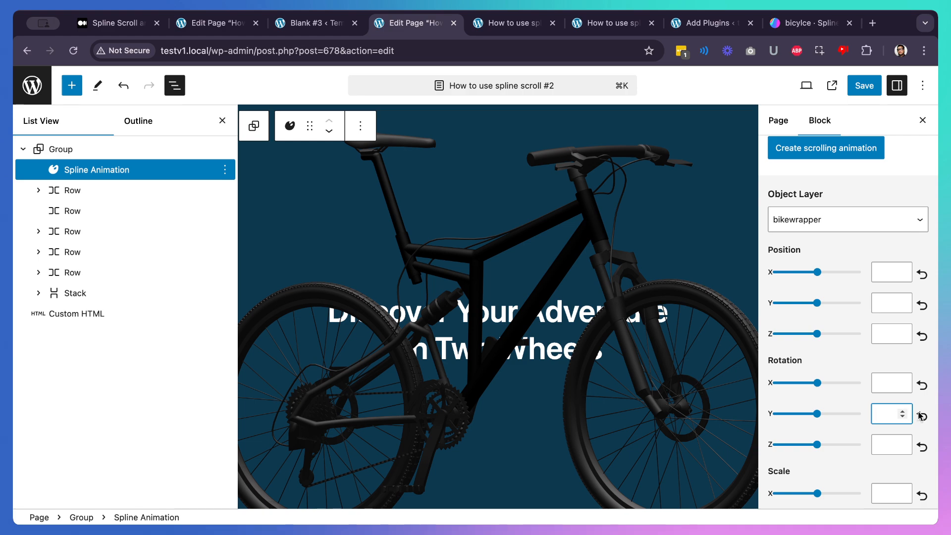
- Examine the .bikeWrapper scroll percentage along the page canvas, past the heading section, to locate the next animation point
scroll(874, 354, "down", 1)
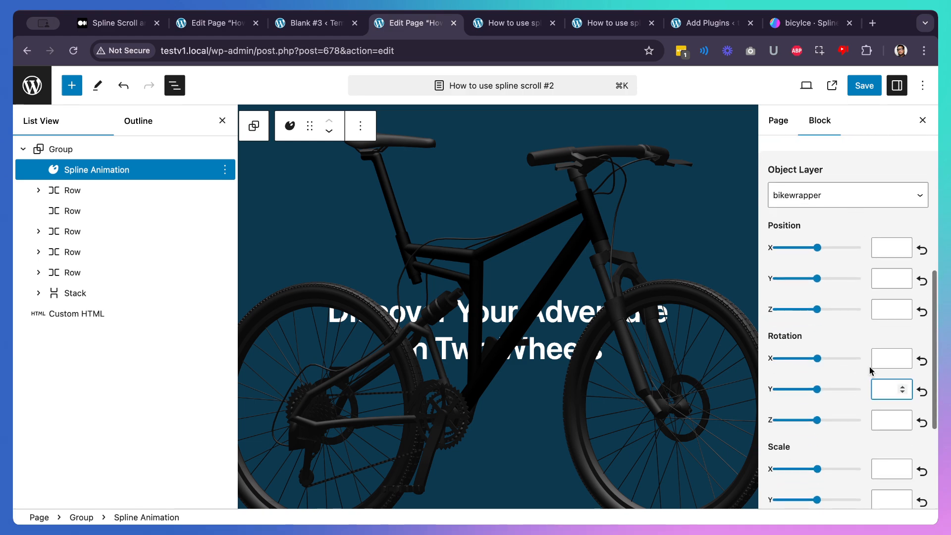
scroll(850, 372, "up", 10)
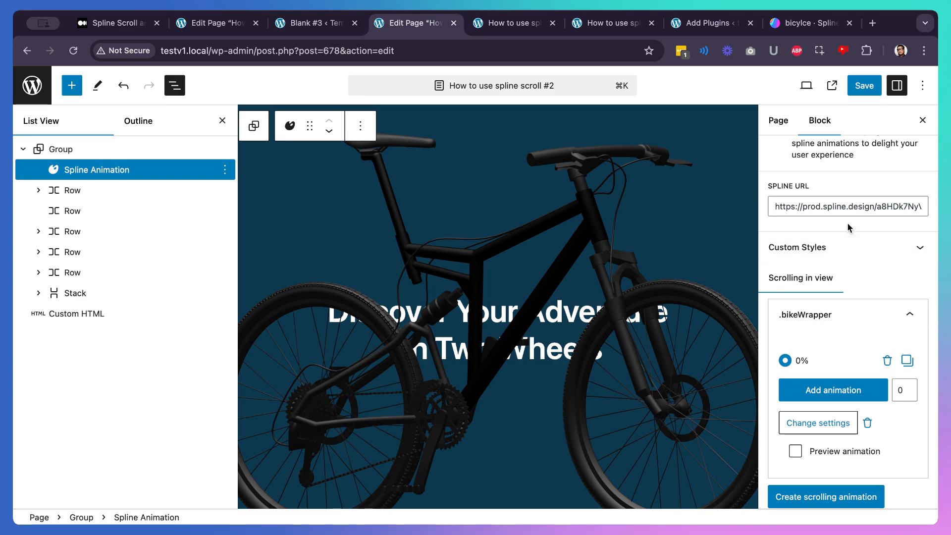
scroll(673, 247, "up", 2)
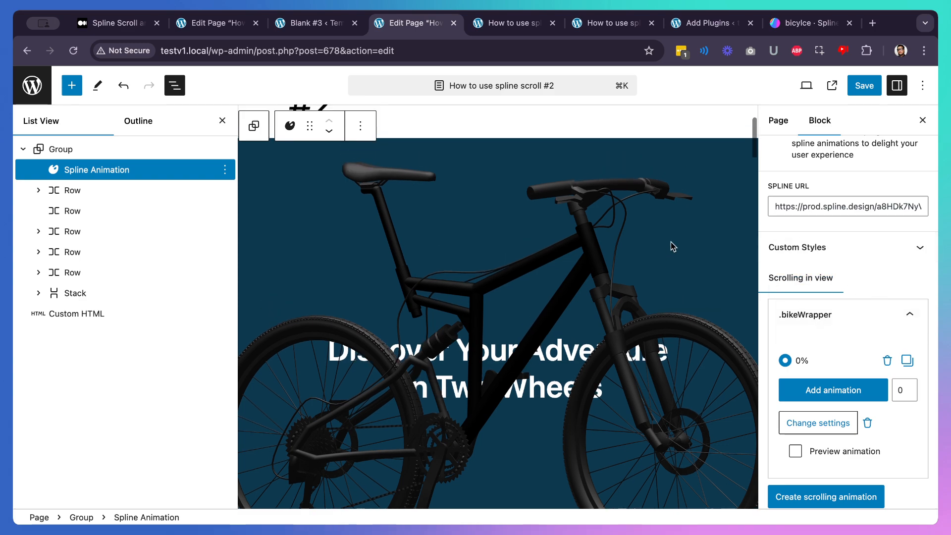
scroll(673, 247, "down", 5)
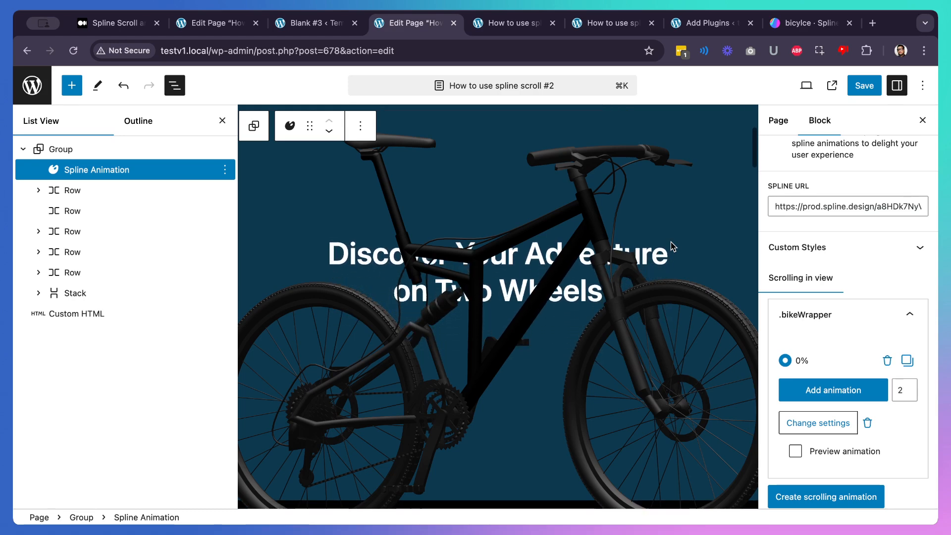
scroll(673, 247, "down", 10)
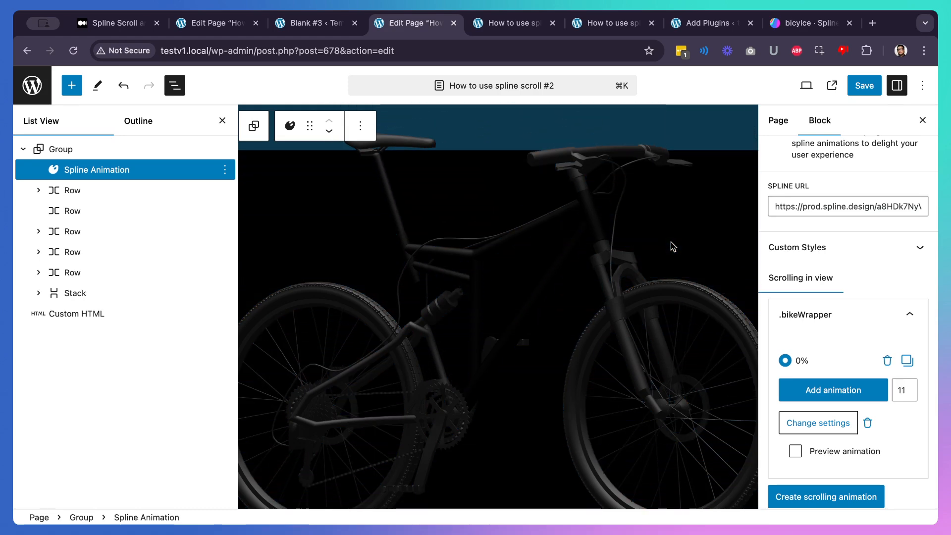
scroll(673, 246, "down", 6)
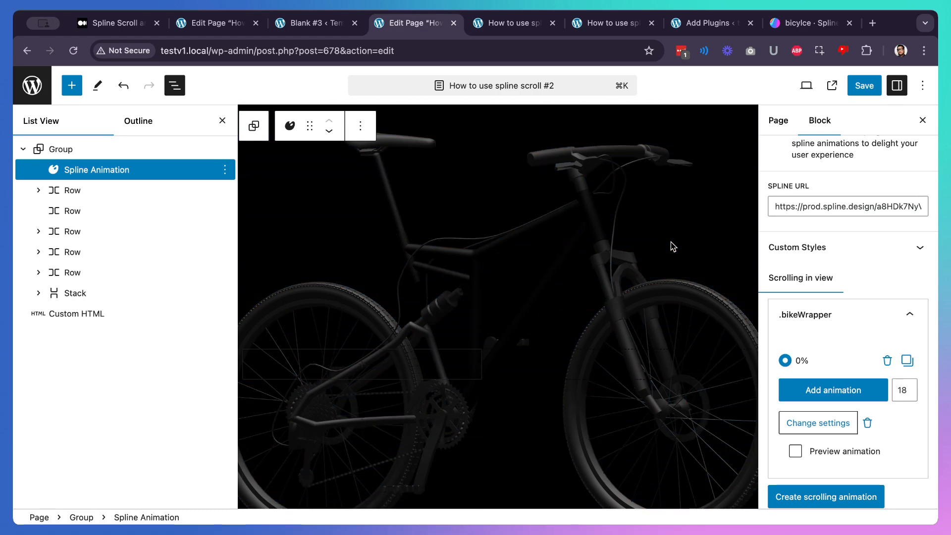
scroll(672, 246, "down", 1)
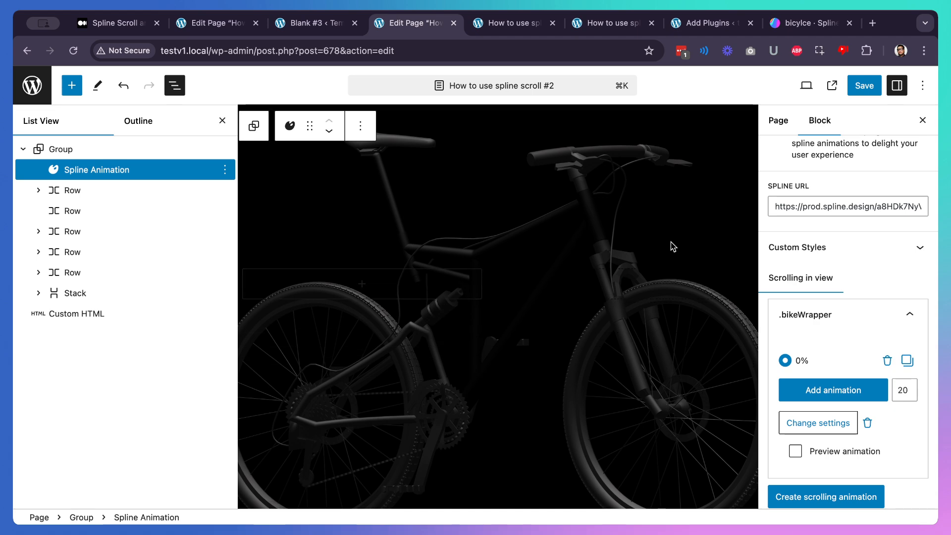
scroll(673, 247, "down", 6)
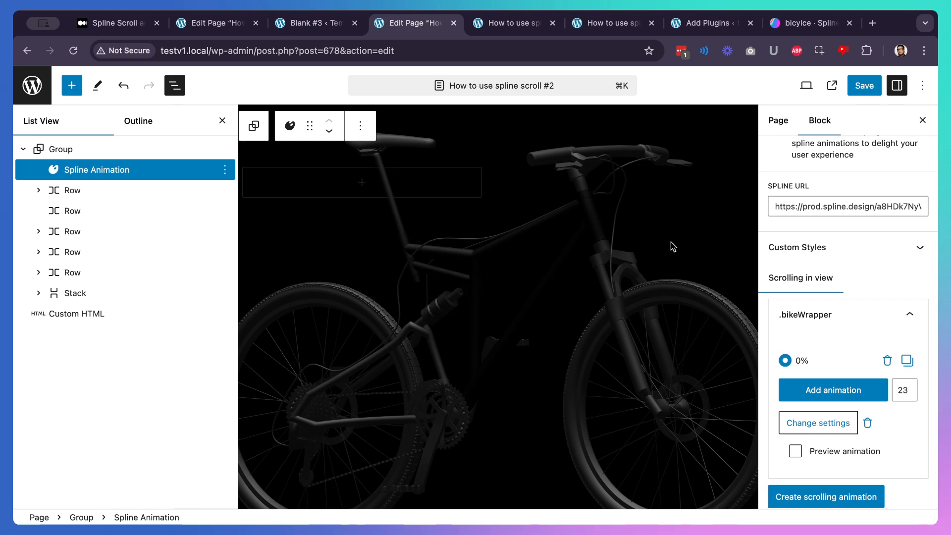
scroll(673, 246, "up", 1)
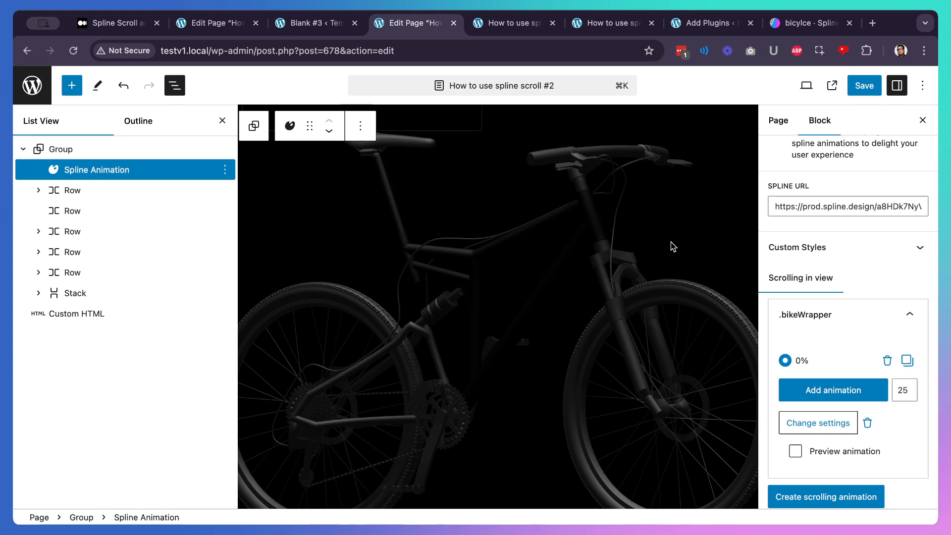
- Duplicate the 0% animation of .bikeWrapper and set the copy's frame to 25
left_click(908, 362)
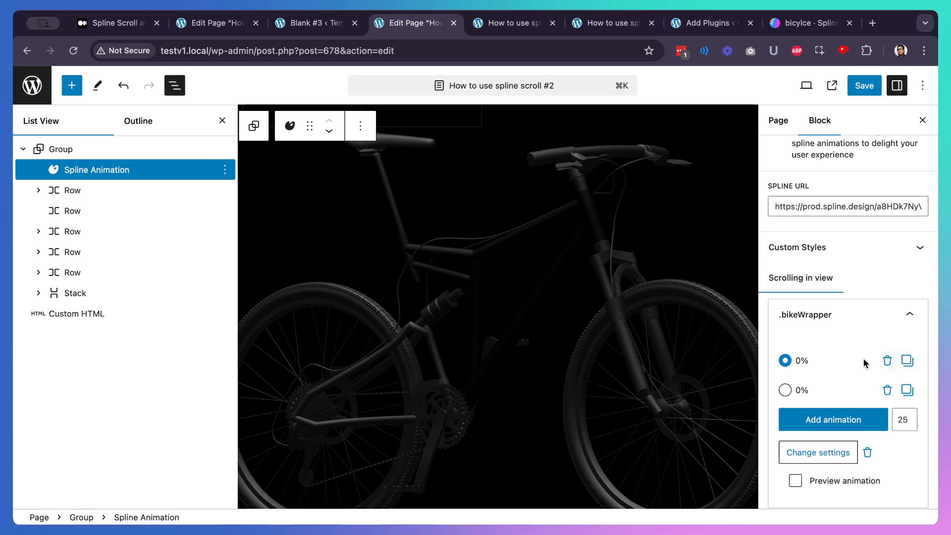
left_click(785, 390)
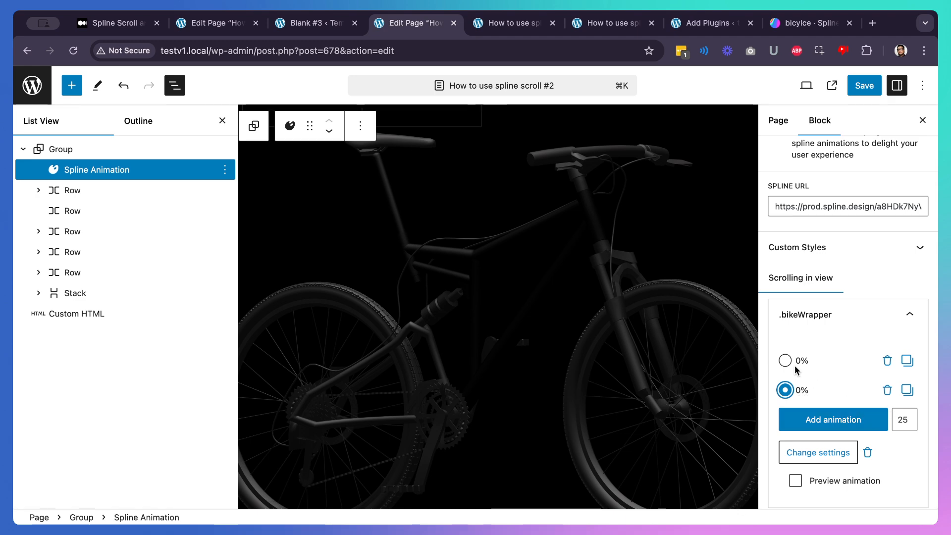
scroll(797, 371, "down", 10)
left_click(790, 379)
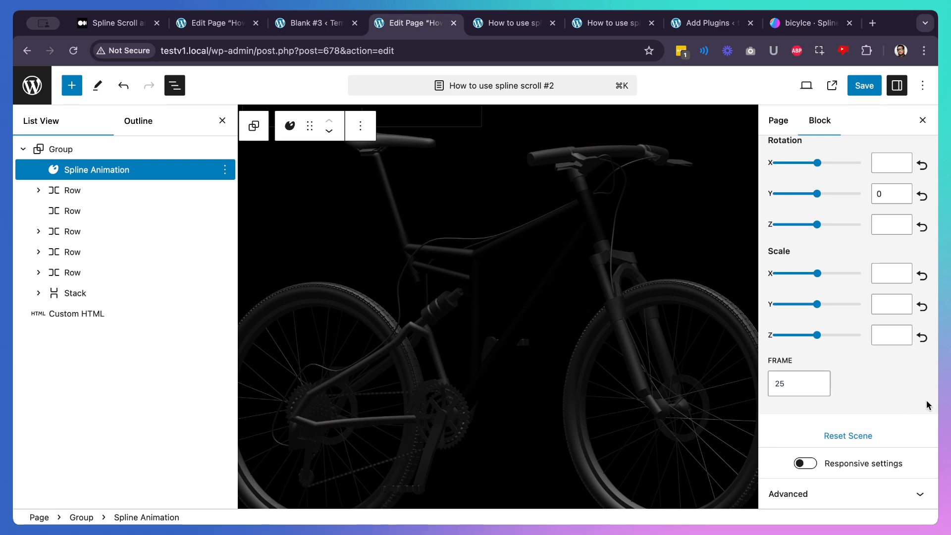
scroll(928, 405, "up", 10)
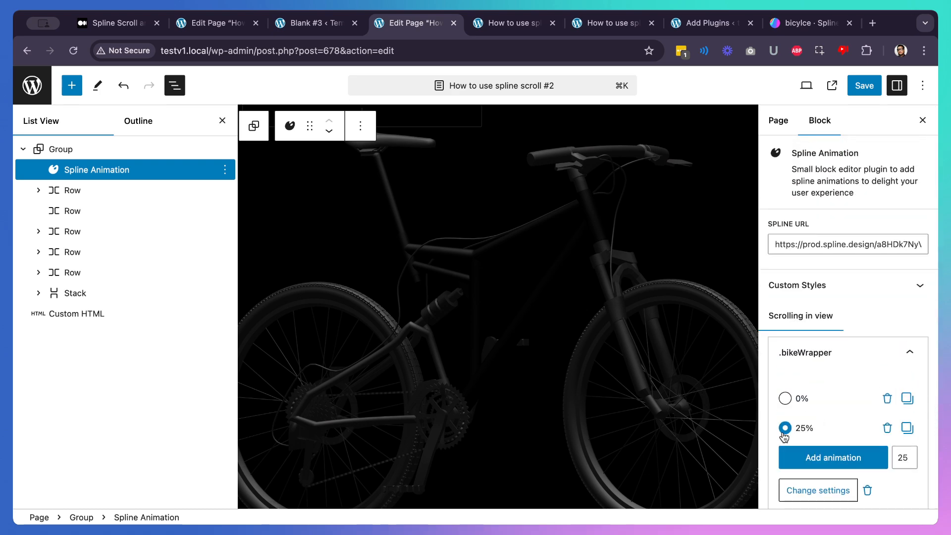
- Set the Y rotation of the bikewrapper object to 6.3 in the 25% animation
scroll(787, 429, "down", 10)
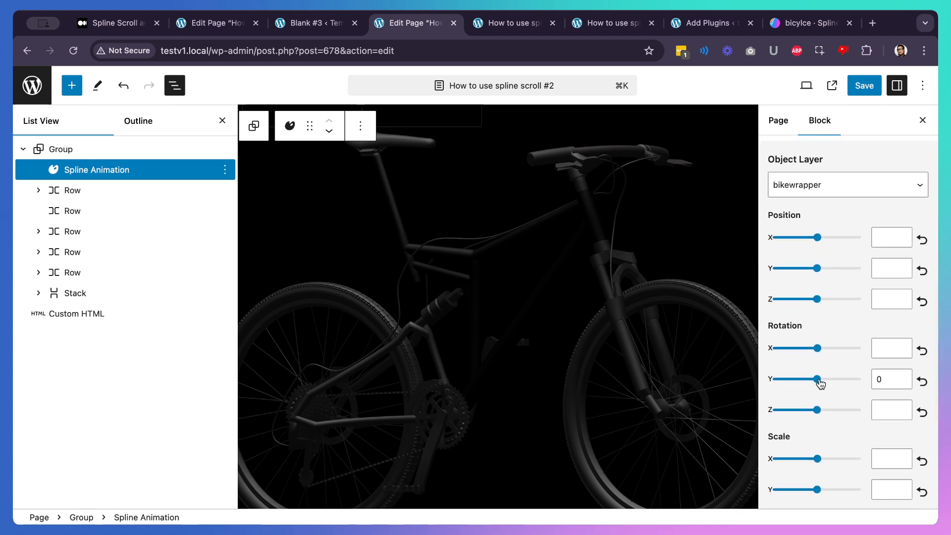
left_click_drag(820, 382, 872, 385)
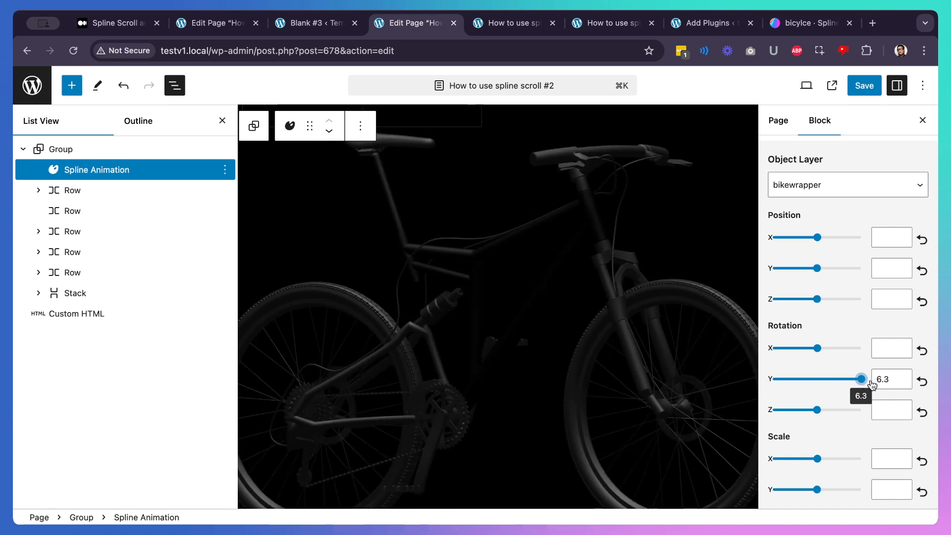
- Save the page and clear the bikewrapper's Y rotation value in the 0% animation
left_click(874, 94)
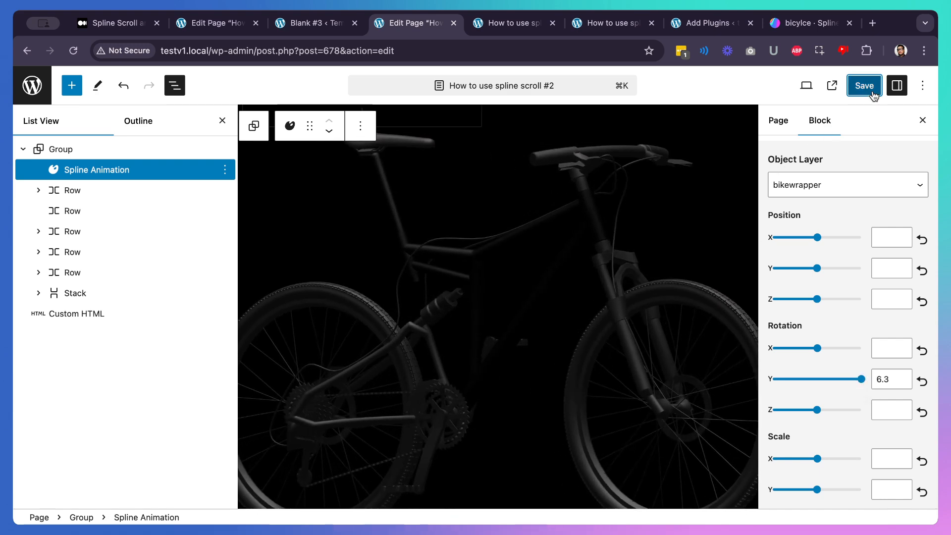
scroll(840, 397, "up", 5)
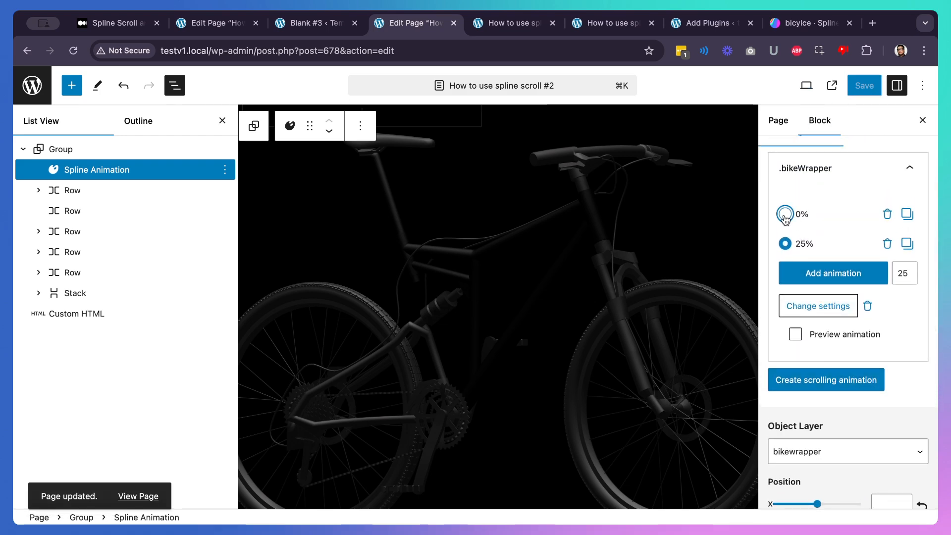
left_click(784, 215)
scroll(817, 314, "down", 7)
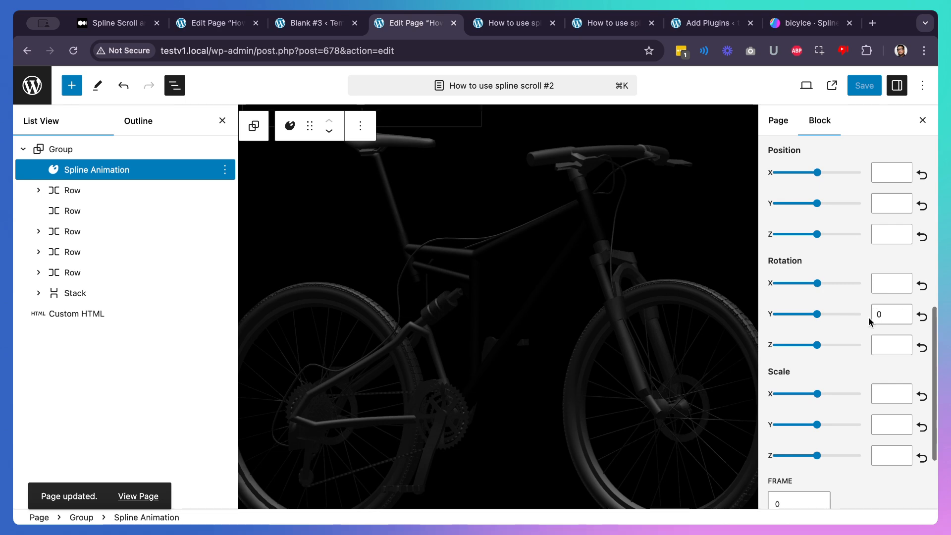
left_click(880, 312)
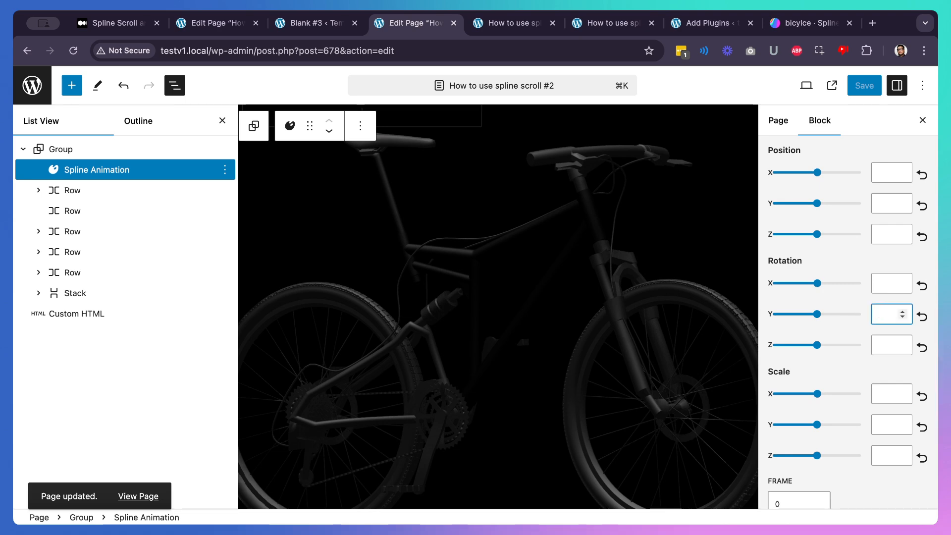
- View the published page and examine how the bike rotates around the Discover Your Adventure heading section during scrolling
scroll(877, 485, "up", 10)
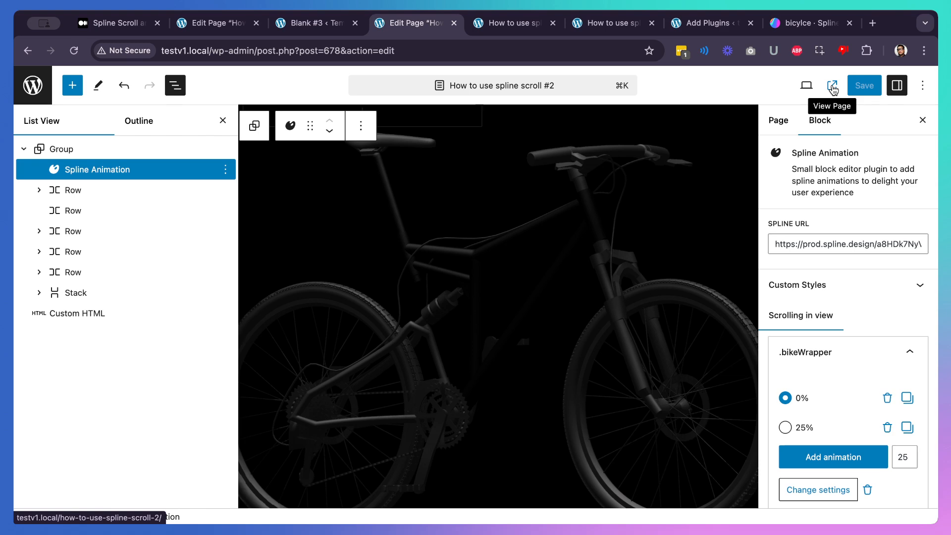
left_click(833, 89)
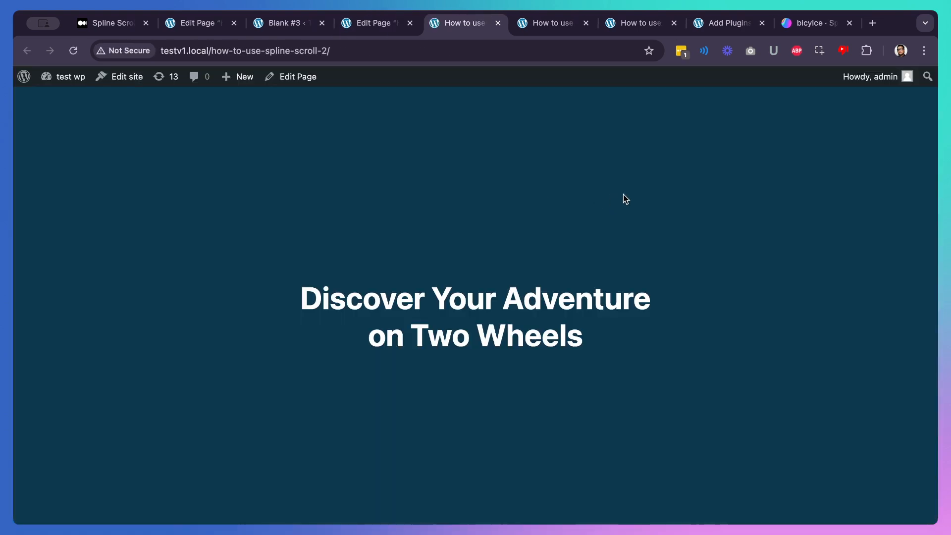
scroll(625, 198, "down", 5)
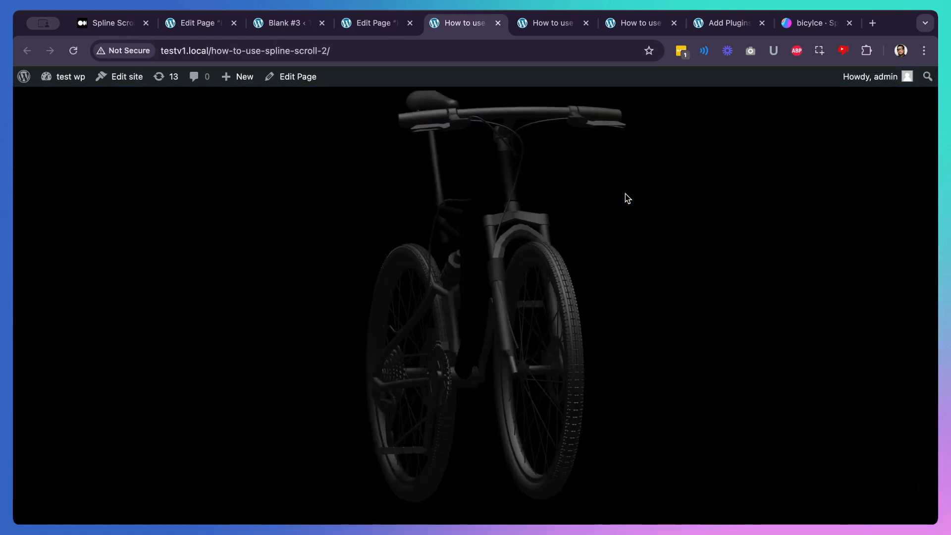
scroll(625, 194, "down", 3)
scroll(625, 194, "up", 10)
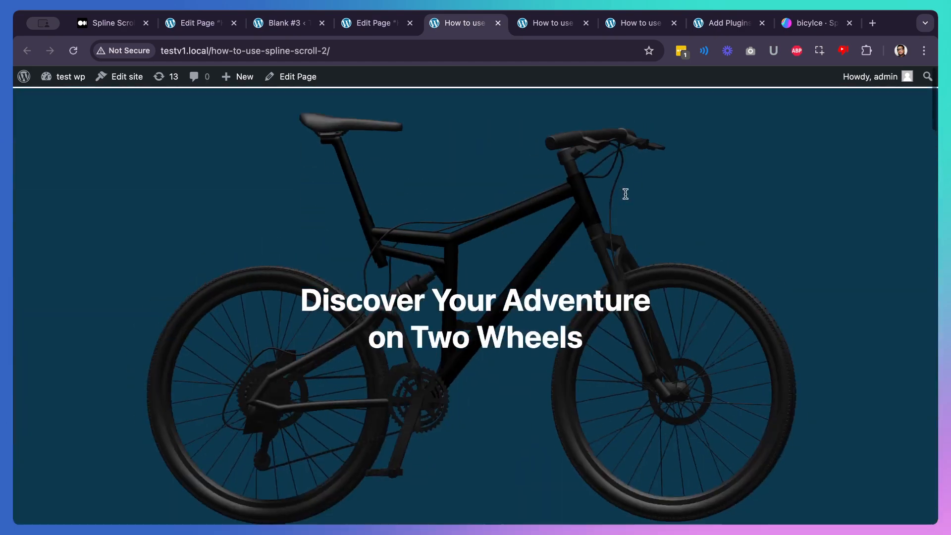
scroll(625, 194, "down", 8)
scroll(625, 198, "up", 10)
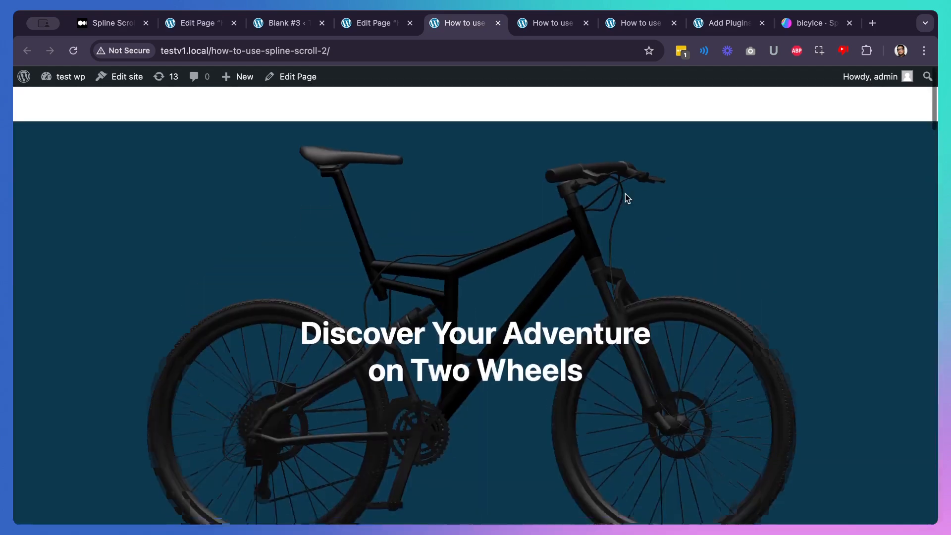
- Back in the page editor with the list view closed, duplicate the 25% animation of .bikeWrapper and set the copy's frame to 37
left_click(397, 28)
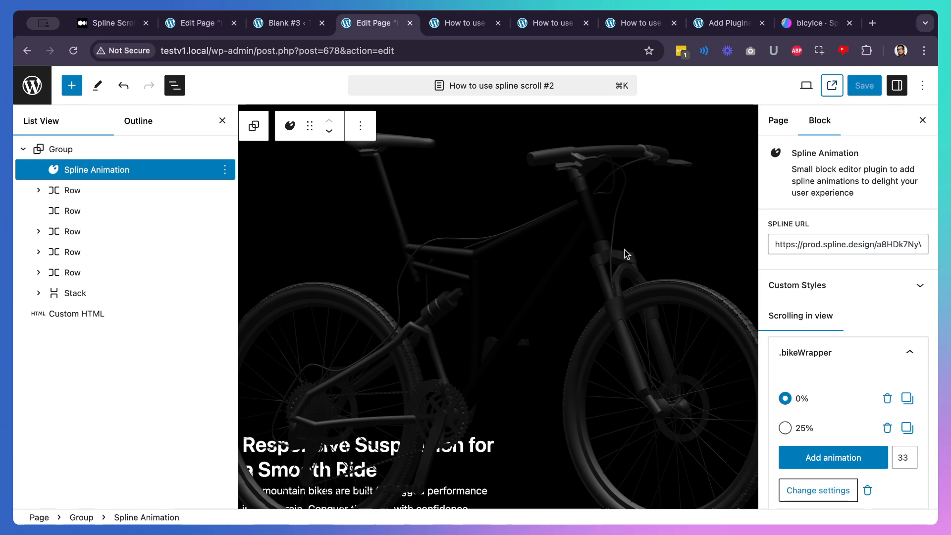
left_click(222, 120)
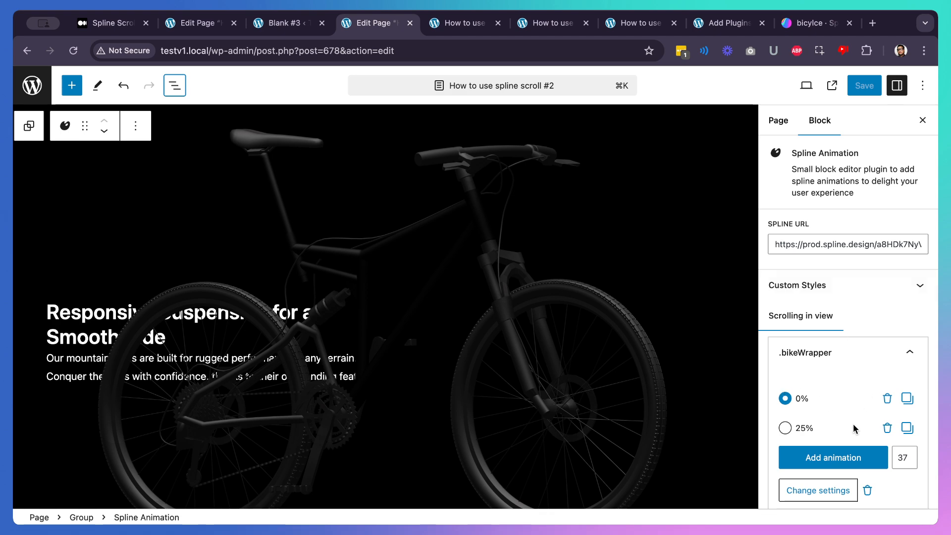
scroll(853, 429, "down", 1)
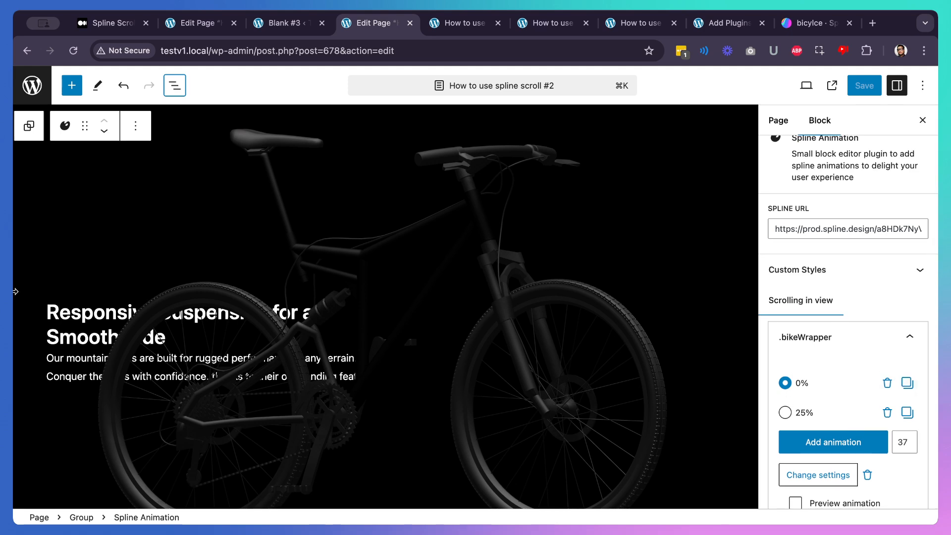
scroll(798, 373, "down", 3)
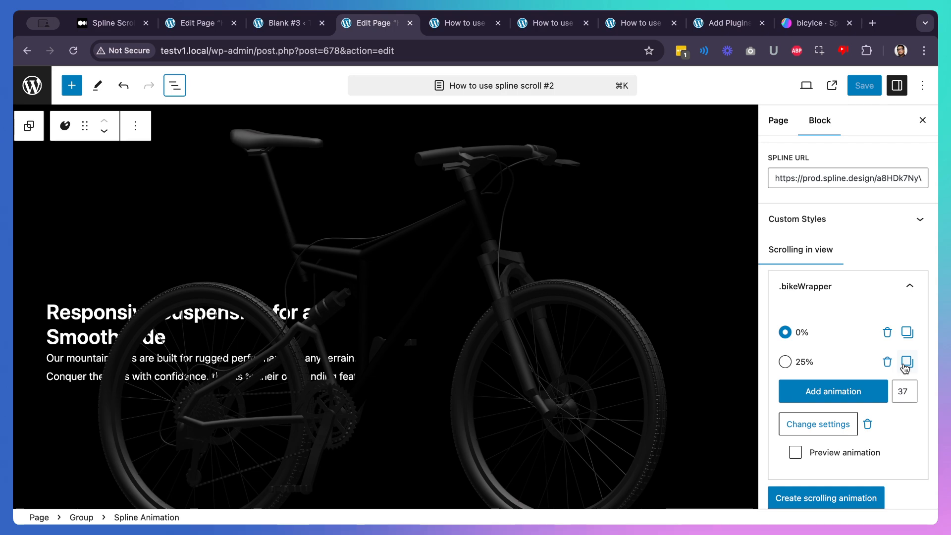
left_click(906, 362)
left_click(785, 391)
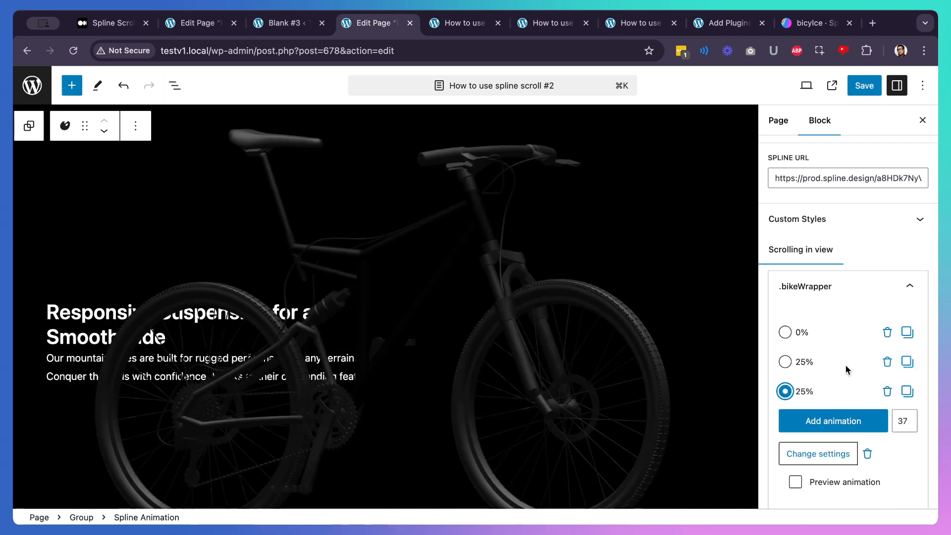
scroll(845, 364, "down", 10)
left_click(784, 383)
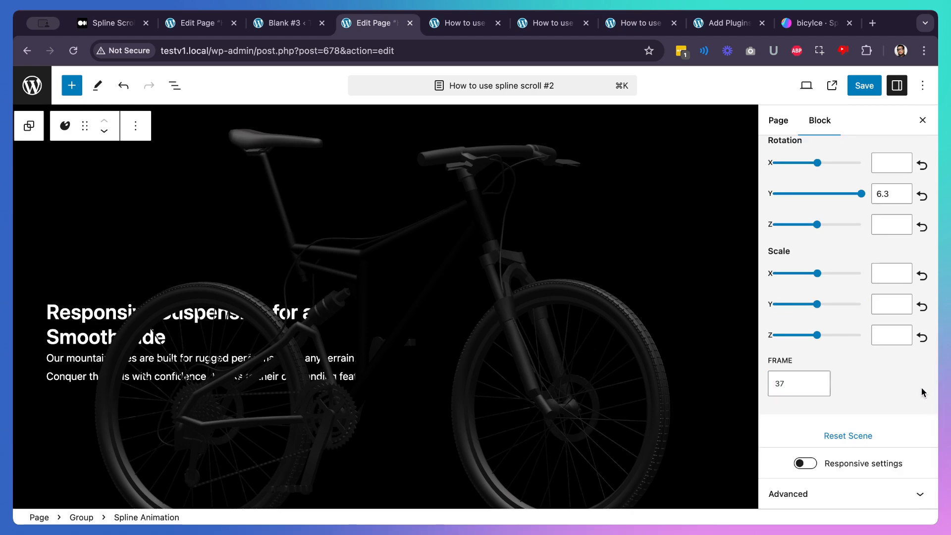
- Set the bikewrapper's X, Y and Z scale to 0.5 in the 37% animation
scroll(922, 392, "up", 8)
scroll(922, 392, "down", 4)
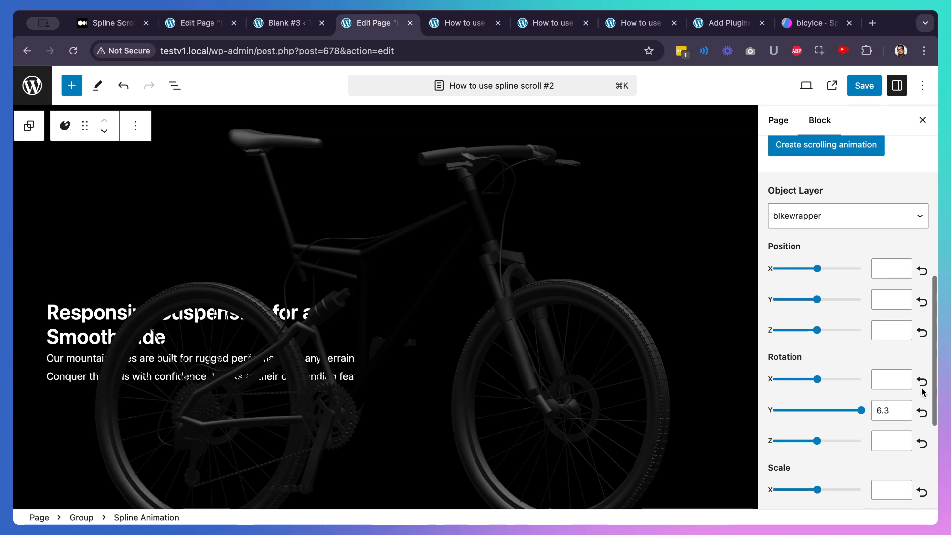
scroll(895, 347, "down", 5)
left_click(893, 350)
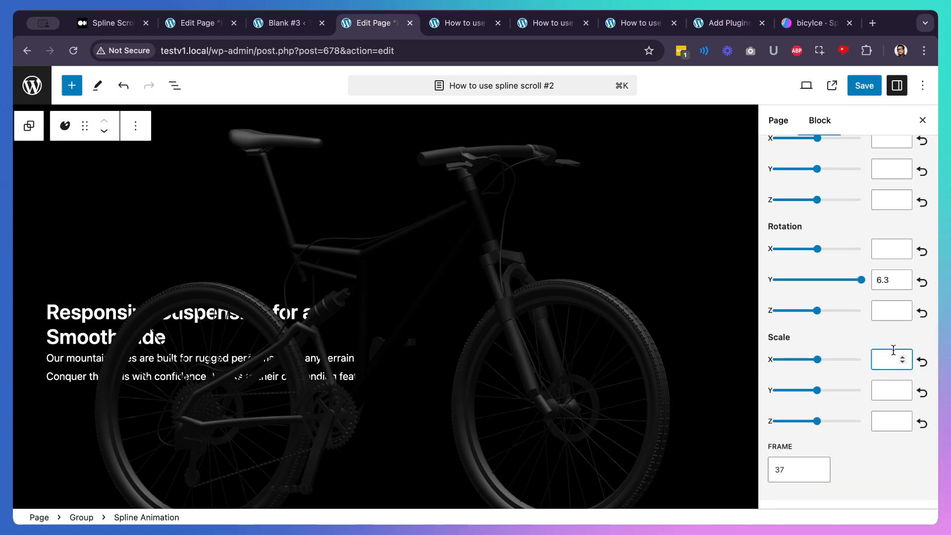
type("0.5")
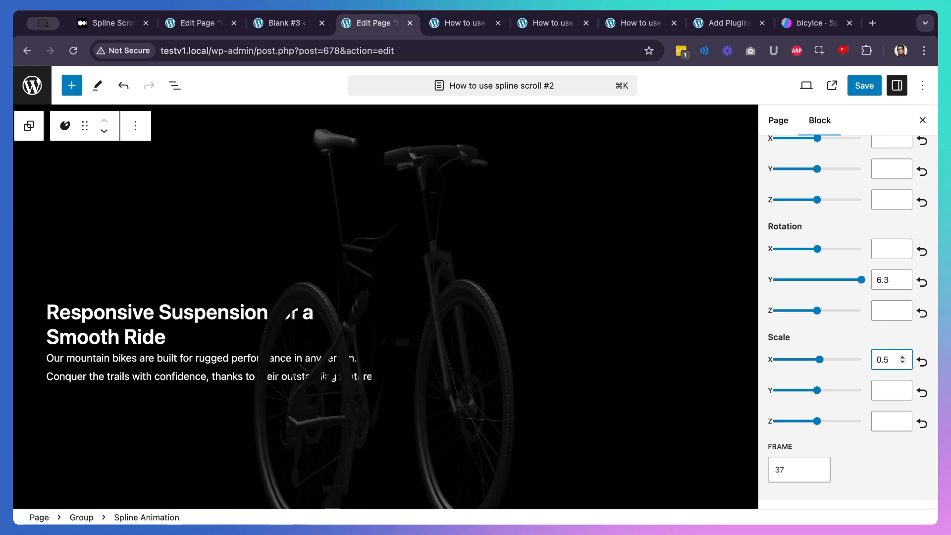
left_click(817, 390)
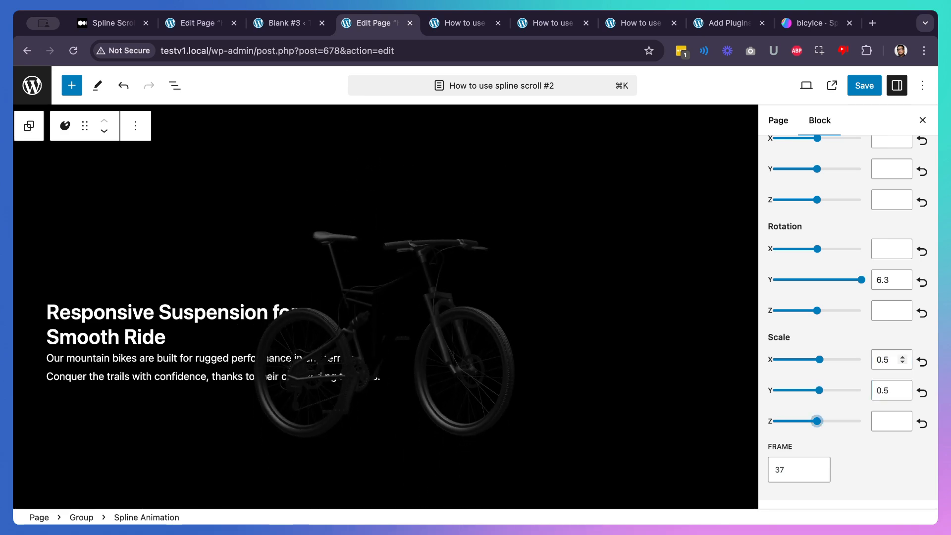
type("0.5")
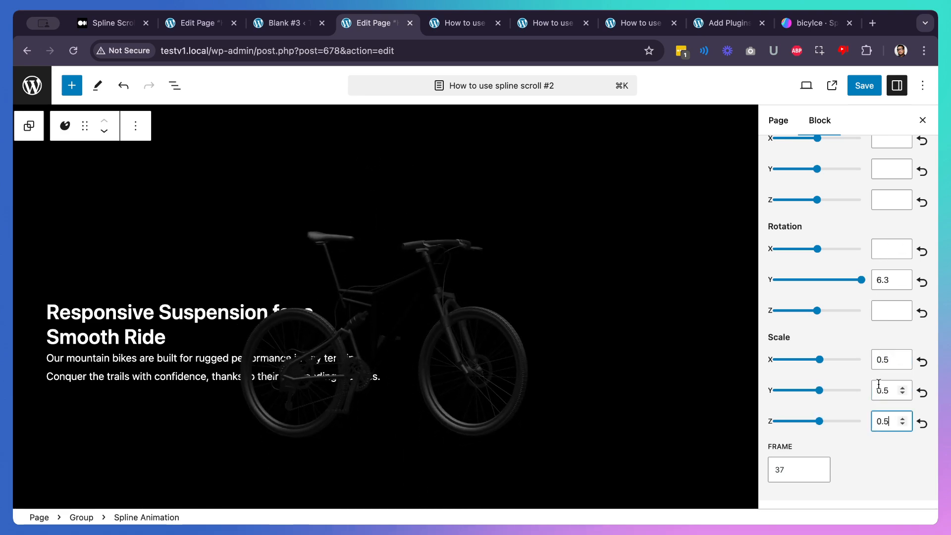
- Increase the bikewrapper's X, Y and Z scale to 0.8 in the 37% animation
key("BackSpace")
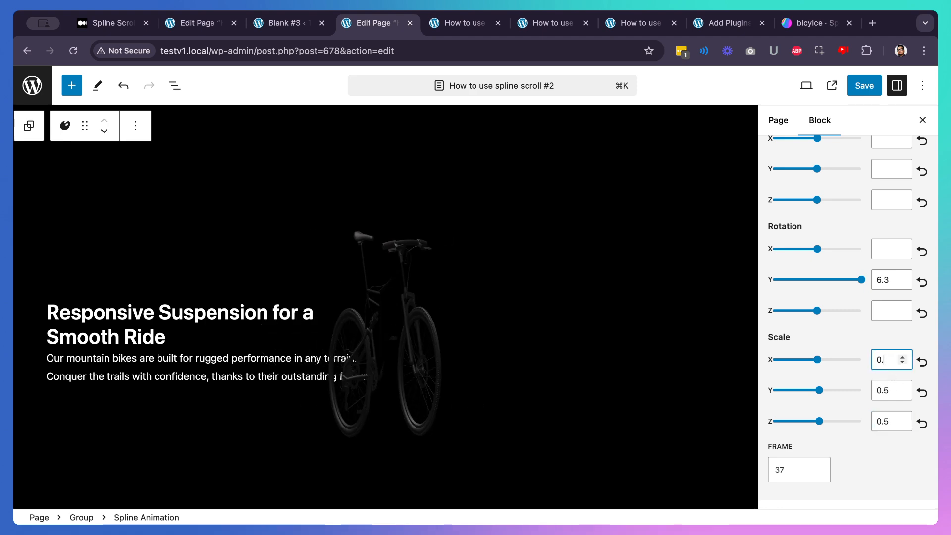
type("9")
key("BackSpace")
type("8")
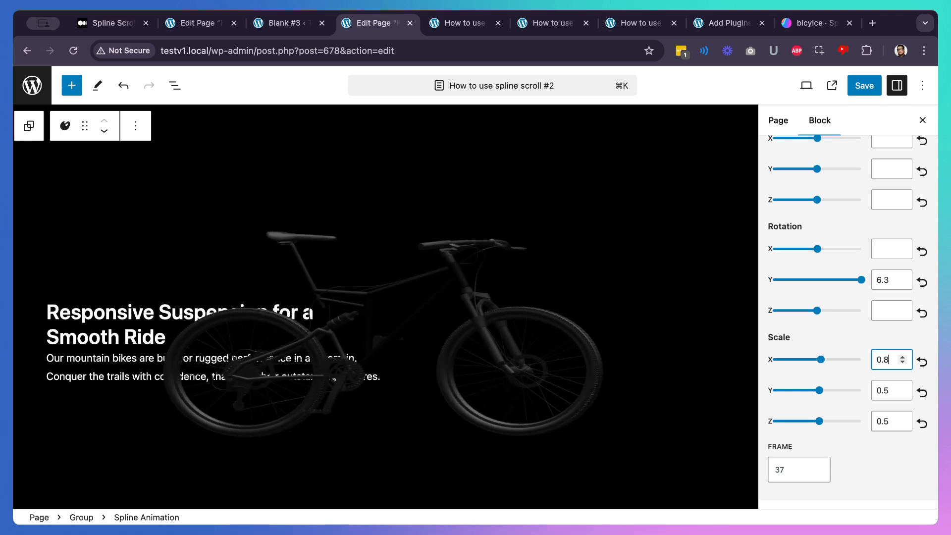
key("Tab")
key("Tab")
type("0.8")
key("Tab")
key("Tab")
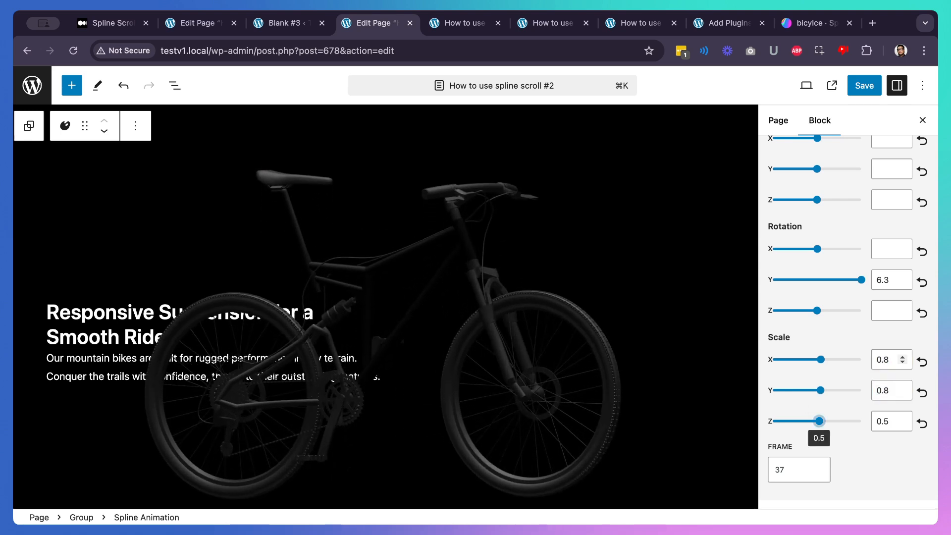
key("Tab")
type("0.8")
- Position the bikewrapper beside the Responsive Suspension text in the 37% animation, with X at 43.26 and Y at 0
scroll(872, 278, "up", 4)
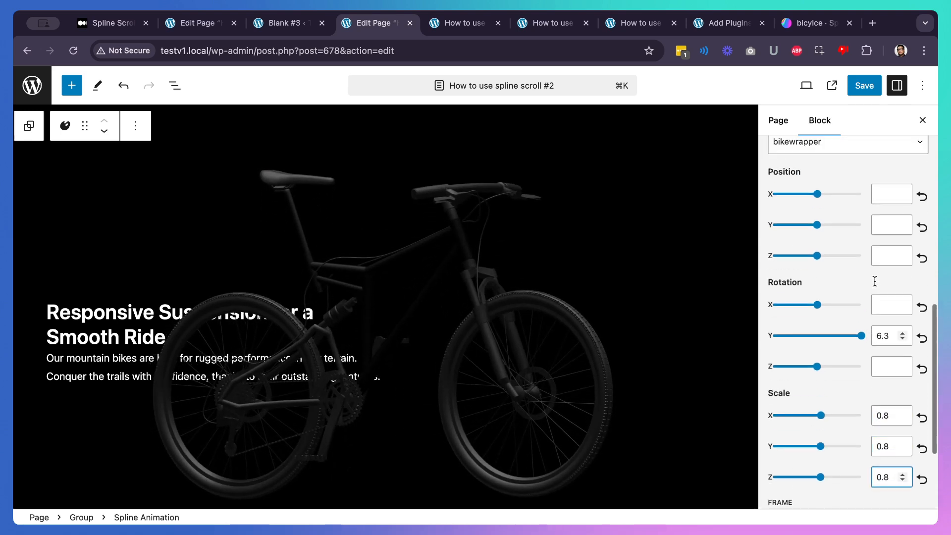
scroll(875, 285, "up", 1)
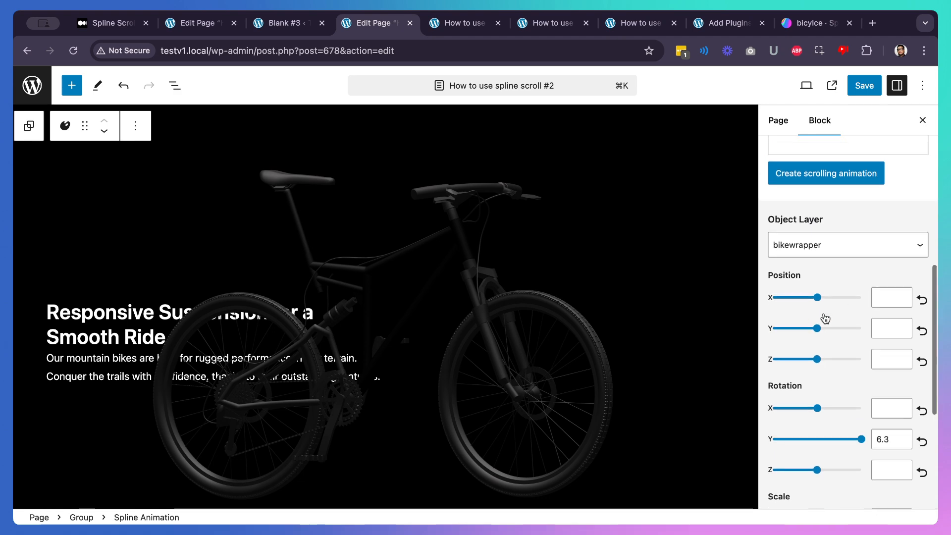
scroll(823, 319, "up", 1)
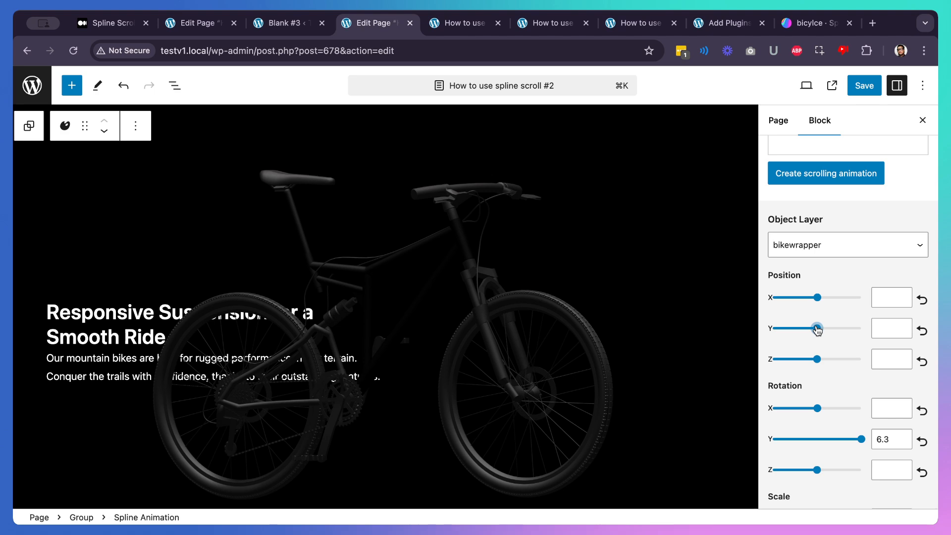
left_click_drag(818, 330, 818, 329)
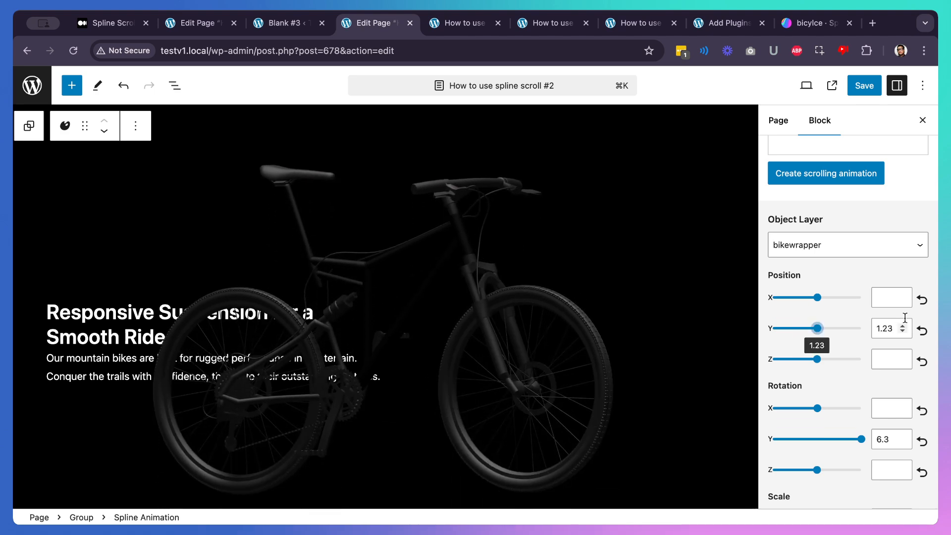
double_click(887, 327)
type("0")
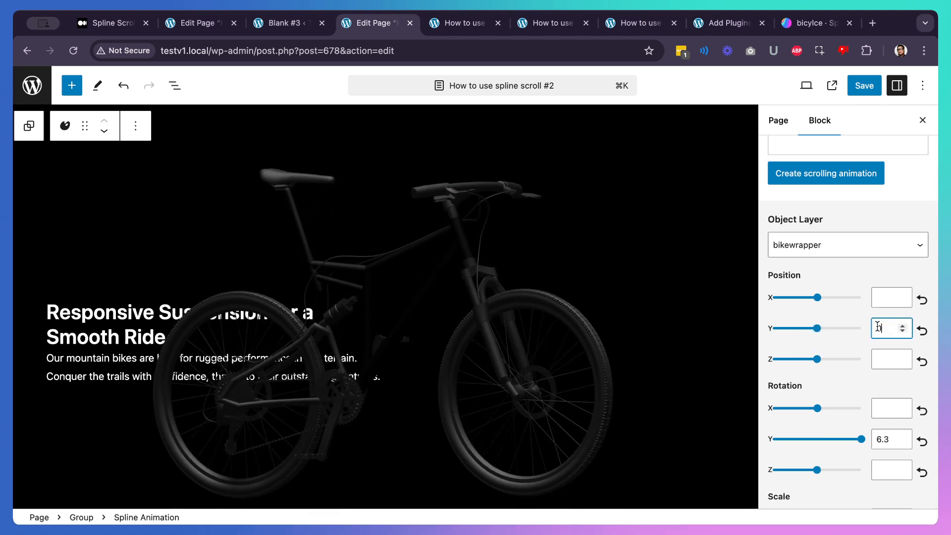
left_click(823, 298)
left_click_drag(823, 299, 819, 301)
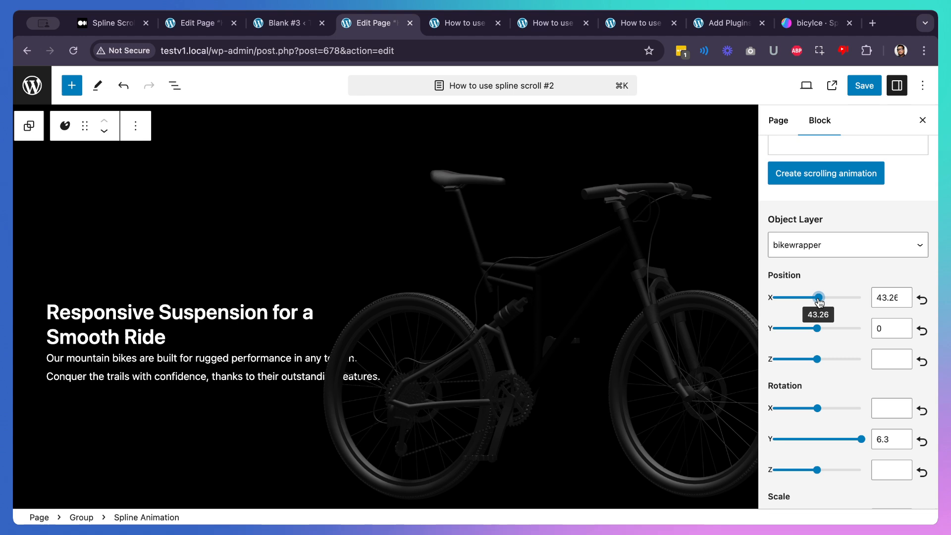
- Reduce the bikewrapper's X scale to 0.6 in the 37% animation
scroll(818, 382, "down", 1)
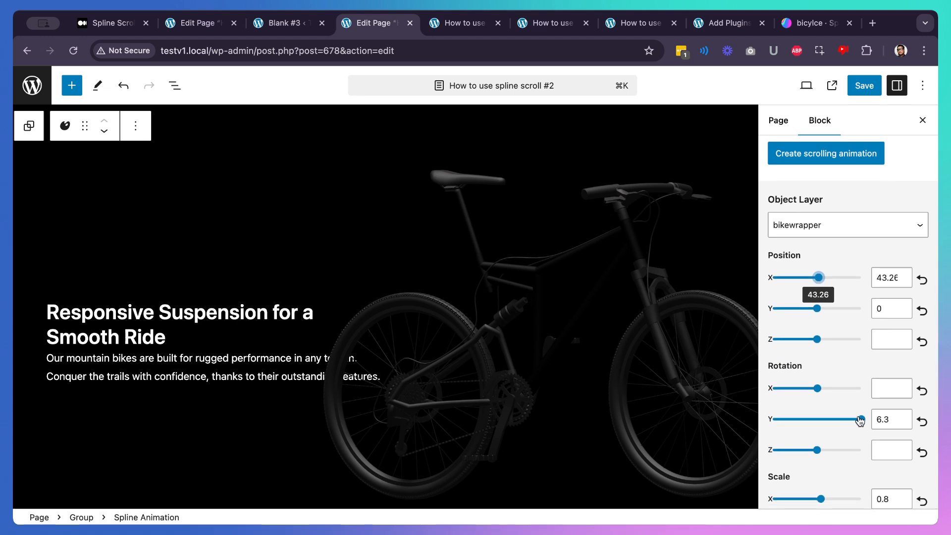
scroll(877, 476, "down", 3)
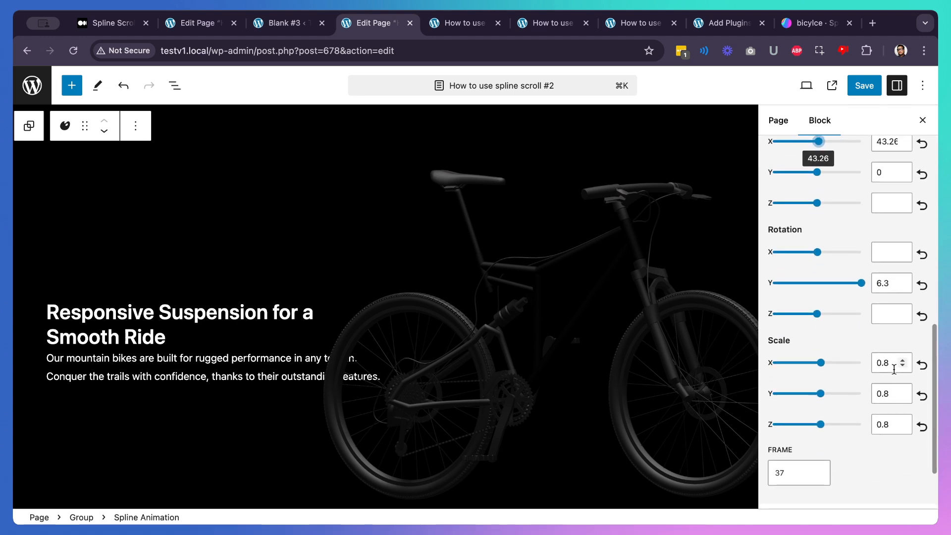
left_click(888, 363)
key("BackSpace")
type("5")
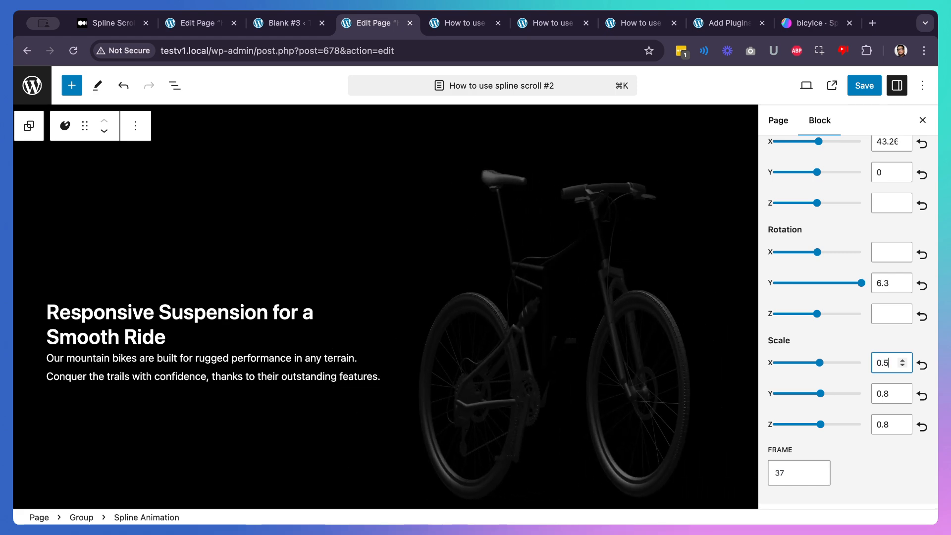
key("BackSpace")
type("6")
key("super+a")
key("Tab")
key("Tab")
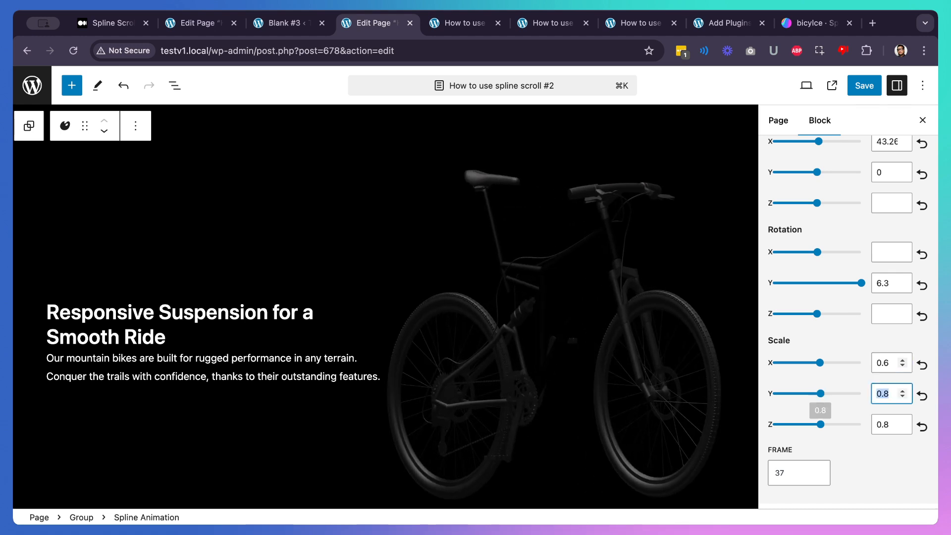
- Try a Y and Z scale of 0.5 for the bikewrapper in the 37% animation
type("0.5")
key("Tab")
key("Tab")
type("0.5")
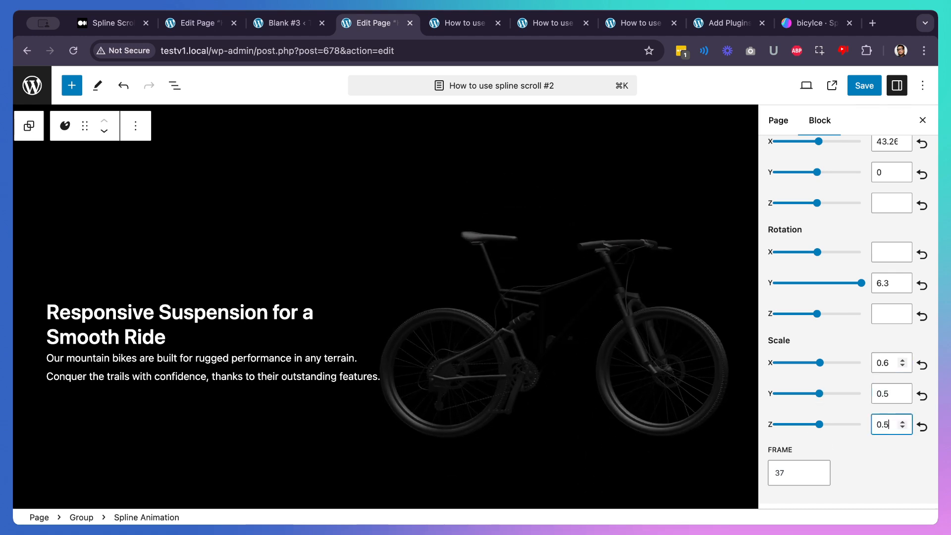
- Set the bikewrapper's Y and Z scale to 0.6 in the 37% animation and save the page
key("BackSpace")
type("6")
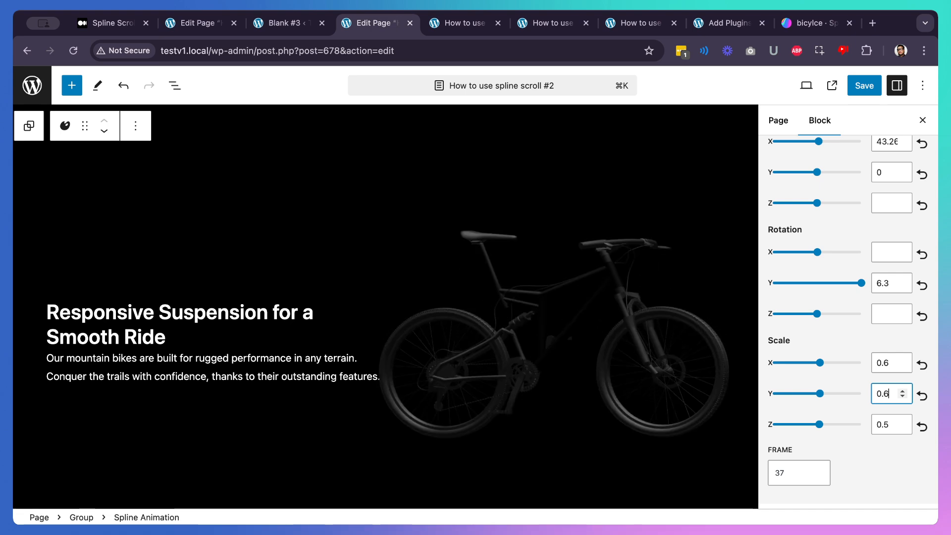
key("super+a")
key("Tab")
key("Tab")
type("0.6")
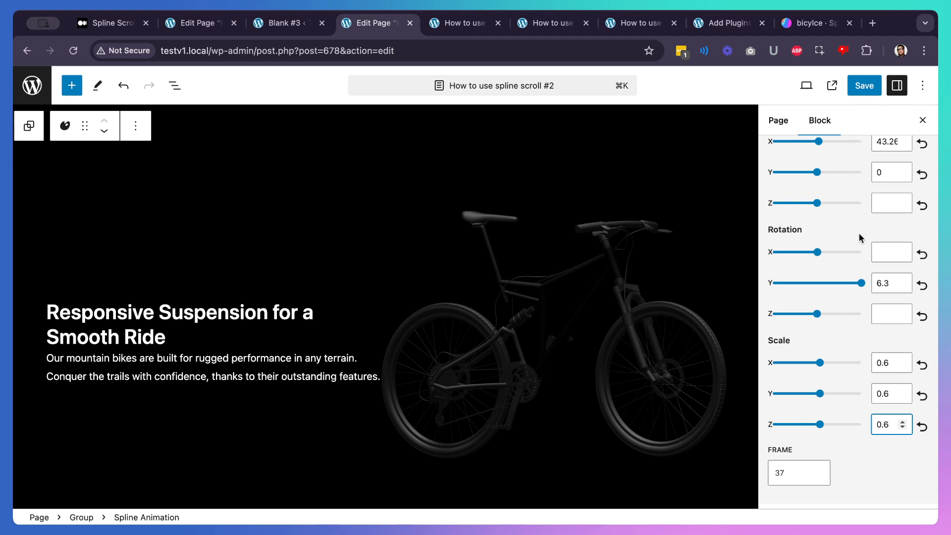
left_click(858, 91)
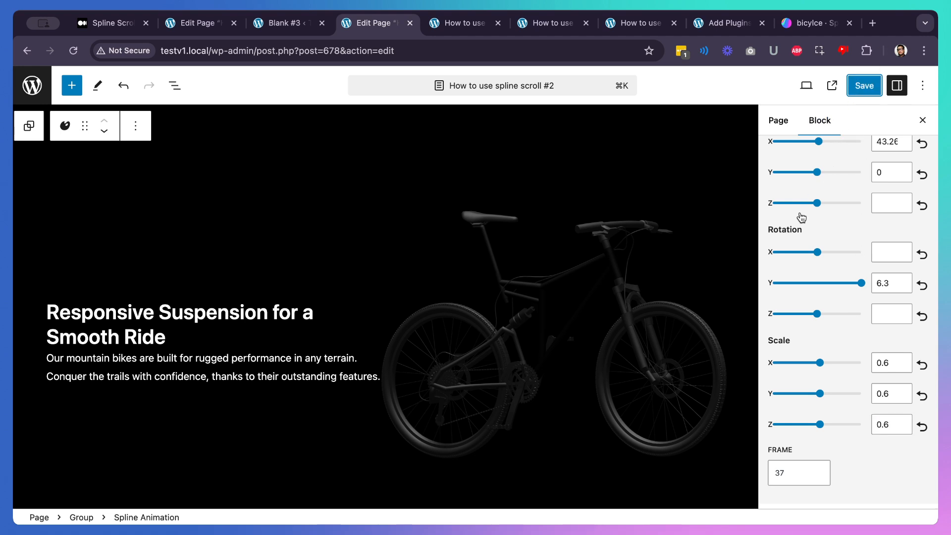
- Select the 25% animation of .bikeWrapper and set the bikewrapper's X position to 0
scroll(842, 236, "up", 10)
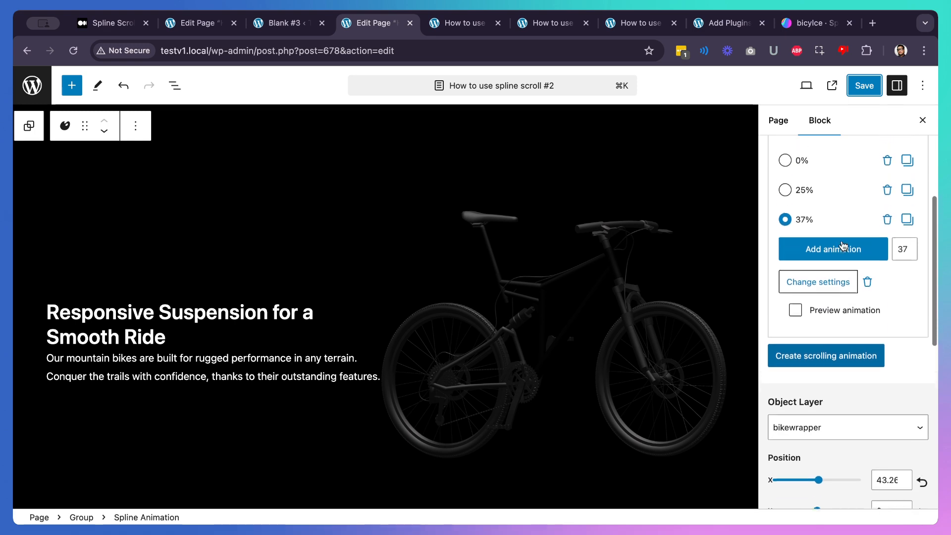
scroll(842, 246, "down", 5)
scroll(842, 246, "up", 2)
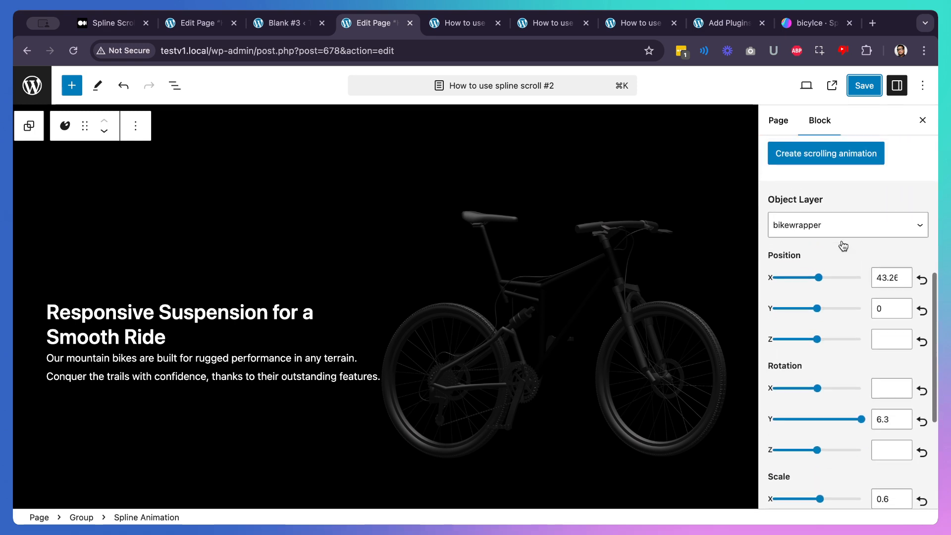
scroll(842, 247, "up", 5)
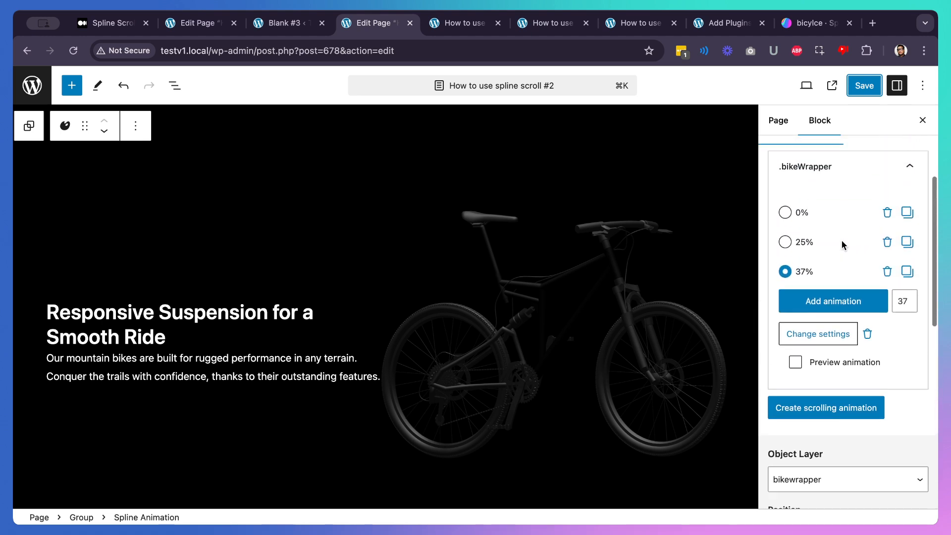
scroll(842, 245, "down", 3)
scroll(842, 244, "down", 1)
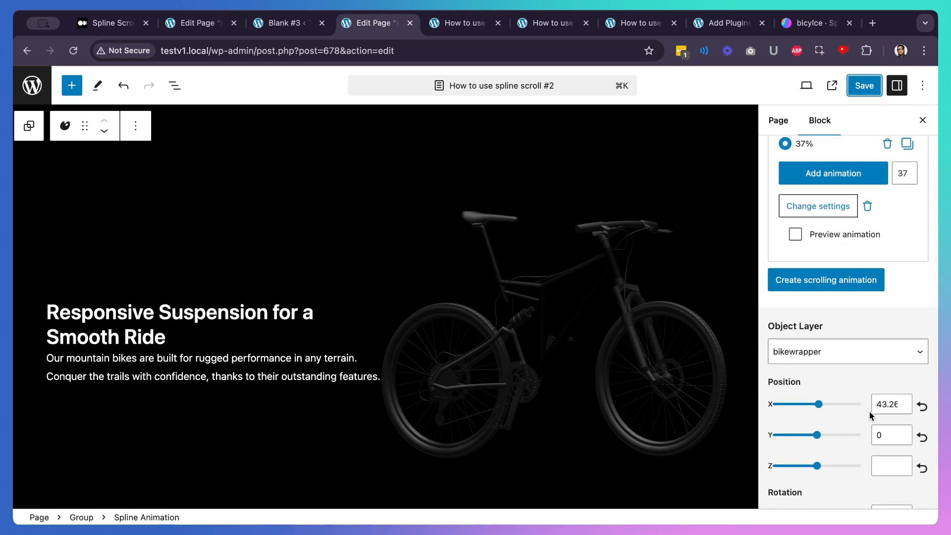
scroll(861, 419, "up", 5)
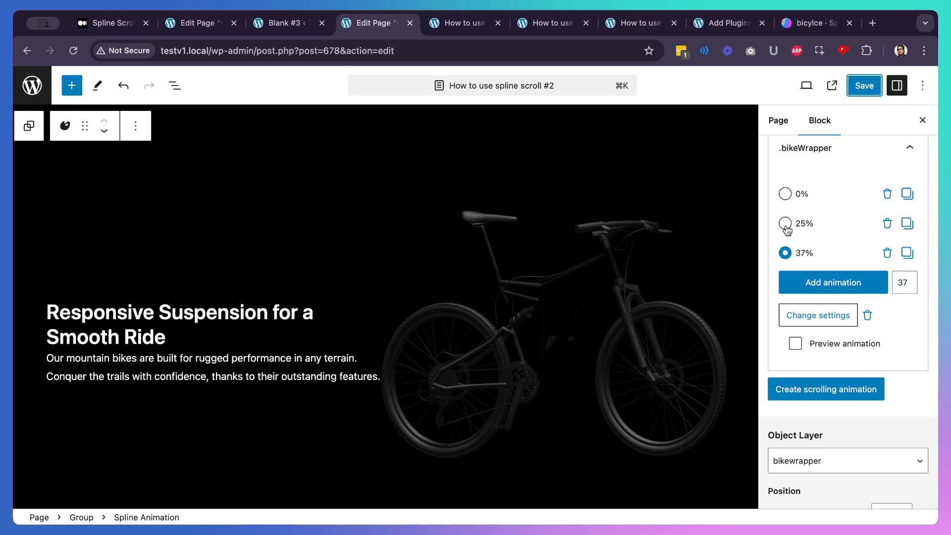
left_click(785, 225)
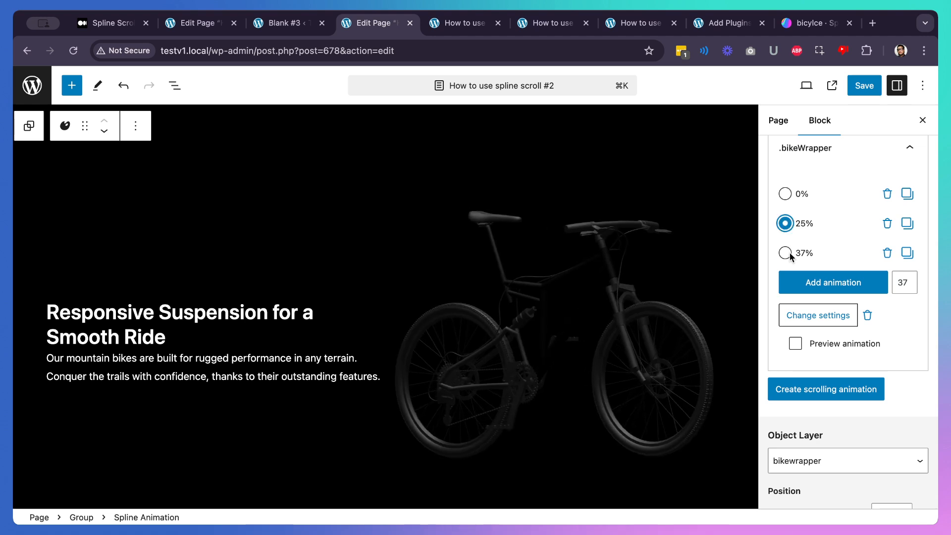
scroll(807, 303, "down", 5)
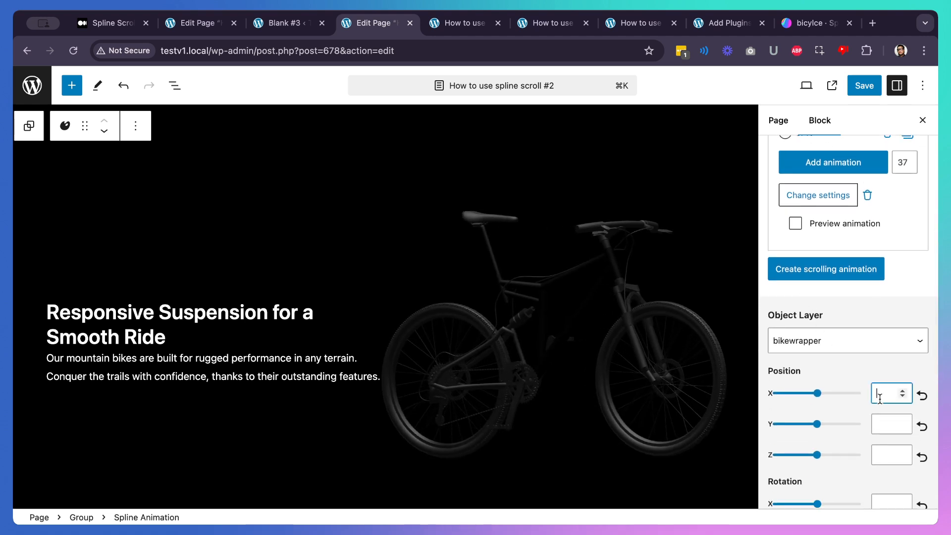
type("0")
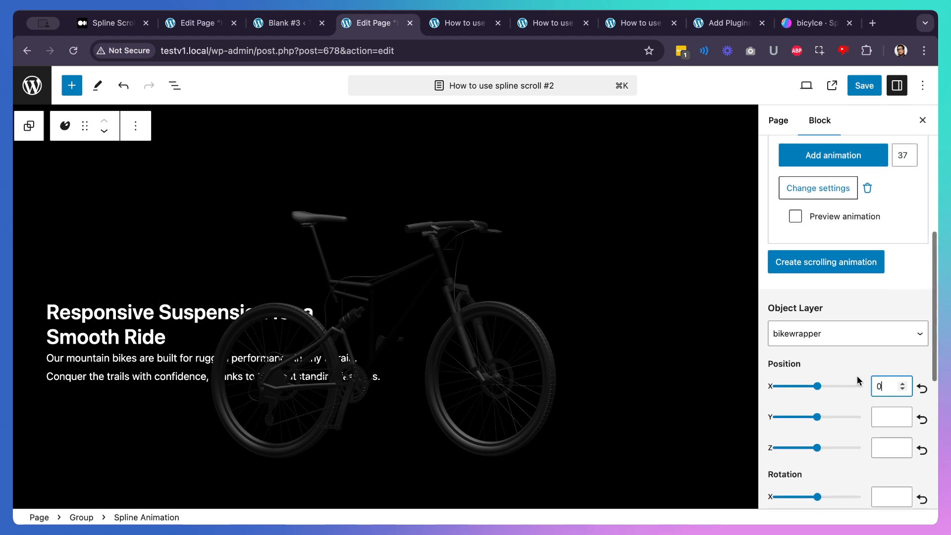
- Switch to the 37% animation and review the bikewrapper's settings and pose against the 25% animation
scroll(860, 375, "up", 4)
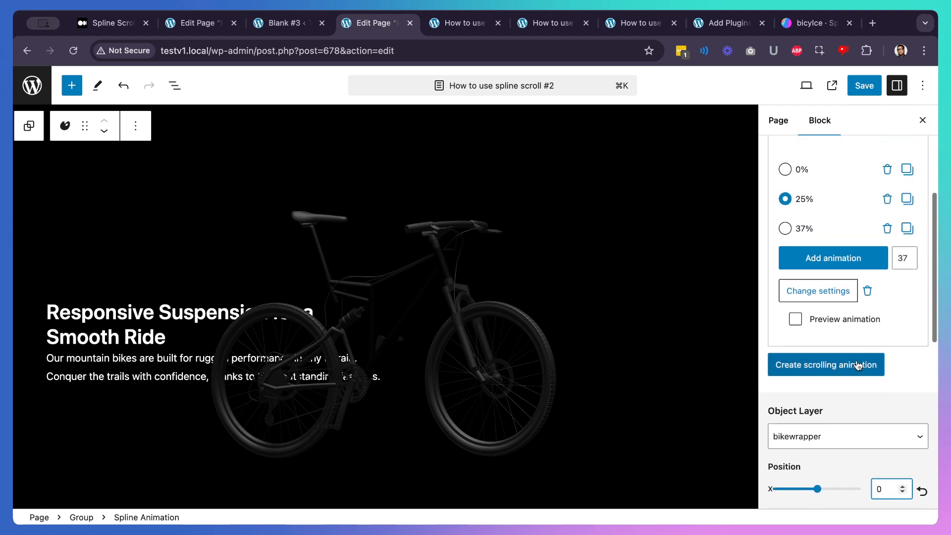
left_click(785, 228)
scroll(821, 244, "down", 3)
scroll(821, 242, "up", 2)
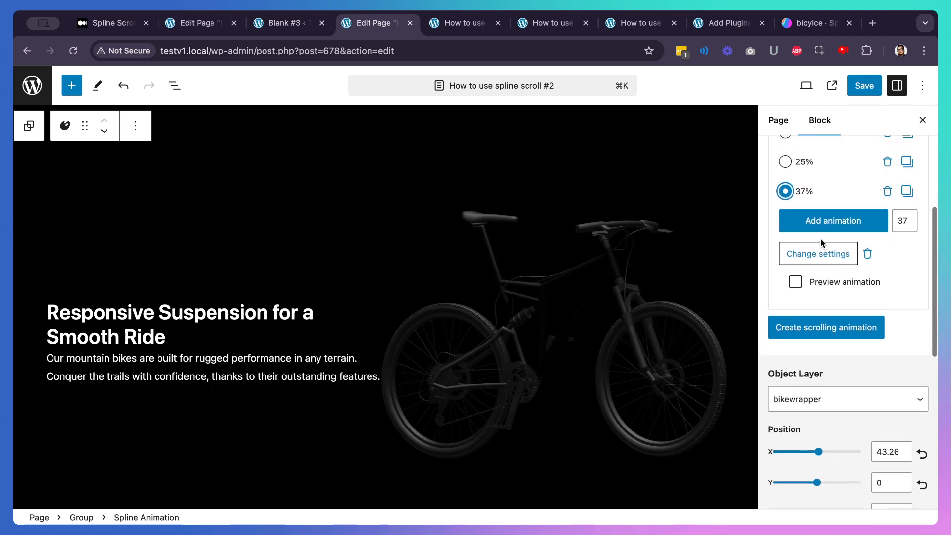
scroll(812, 233, "up", 2)
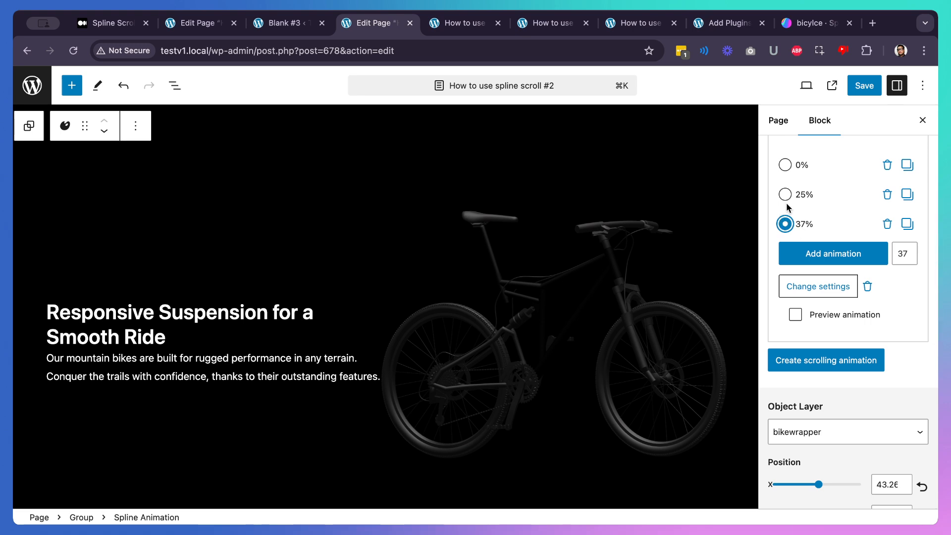
scroll(827, 272, "down", 4)
scroll(826, 270, "up", 2)
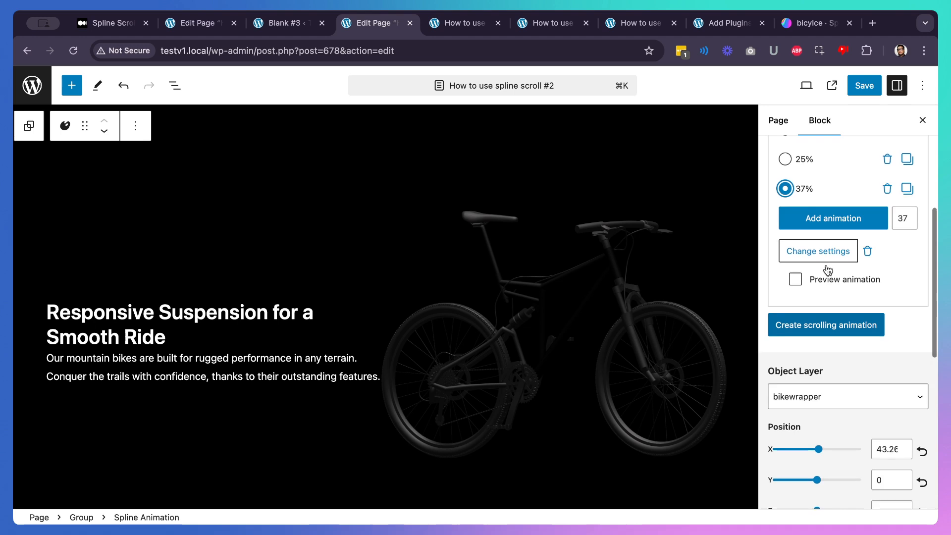
scroll(828, 269, "down", 1)
scroll(827, 270, "up", 3)
scroll(828, 270, "down", 15)
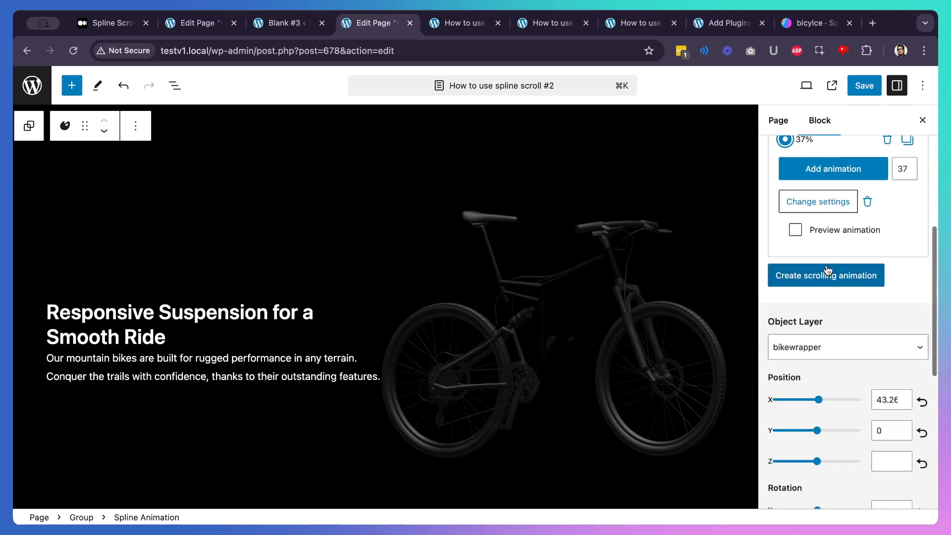
scroll(828, 270, "up", 10)
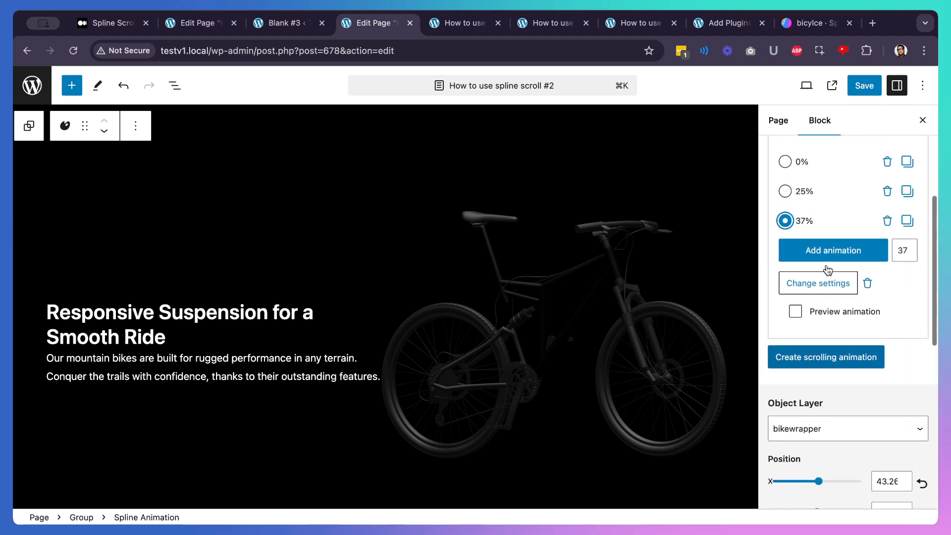
- In the 25% animation, set the bikewrapper's scale to X 1, Y 1 and Z 2
left_click(792, 235)
scroll(891, 366, "down", 10)
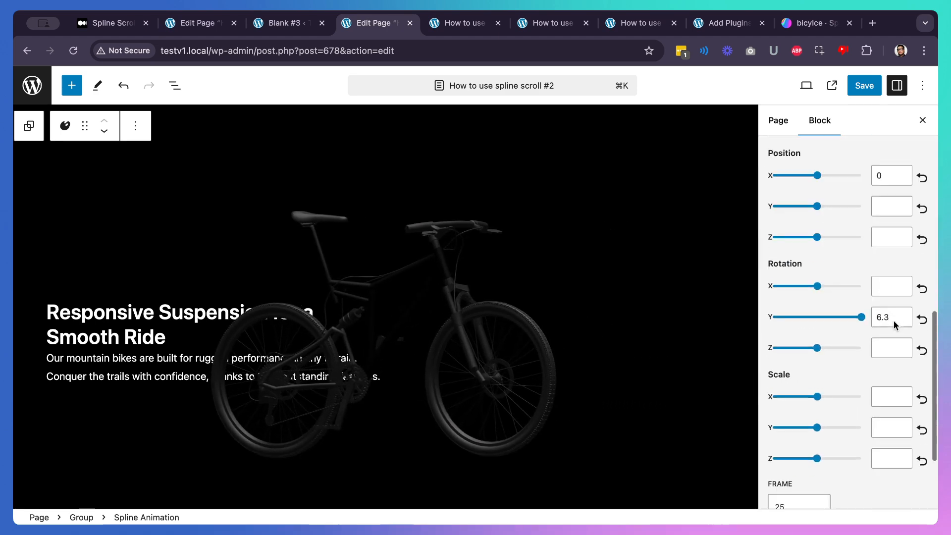
left_click(884, 380)
type("1")
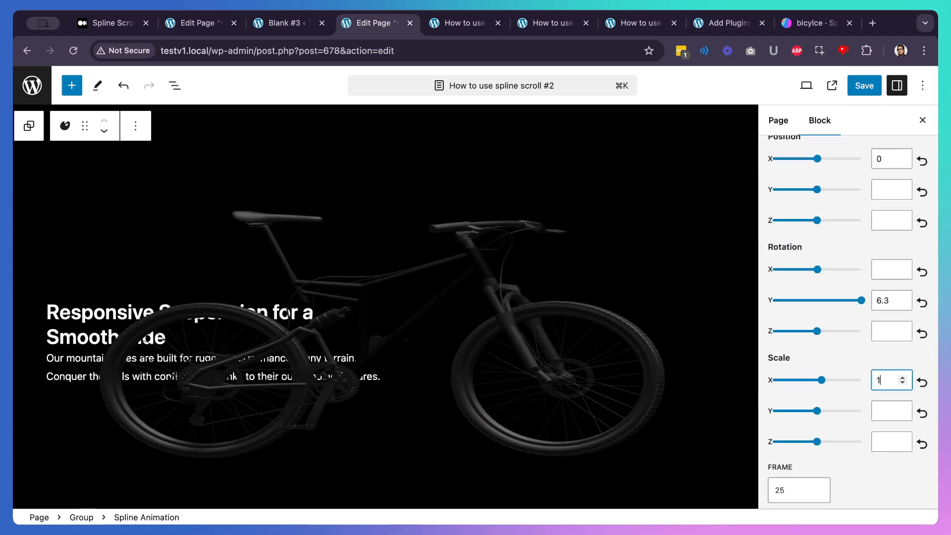
key("Tab")
type("12")
key("BackSpace")
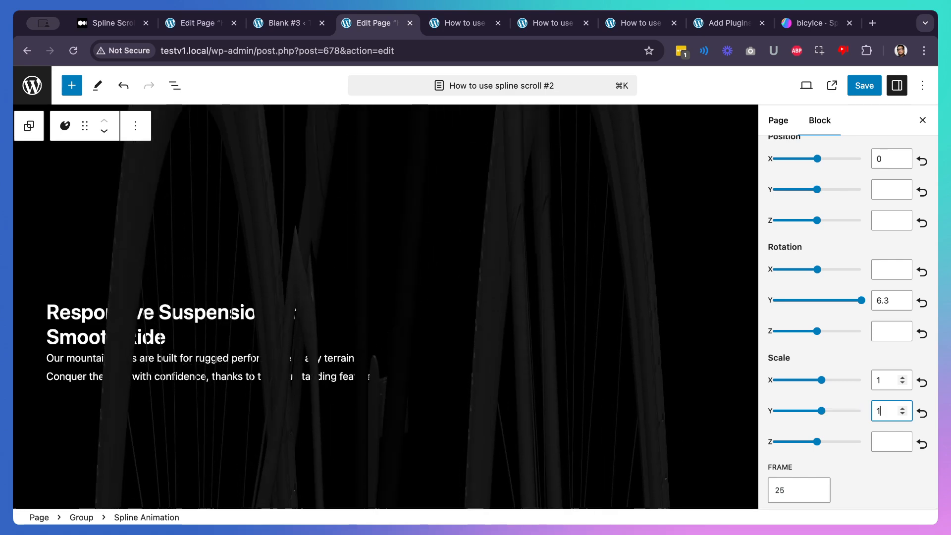
key("Tab")
type("2")
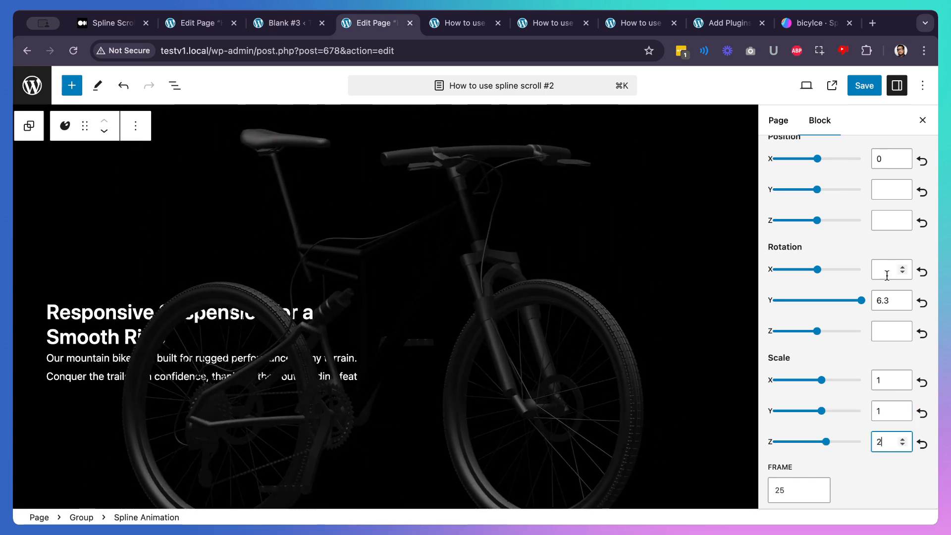
- Return to the 37% animation of .bikeWrapper and save the page
key("Return")
left_click(785, 433)
scroll(818, 357, "down", 1)
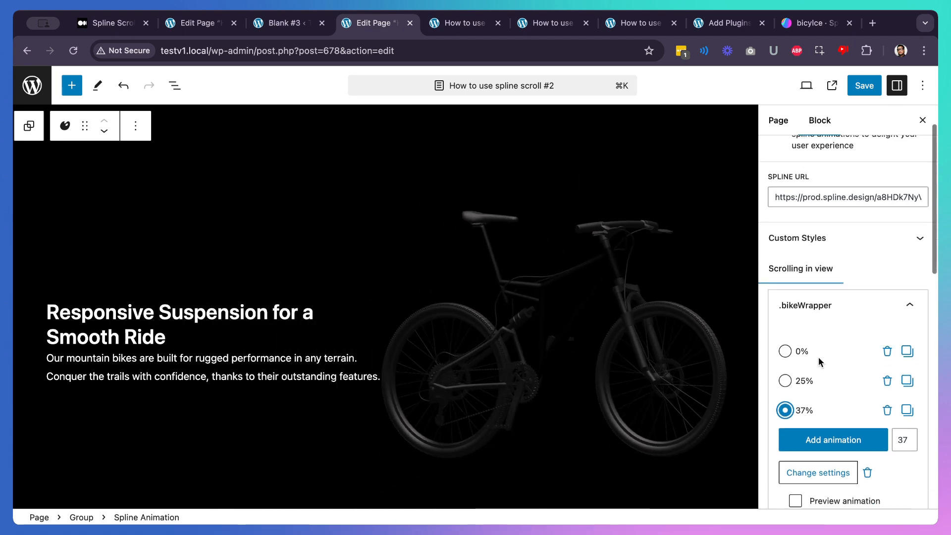
scroll(818, 356, "down", 3)
key("super+s")
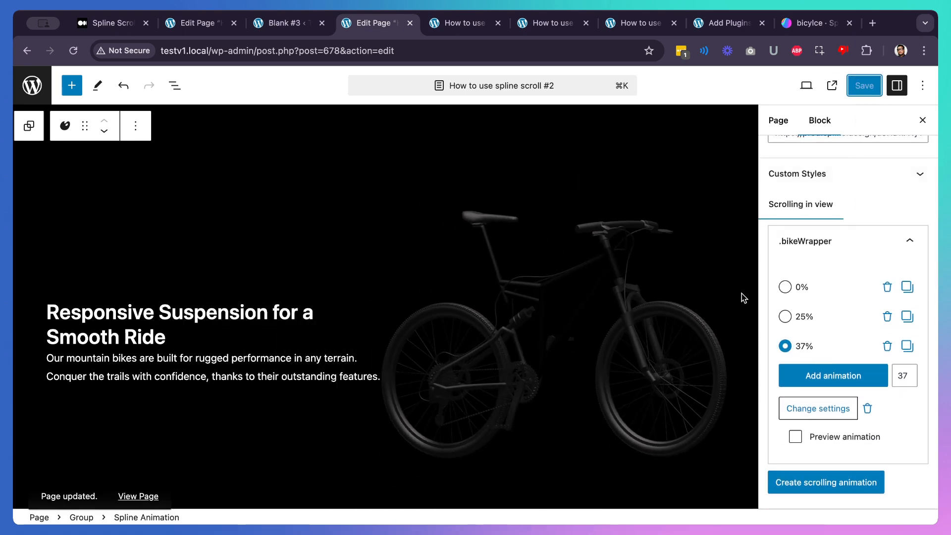
- At the Durable All-Terrain Tires section, duplicate the 37% animation of .bikeWrapper and set the copy's frame to 50
scroll(657, 213, "down", 4)
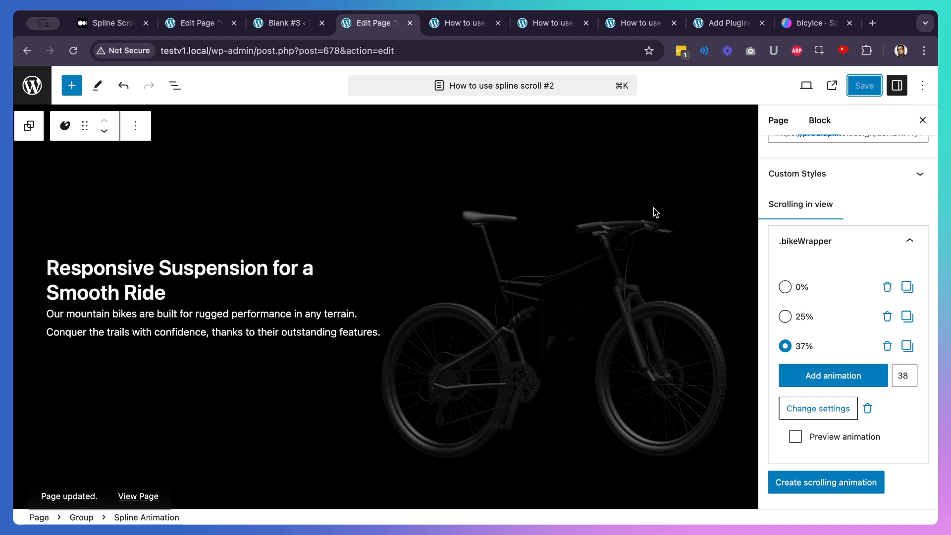
scroll(649, 194, "down", 5)
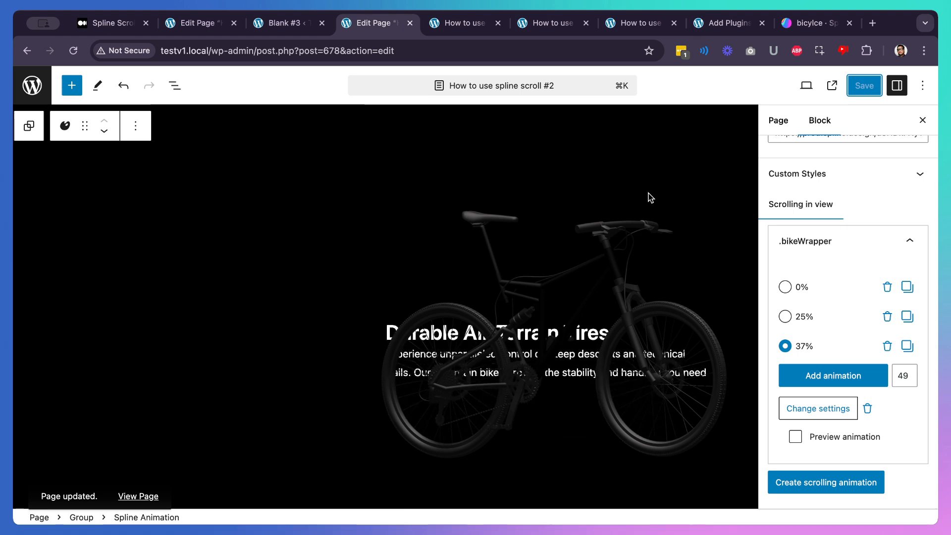
scroll(856, 278, "down", 2)
scroll(856, 277, "down", 3)
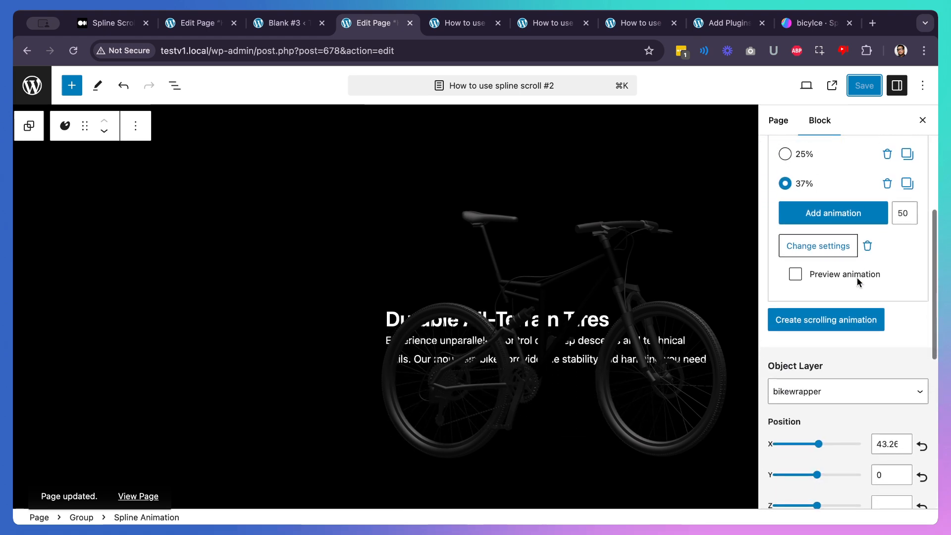
scroll(857, 277, "up", 1)
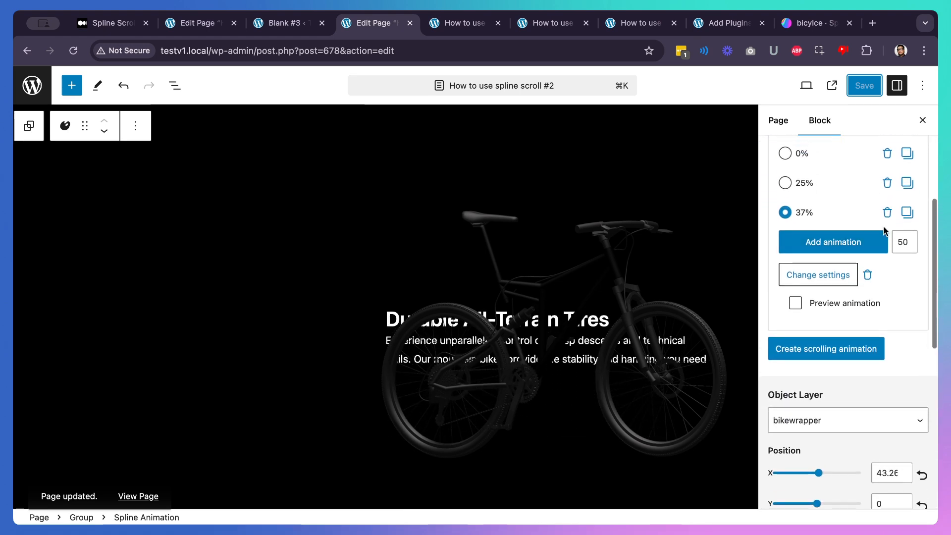
left_click(908, 213)
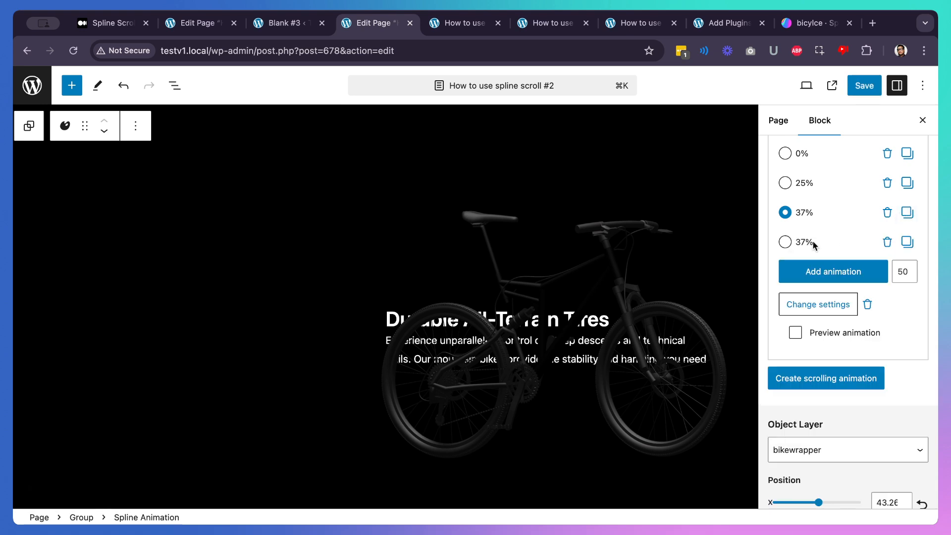
left_click(784, 244)
scroll(813, 229, "down", 10)
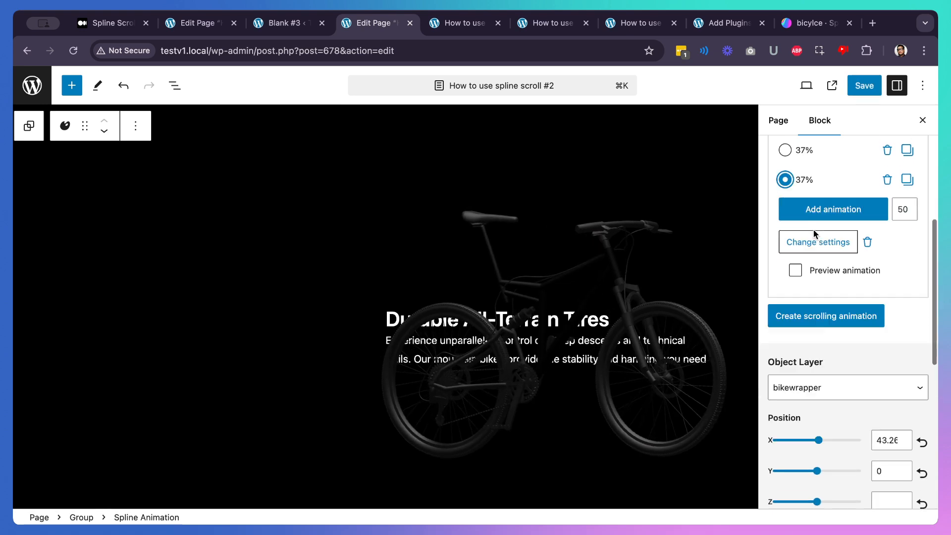
left_click(781, 387)
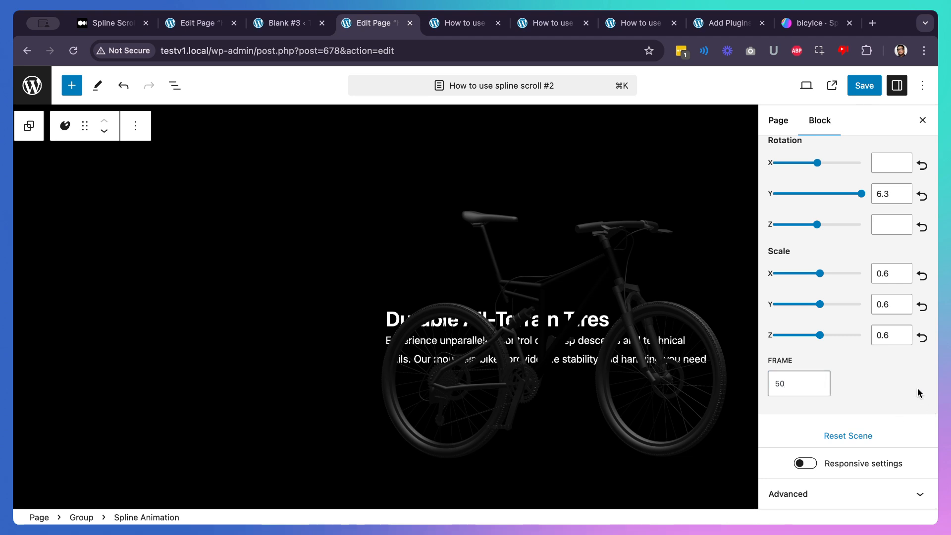
- In the 50% animation, set the bikewrapper's X position to about -48.53 and its Y rotation to about 5.28
scroll(919, 392, "up", 5)
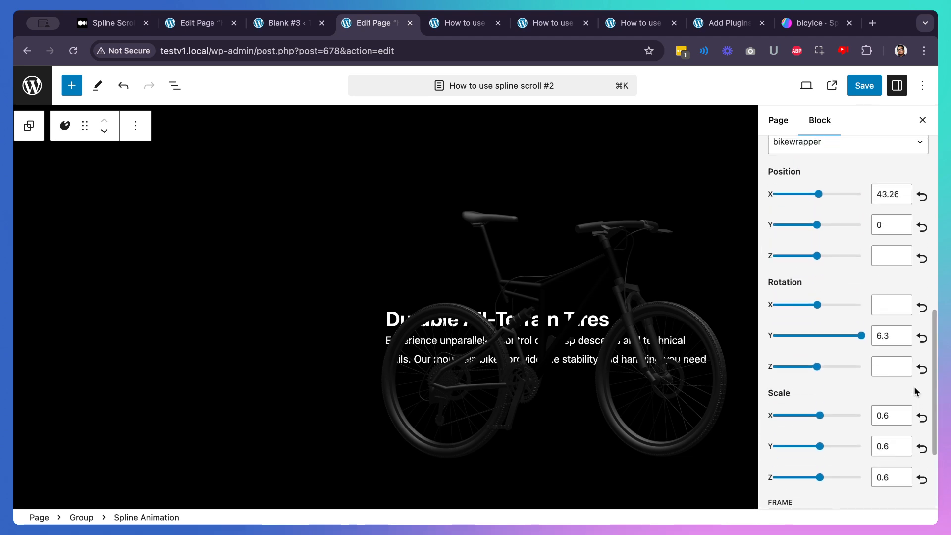
scroll(915, 391, "up", 5)
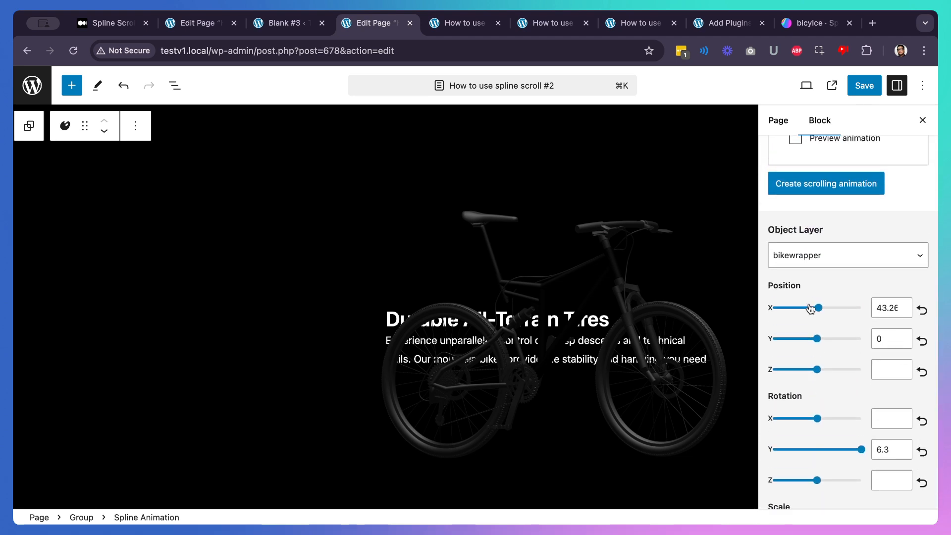
left_click_drag(820, 308, 816, 309)
scroll(814, 382, "down", 2)
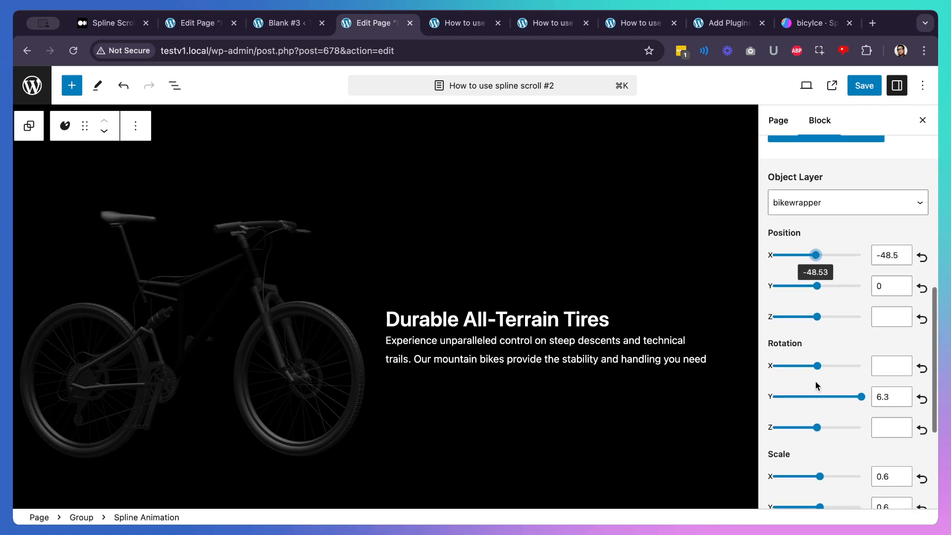
left_click_drag(861, 397, 853, 399)
- Set the bikewrapper's X, Y and Z scale to 0.8 in the 50% animation and save the page
scroll(853, 400, "down", 5)
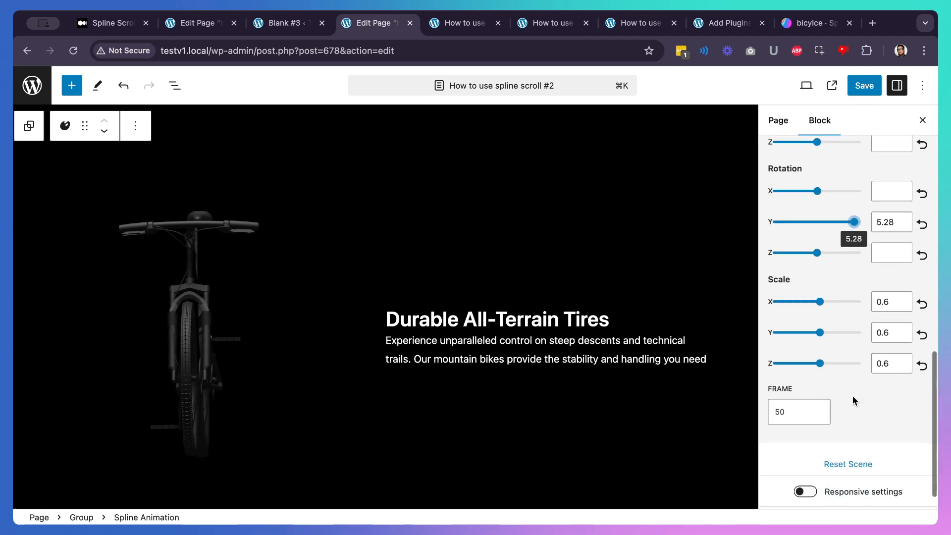
left_click(898, 306)
key("BackSpace")
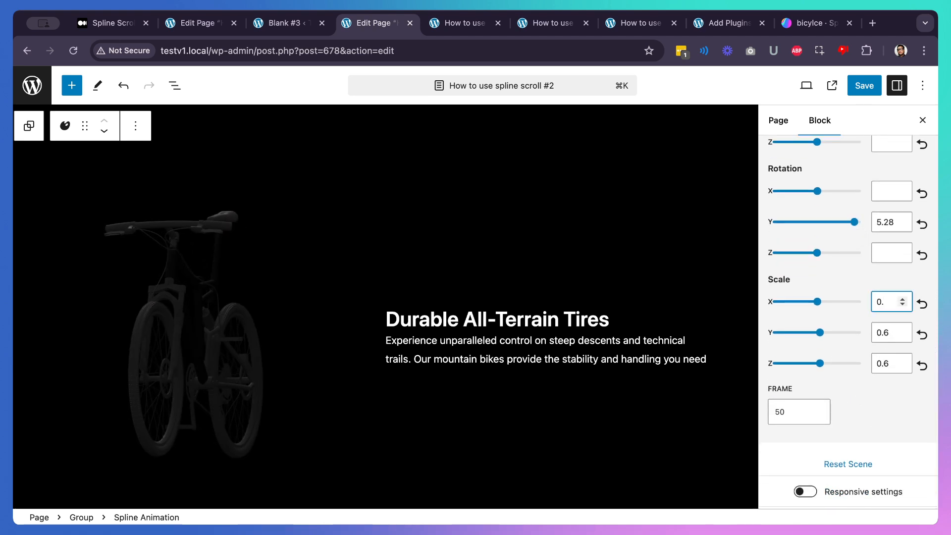
type("8")
left_click(897, 333)
key("BackSpace")
type("8")
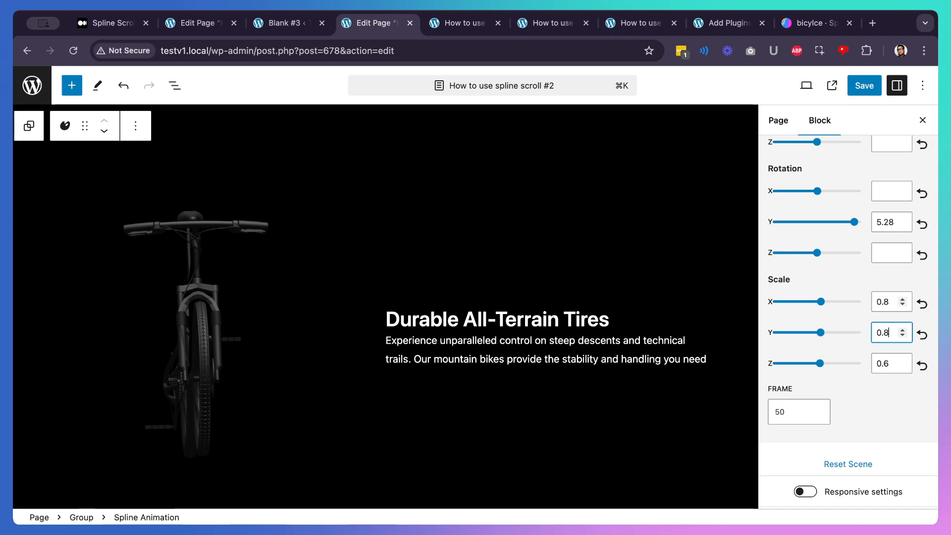
left_click(896, 363)
key("BackSpace")
type("8")
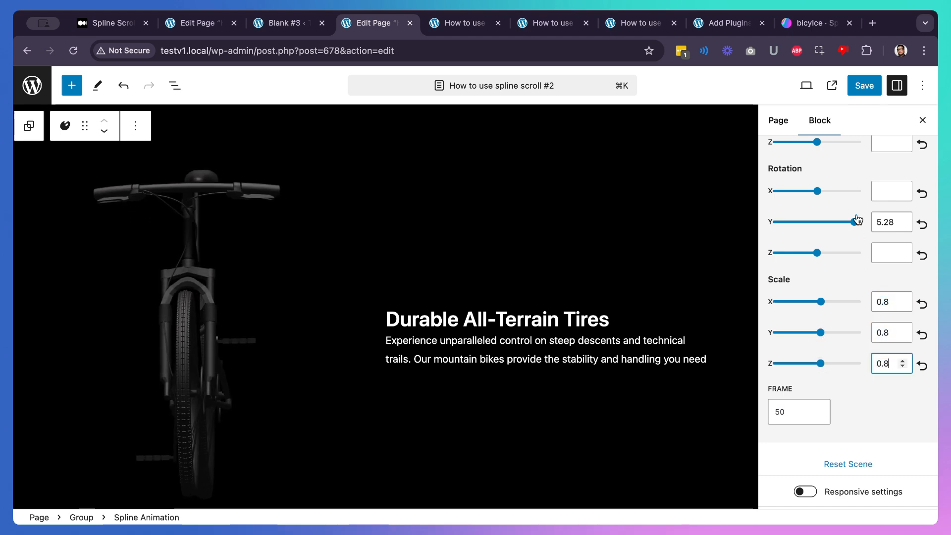
scroll(852, 248, "up", 3)
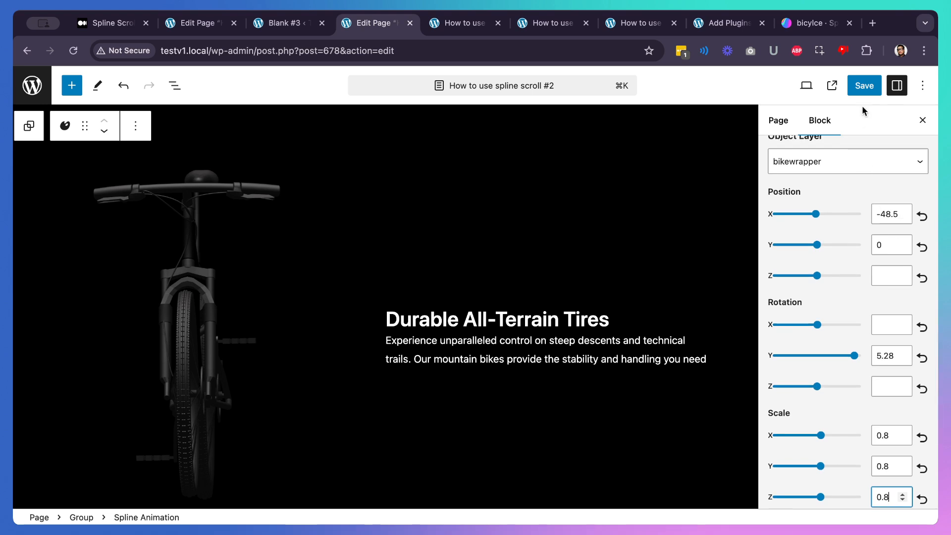
left_click(864, 85)
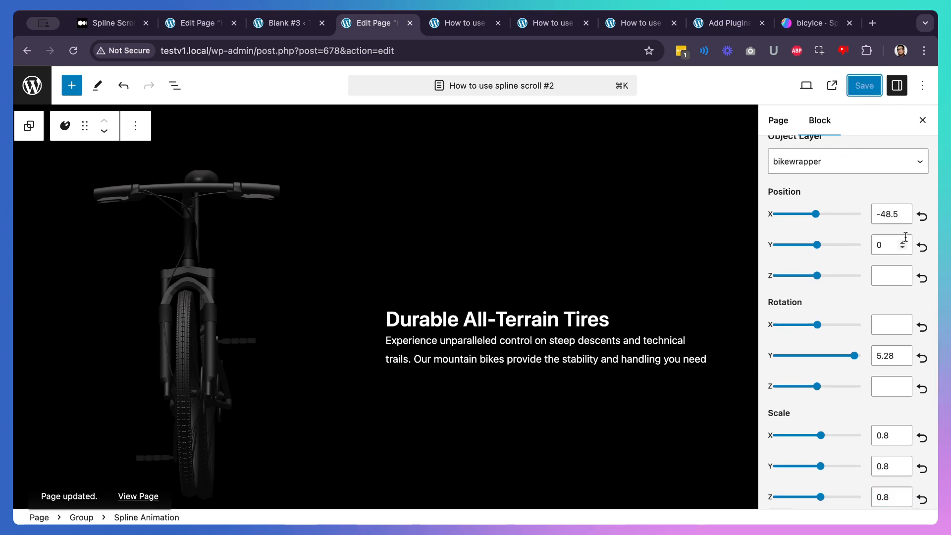
- At the Precision Gear Shifting section, duplicate the 50% animation of .bikeWrapper and set the copy's frame to 63
scroll(905, 238, "up", 6)
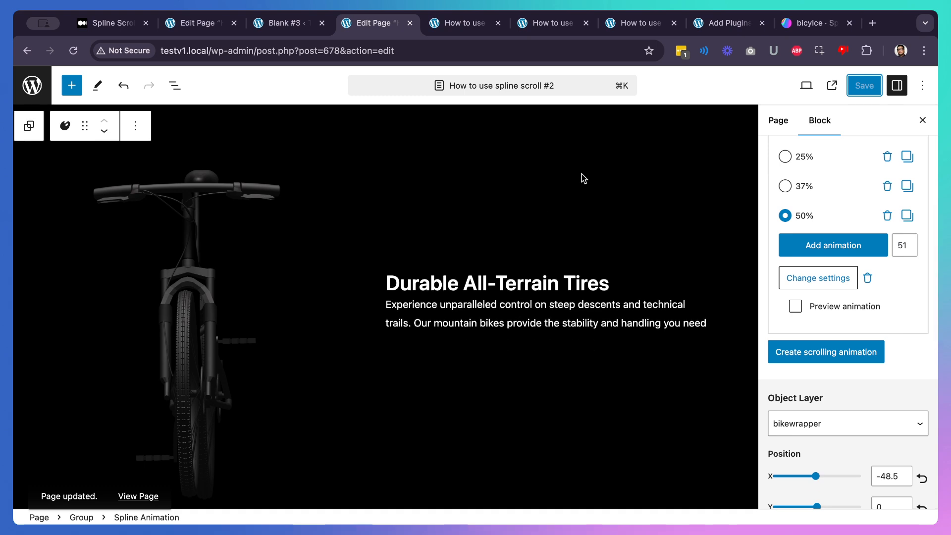
scroll(584, 178, "down", 5)
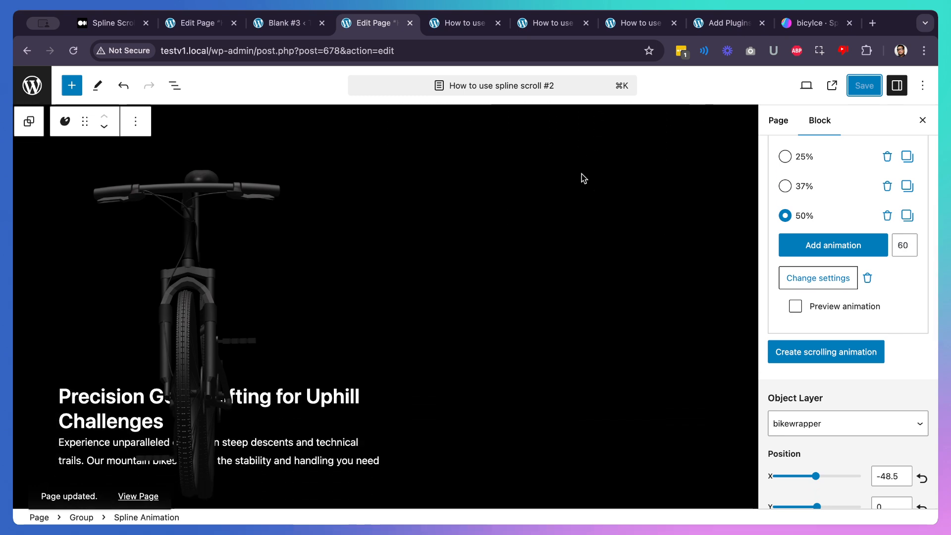
scroll(582, 174, "down", 3)
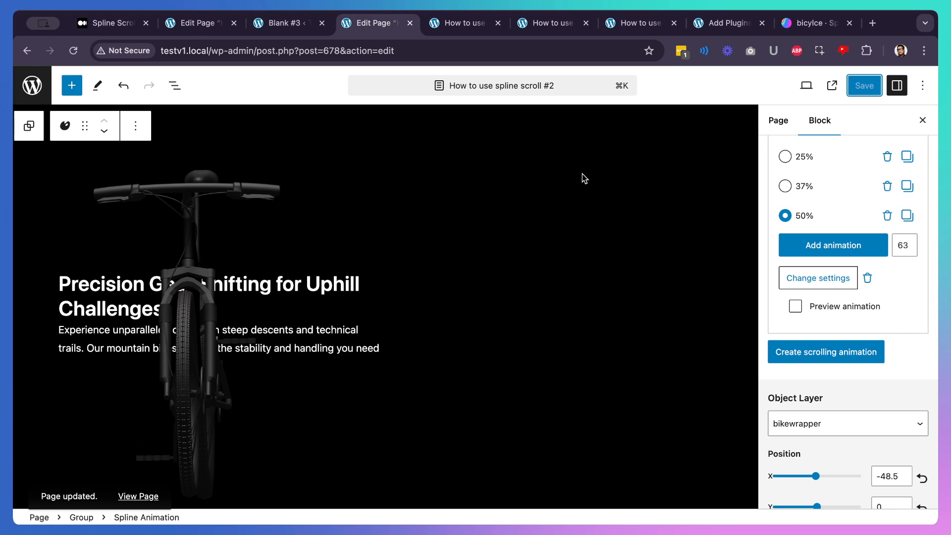
left_click(904, 217)
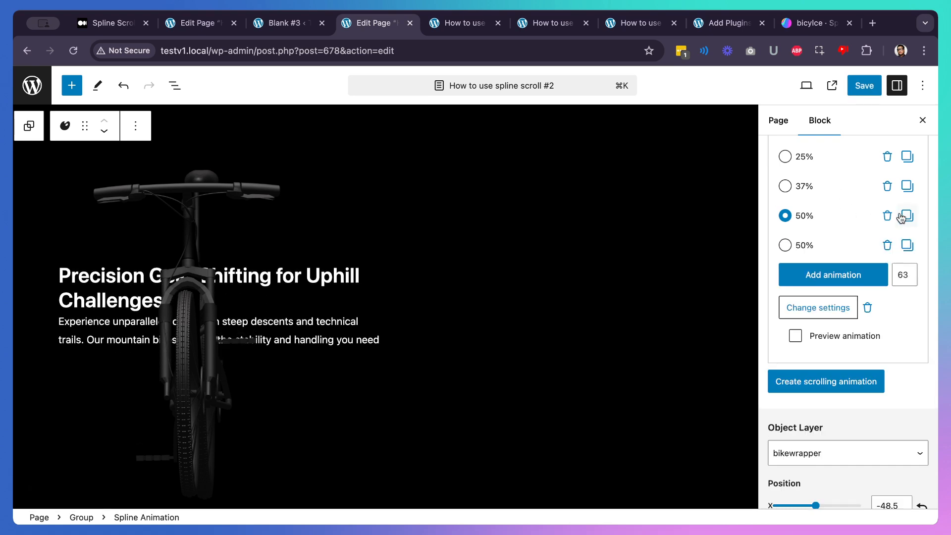
left_click(784, 245)
scroll(832, 356, "down", 10)
left_click(809, 384)
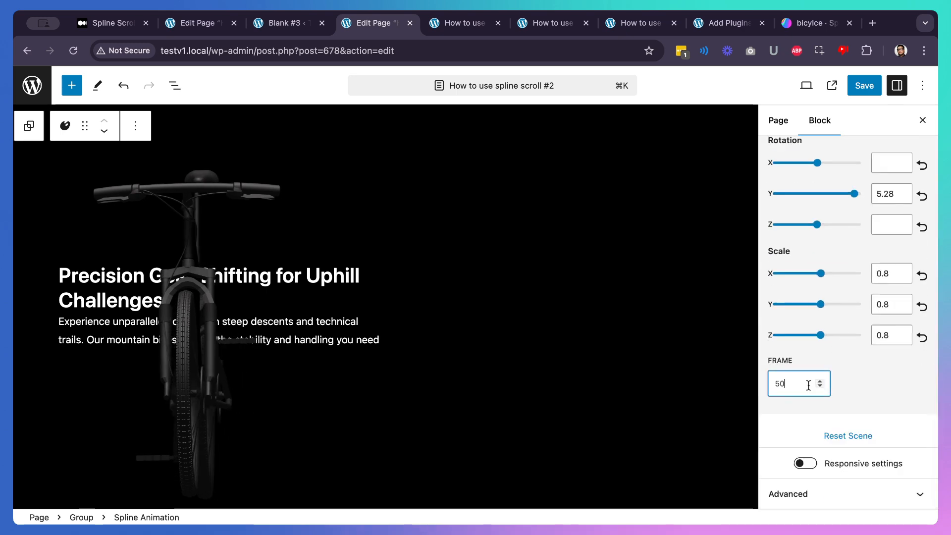
type("63")
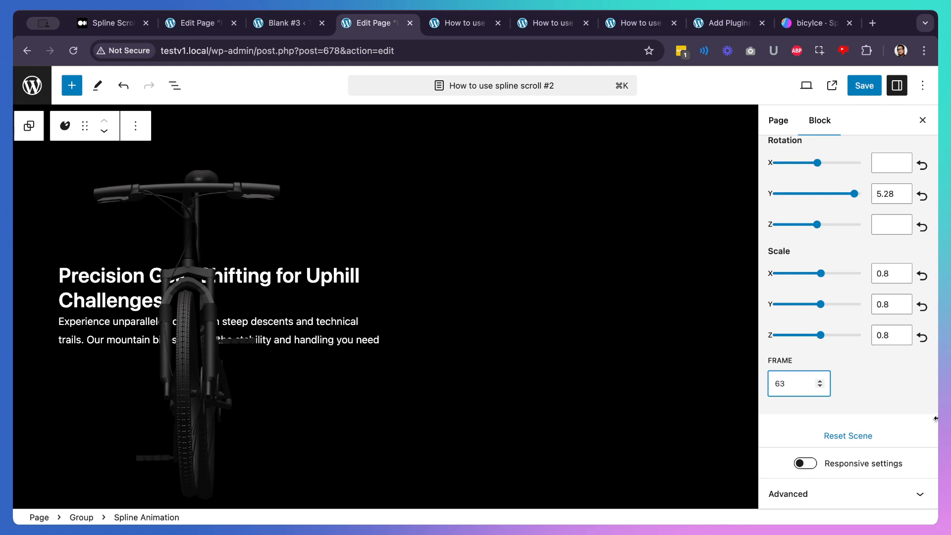
left_click(849, 382)
- In the 63% animation, set the bikewrapper's X position to about 43.96, X rotation to -0.82 and Y rotation to 5.27
scroll(849, 382, "up", 5)
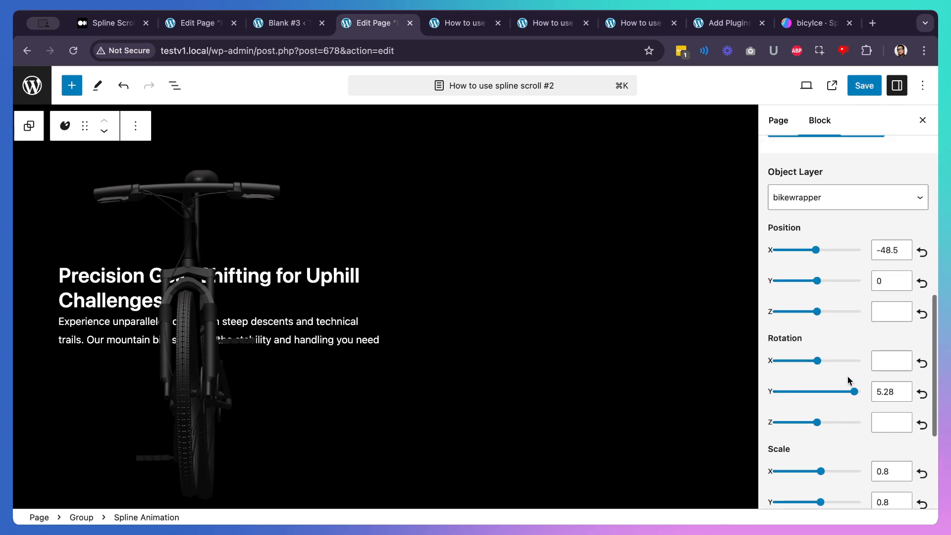
scroll(849, 381, "up", 2)
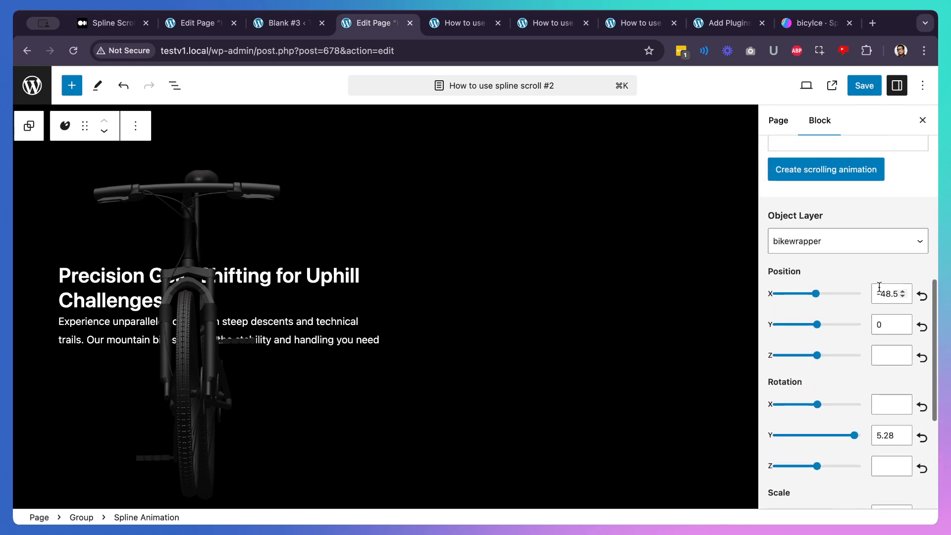
left_click_drag(821, 297, 818, 297)
scroll(823, 366, "down", 2)
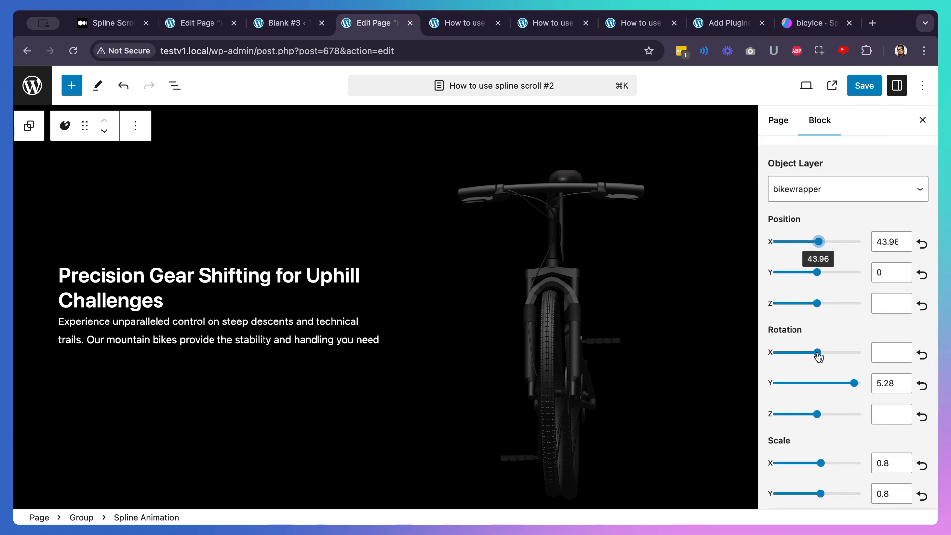
left_click_drag(818, 356, 812, 357)
left_click_drag(853, 386, 853, 386)
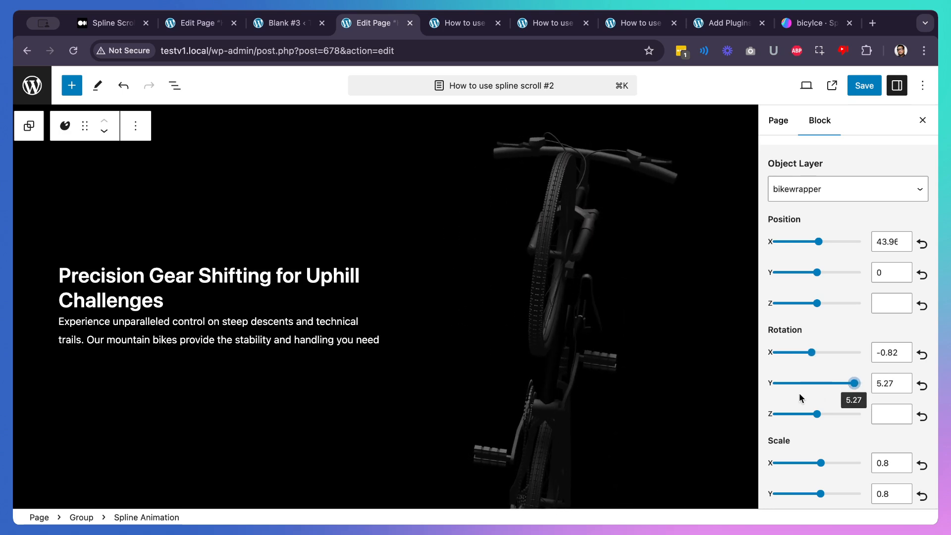
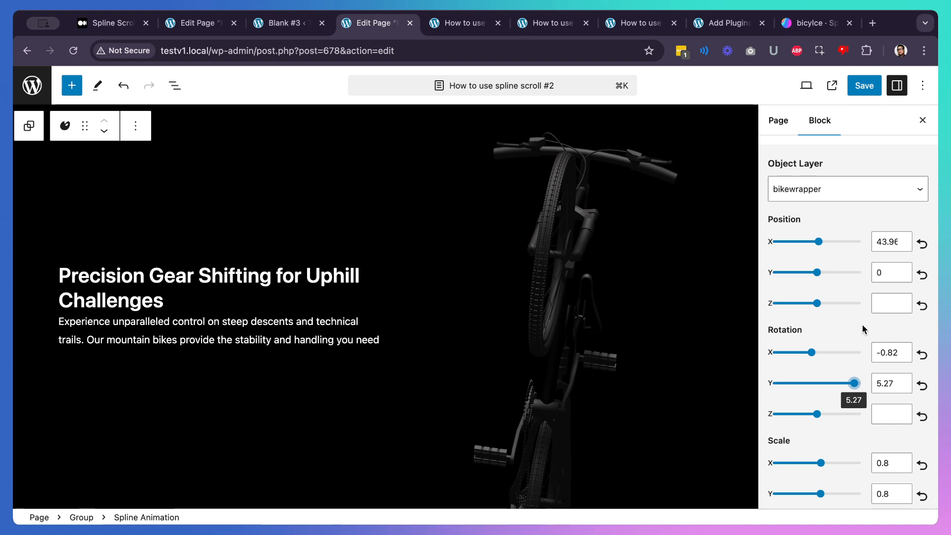
- At the Ready To Elevate Your Webflow Career section, duplicate the 63% animation of .bikeWrapper and set the copy's frame to 76
scroll(862, 324, "down", 1)
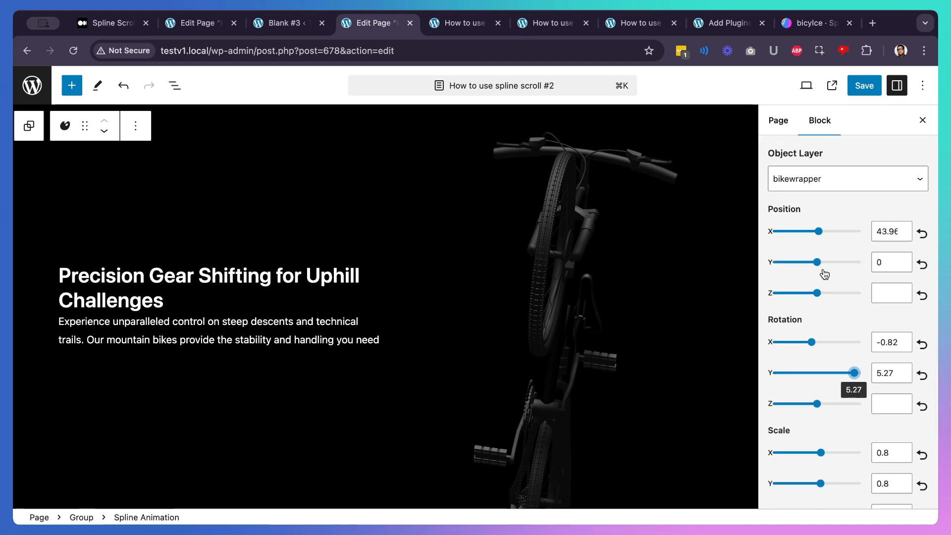
scroll(824, 272, "up", 10)
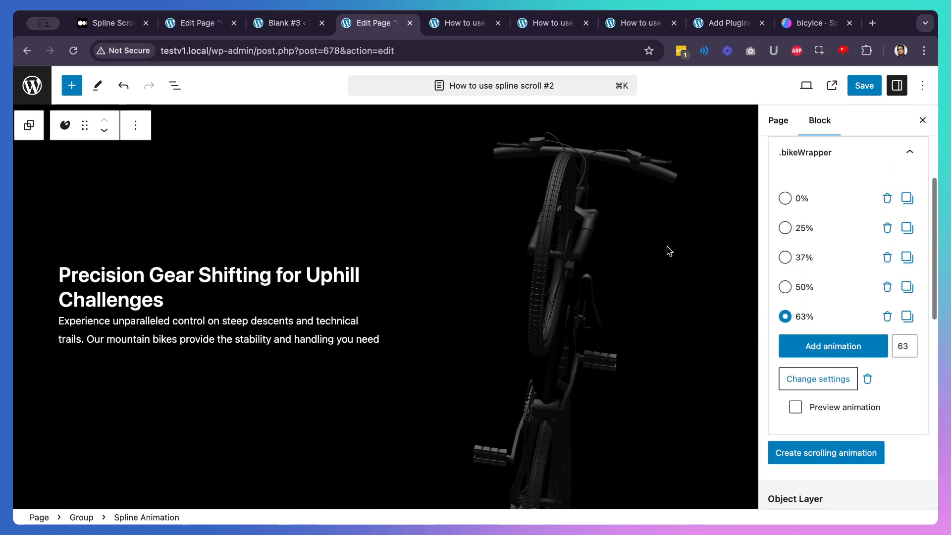
scroll(669, 251, "down", 5)
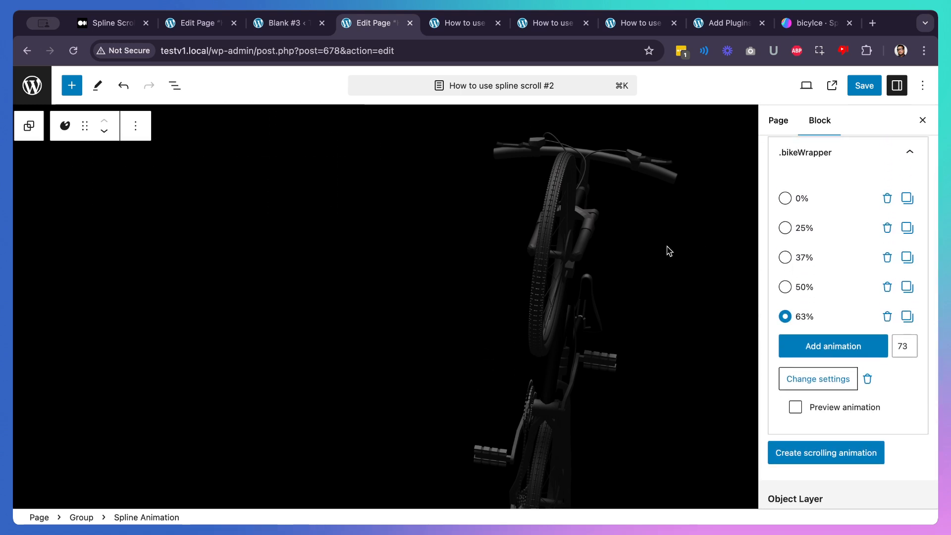
scroll(669, 251, "down", 3)
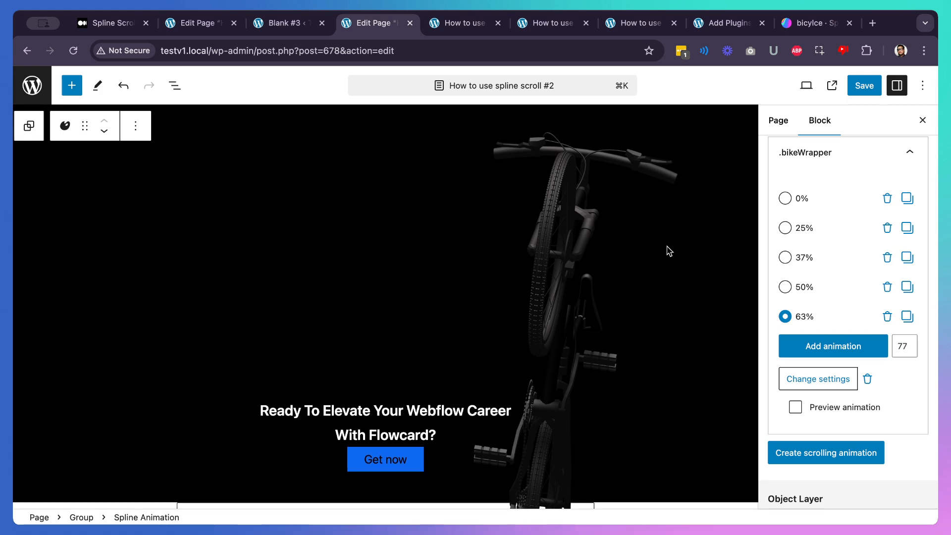
scroll(668, 251, "down", 1)
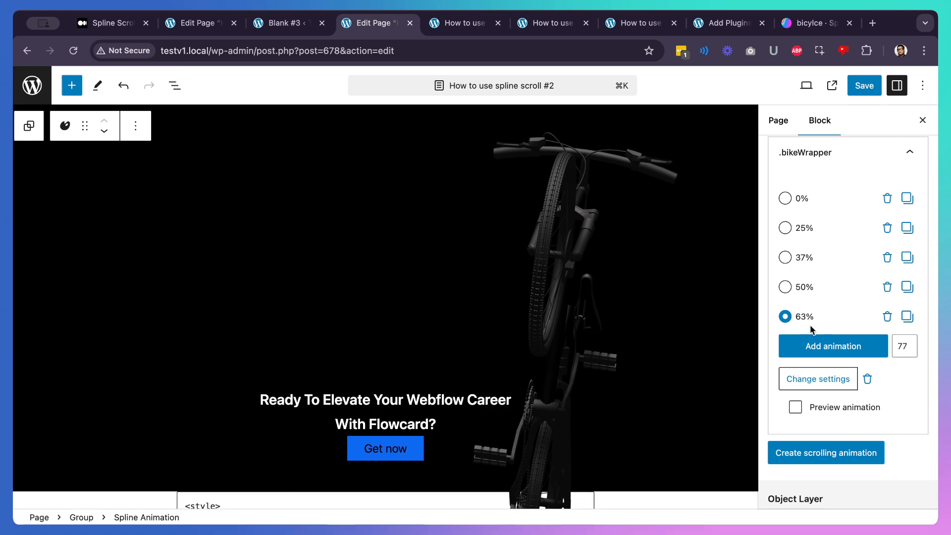
scroll(611, 392, "up", 2)
scroll(610, 391, "down", 2)
scroll(610, 391, "up", 1)
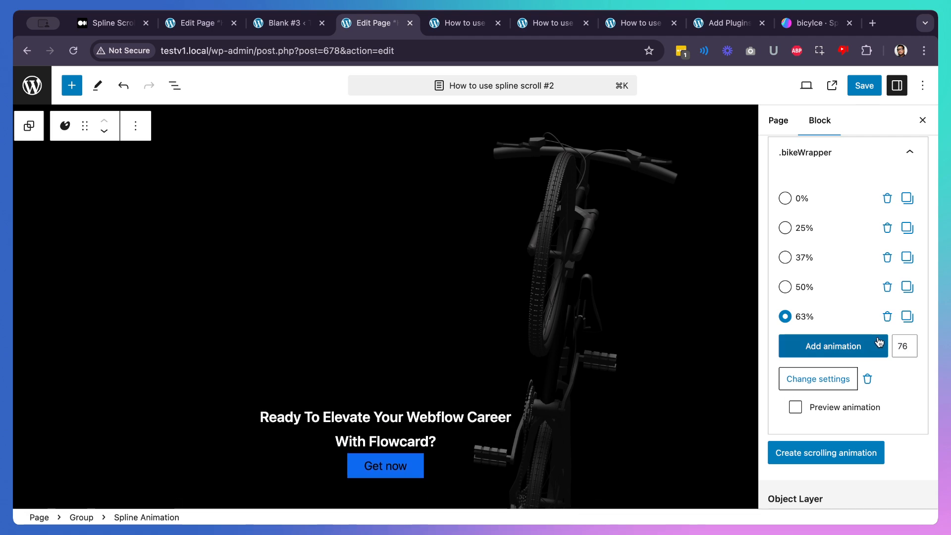
left_click(908, 319)
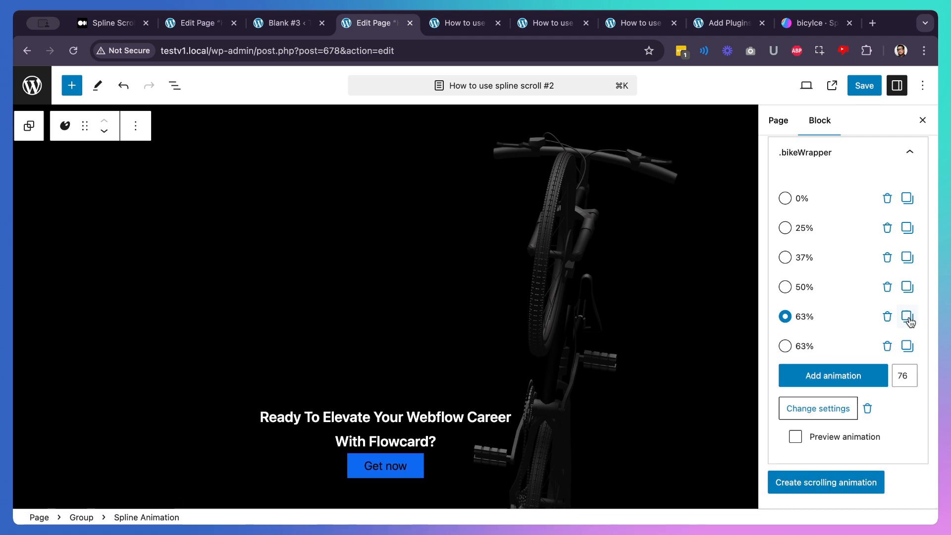
left_click(785, 346)
scroll(837, 346, "down", 10)
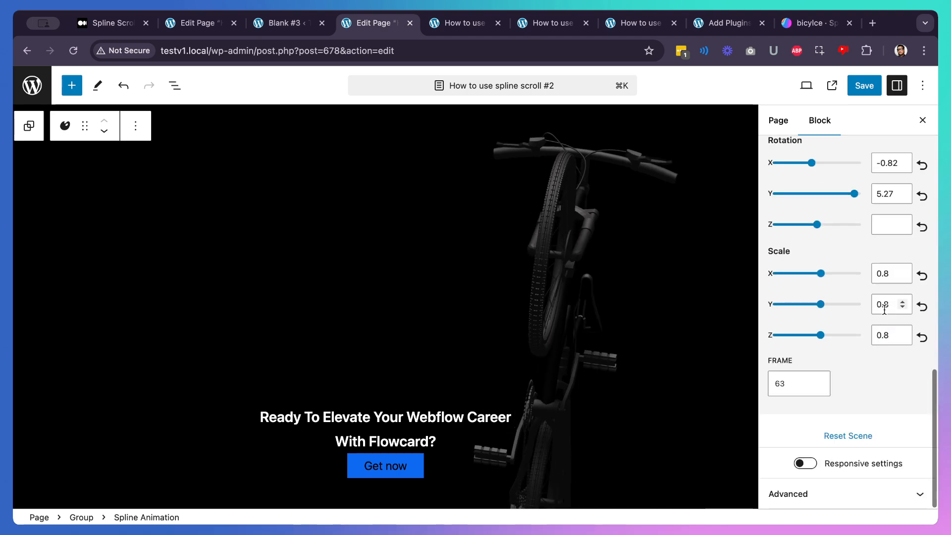
double_click(791, 381)
type("76")
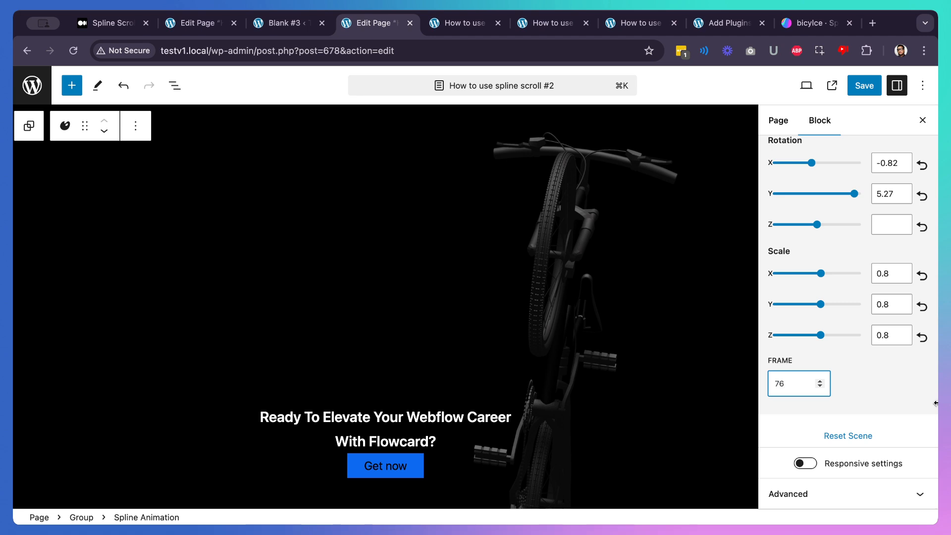
left_click(883, 387)
- In the 76% animation, set the bikewrapper's X, Y and Z scale to 1
scroll(884, 386, "up", 8)
scroll(881, 387, "down", 3)
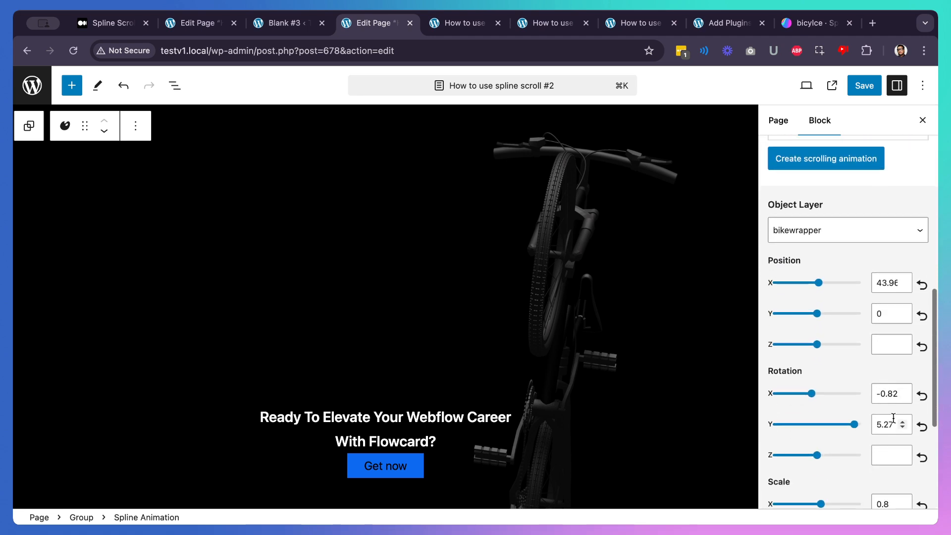
scroll(893, 418, "down", 4)
double_click(886, 330)
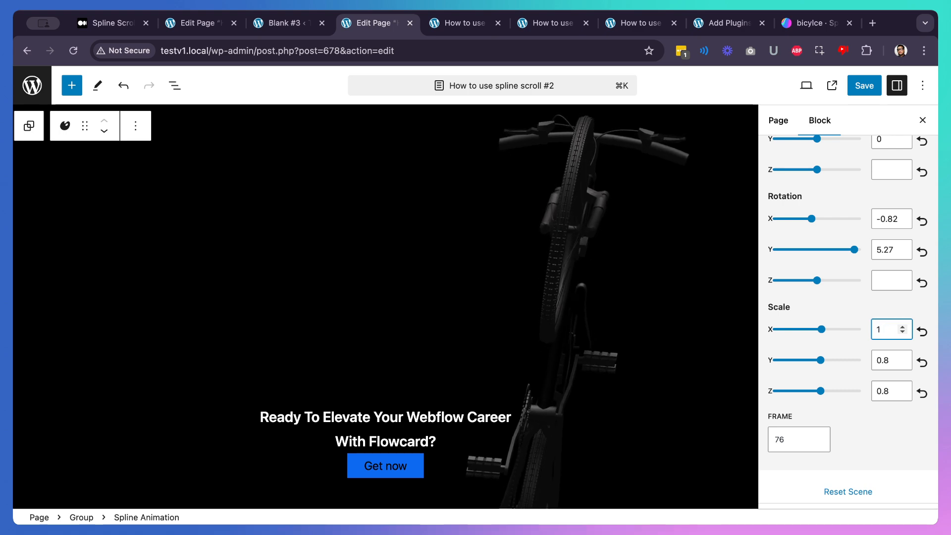
key("Tab")
key("Tab")
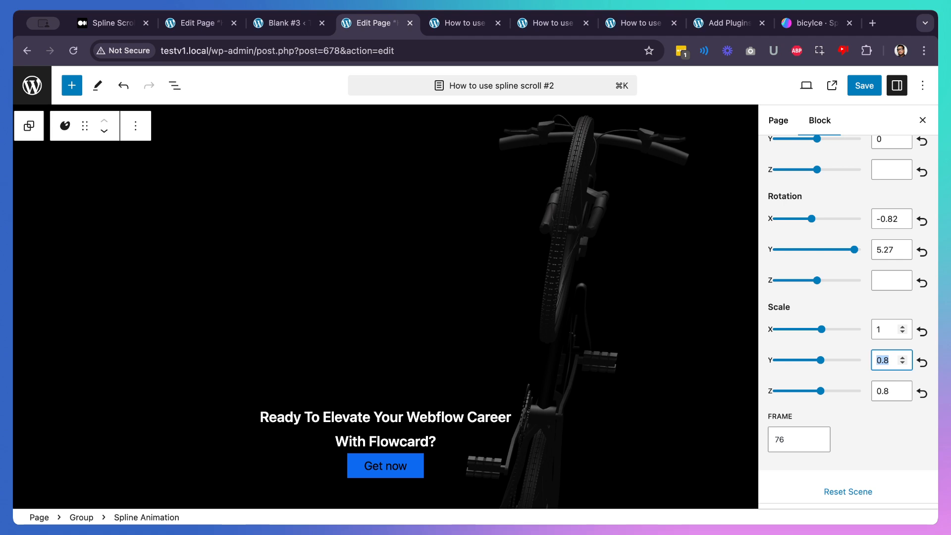
type("1")
key("Tab")
key("Tab")
type("1")
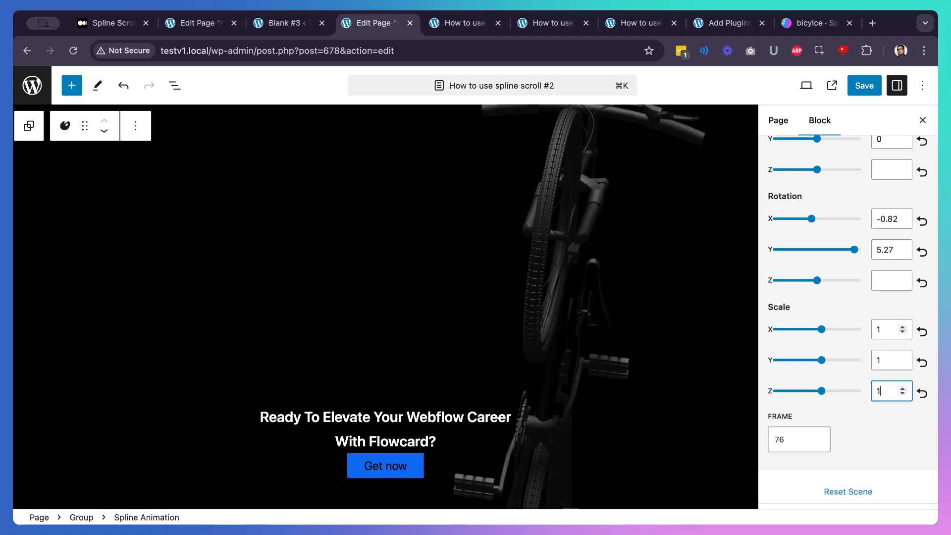
- In the 76% animation, set the bikewrapper's X rotation to 0 and Y rotation to 0.66
scroll(877, 149, "up", 3)
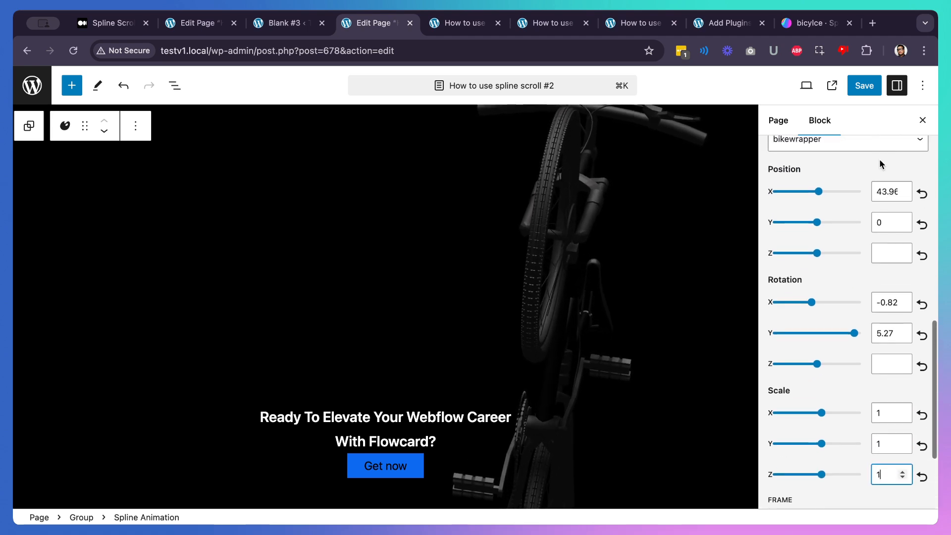
double_click(888, 191)
double_click(888, 330)
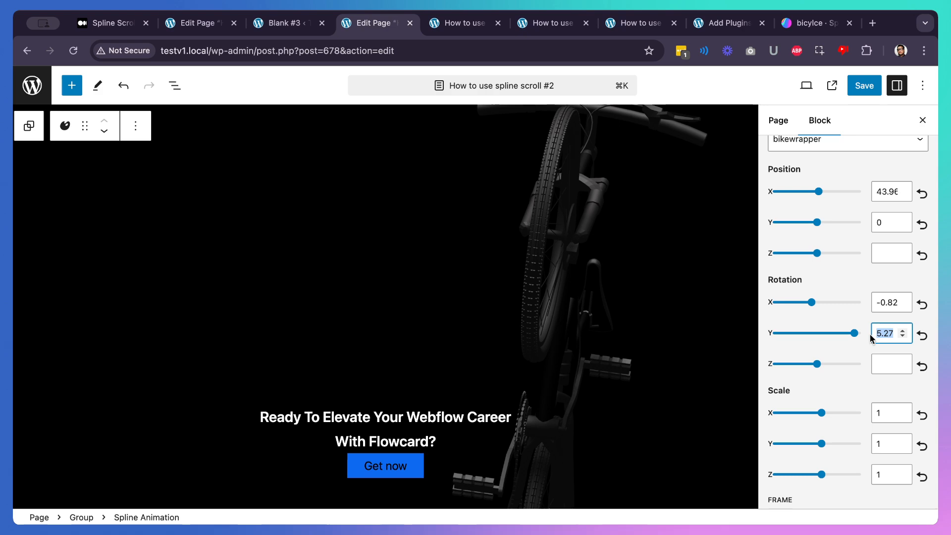
left_click(876, 304)
type("0")
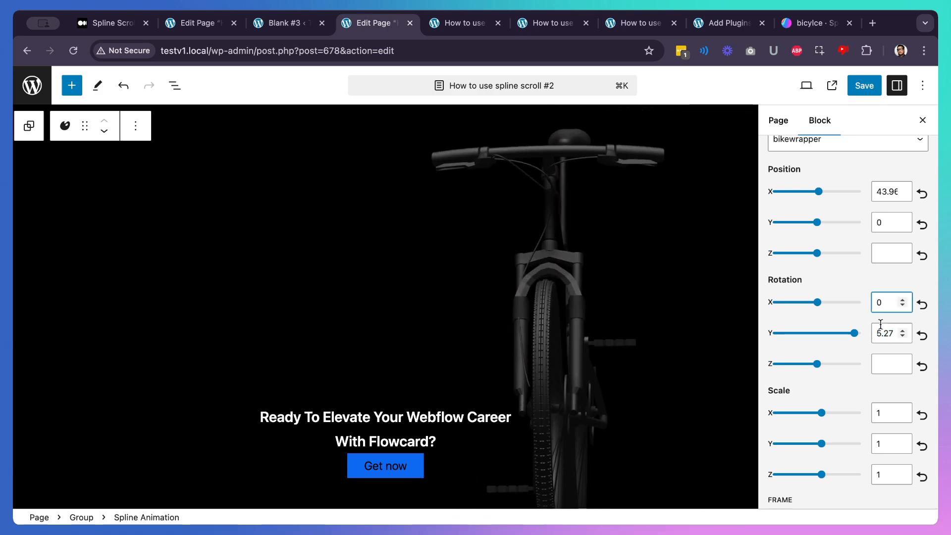
left_click(889, 330)
type("0")
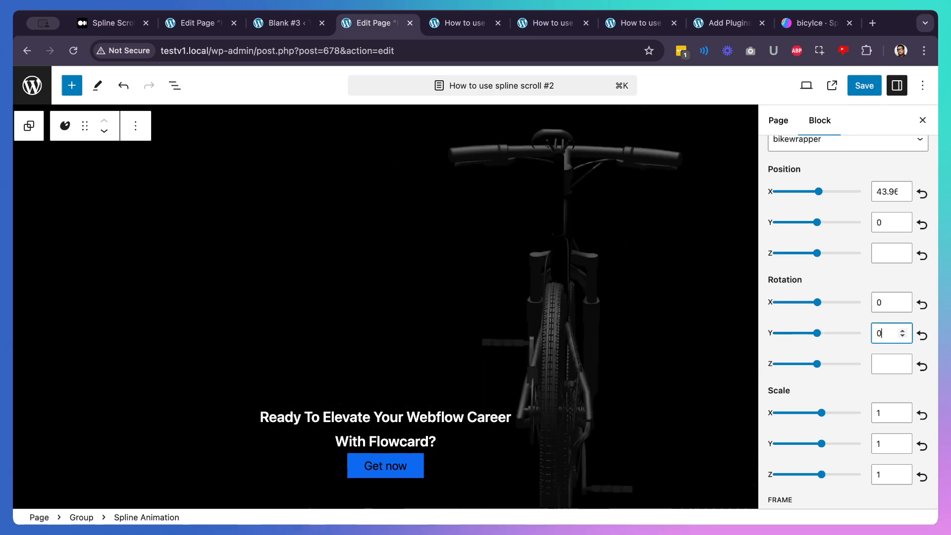
left_click_drag(820, 336, 821, 337)
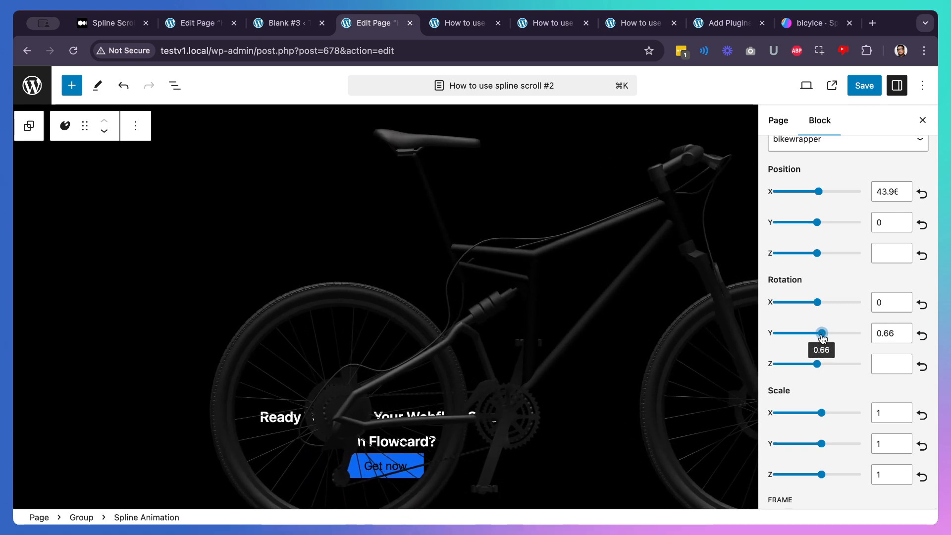
- Set the bikewrapper's X position to 0 and Y position to about 31.07 in the 76% animation, and save the page
double_click(886, 191)
type("0")
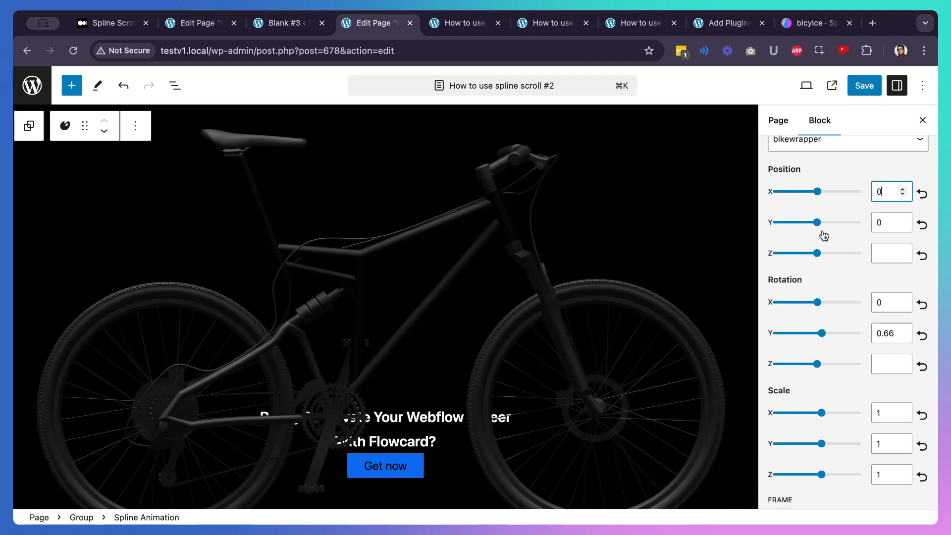
left_click_drag(817, 224, 818, 228)
scroll(902, 396, "down", 1)
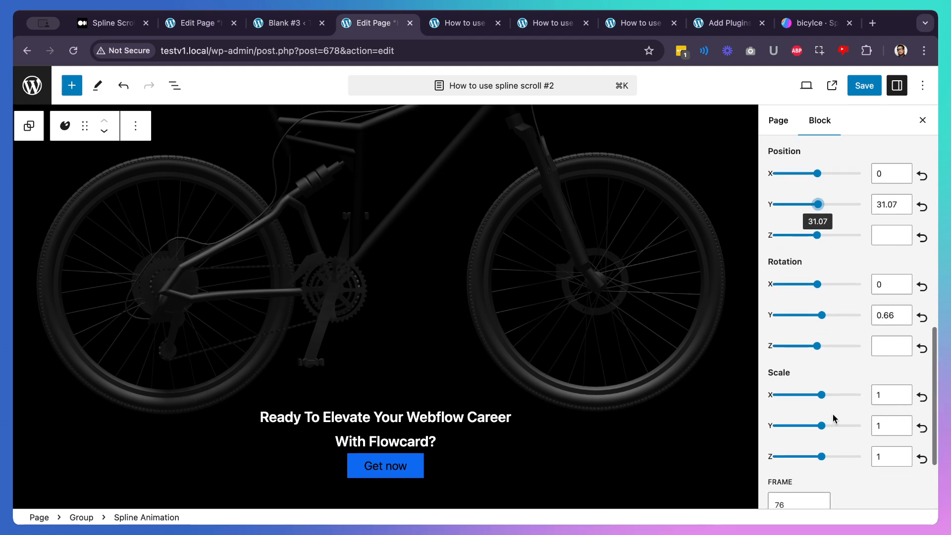
left_click(863, 87)
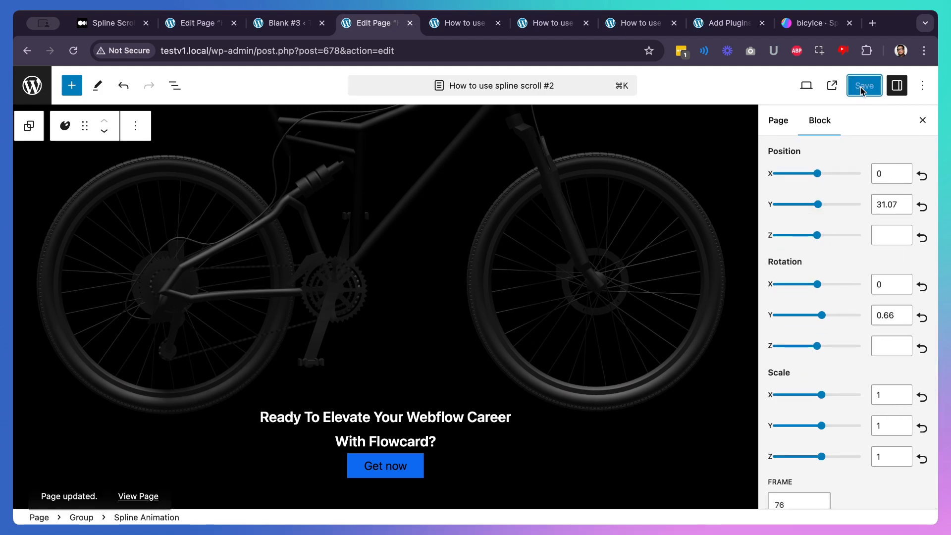
- Open the published page and examine how the bike moves between the text sections while scrolling through it
left_click(833, 86)
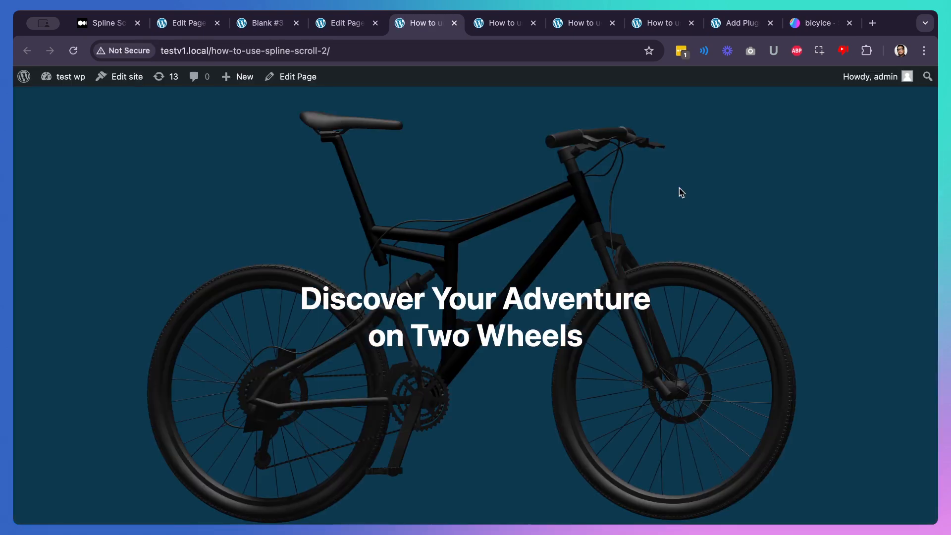
scroll(679, 188, "down", 5)
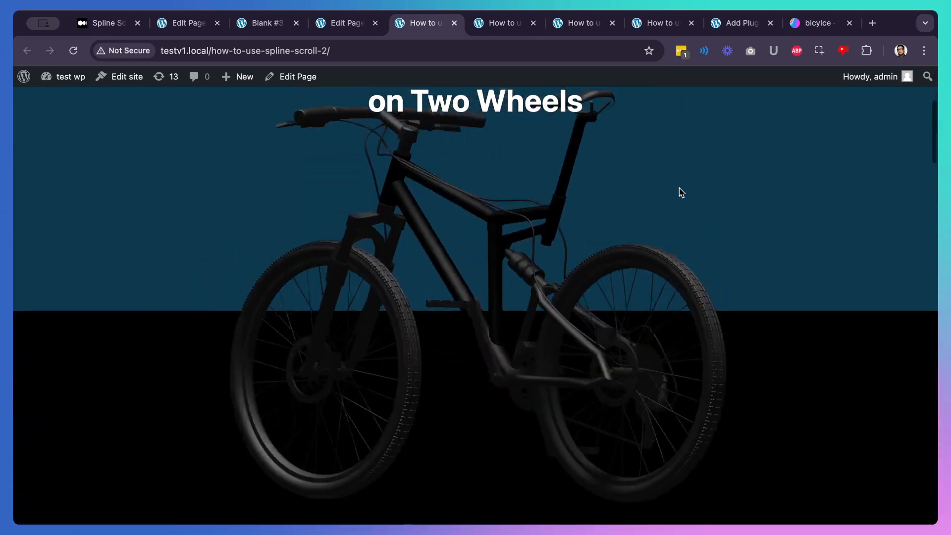
scroll(679, 188, "down", 5)
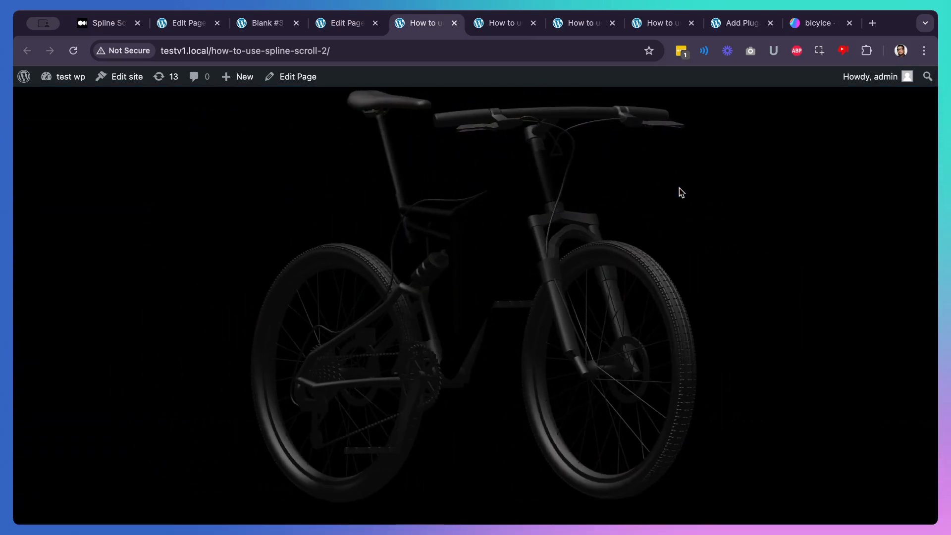
scroll(679, 189, "down", 5)
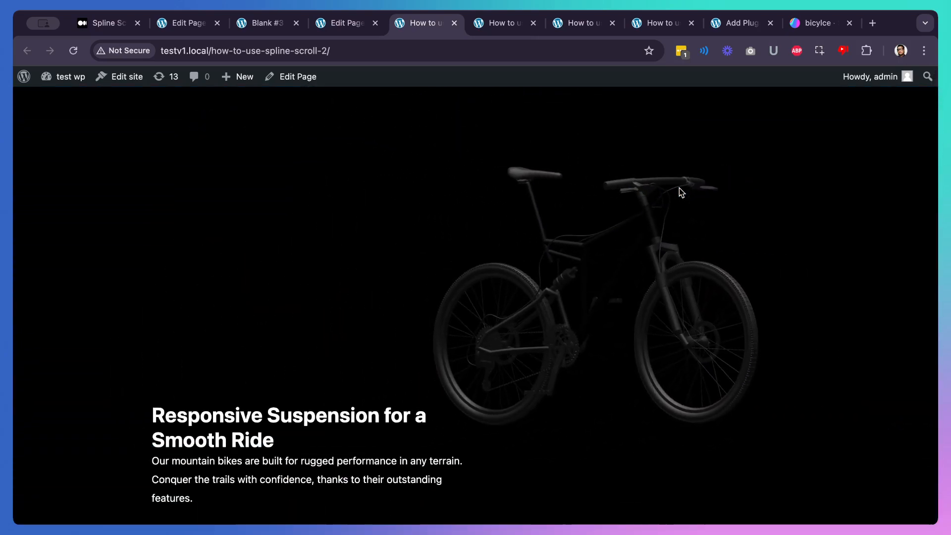
scroll(681, 192, "down", 5)
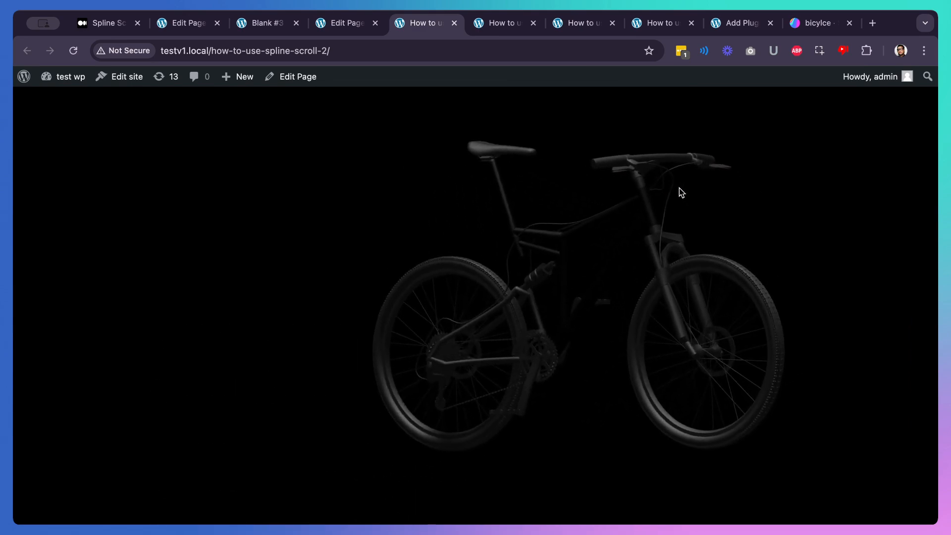
scroll(679, 189, "down", 5)
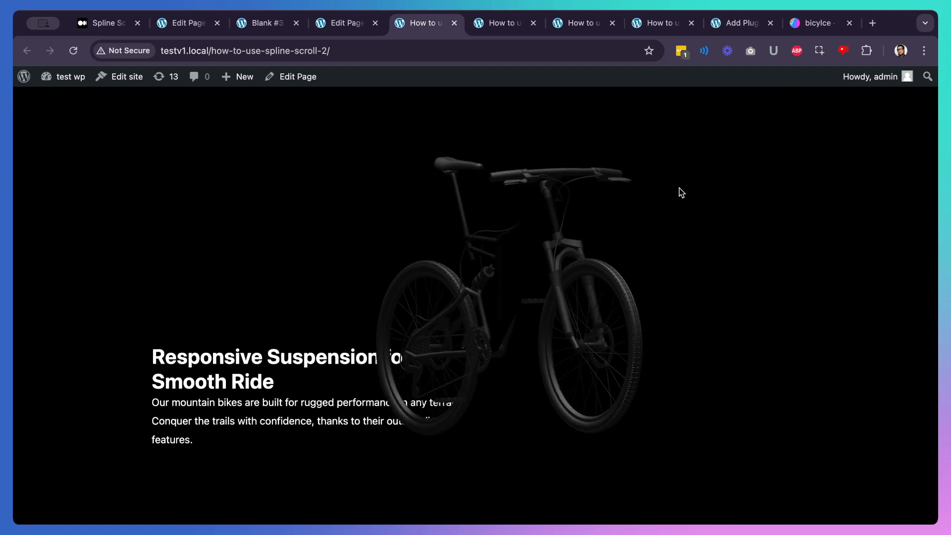
scroll(679, 192, "down", 5)
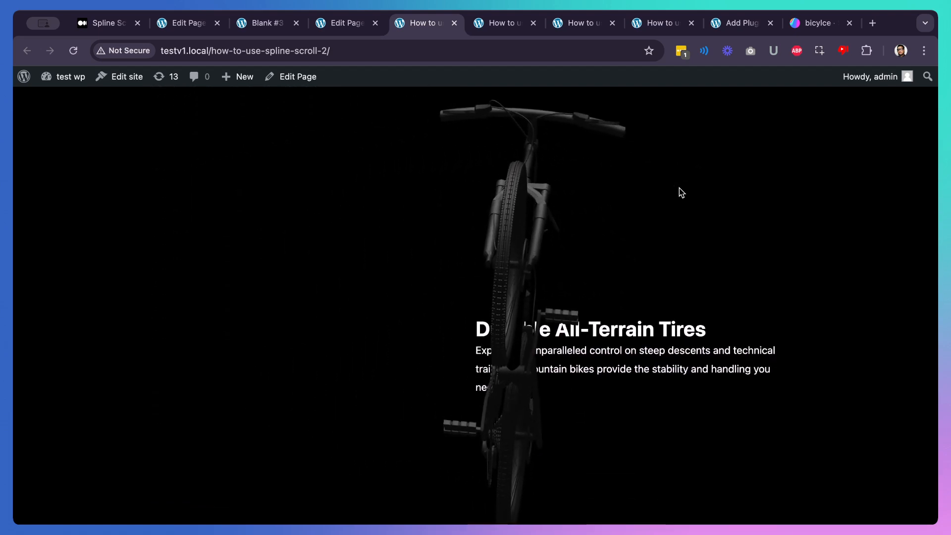
scroll(679, 188, "up", 5)
scroll(679, 188, "down", 4)
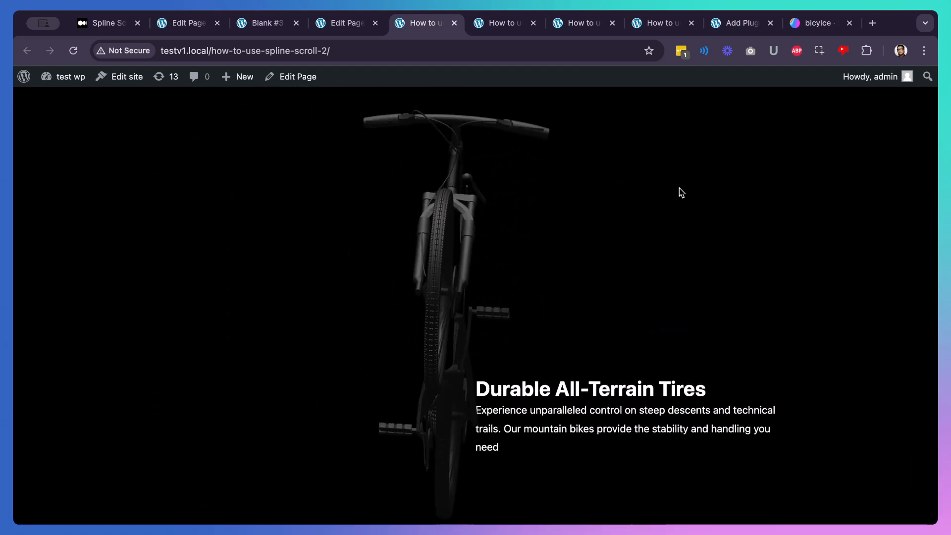
scroll(679, 188, "up", 4)
scroll(680, 188, "down", 6)
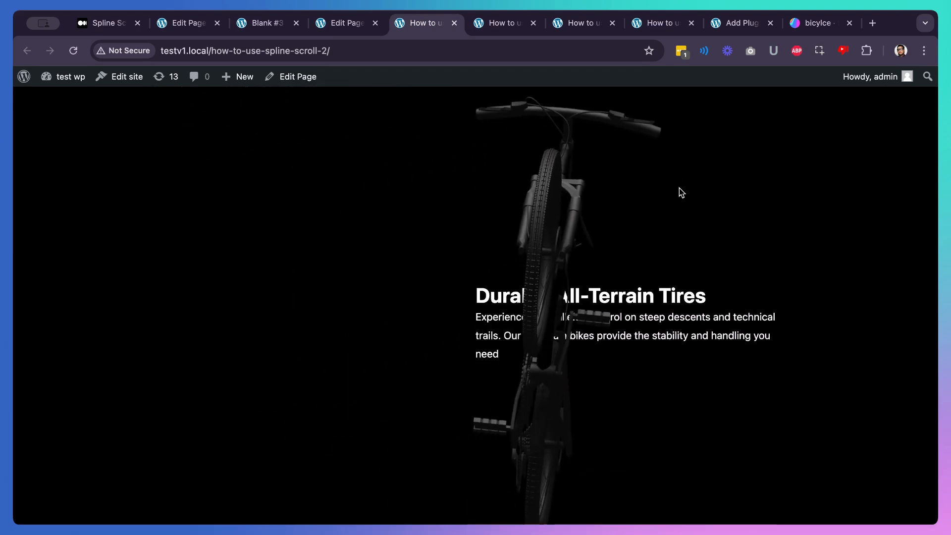
scroll(679, 188, "down", 10)
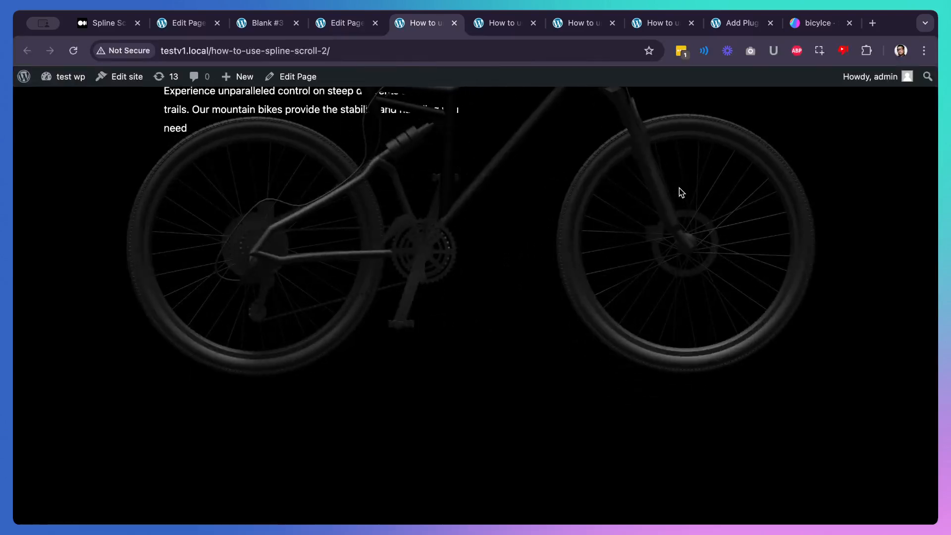
scroll(679, 188, "down", 3)
scroll(679, 189, "up", 6)
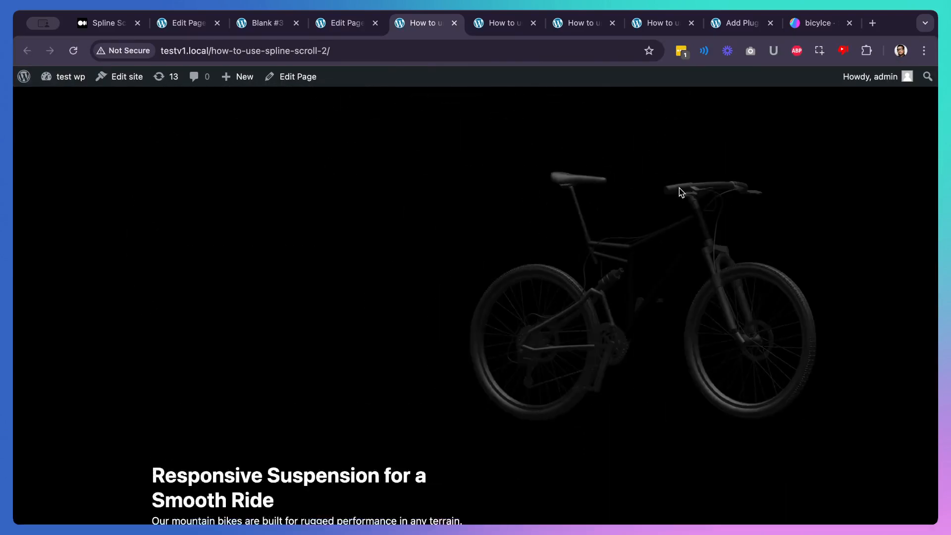
scroll(679, 188, "up", 8)
scroll(680, 188, "down", 10)
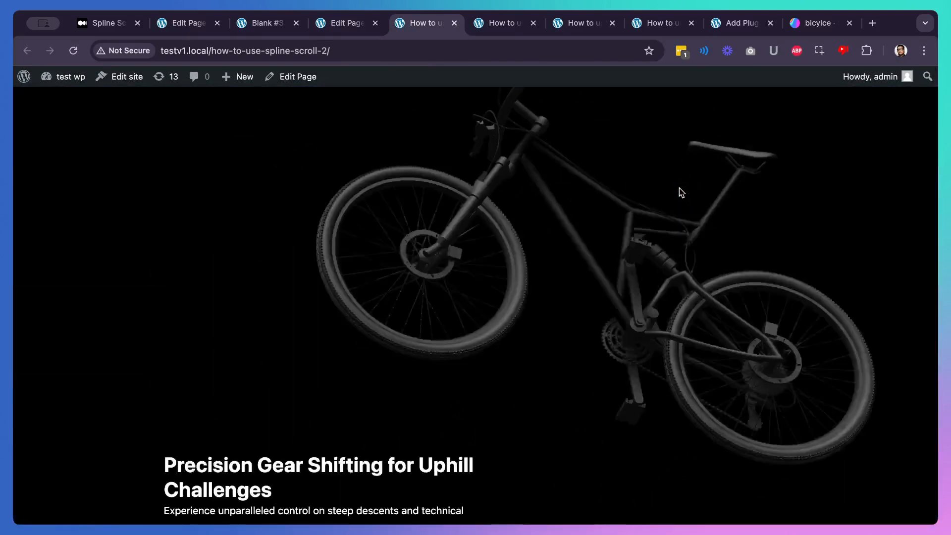
scroll(679, 188, "down", 8)
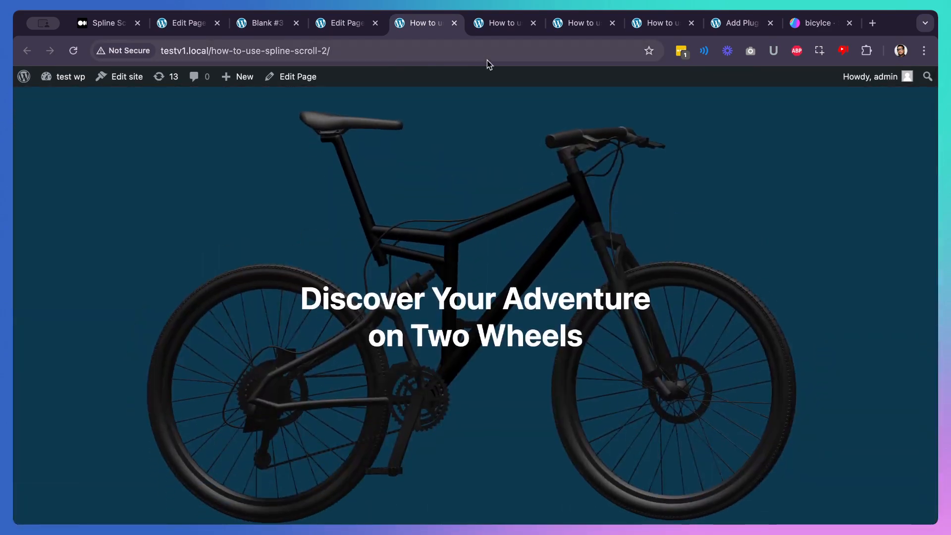
- Back in the page editor, duplicate the 37% animation of .bikeWrapper and set the copy's frame to 42
left_click(334, 29)
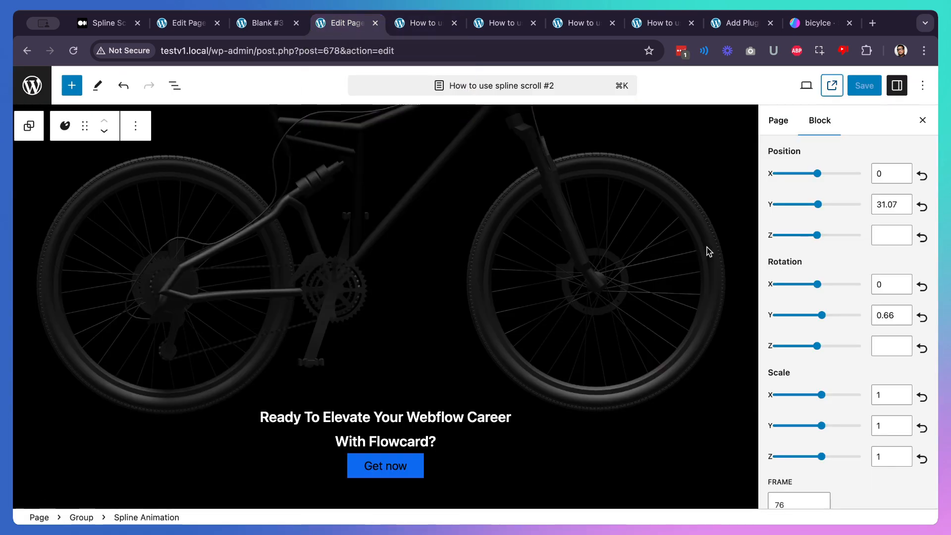
scroll(801, 271, "up", 10)
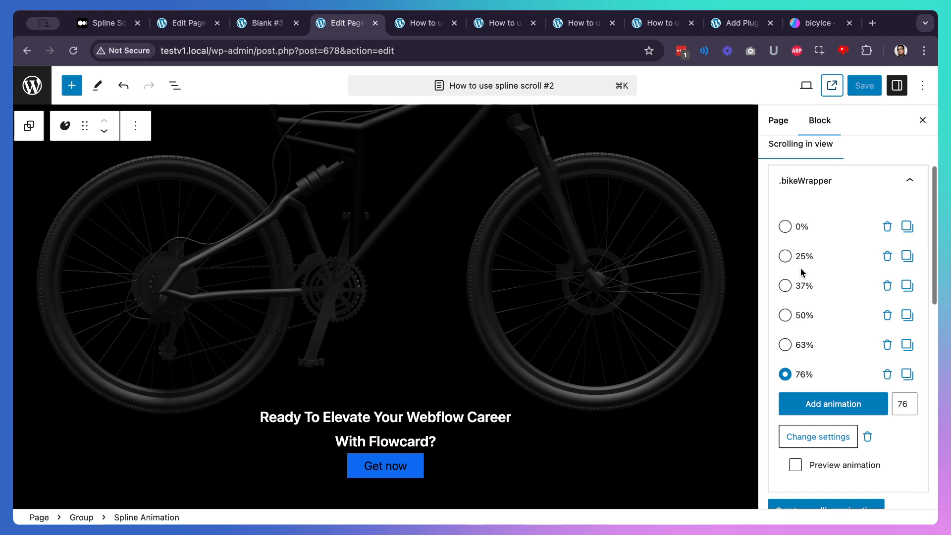
scroll(600, 306, "up", 5)
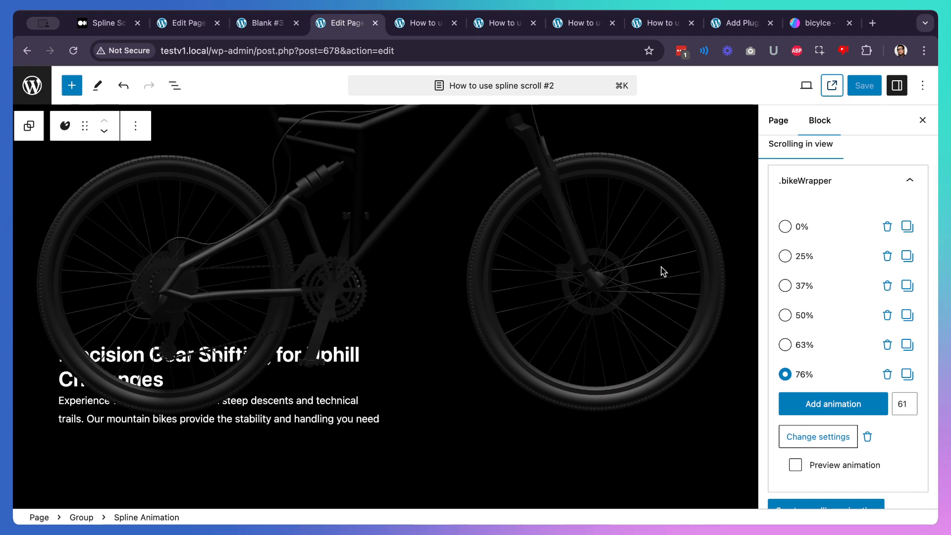
scroll(627, 371, "up", 4)
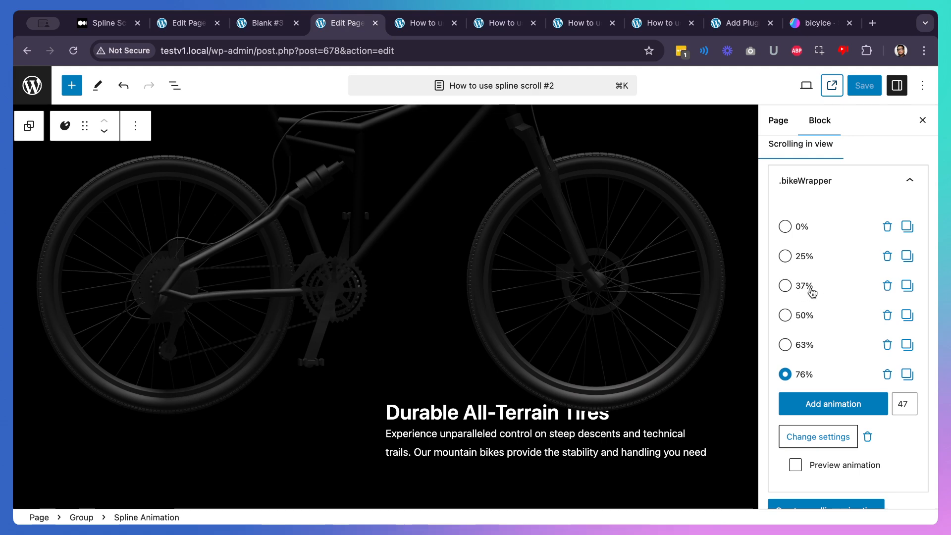
left_click(907, 286)
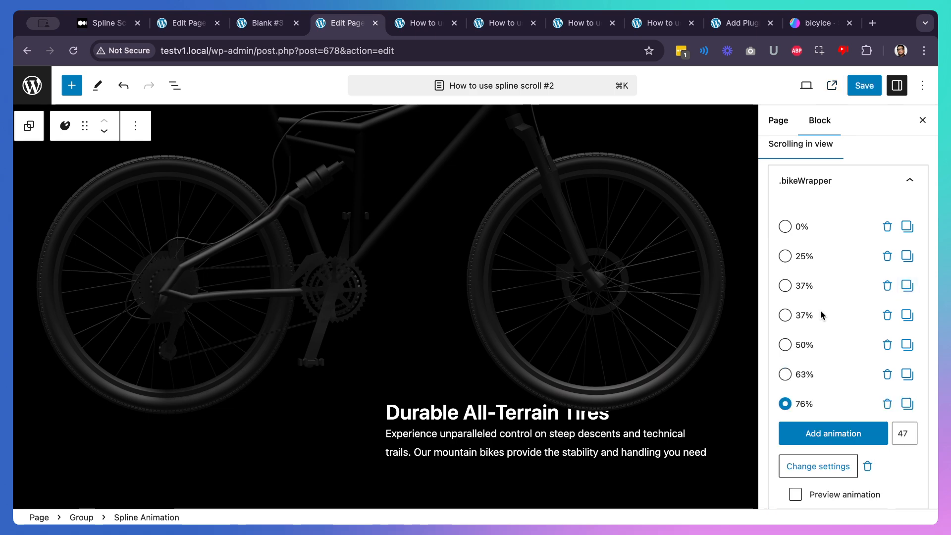
left_click(786, 315)
scroll(811, 322, "down", 10)
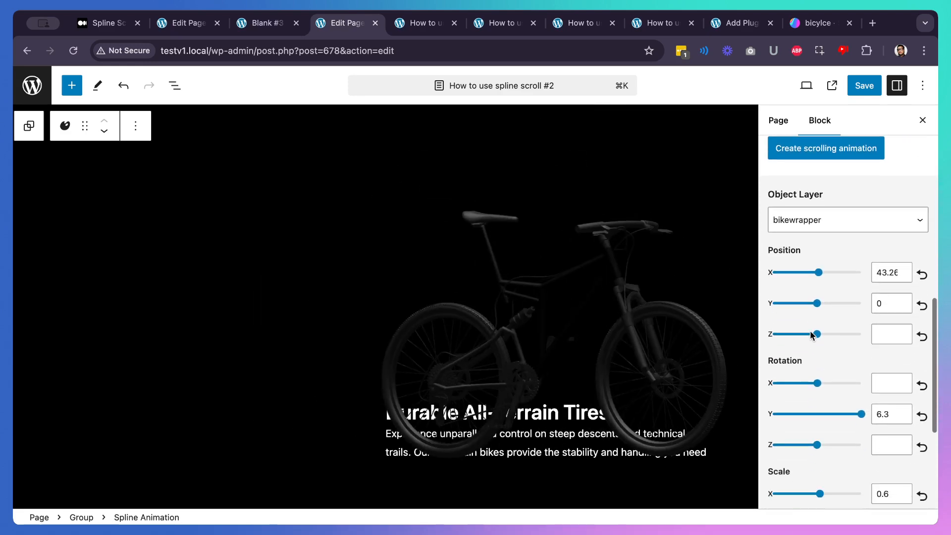
scroll(797, 376, "down", 4)
left_click(791, 384)
double_click(793, 383)
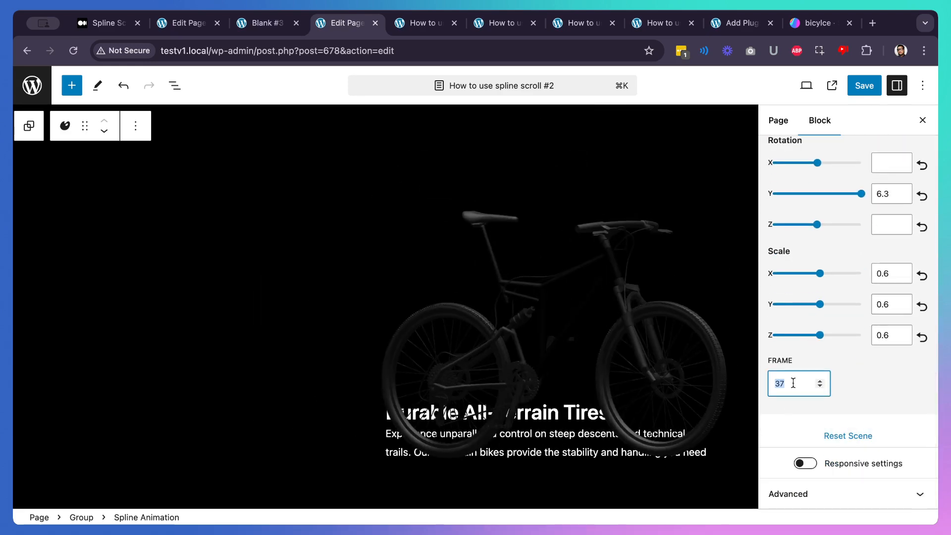
left_click(887, 394)
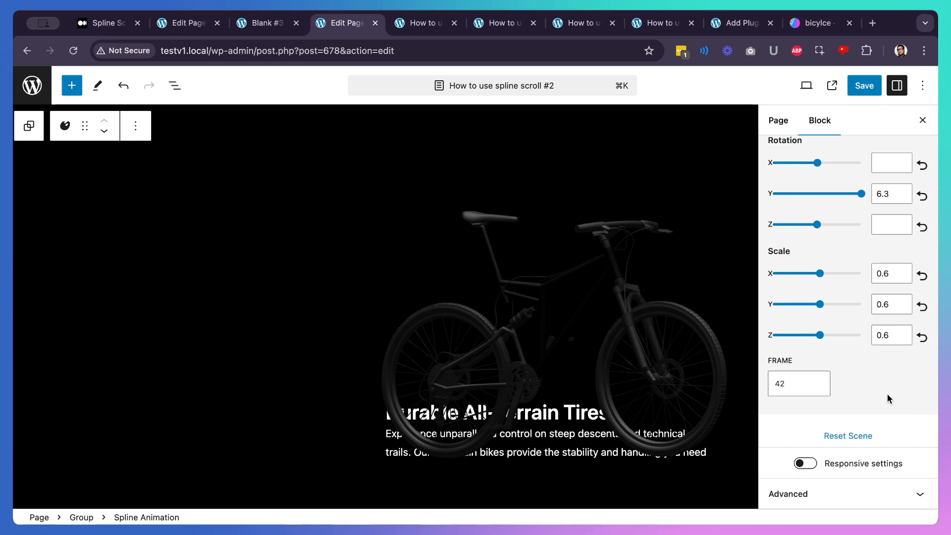
- Duplicate the 50% animation of .bikeWrapper and set the copy's frame to 55
scroll(888, 394, "up", 12)
left_click(907, 385)
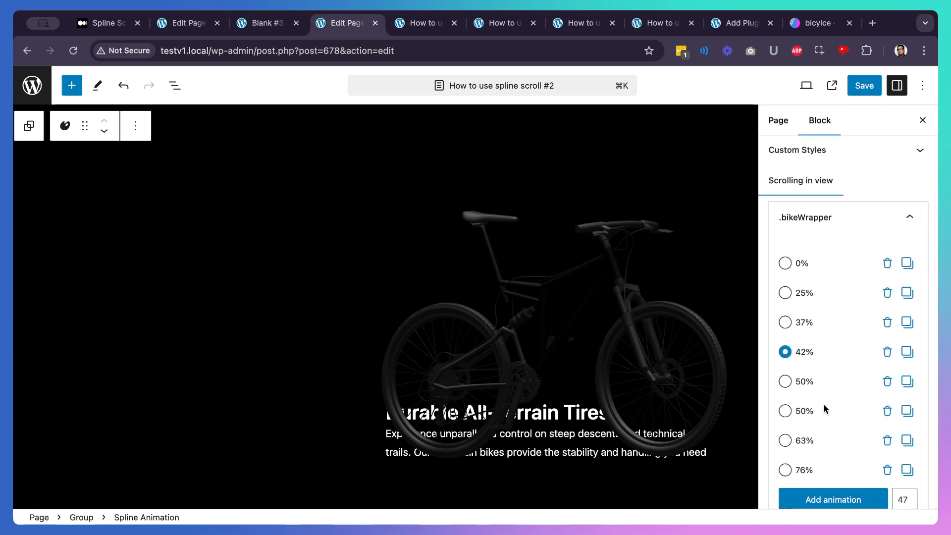
scroll(824, 408, "down", 1)
left_click(784, 394)
scroll(784, 392, "down", 10)
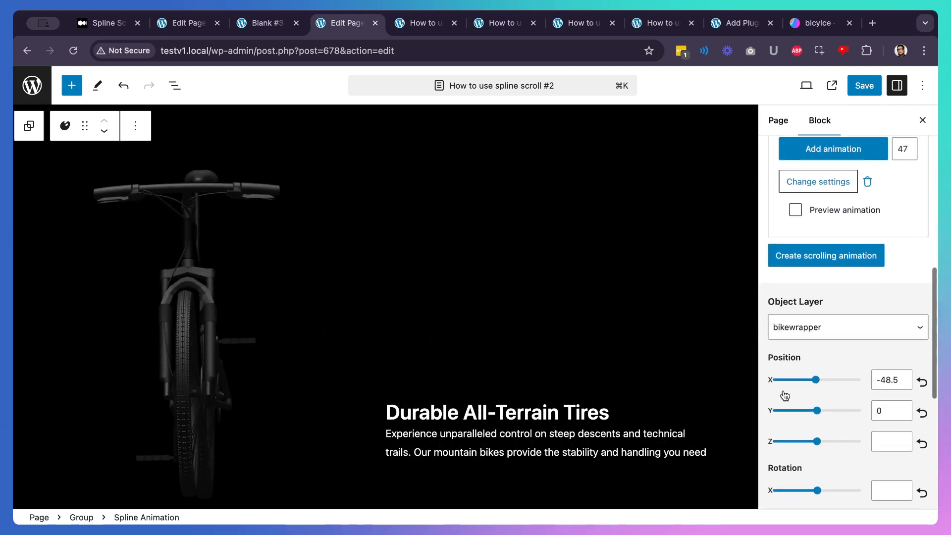
double_click(786, 385)
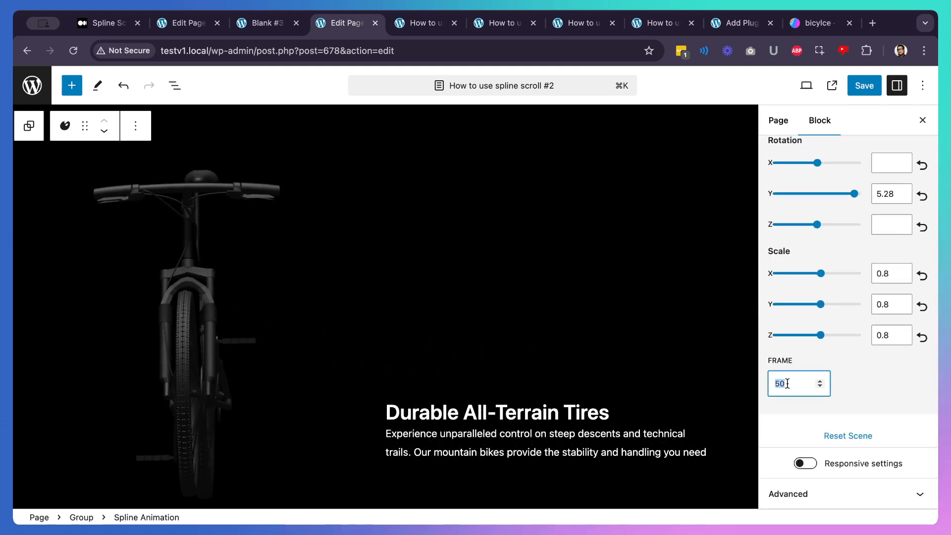
- Set the frame of the duplicated 63% animation of .bikeWrapper to 68 and save the page
scroll(899, 403, "up", 10)
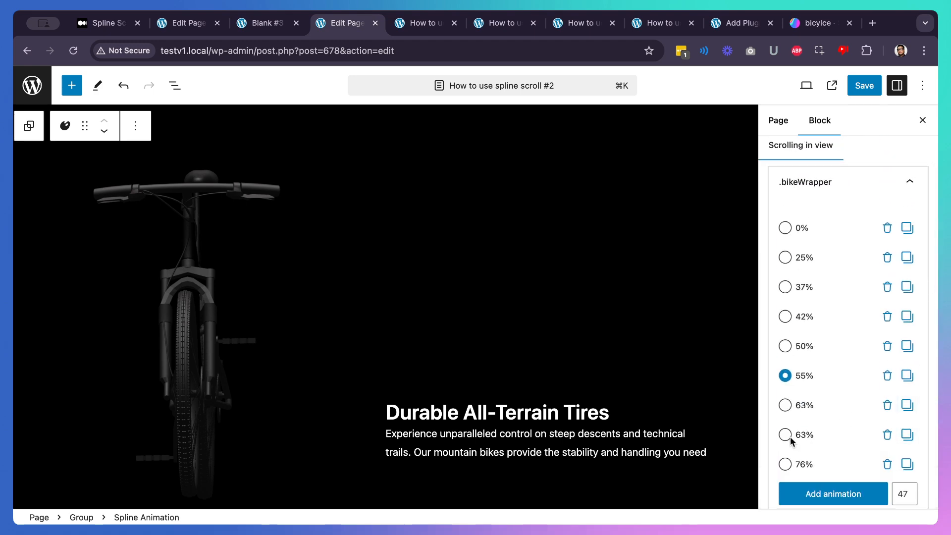
left_click(787, 436)
scroll(798, 426, "down", 2)
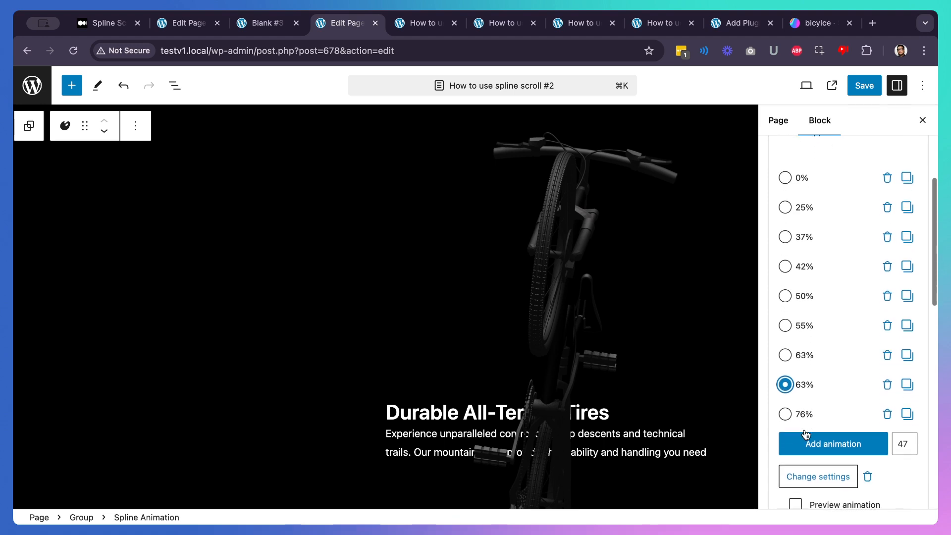
scroll(806, 434, "down", 10)
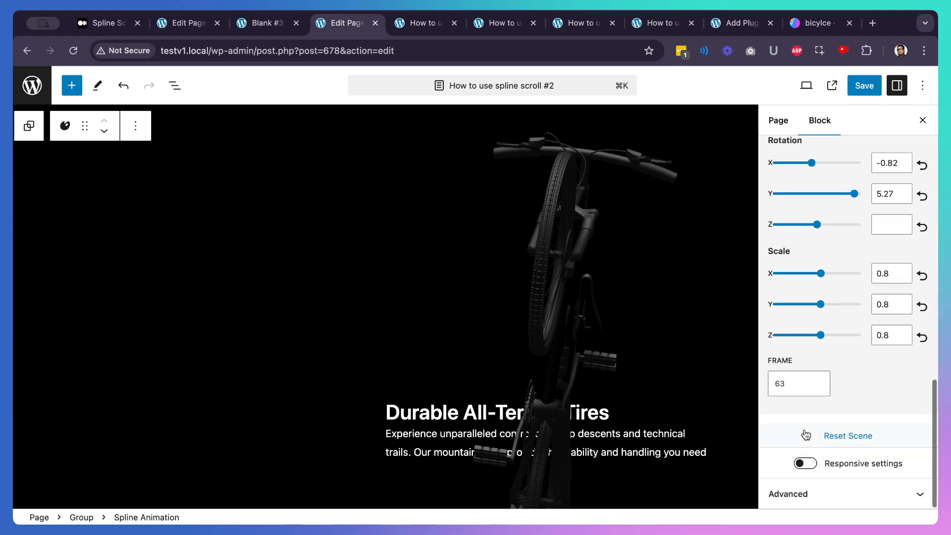
left_click(794, 381)
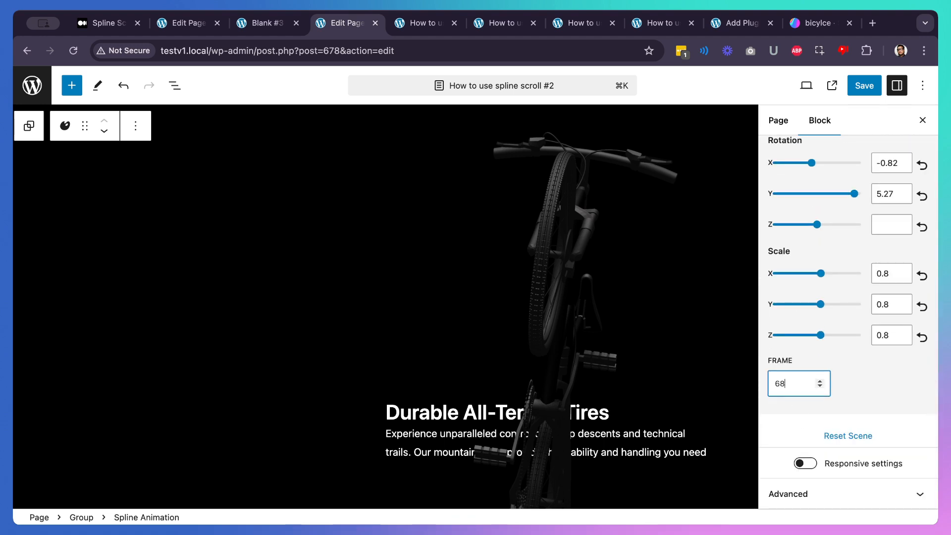
left_click(862, 88)
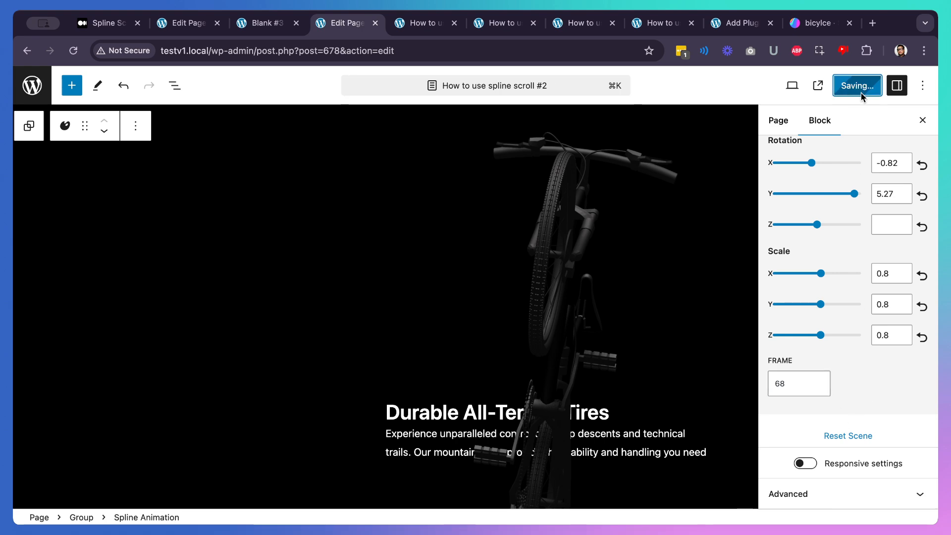
- Reload the published page and examine the bike's pose beside each text section while scrolling through it and back
left_click(427, 23)
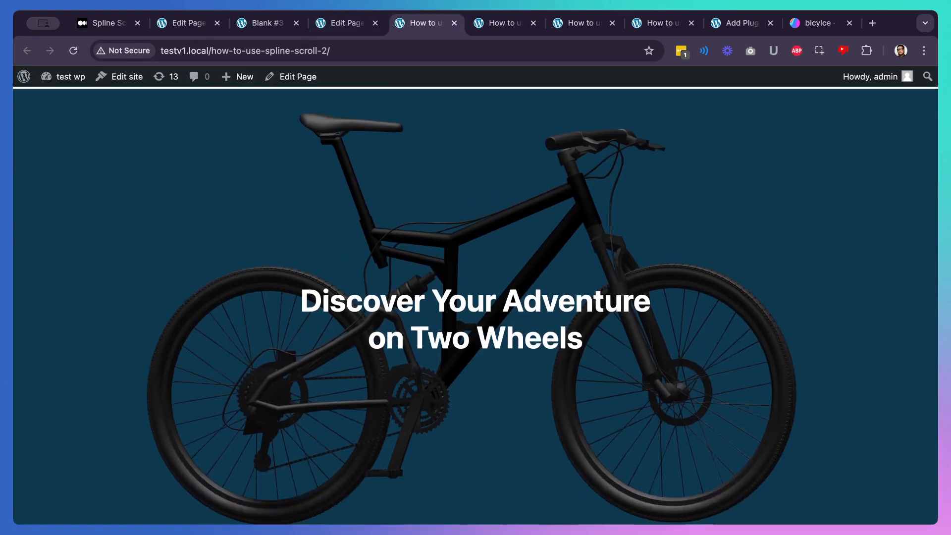
left_click(73, 51)
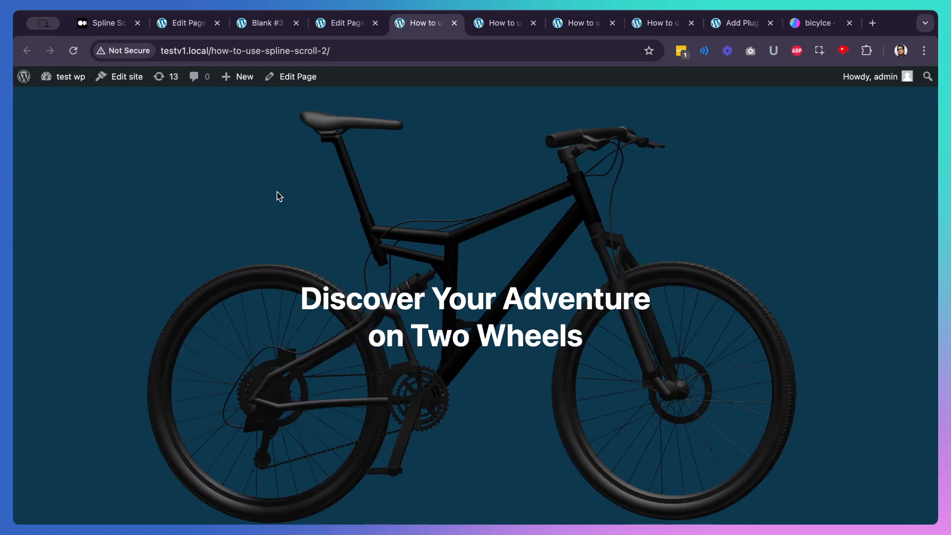
scroll(277, 191, "down", 10)
scroll(277, 192, "down", 10)
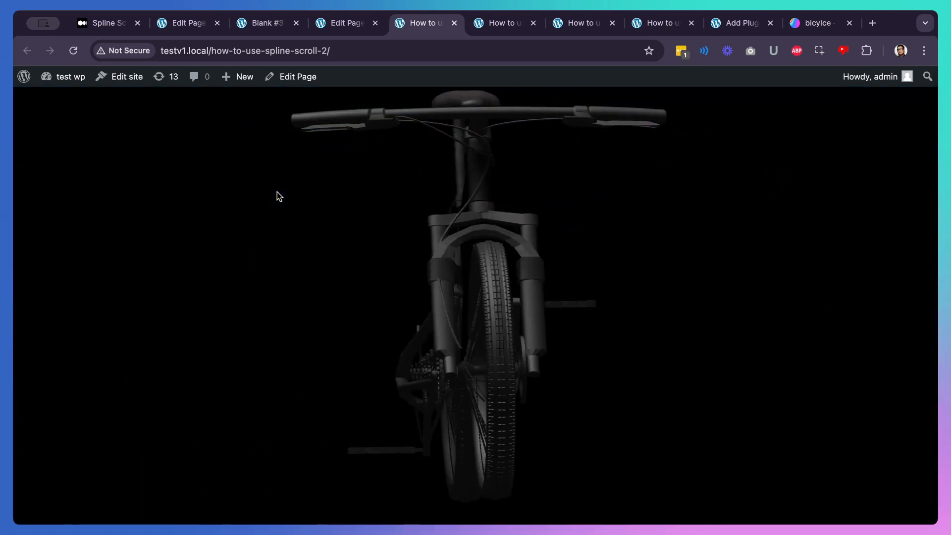
scroll(278, 192, "down", 5)
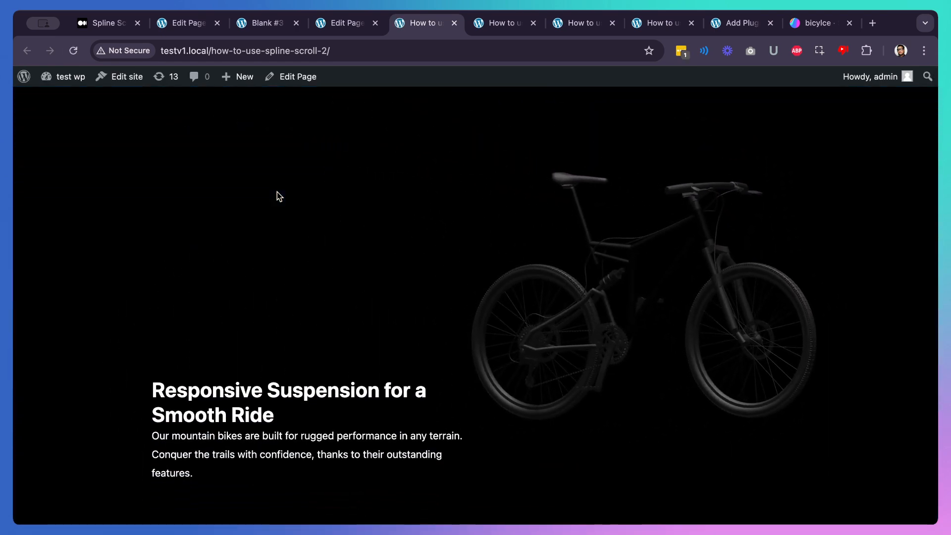
scroll(278, 192, "down", 8)
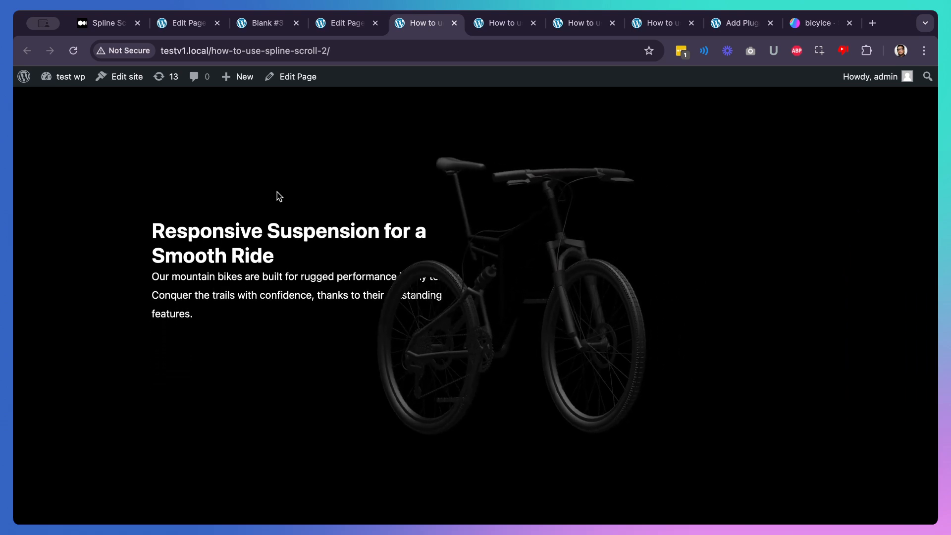
scroll(277, 192, "down", 8)
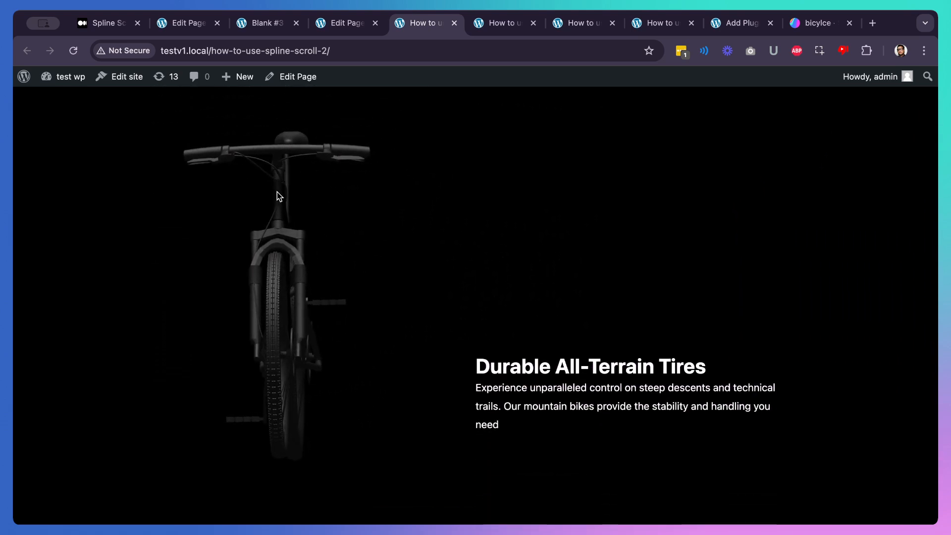
scroll(277, 192, "down", 7)
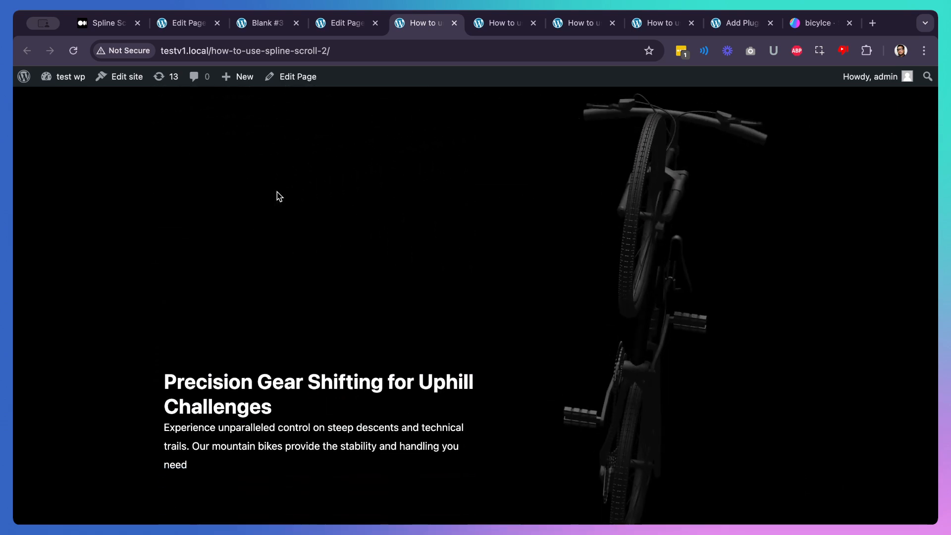
scroll(277, 192, "down", 4)
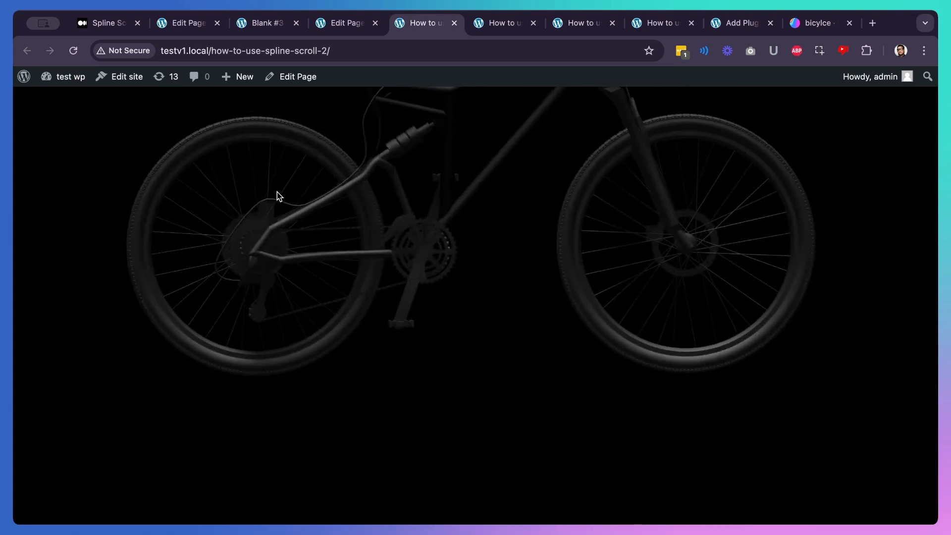
scroll(277, 192, "up", 10)
scroll(278, 193, "up", 8)
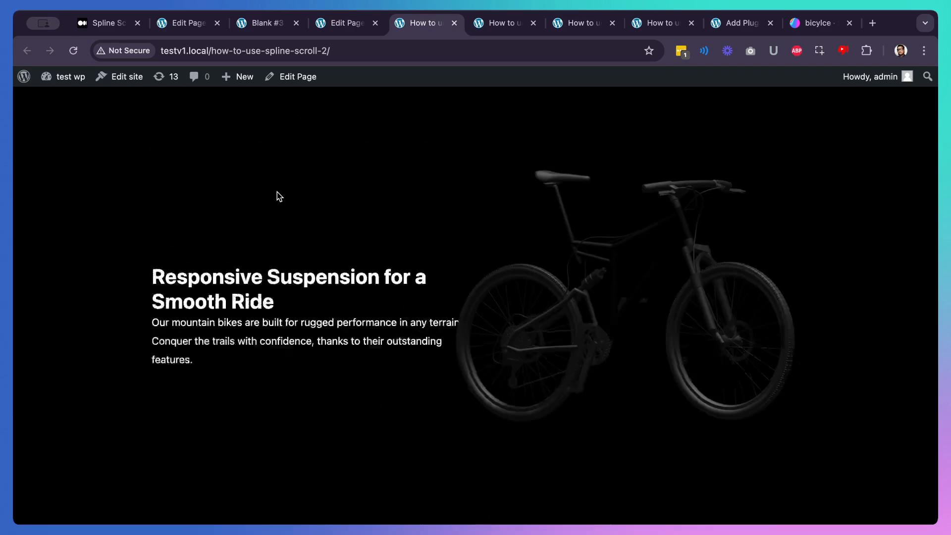
- Examine the bike's rotation and size around the transition from the blue hero section to the black section
scroll(277, 193, "up", 5)
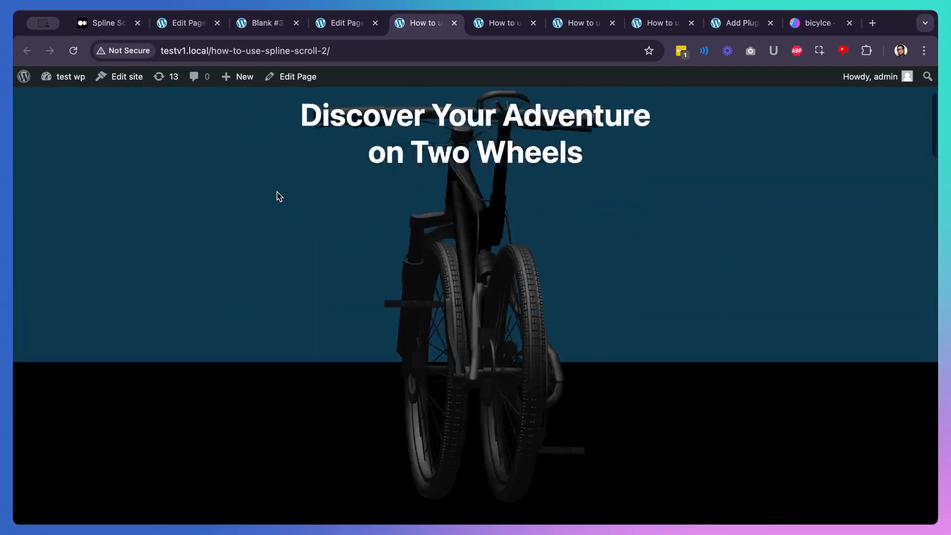
scroll(278, 193, "down", 5)
scroll(277, 193, "up", 3)
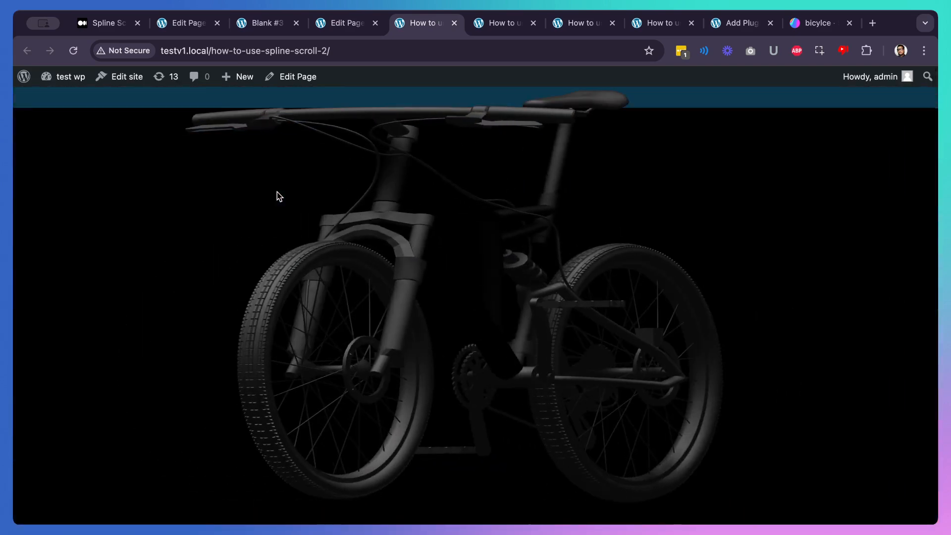
scroll(277, 193, "down", 3)
scroll(277, 192, "up", 3)
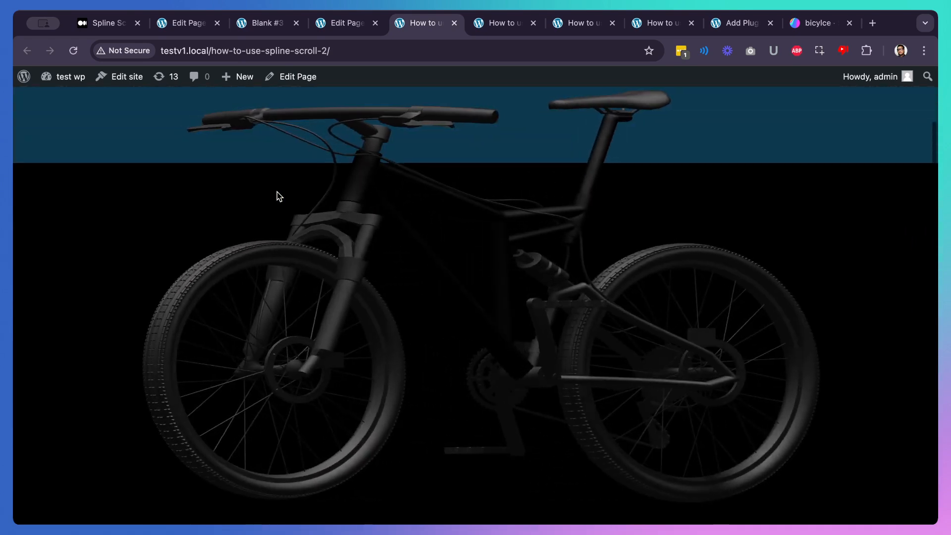
scroll(277, 192, "down", 3)
scroll(278, 189, "up", 2)
scroll(277, 155, "up", 2)
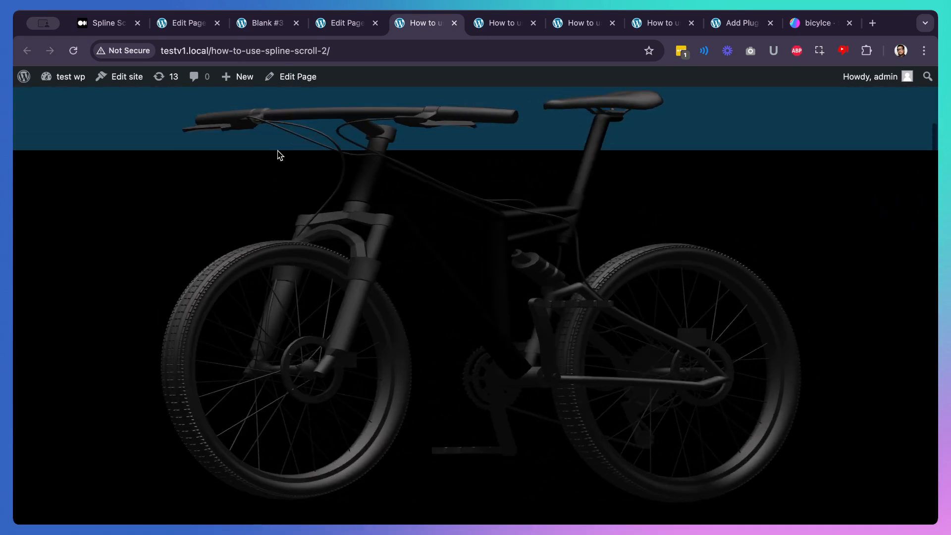
scroll(278, 155, "down", 3)
scroll(277, 155, "up", 3)
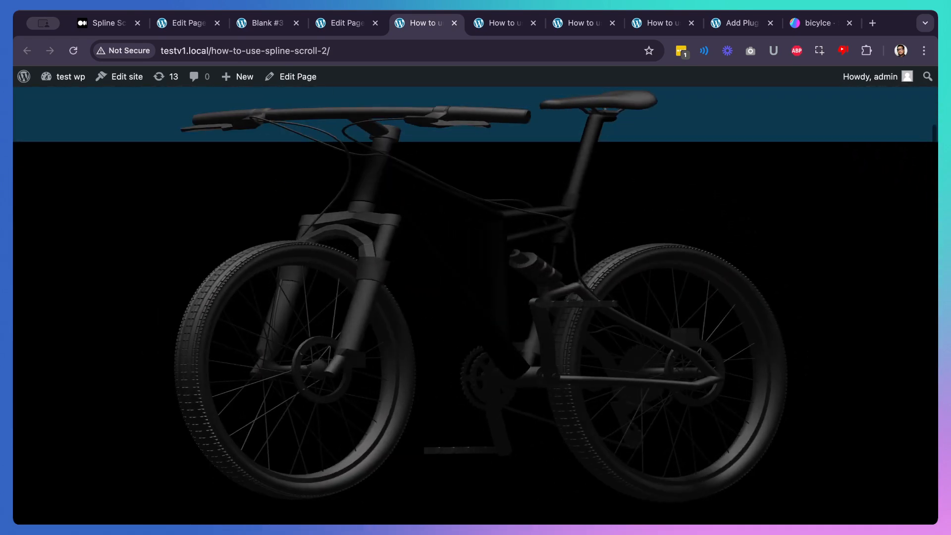
- Return to the page editor and compare the bike's poses in the 25% and 0% animations of .bikeWrapper
left_click(346, 24)
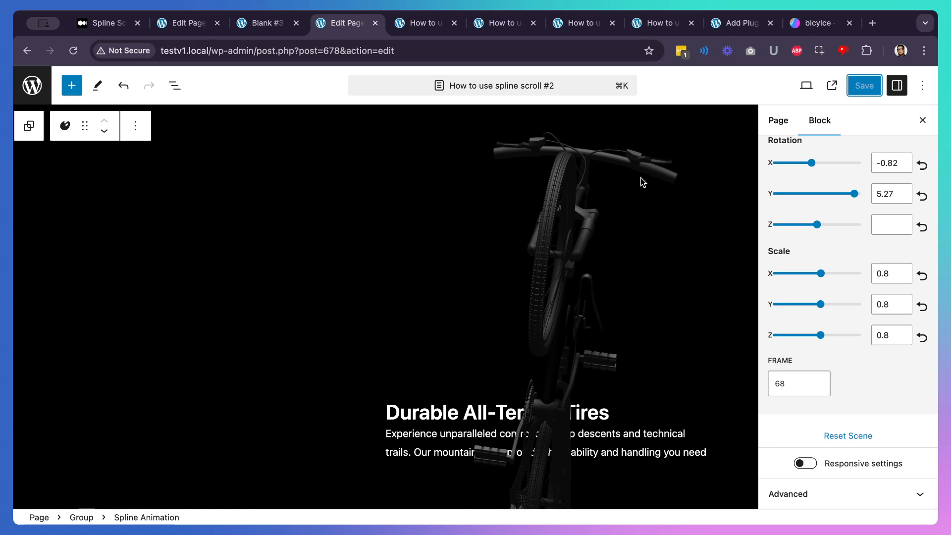
scroll(775, 276, "up", 10)
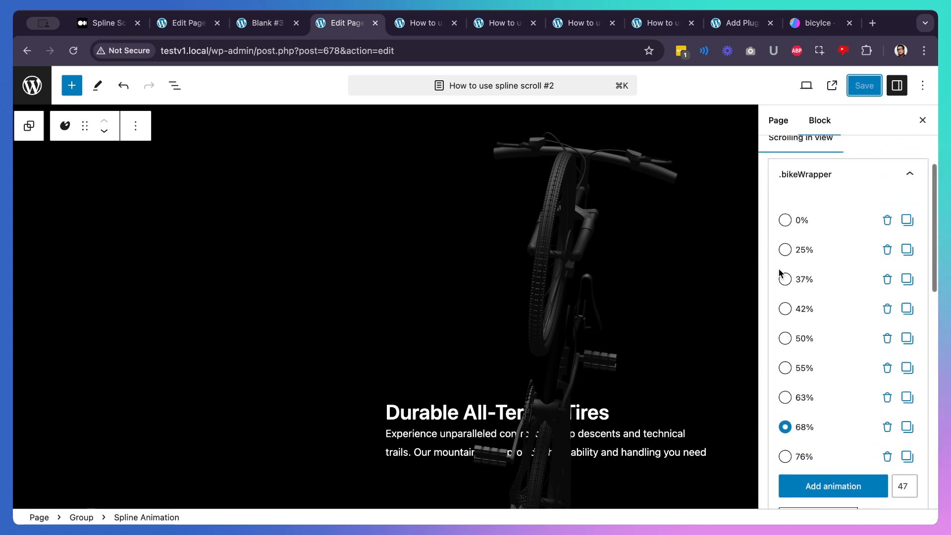
left_click(786, 250)
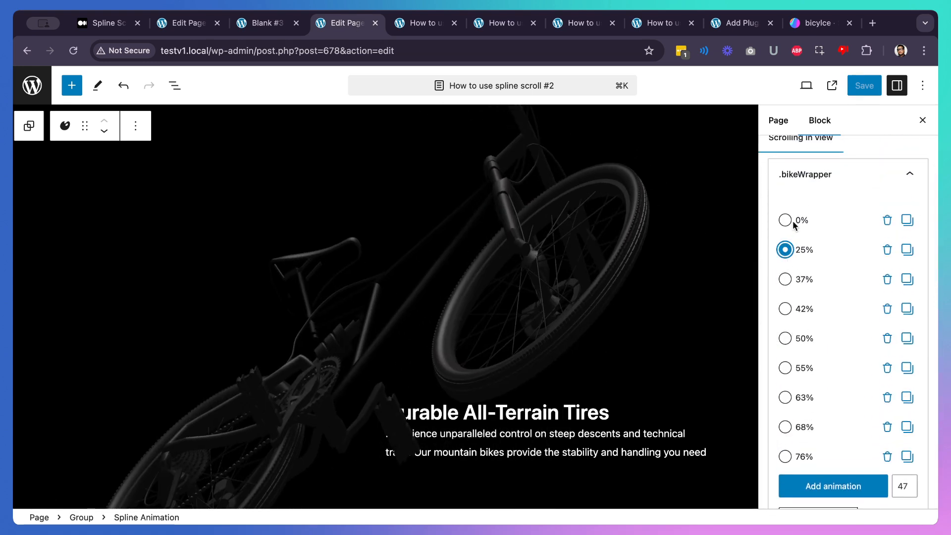
left_click(787, 221)
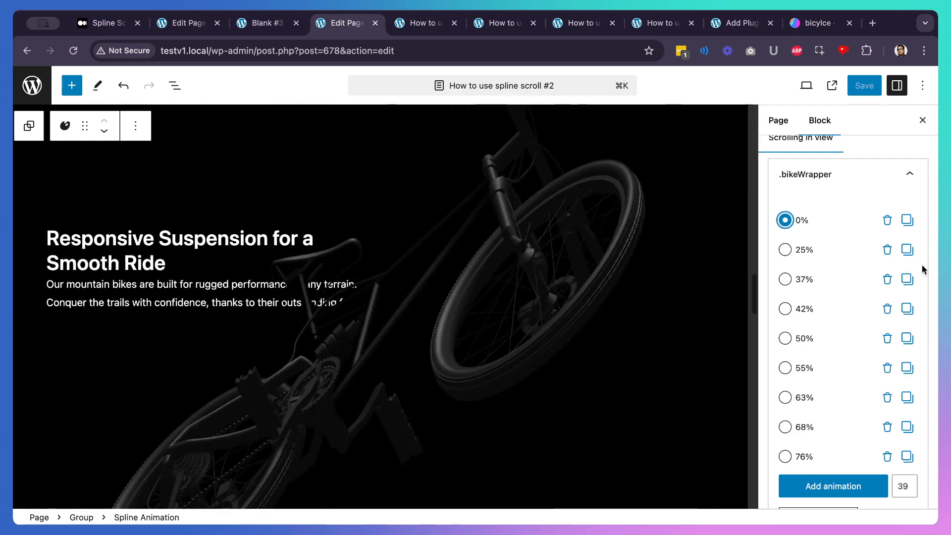
scroll(861, 273, "down", 4)
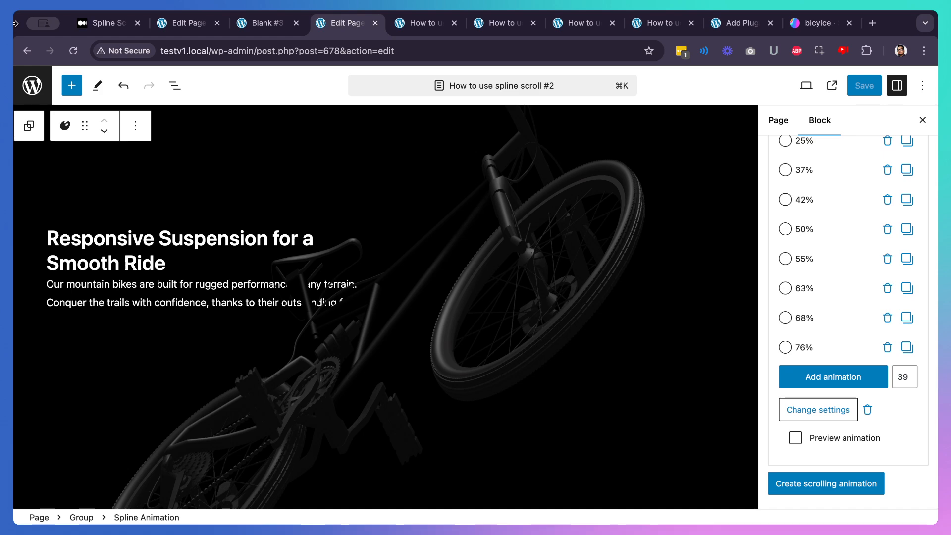
- Reload the page editor and select the Spline Animation block inside the Group from the block list
left_click(73, 50)
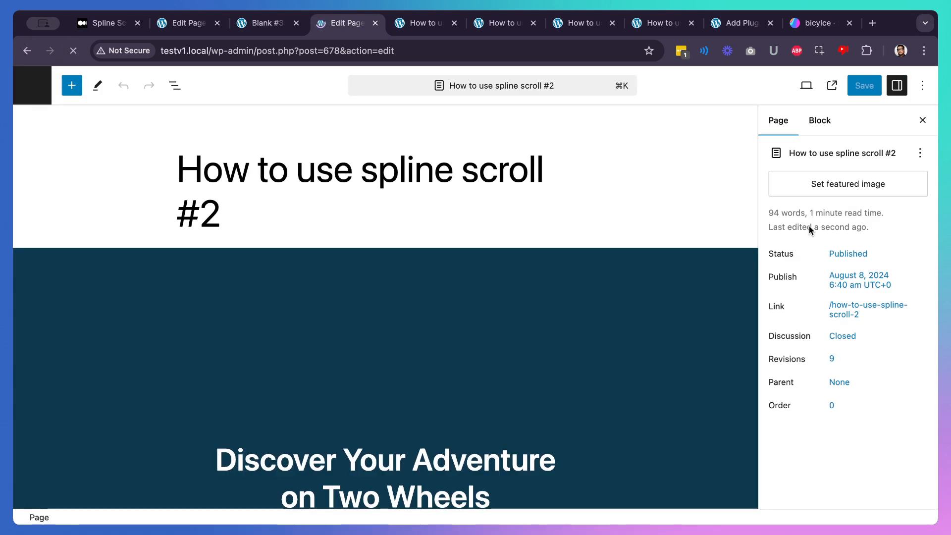
left_click(175, 85)
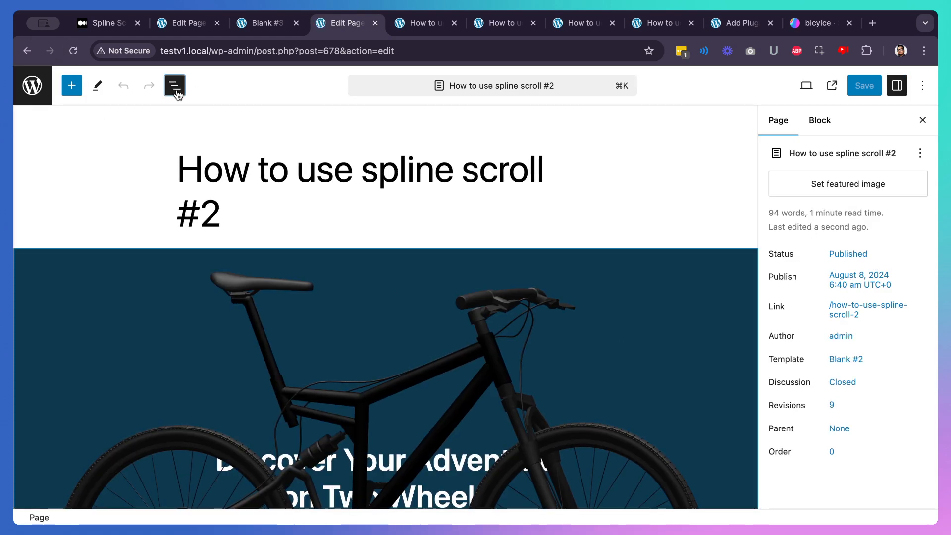
left_click(24, 149)
left_click(74, 190)
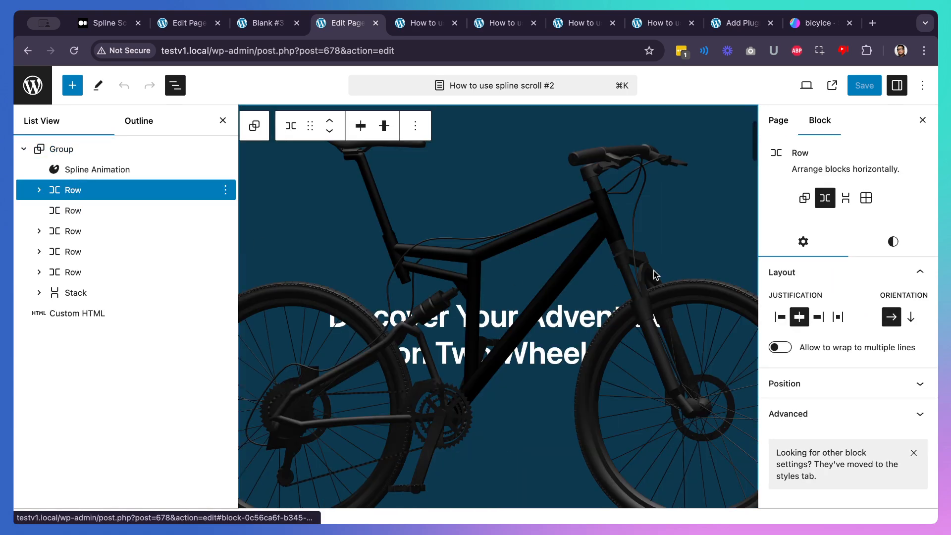
left_click(148, 171)
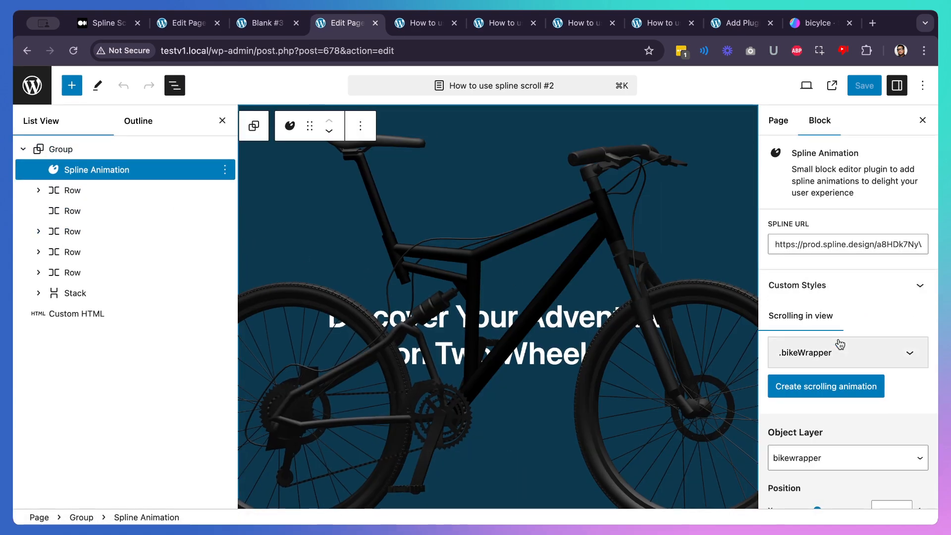
- Expand the .bikeWrapper animations and check the position, rotation and scale values of the 0% animation
scroll(839, 352, "down", 3)
scroll(837, 369, "down", 2)
left_click(849, 208)
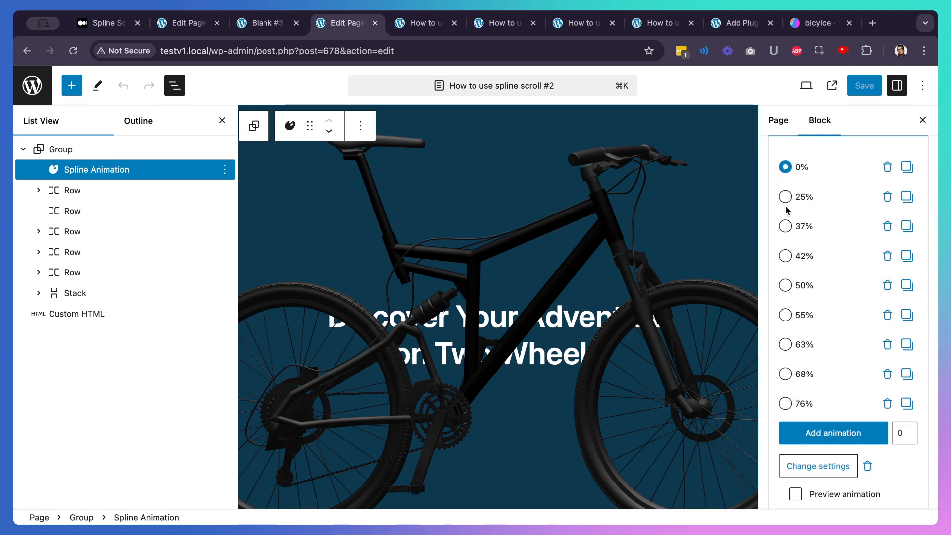
scroll(693, 247, "down", 3)
scroll(813, 360, "down", 6)
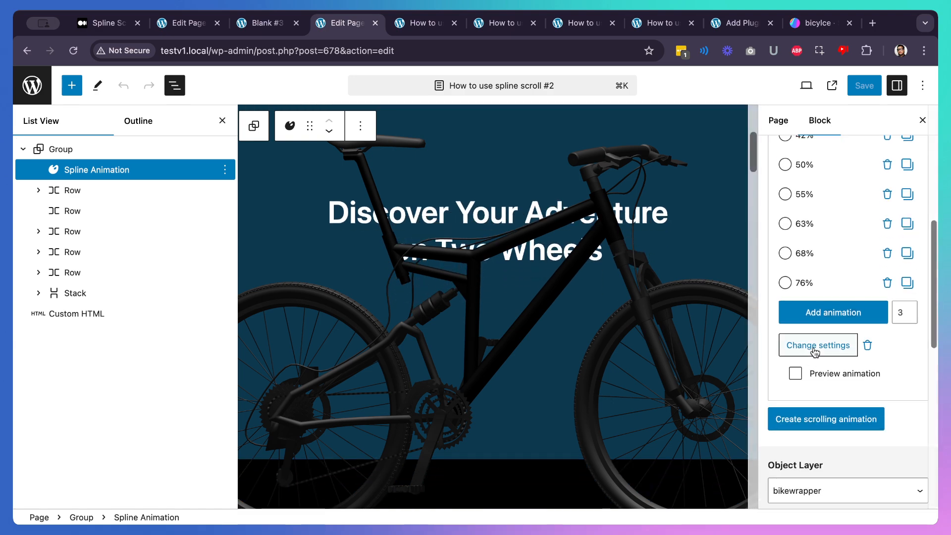
scroll(813, 360, "down", 3)
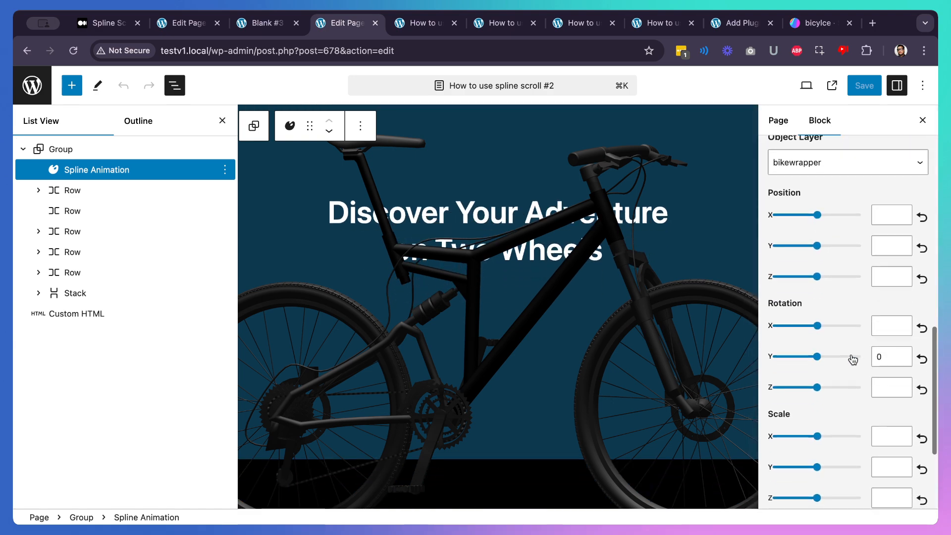
scroll(853, 360, "up", 10)
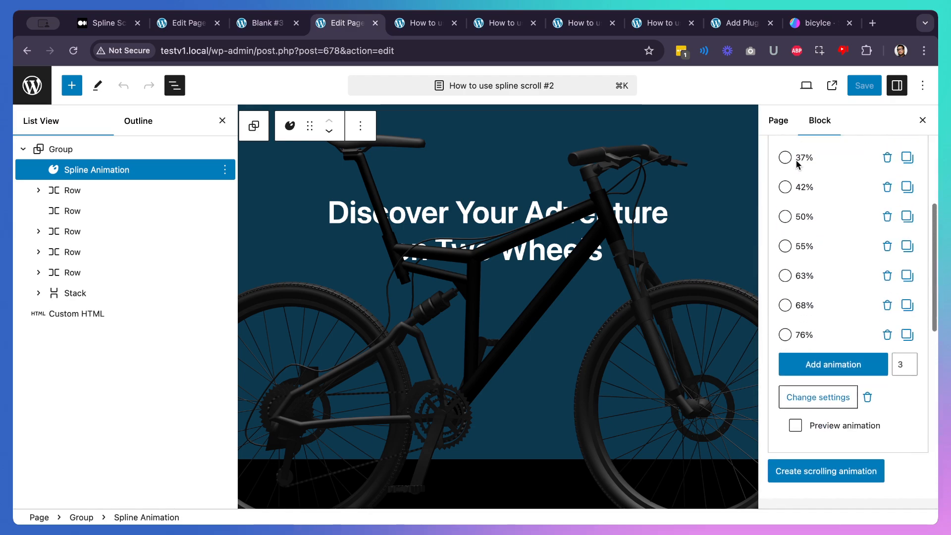
- Set the bikewrapper's Z scale to 1 in the 25% animation
left_click(786, 159)
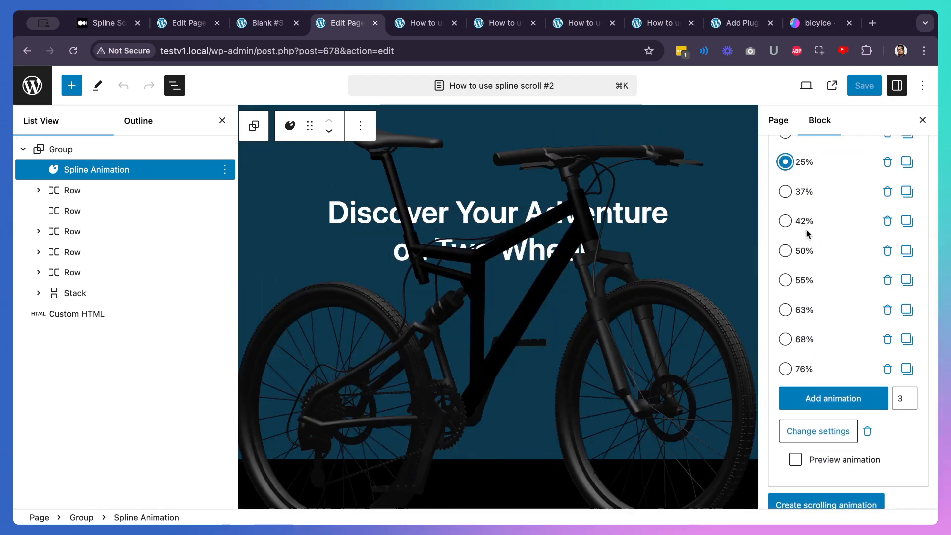
scroll(802, 232, "down", 3)
scroll(808, 234, "down", 7)
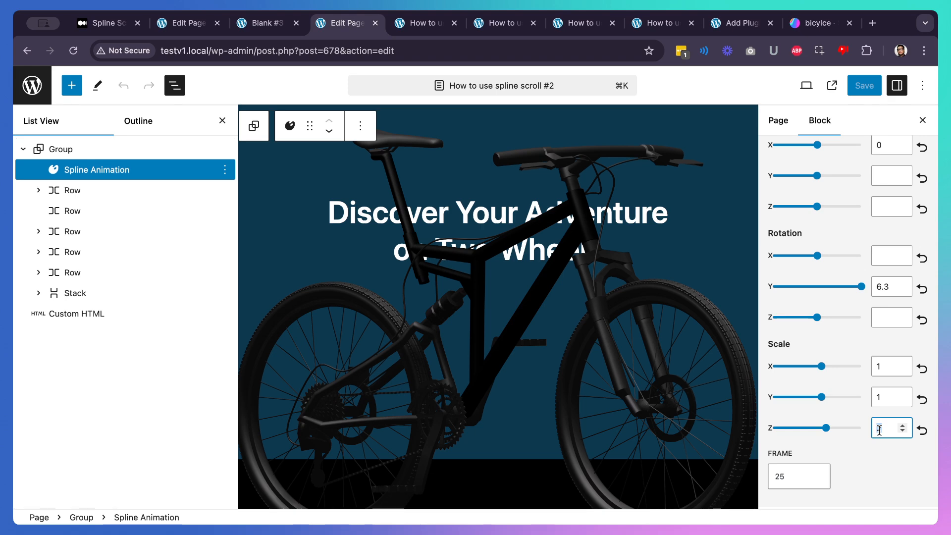
type("1")
left_click(881, 450)
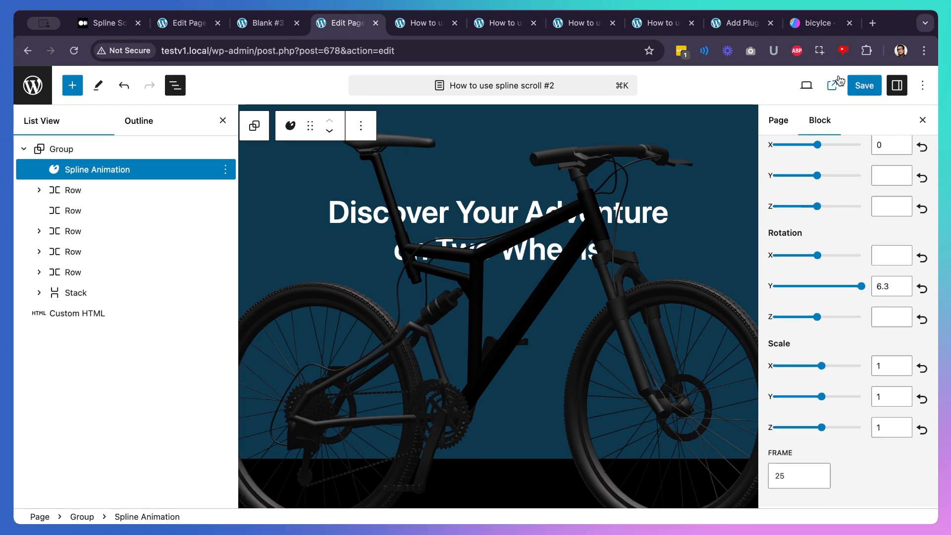
- Save the page edits and reload the published How to use spline scroll #2 page
left_click(862, 95)
left_click(419, 23)
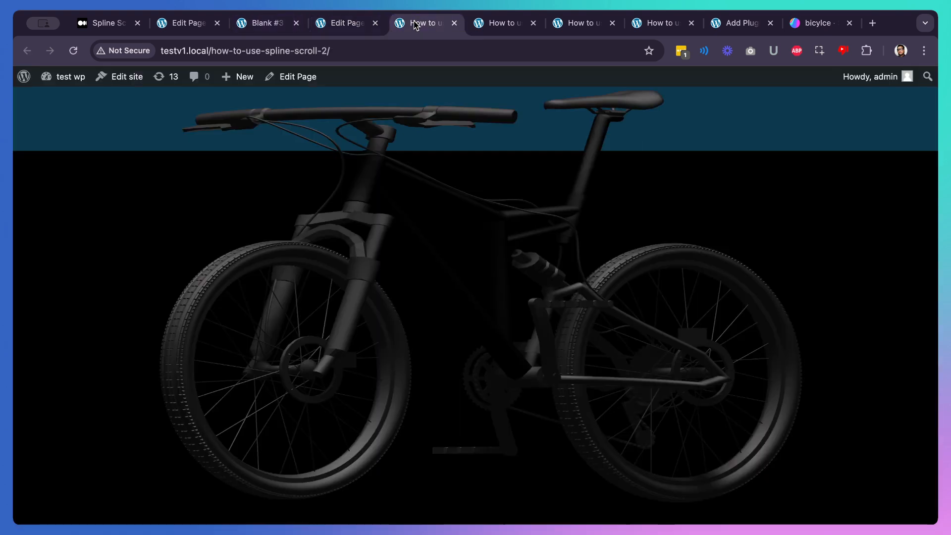
scroll(414, 163, "down", 3)
left_click(73, 50)
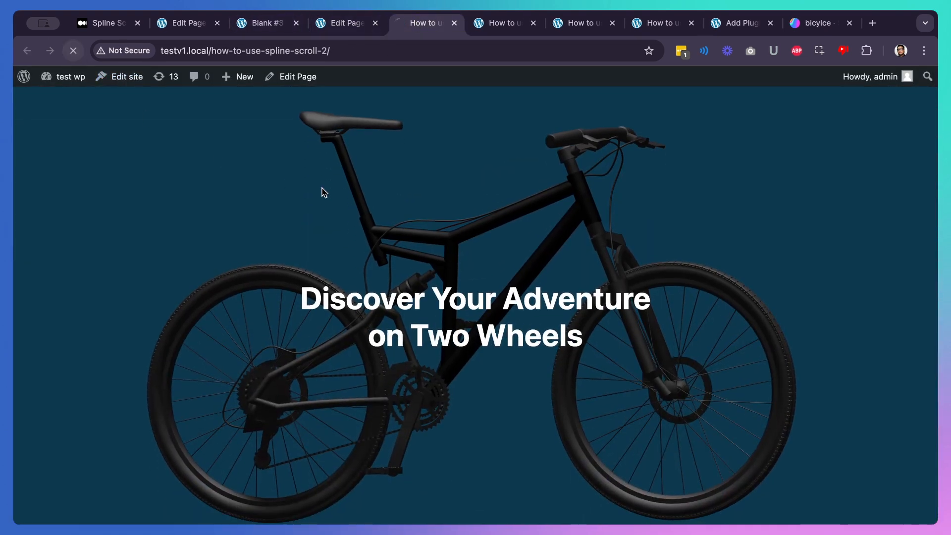
- Check the bike's scroll animation beside each text section, from the hero heading down to the Get now section and back up
scroll(324, 192, "down", 10)
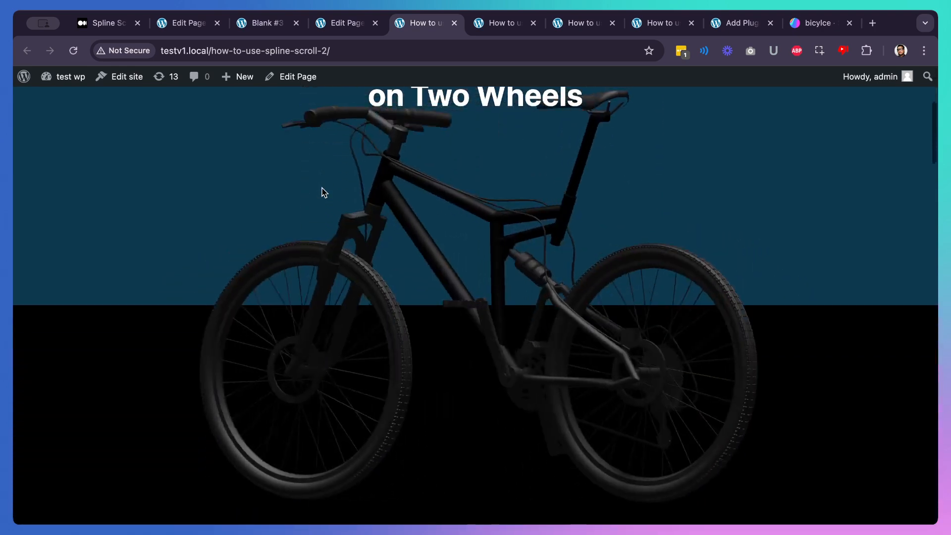
scroll(324, 193, "down", 5)
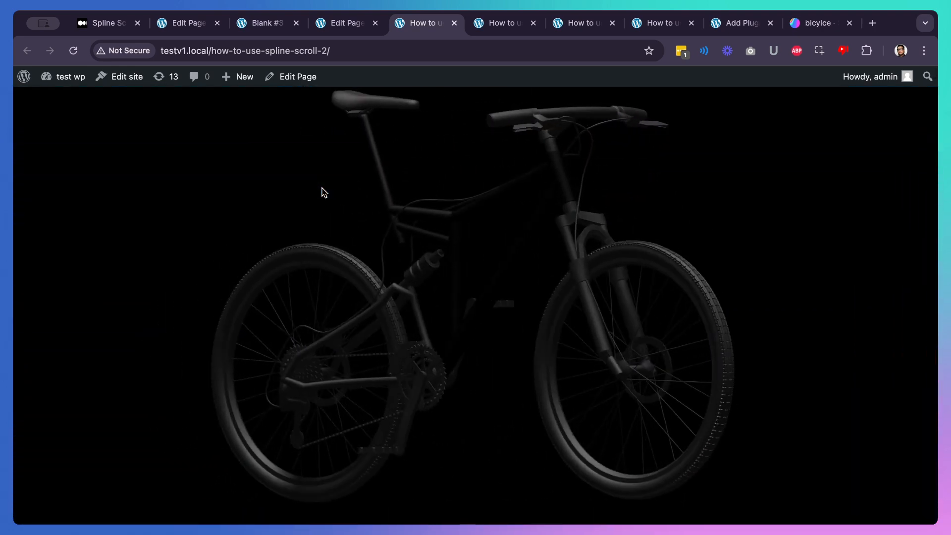
scroll(324, 192, "down", 6)
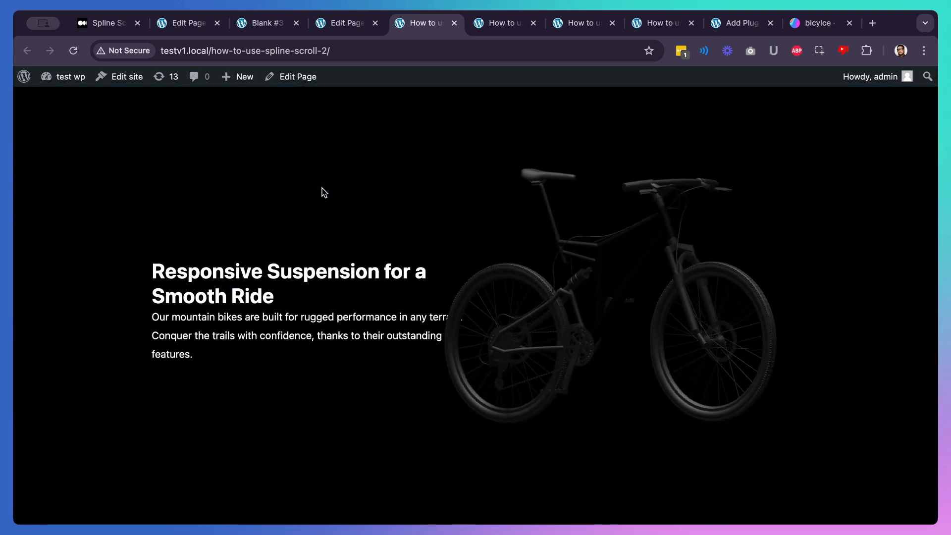
scroll(324, 193, "down", 6)
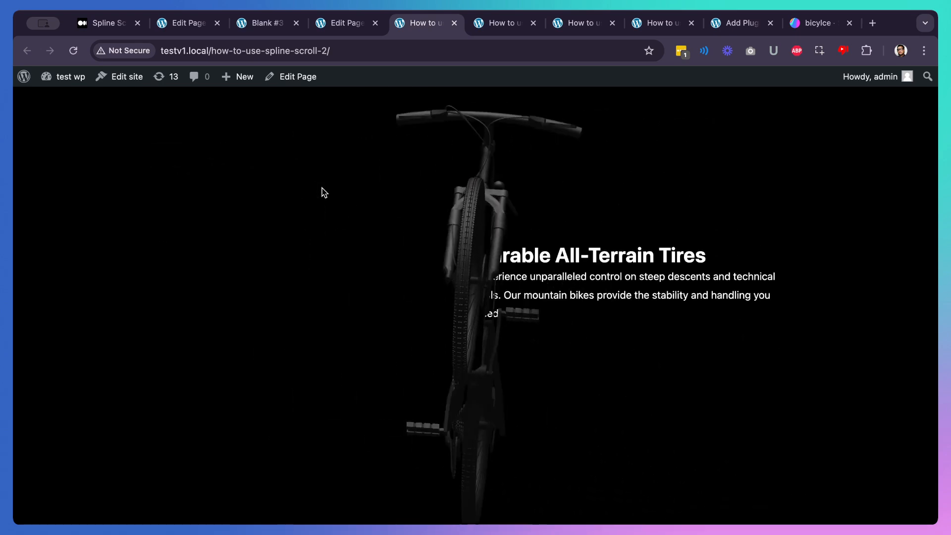
scroll(325, 192, "down", 6)
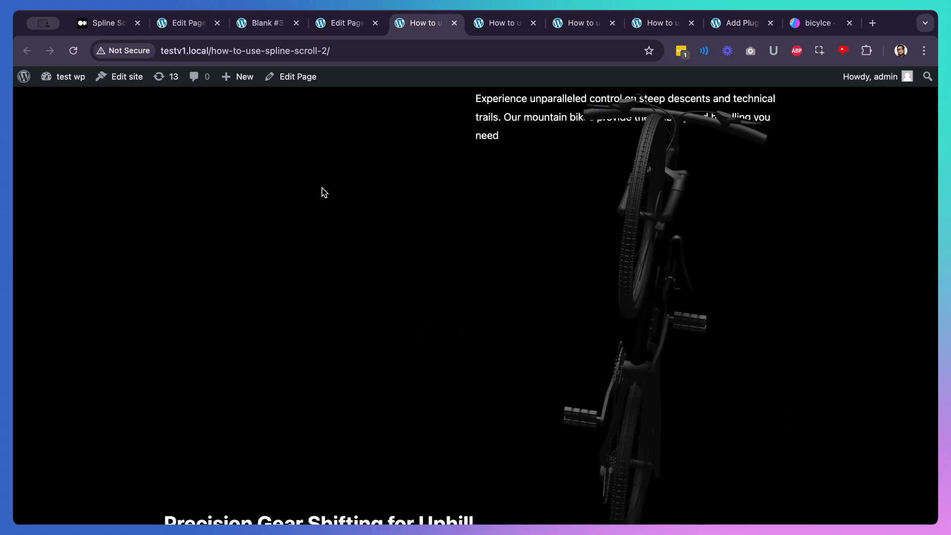
scroll(324, 192, "down", 6)
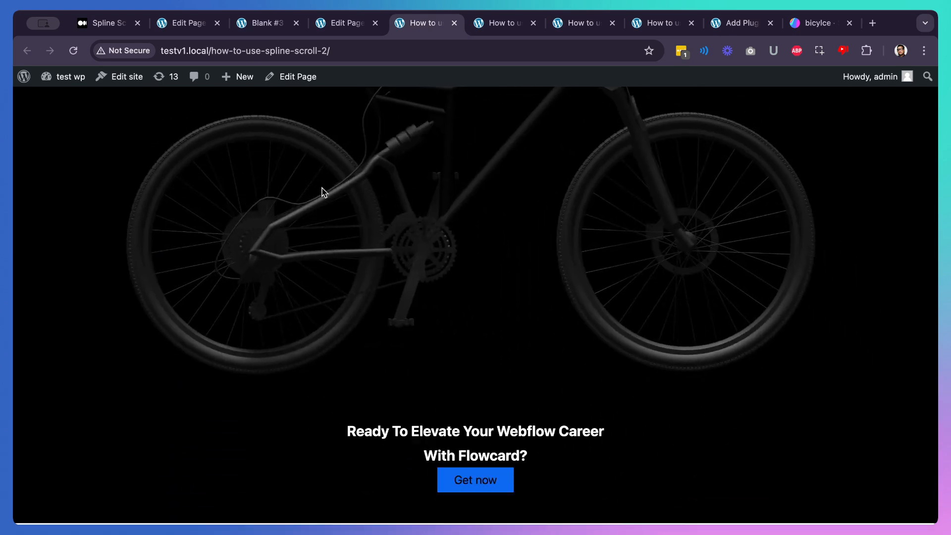
scroll(324, 192, "up", 10)
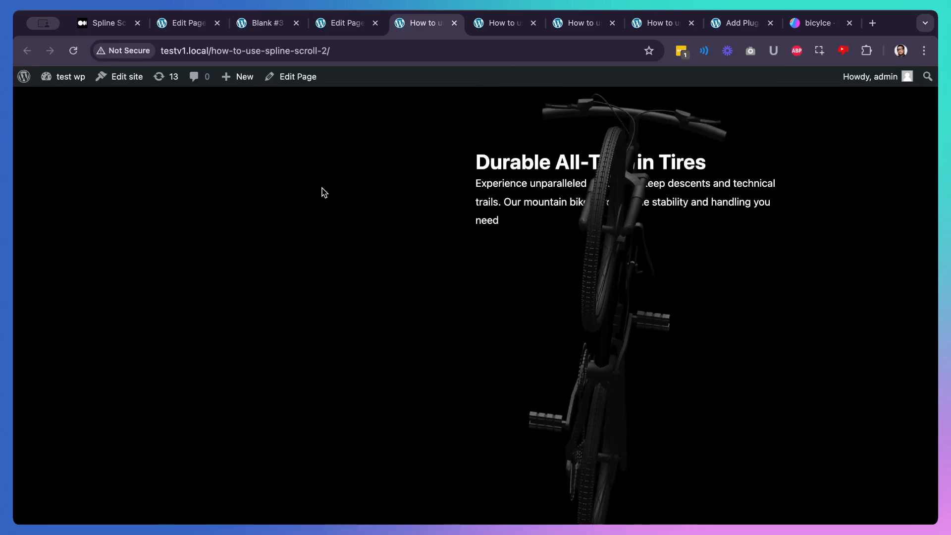
scroll(324, 192, "up", 10)
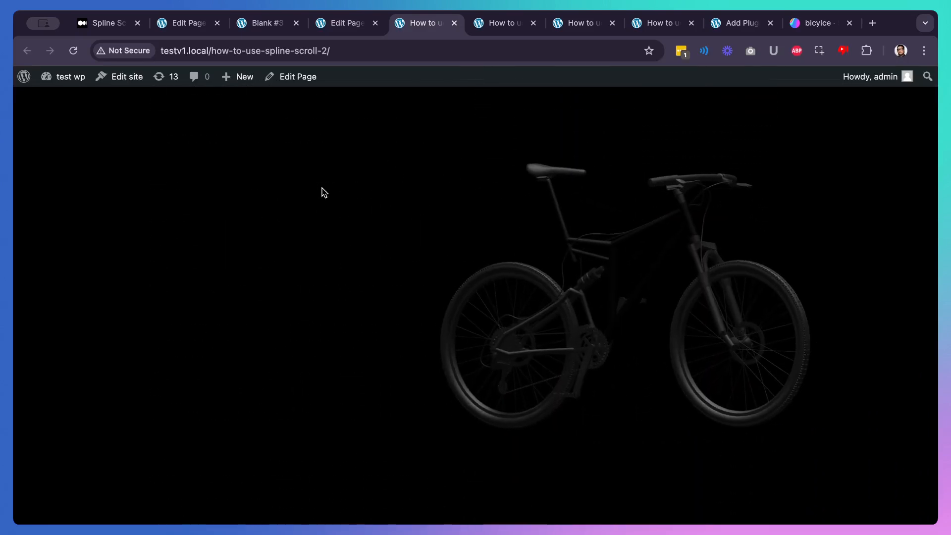
scroll(324, 193, "up", 5)
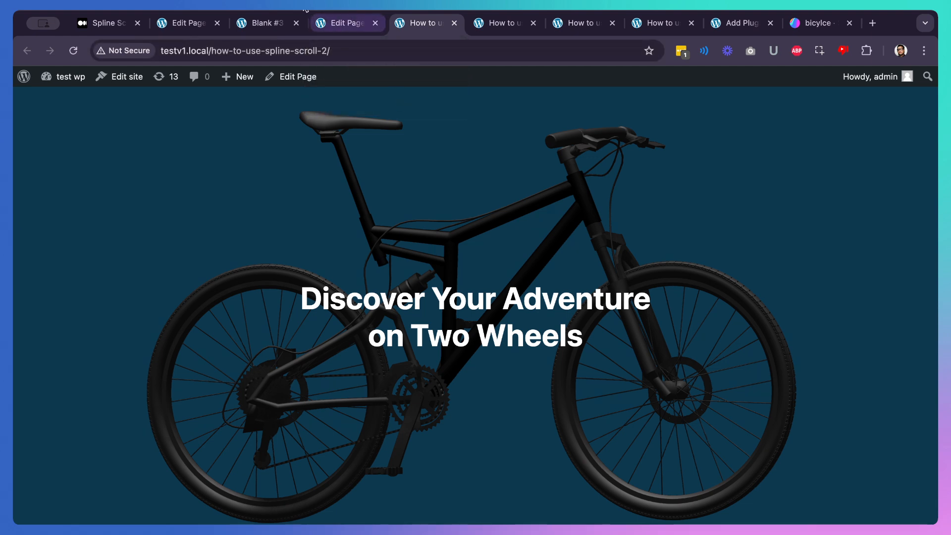
- Return to the page editor and review the bikewrapper's position, rotation, scale and frame settings in the 25% animation, along with the animation list
left_click(338, 33)
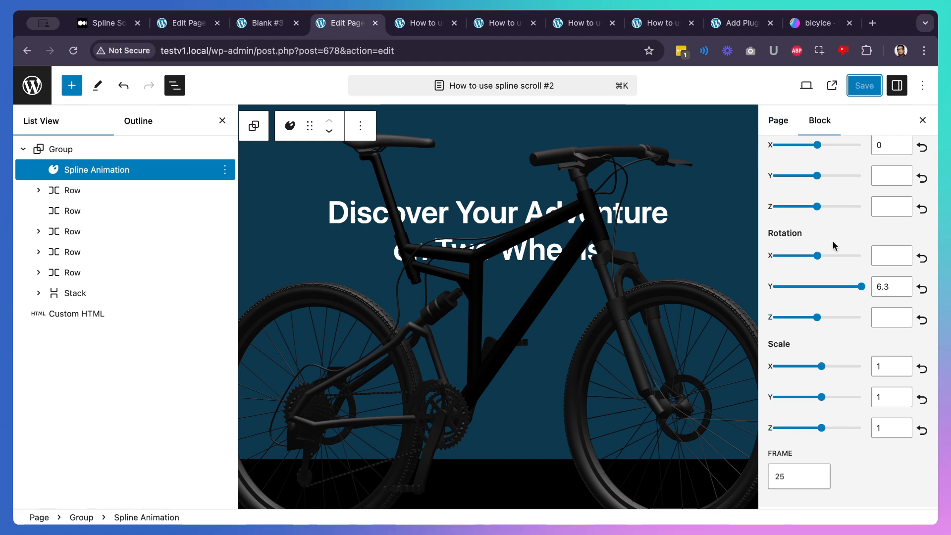
scroll(836, 460, "up", 6)
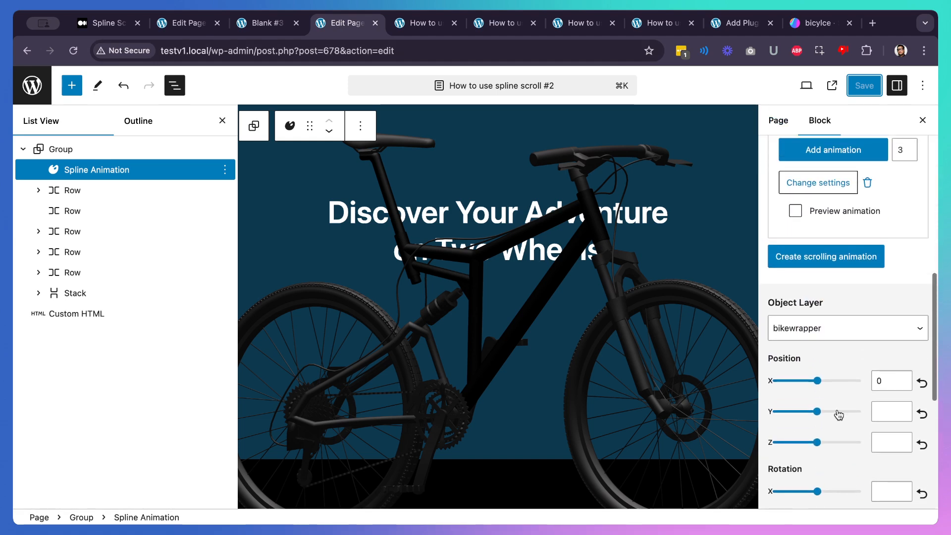
scroll(817, 418, "down", 8)
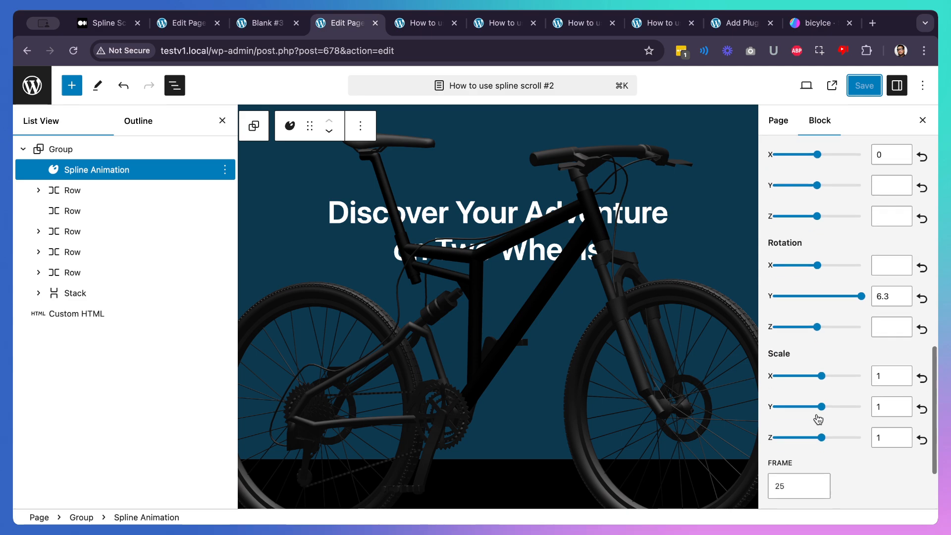
scroll(817, 418, "down", 1)
scroll(817, 418, "up", 3)
scroll(817, 418, "down", 2)
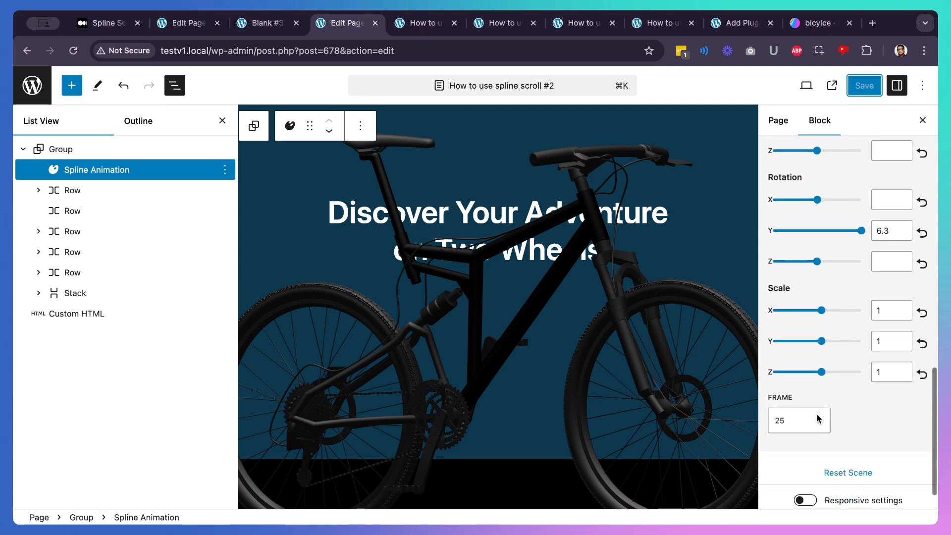
scroll(817, 413, "up", 1)
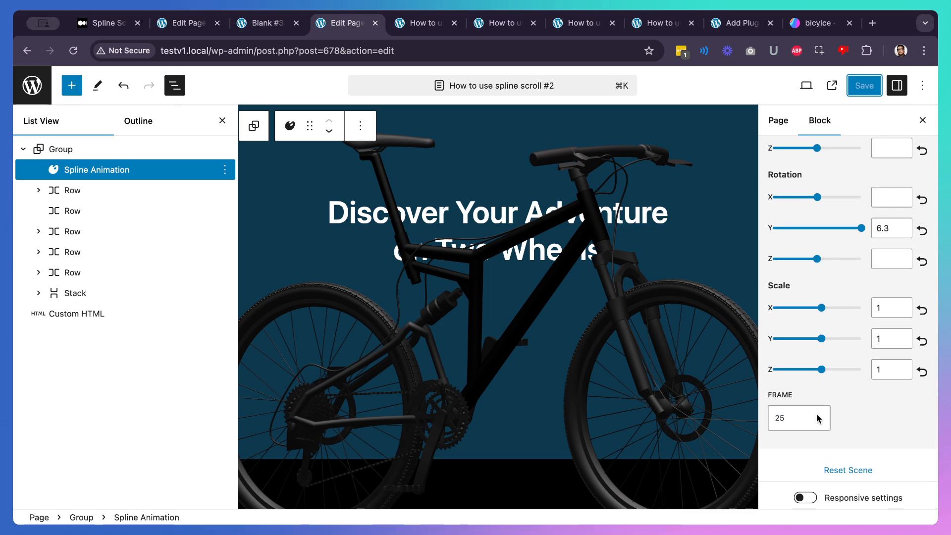
scroll(816, 418, "up", 10)
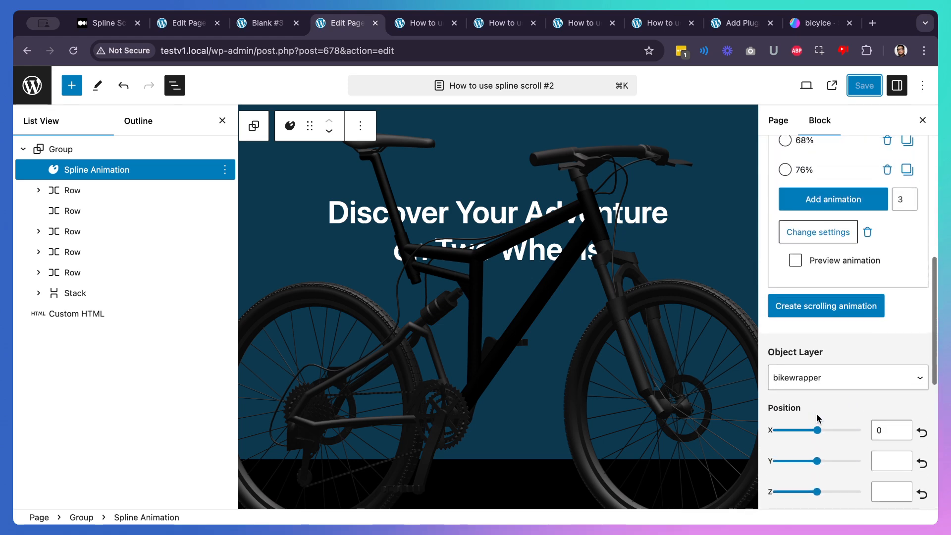
scroll(816, 418, "up", 5)
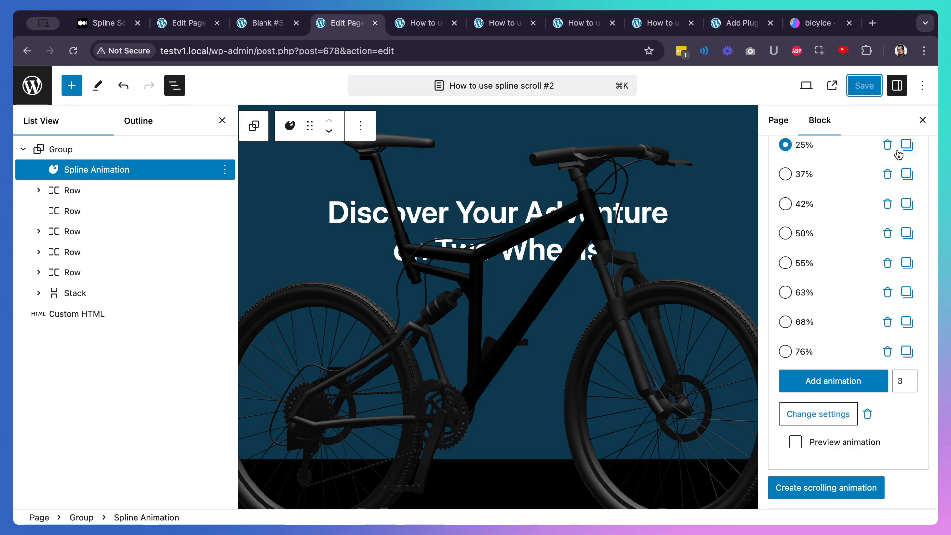
scroll(898, 155, "up", 2)
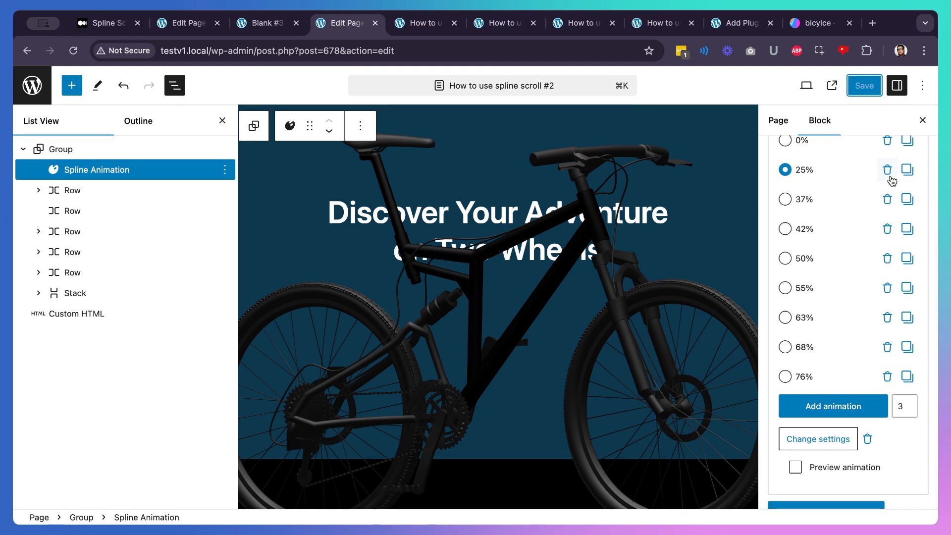